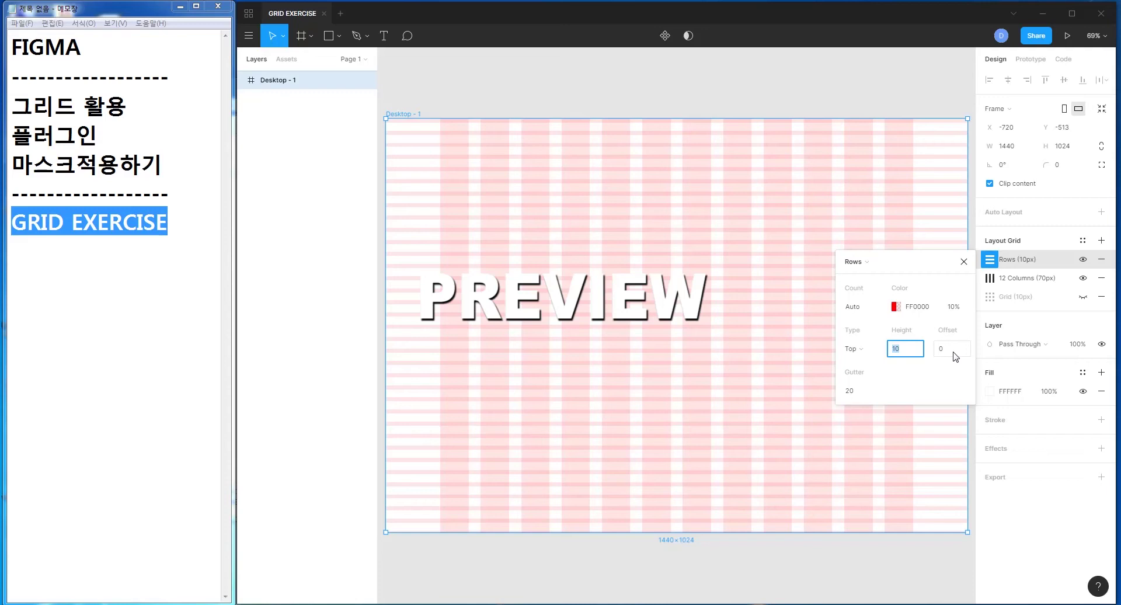
- Set the row grid's height to 27px and its gutter to 27px
click(857, 392)
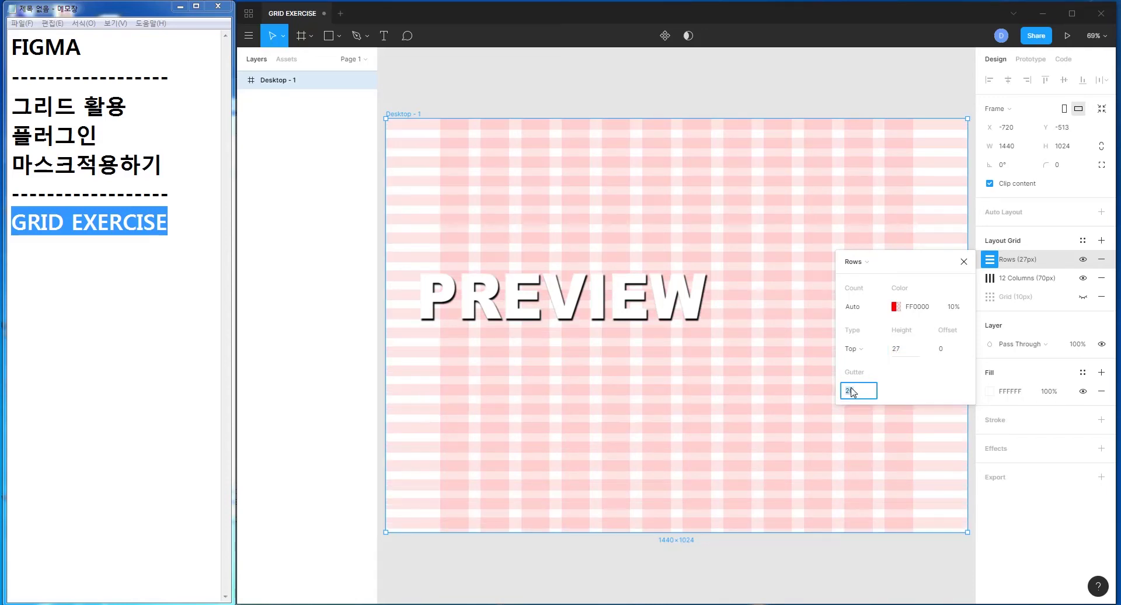
text(27)
click(927, 397)
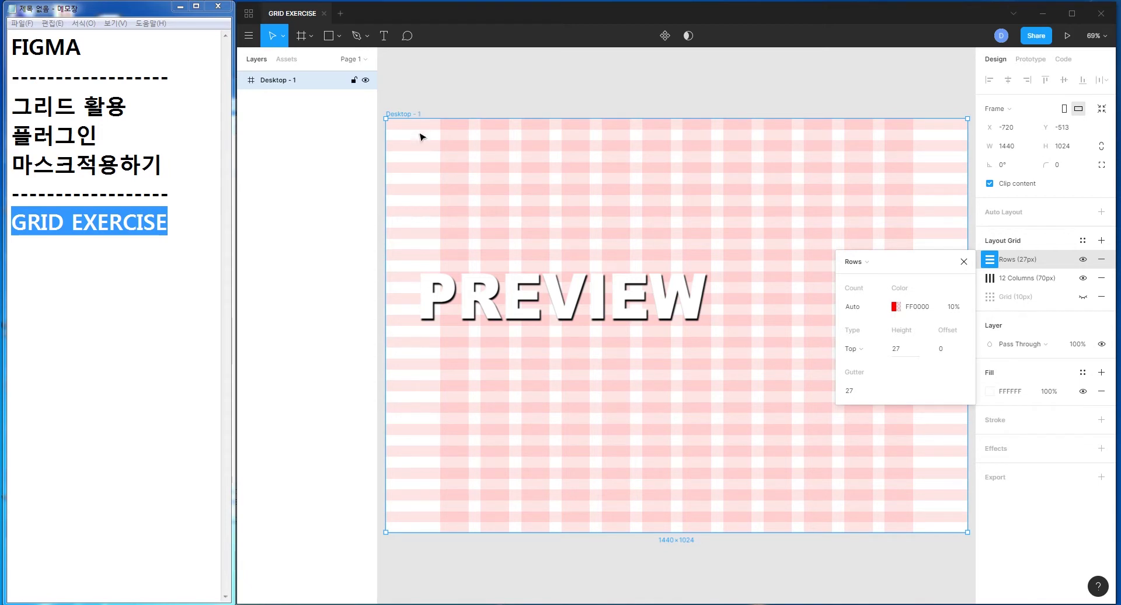
mouse_move(298, 80)
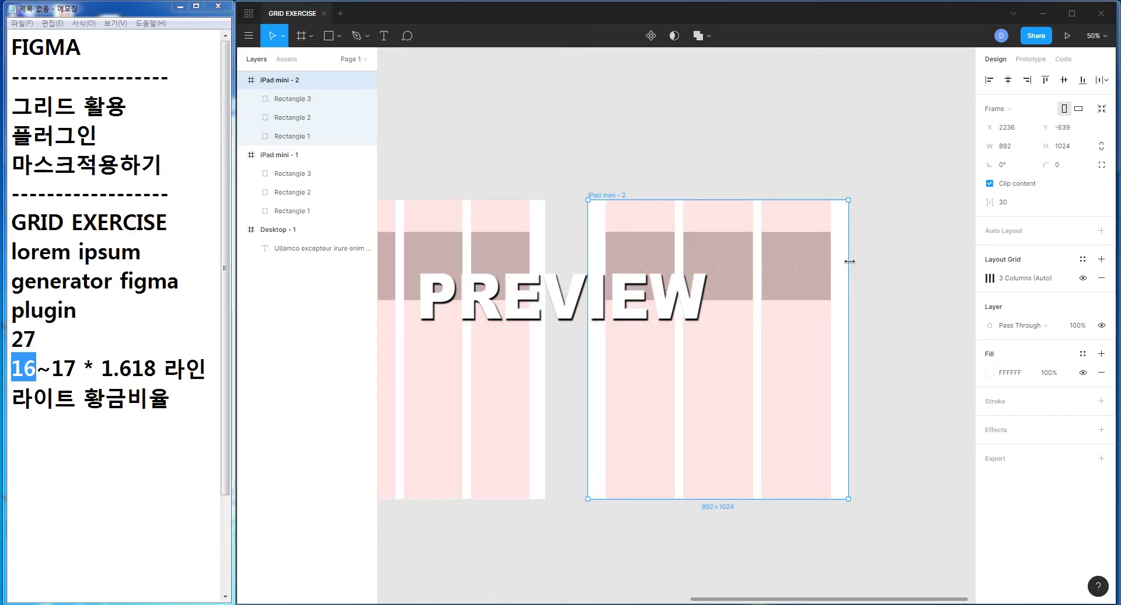
- Resize the iPad mini - 2 frame by its right edge to about 826 wide
drag(851, 257, 792, 258)
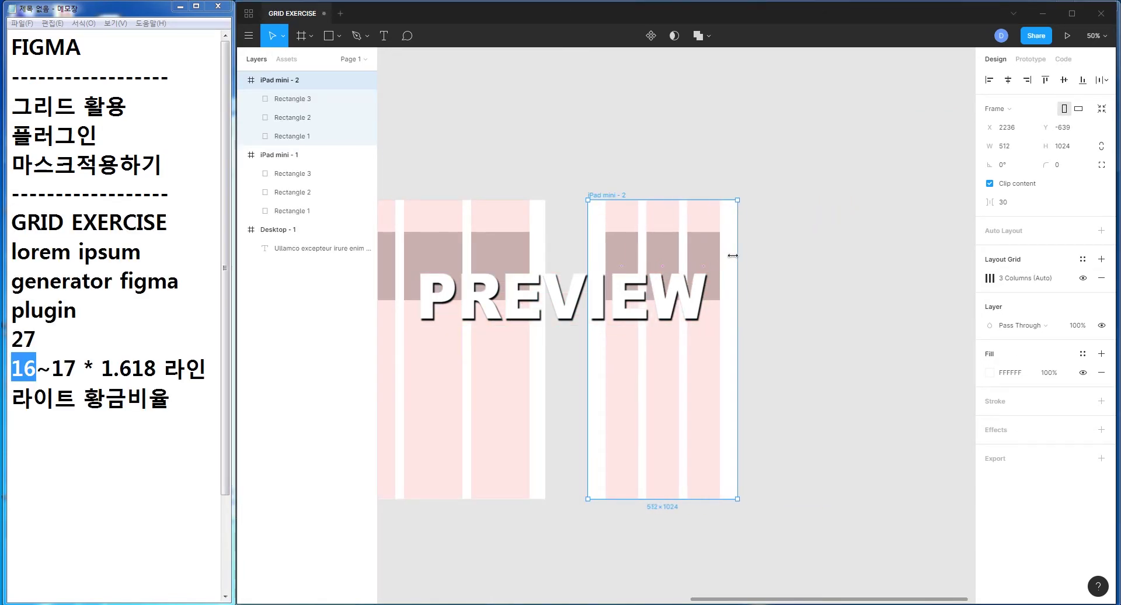
mouse_move(793, 257)
mouse_down()
mouse_move(1012, 259)
mouse_move(600, 251)
mouse_up()
drag(548, 162, 867, 163)
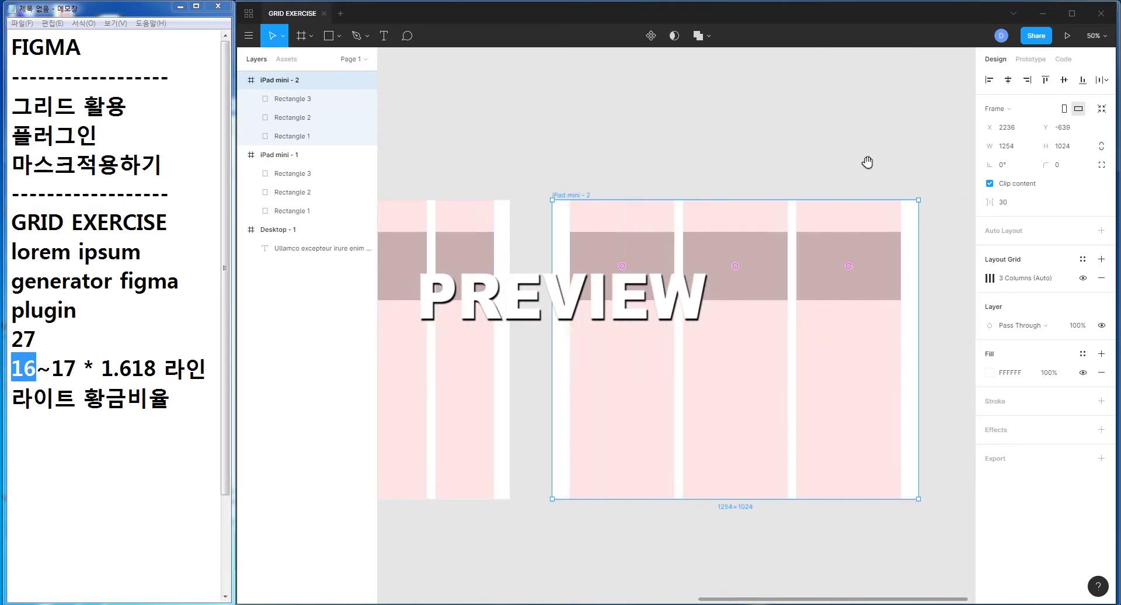
drag(920, 255, 845, 255)
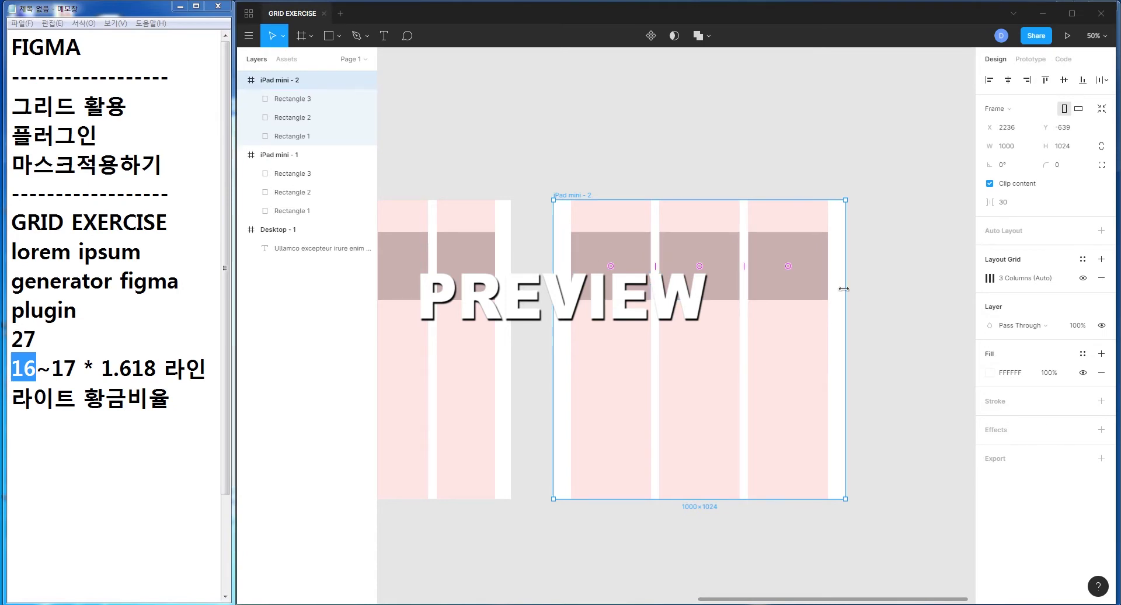
mouse_move(845, 288)
mouse_down()
mouse_move(770, 287)
mouse_move(831, 282)
mouse_up()
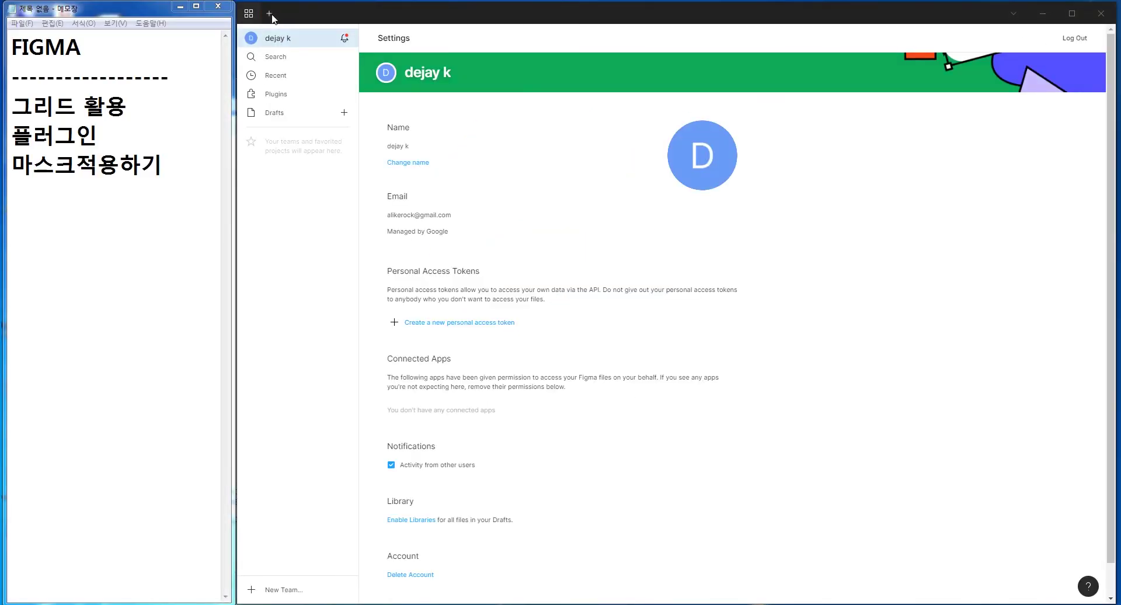
- Start a blank Figma file and paste a dashed separator line below the Notepad notes
click(269, 13)
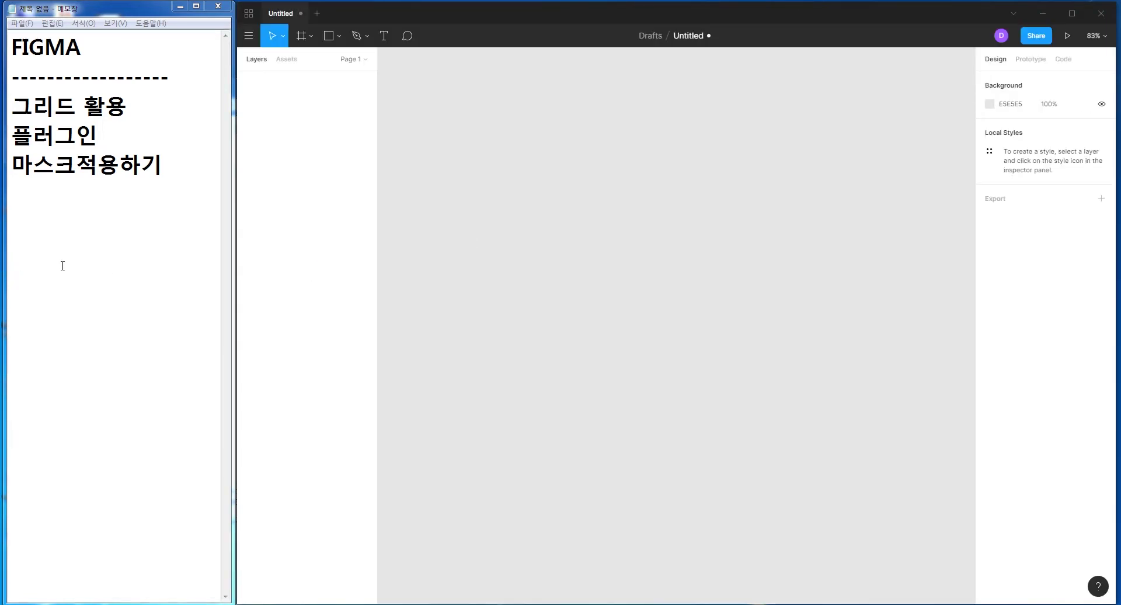
click(182, 87)
double_click(182, 86)
key(ctrl+c)
click(187, 160)
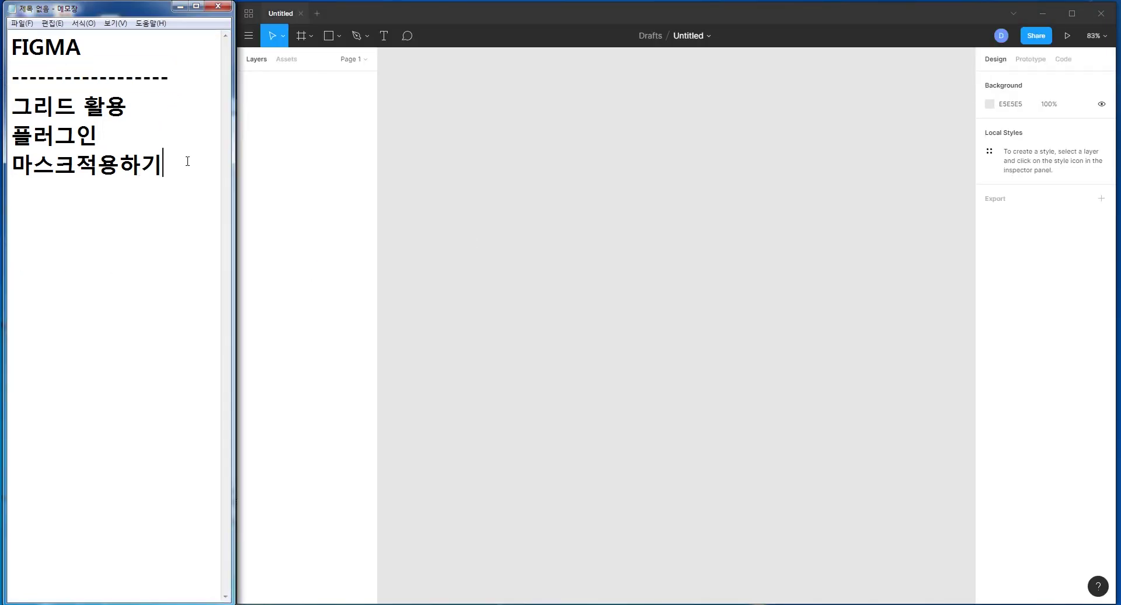
key(Return)
key(ctrl+v)
key(Return)
- Type the title 'GRID EXERCISE' under the separator and copy it
text(ㅎ가)
key(BackSpace)
key(BackSpace)
key(BackSpace)
text(gRI)
key(BackSpace)
key(BackSpace)
key(BackSpace)
text(gri)
key(BackSpace)
key(BackSpace)
key(BackSpace)
text(GRID )
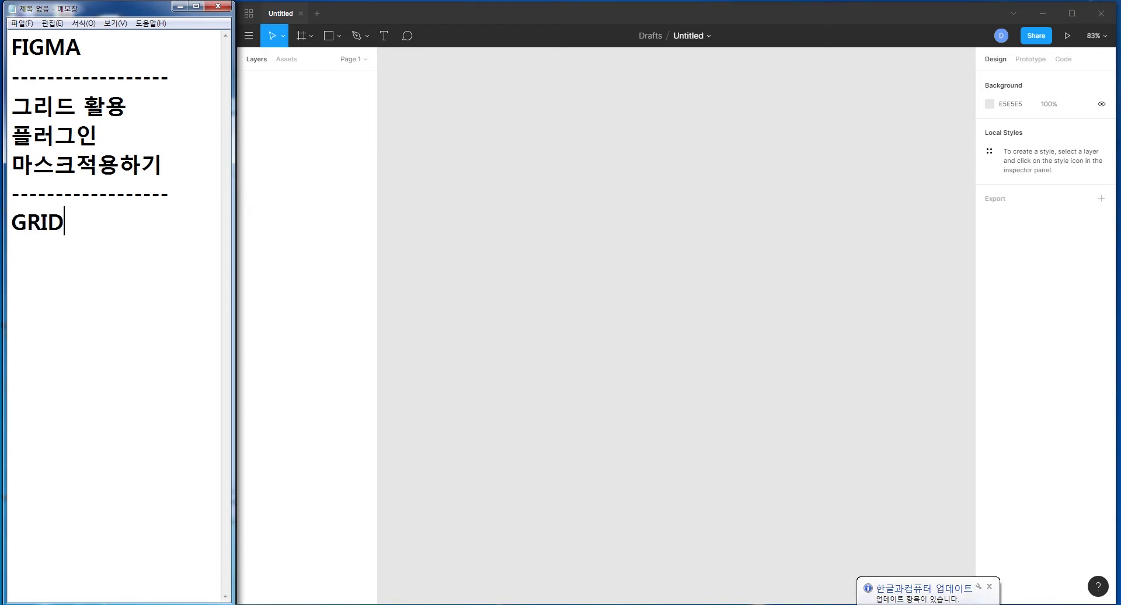
text(EX)
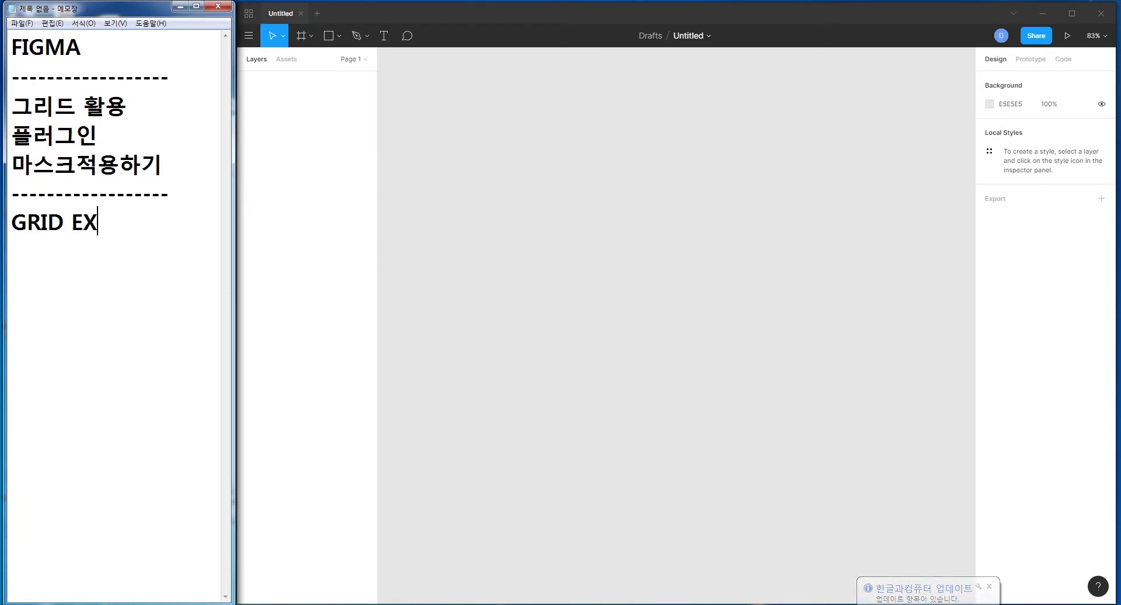
text(ERCISE)
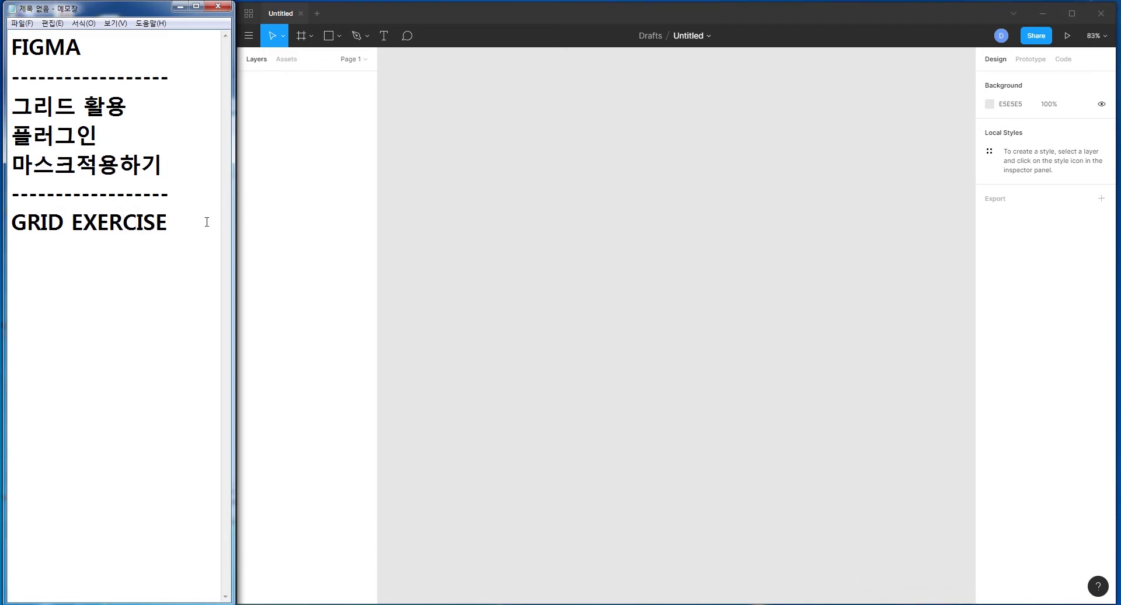
key(shift+Home)
key(ctrl+c)
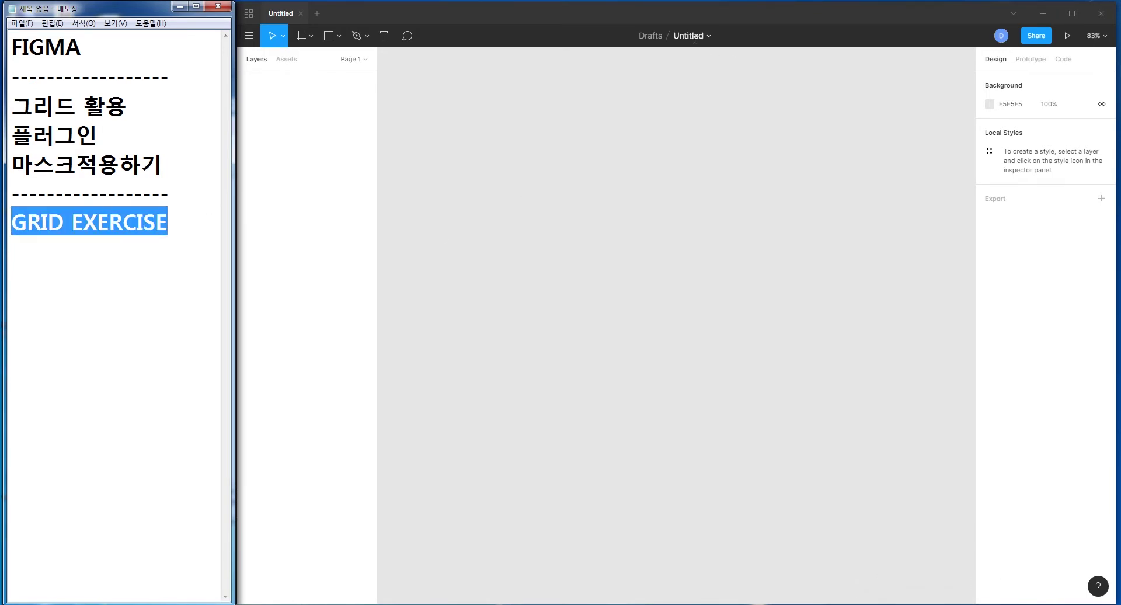
- Rename the Untitled draft to 'GRID EXERCISE' by pasting the copied title
drag(669, 22, 707, 51)
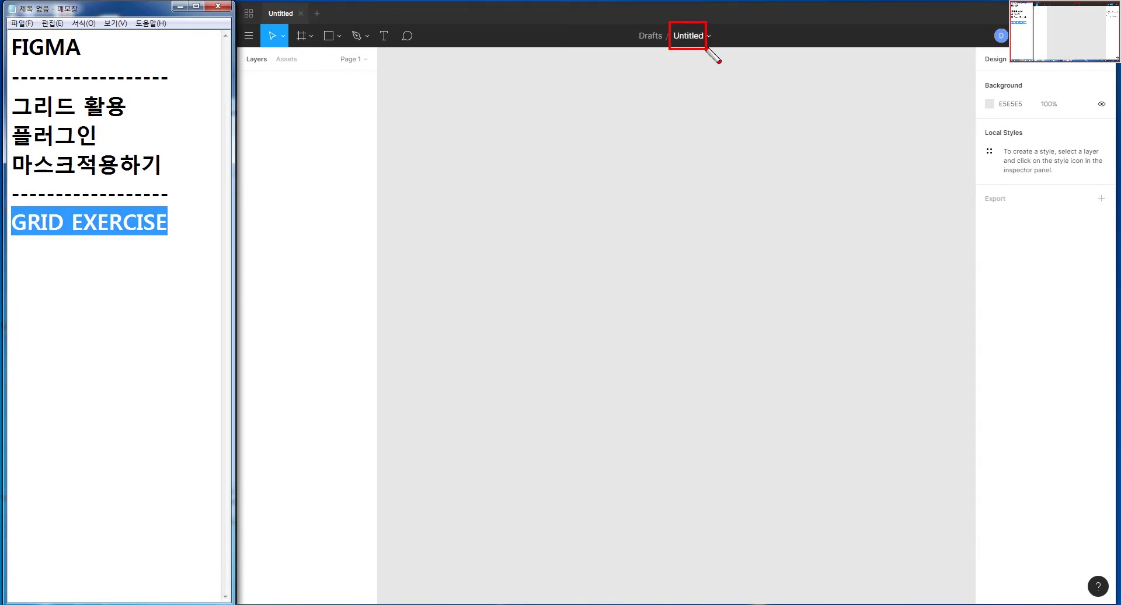
click(689, 36)
key(ctrl+v)
key(Return)
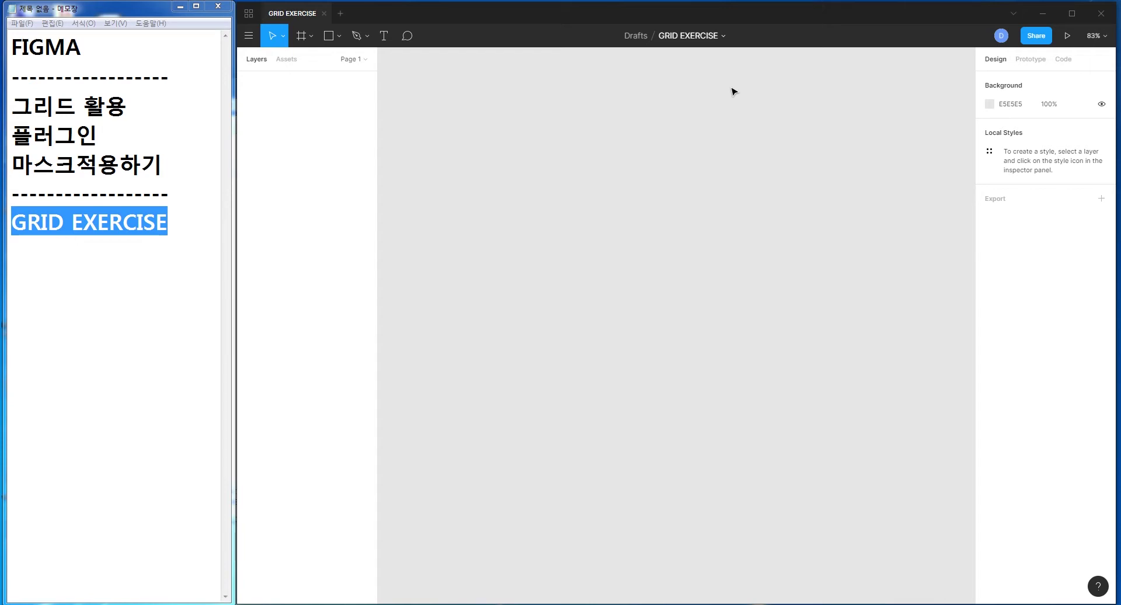
- Use the Frame tool's Desktop preset to add a 1440×1024 frame
click(310, 38)
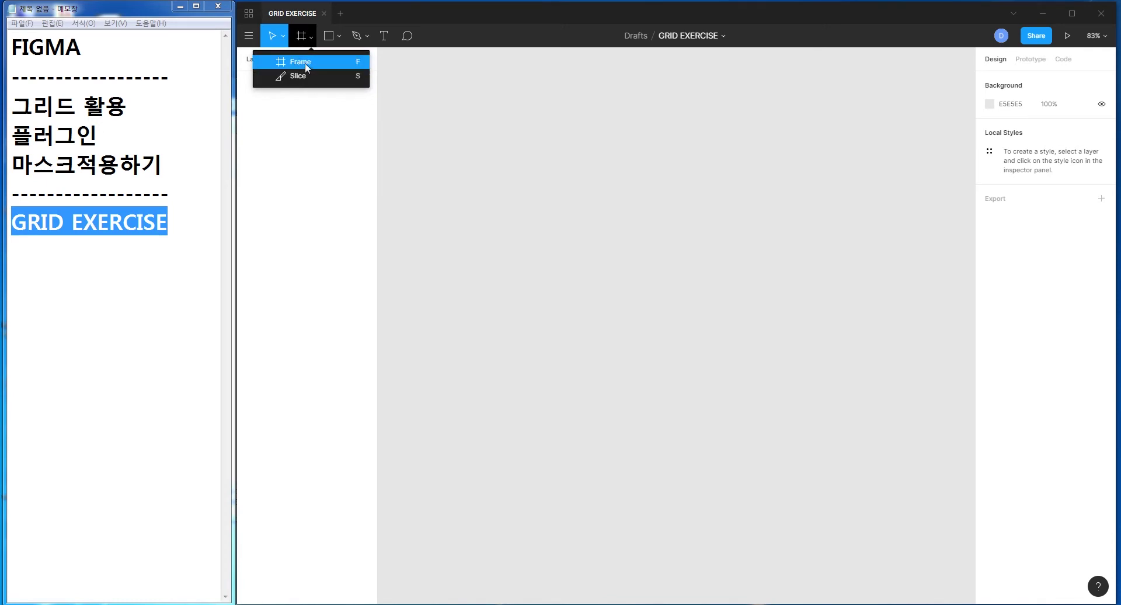
click(299, 63)
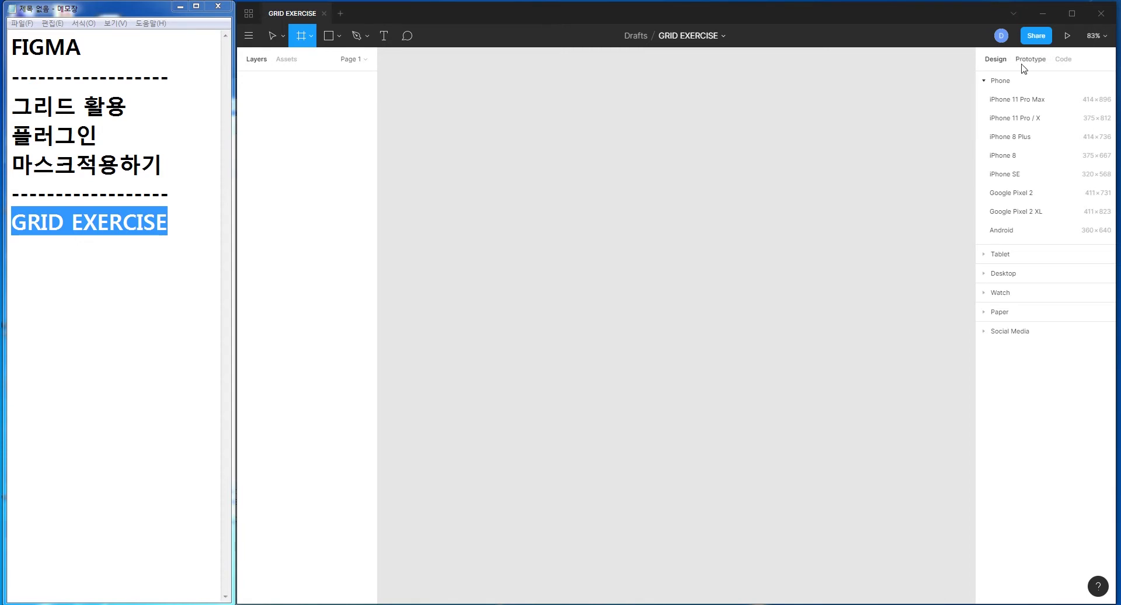
click(986, 83)
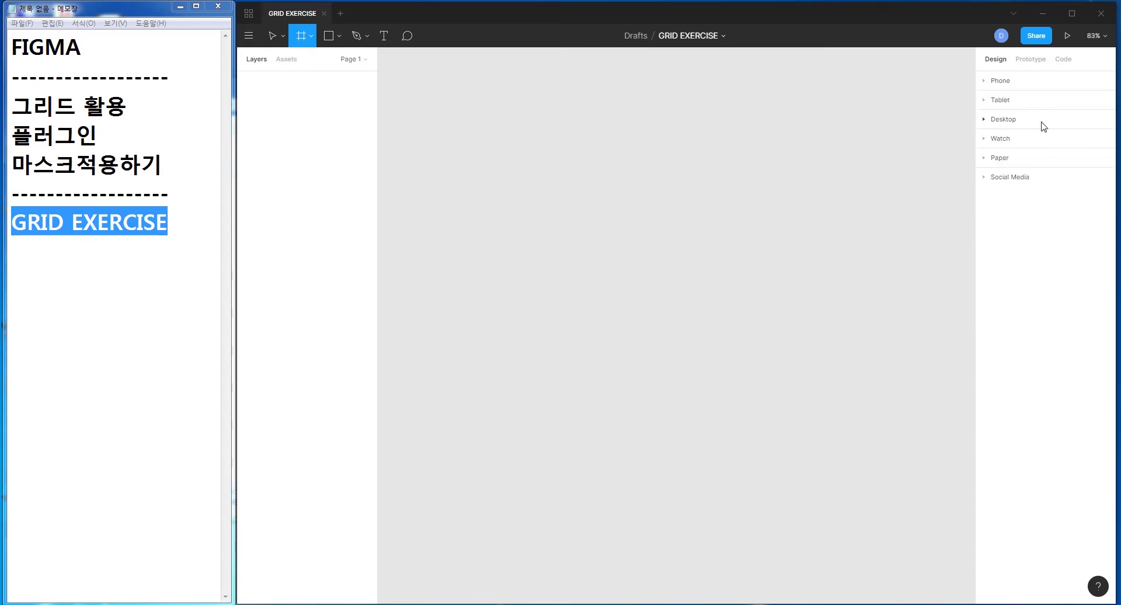
click(985, 120)
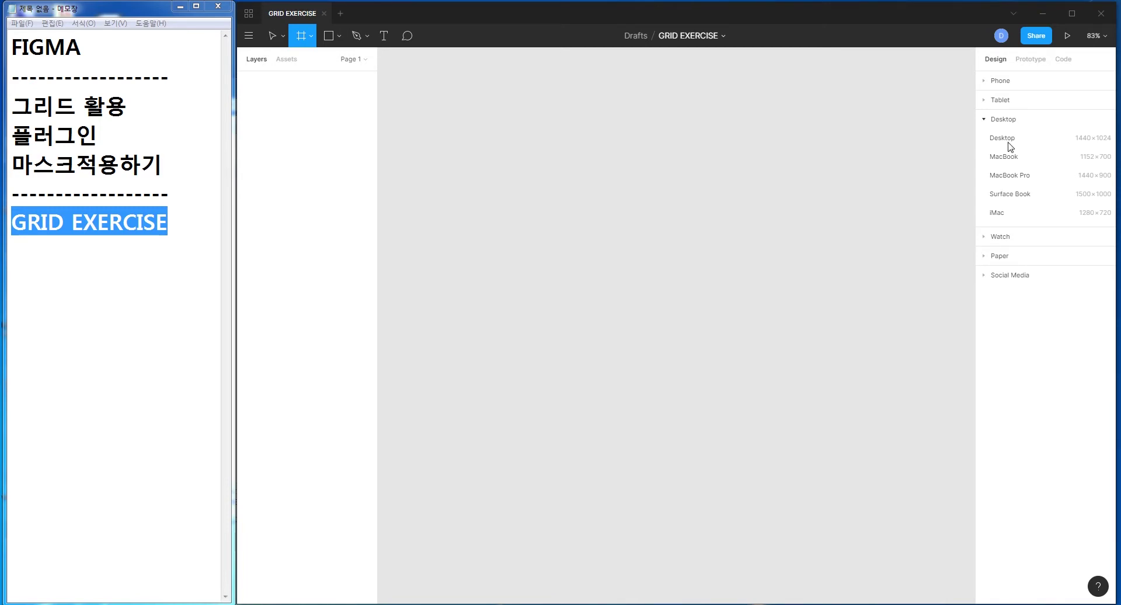
click(1001, 139)
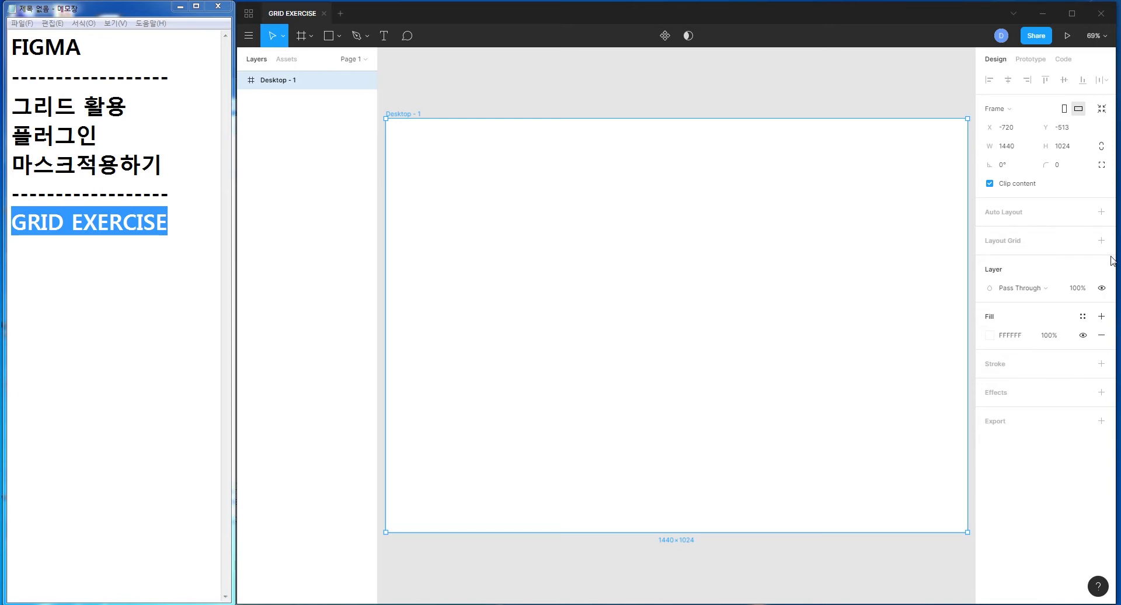
- Add a 10px square layout grid to Desktop - 1 and hide it, then add a second grid
mouse_move(1042, 240)
click(1102, 242)
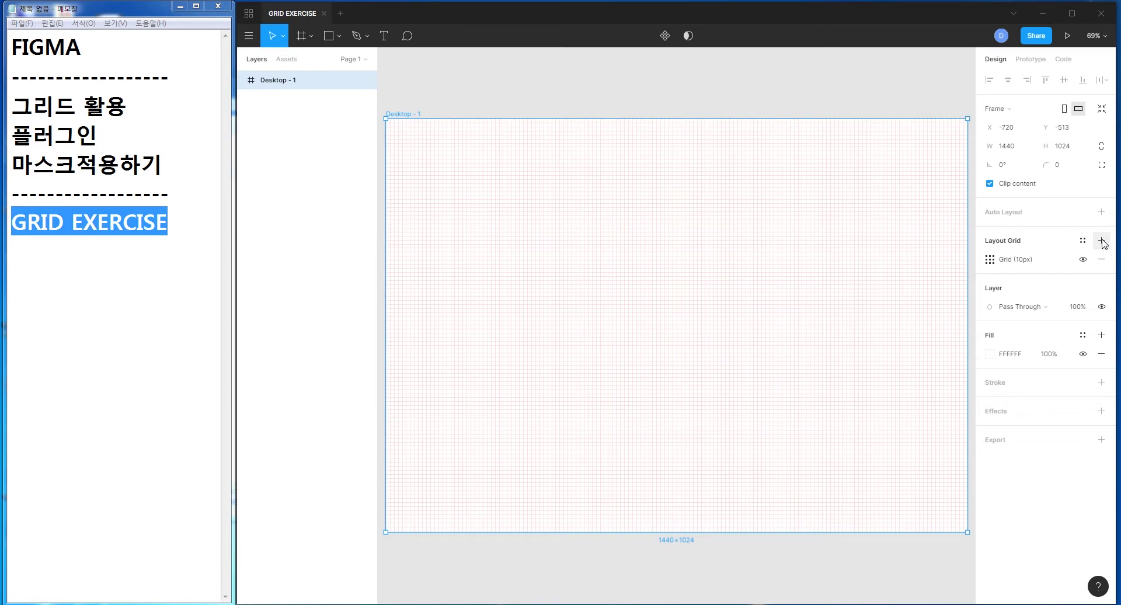
click(1027, 261)
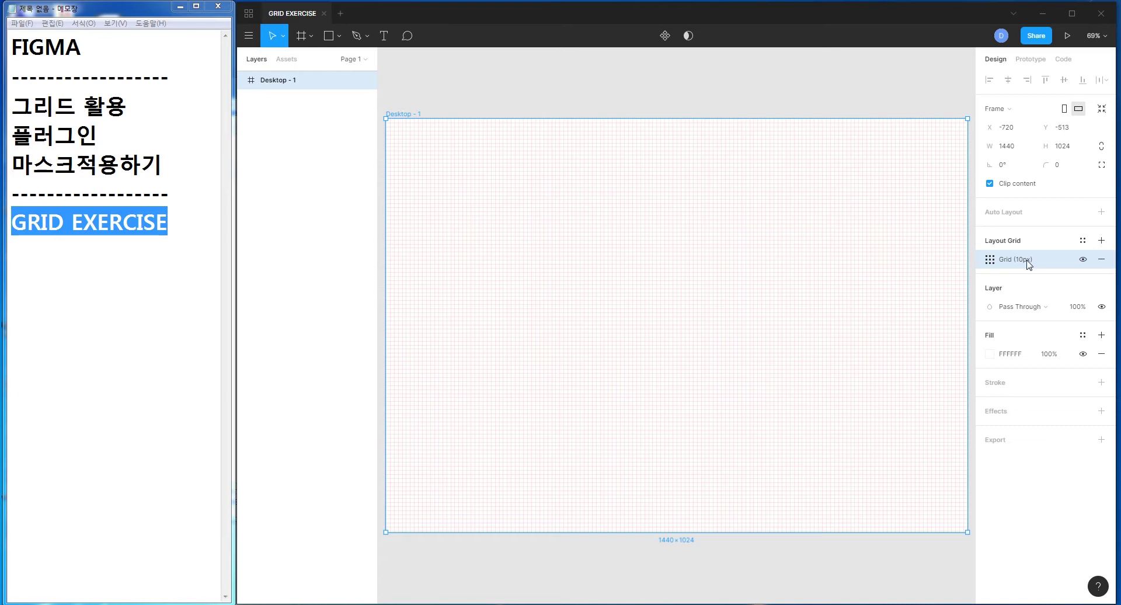
click(990, 260)
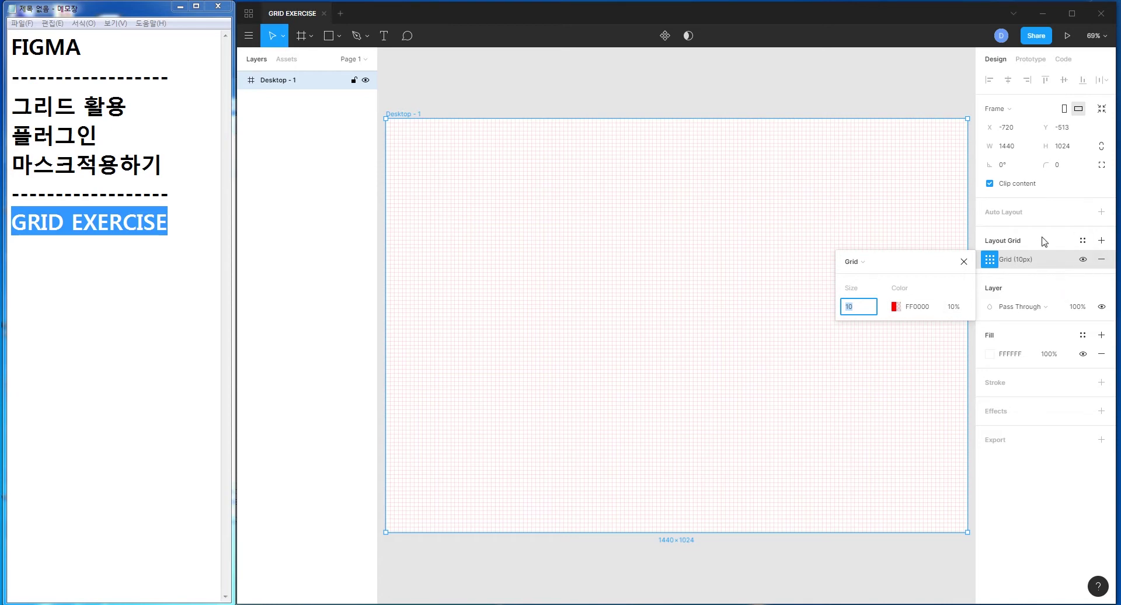
click(1084, 260)
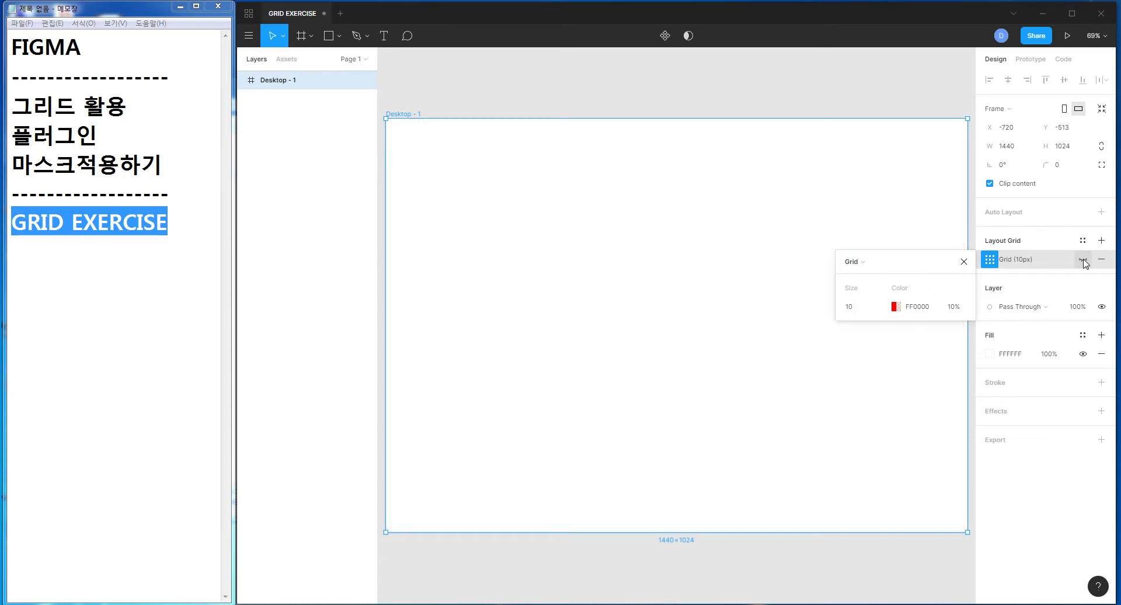
click(973, 270)
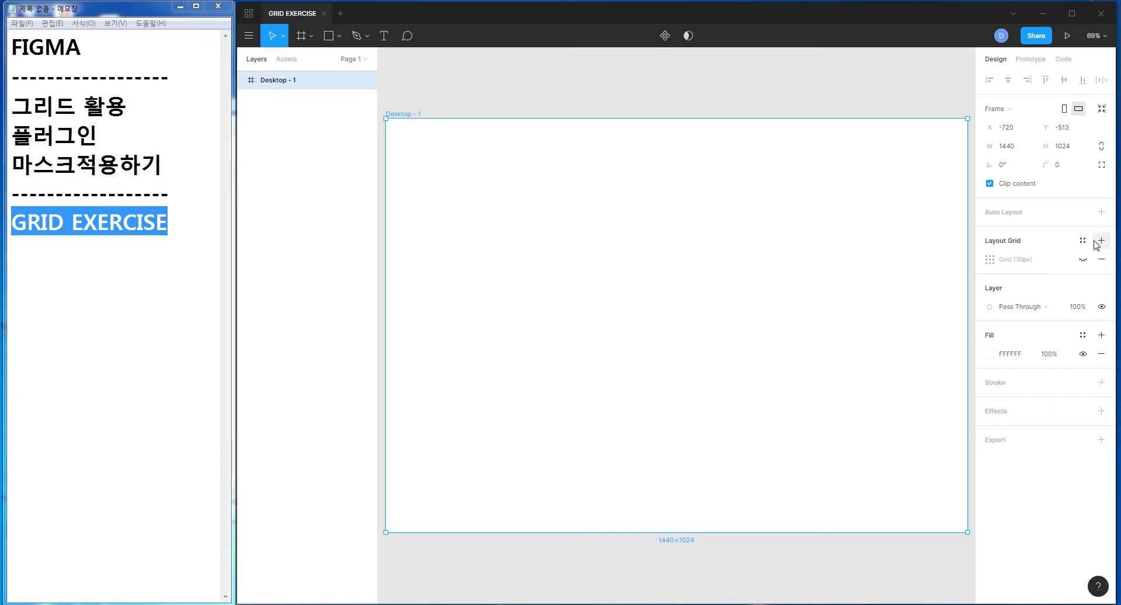
click(1102, 241)
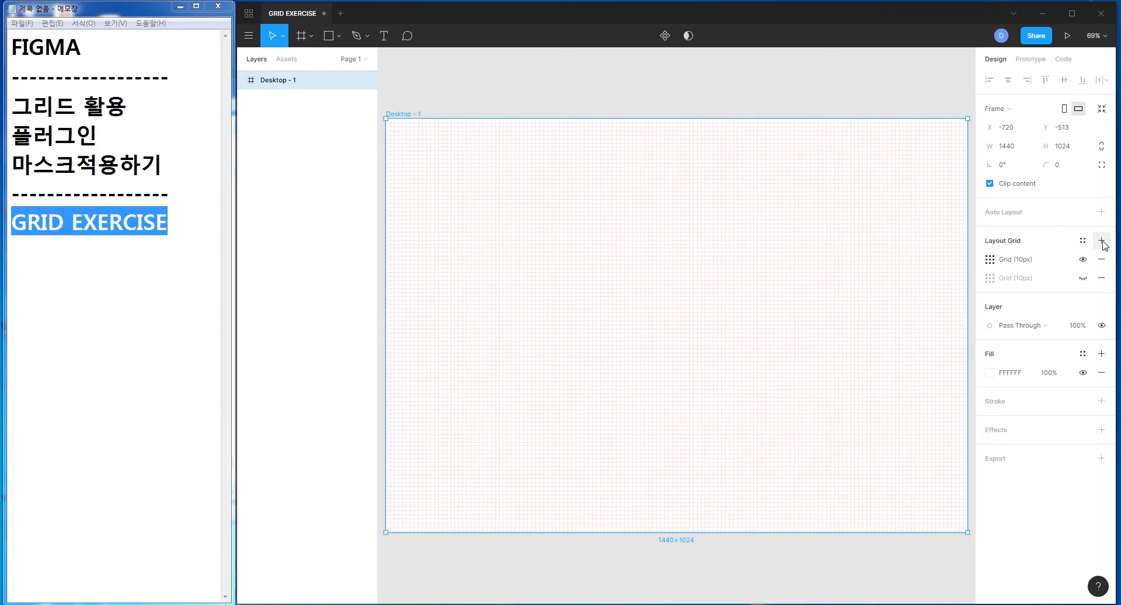
- Turn the new layout grid into a 12-column grid
click(990, 259)
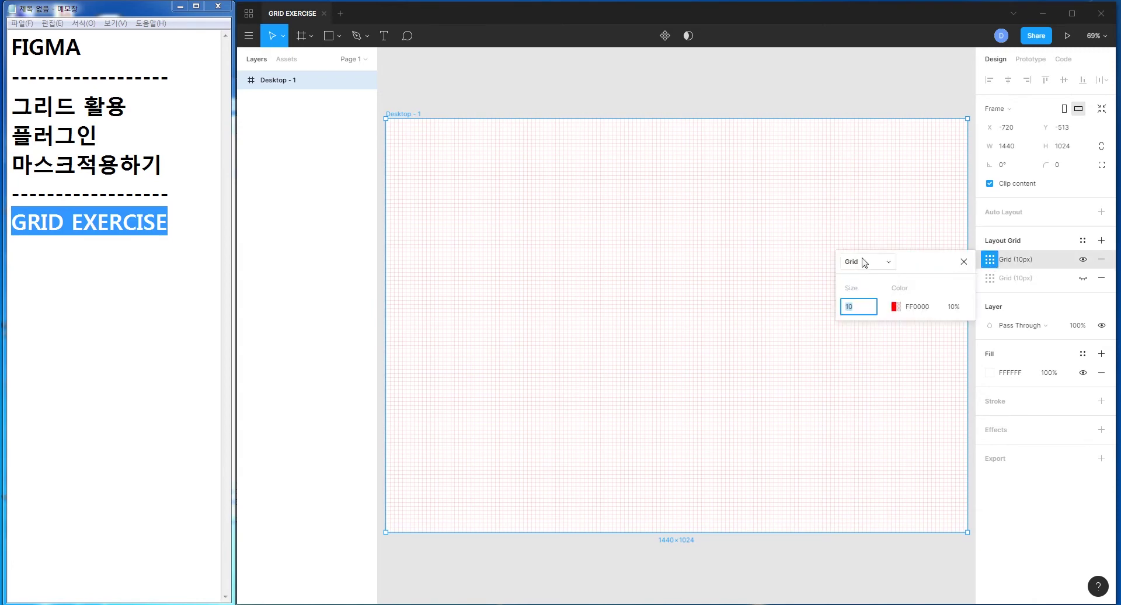
click(863, 261)
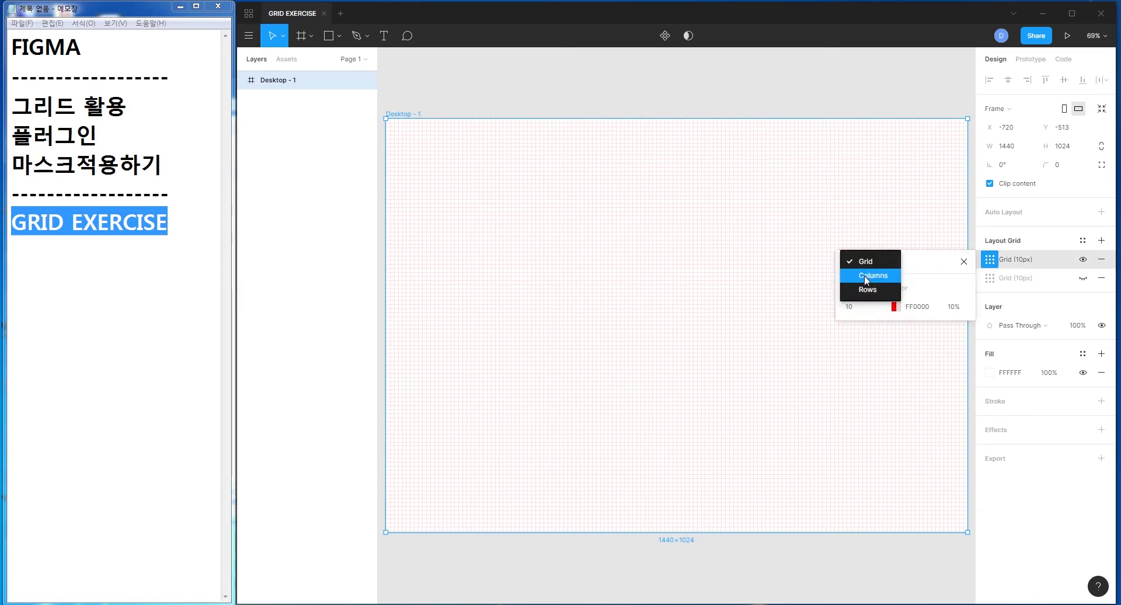
click(864, 263)
click(863, 263)
click(863, 264)
click(861, 263)
click(861, 263)
click(862, 264)
click(876, 277)
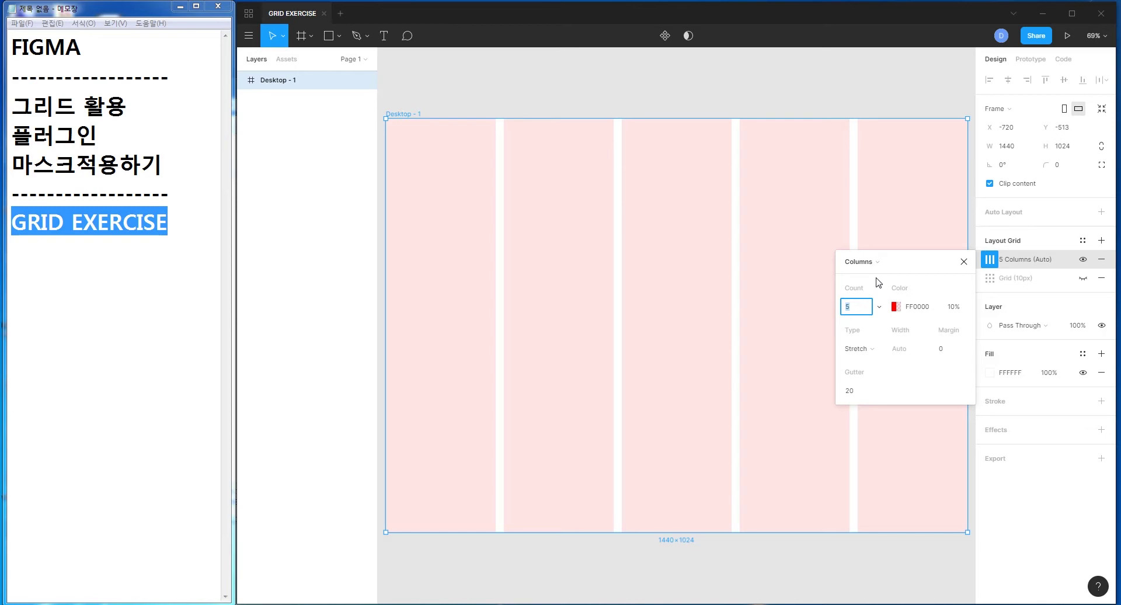
text(2)
key(BackSpace)
text(2)
key(Return)
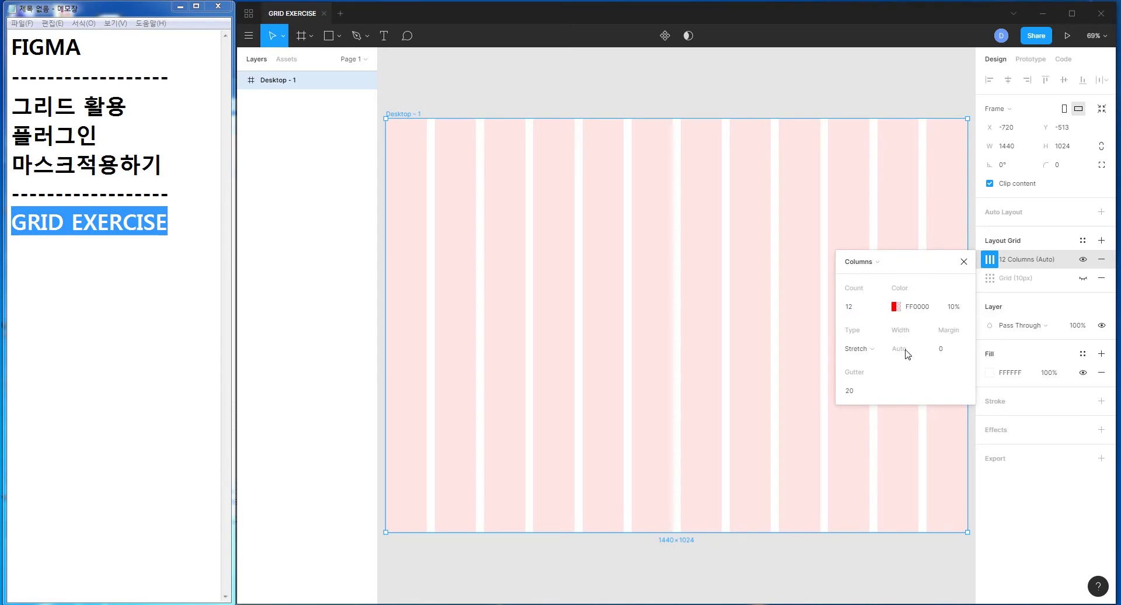
- Set the column grid's type to Center
click(876, 353)
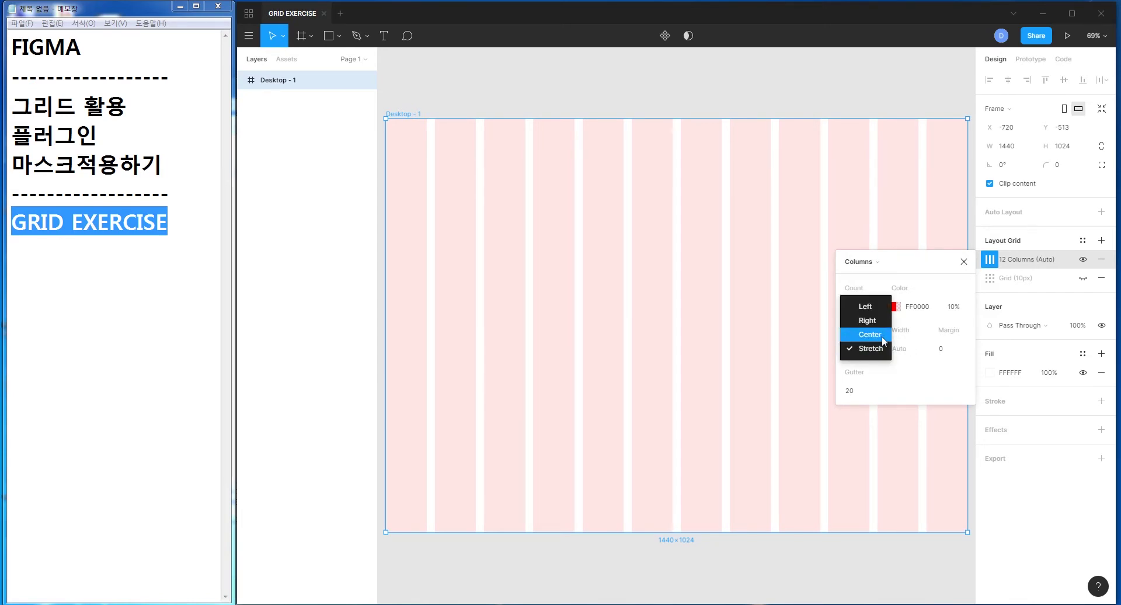
click(883, 338)
click(863, 353)
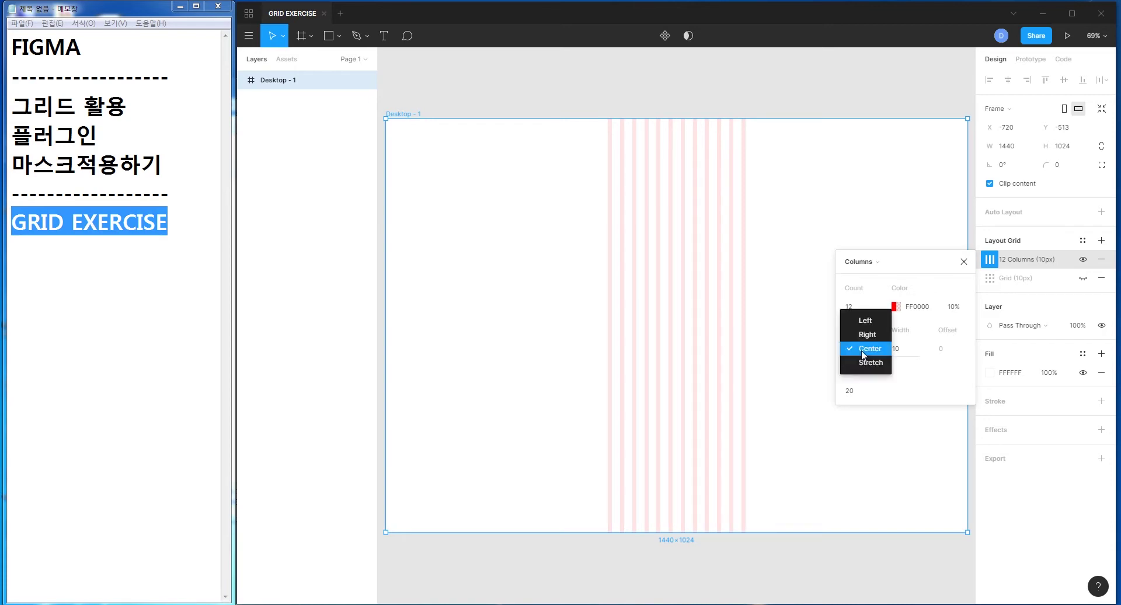
click(881, 352)
click(876, 353)
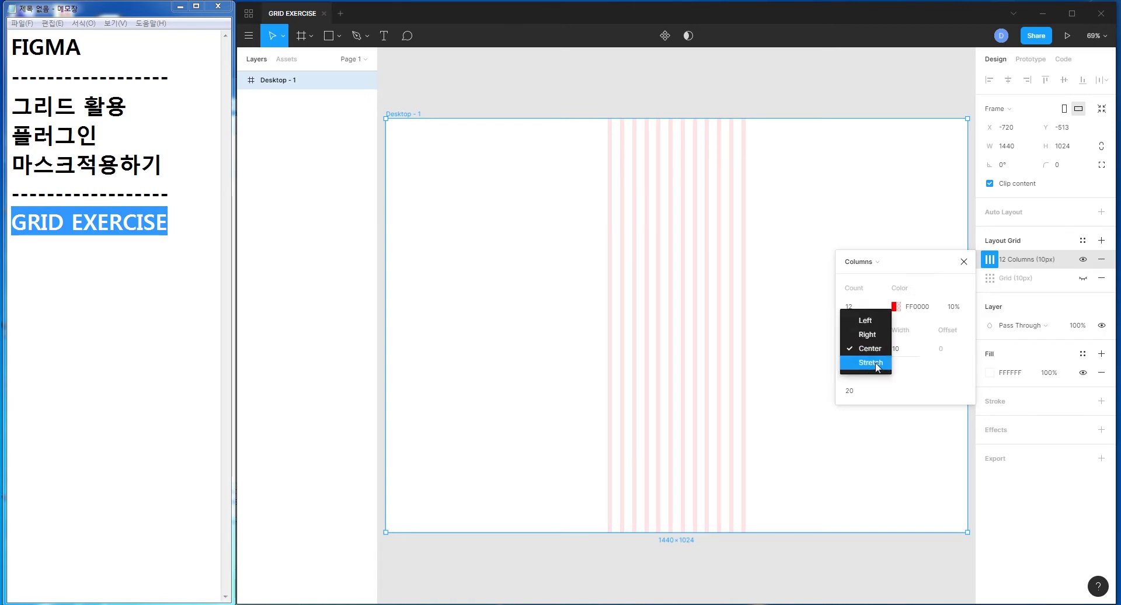
click(874, 363)
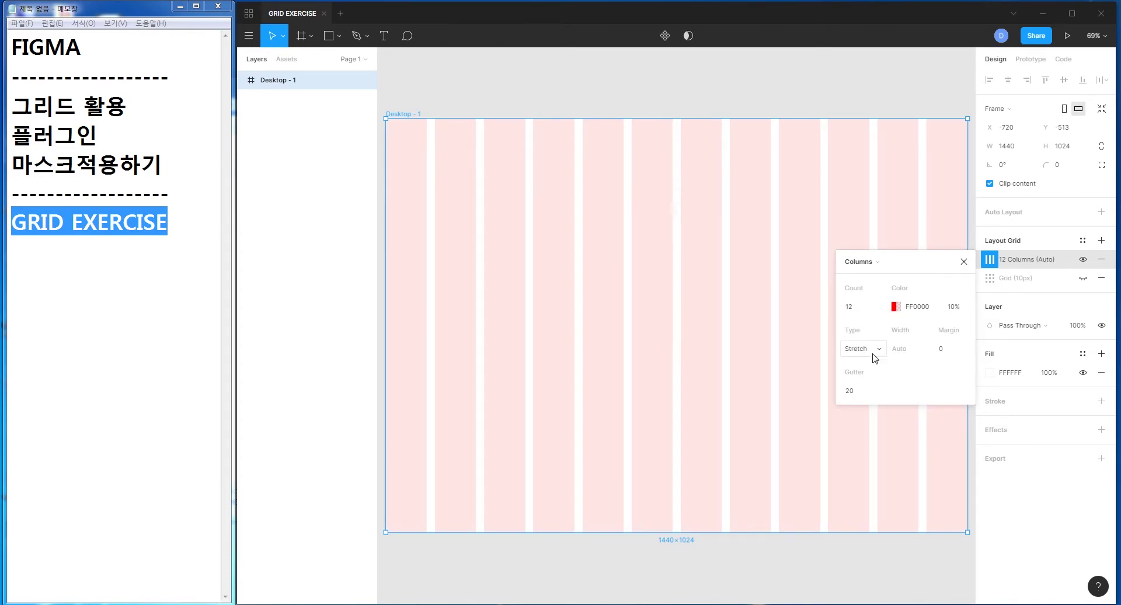
click(874, 354)
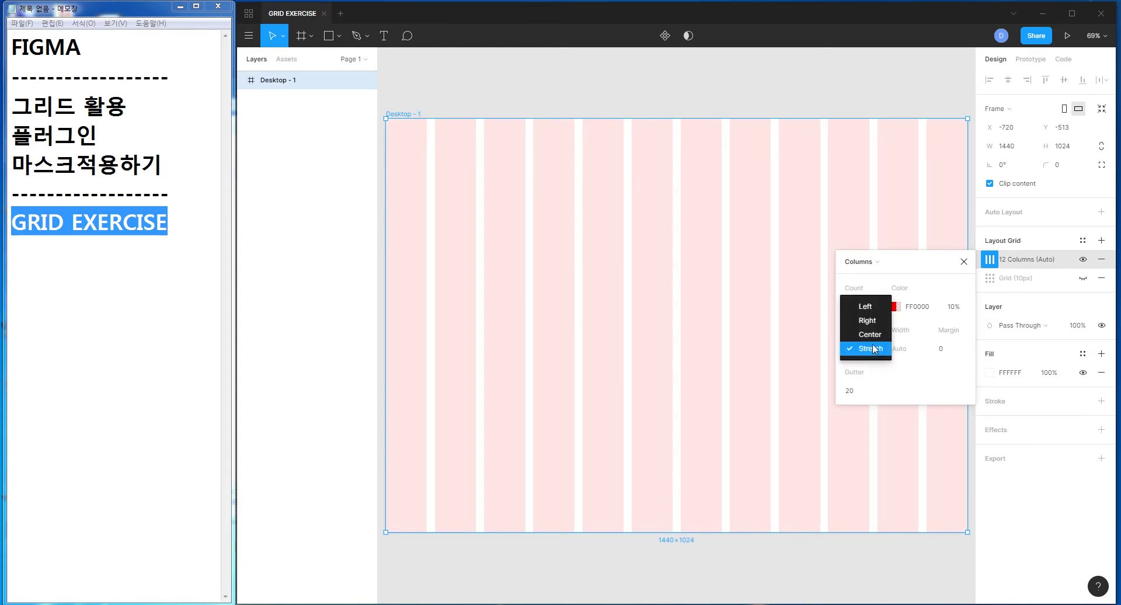
click(874, 335)
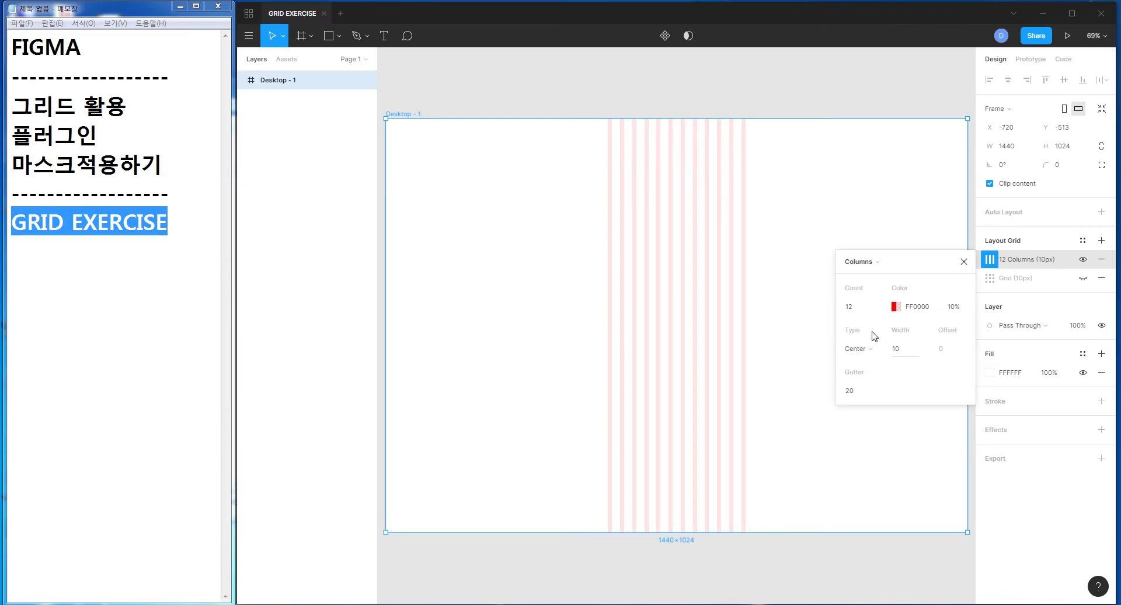
- Give the columns 70px width and 30px gutters, then add another layout grid
click(899, 351)
text(40)
key(BackSpace)
key(BackSpace)
click(845, 394)
text(3)
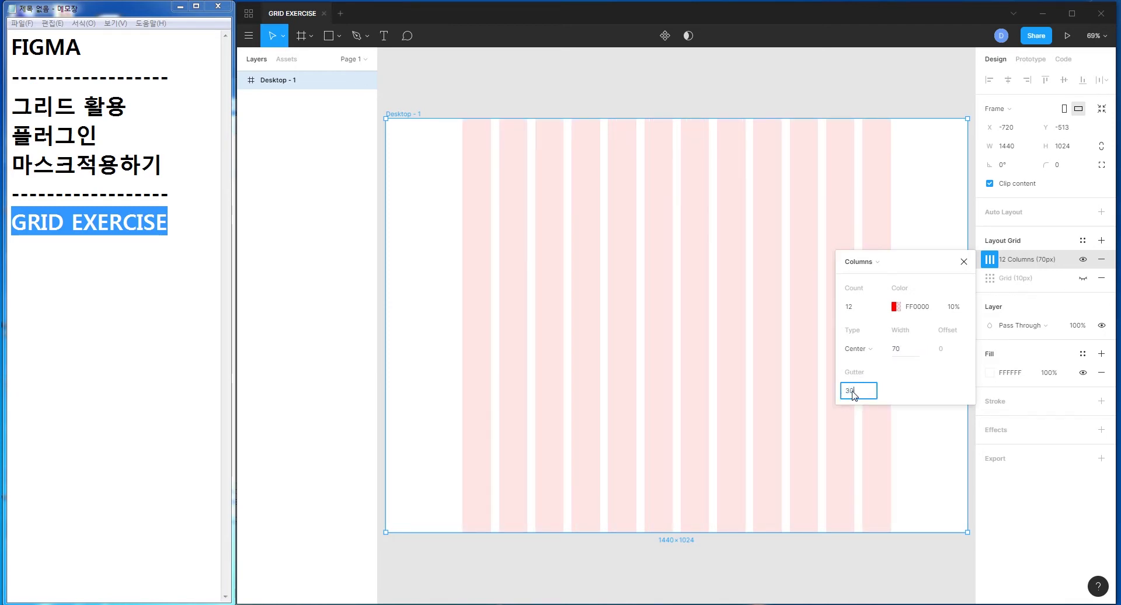
click(897, 381)
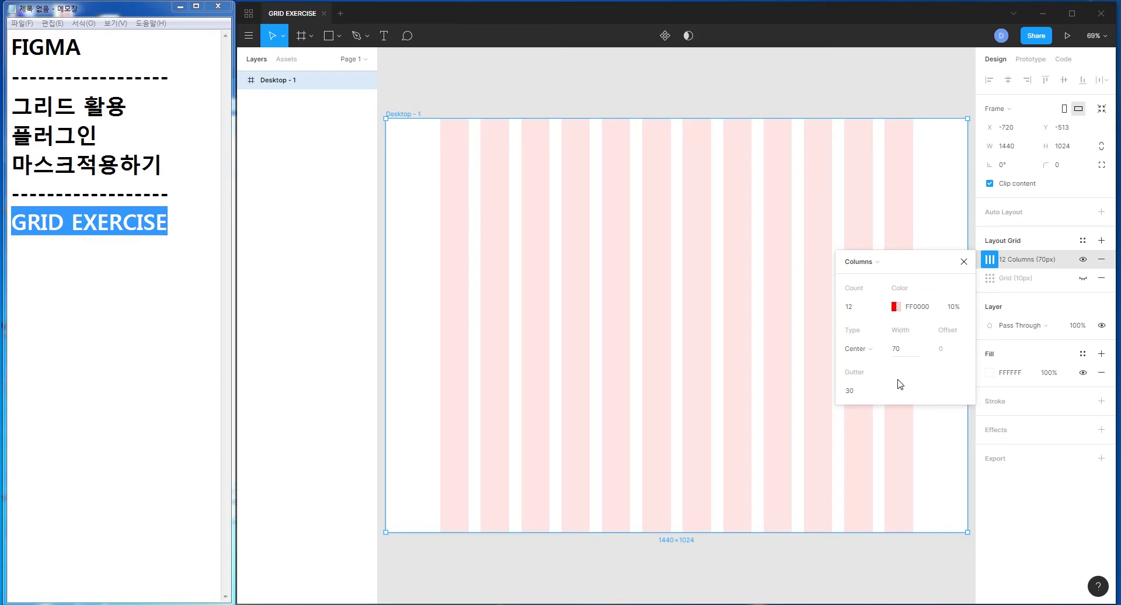
click(865, 348)
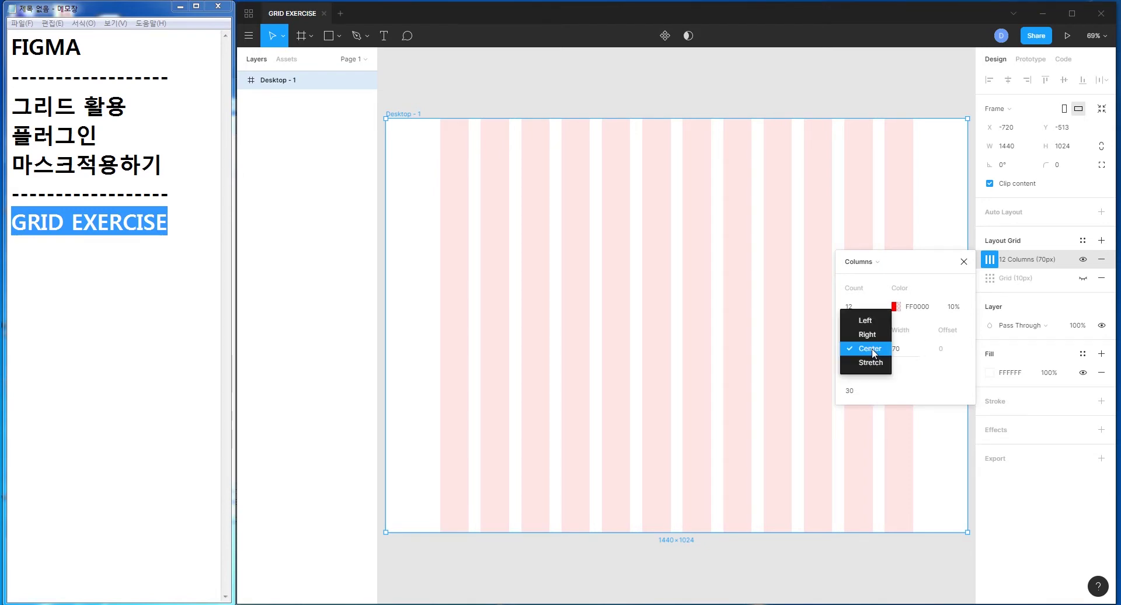
click(903, 350)
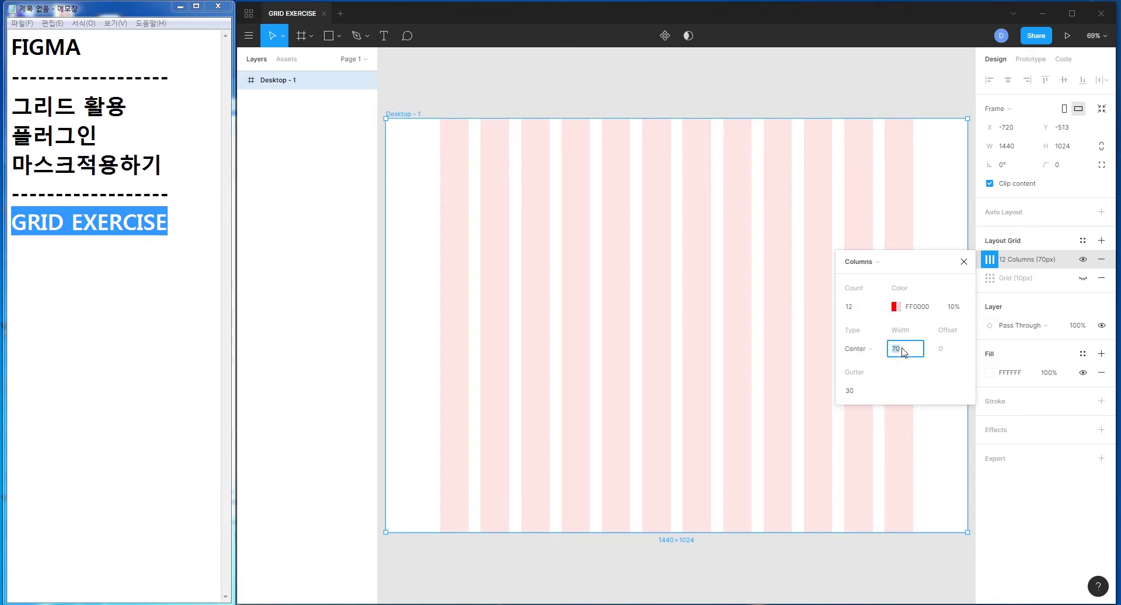
click(857, 391)
click(947, 439)
click(964, 261)
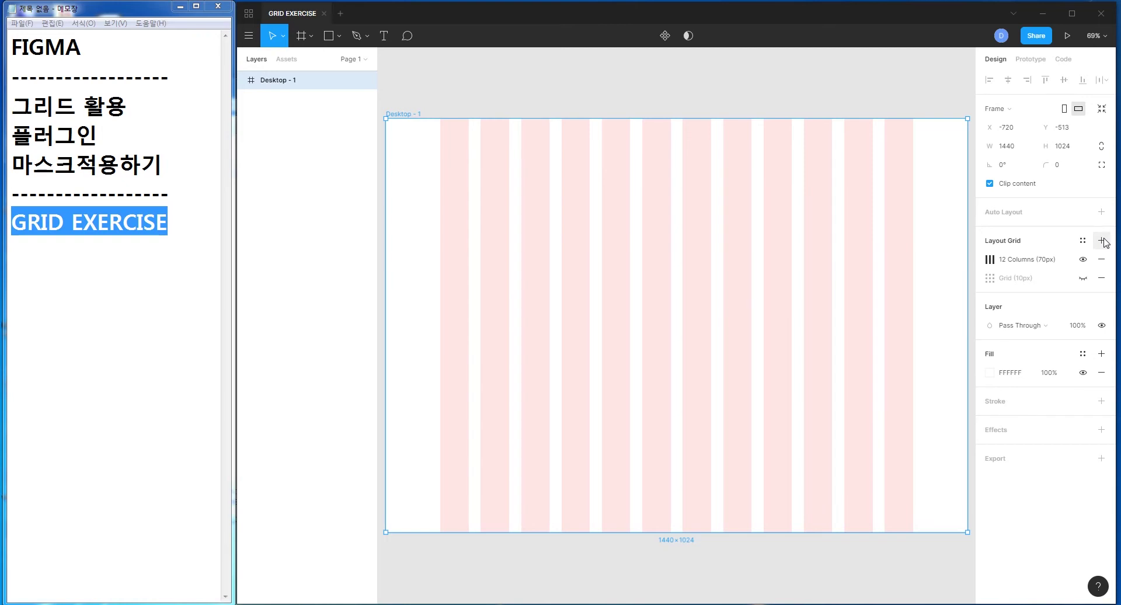
click(1101, 240)
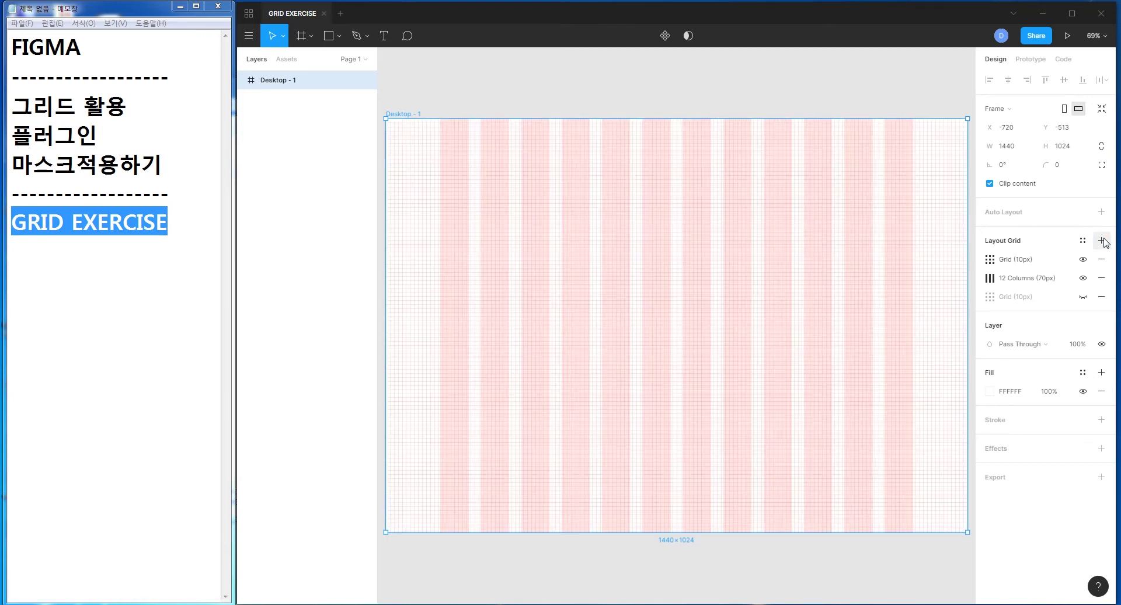
- Switch the newest grid to Rows with Auto count, aligned to Top
click(989, 260)
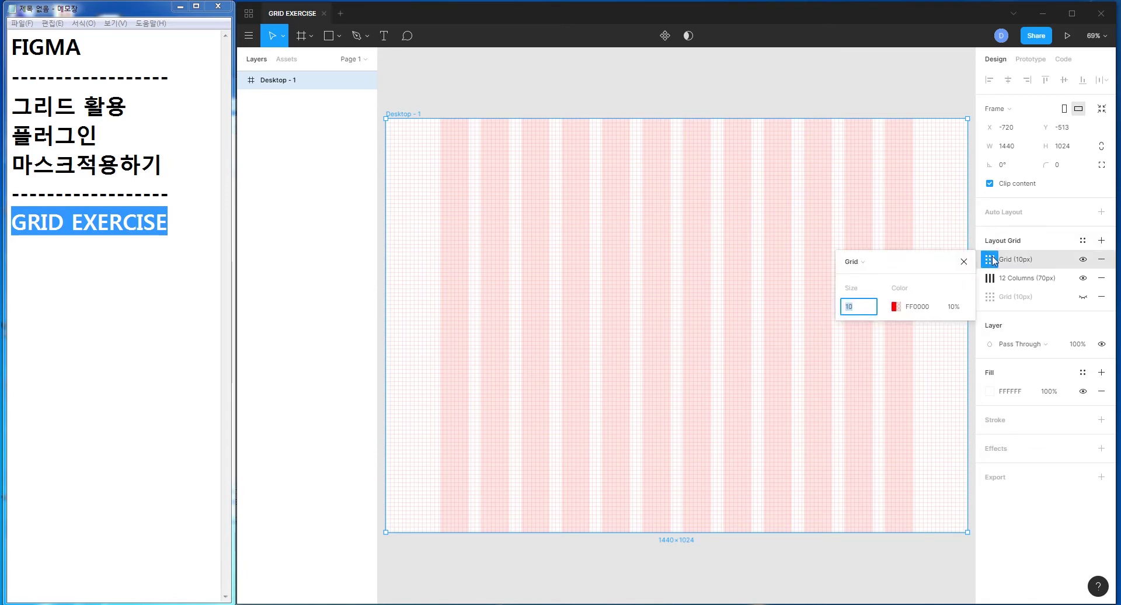
click(854, 262)
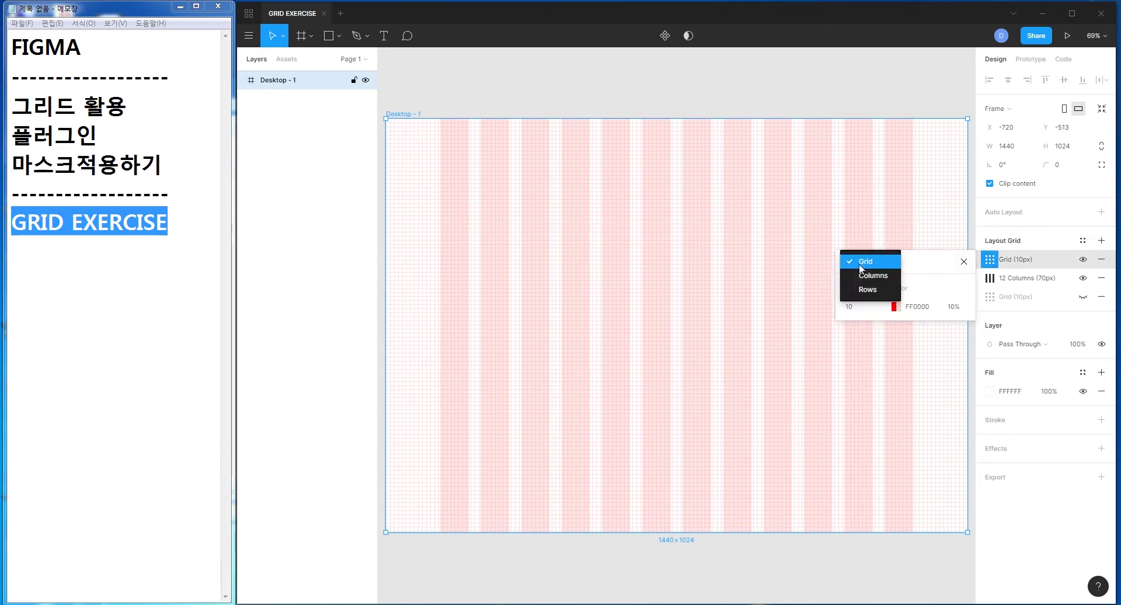
click(867, 289)
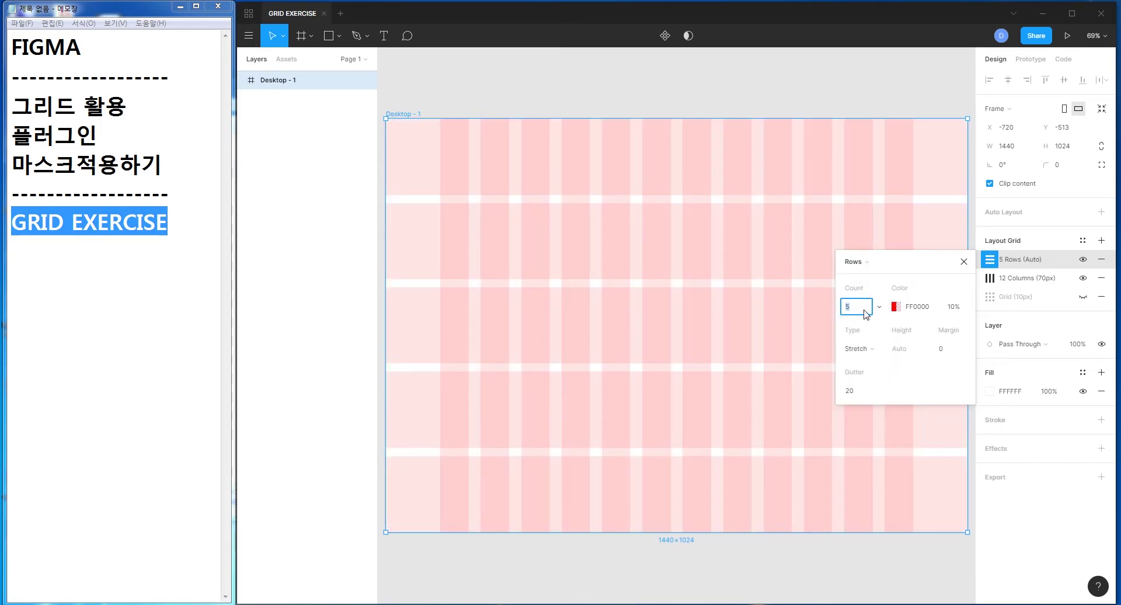
click(879, 307)
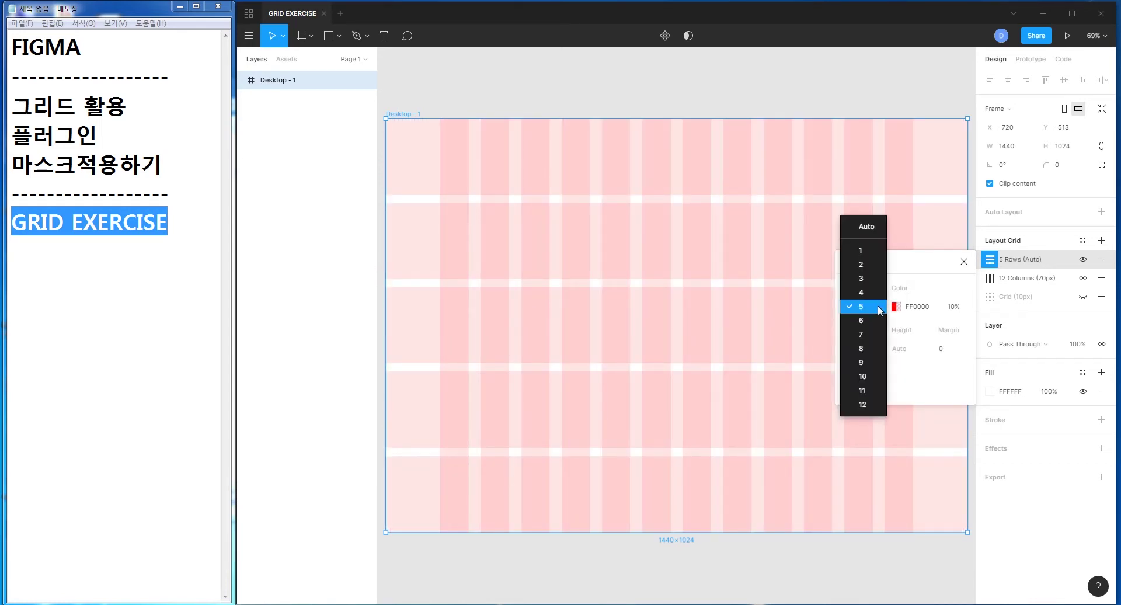
click(868, 226)
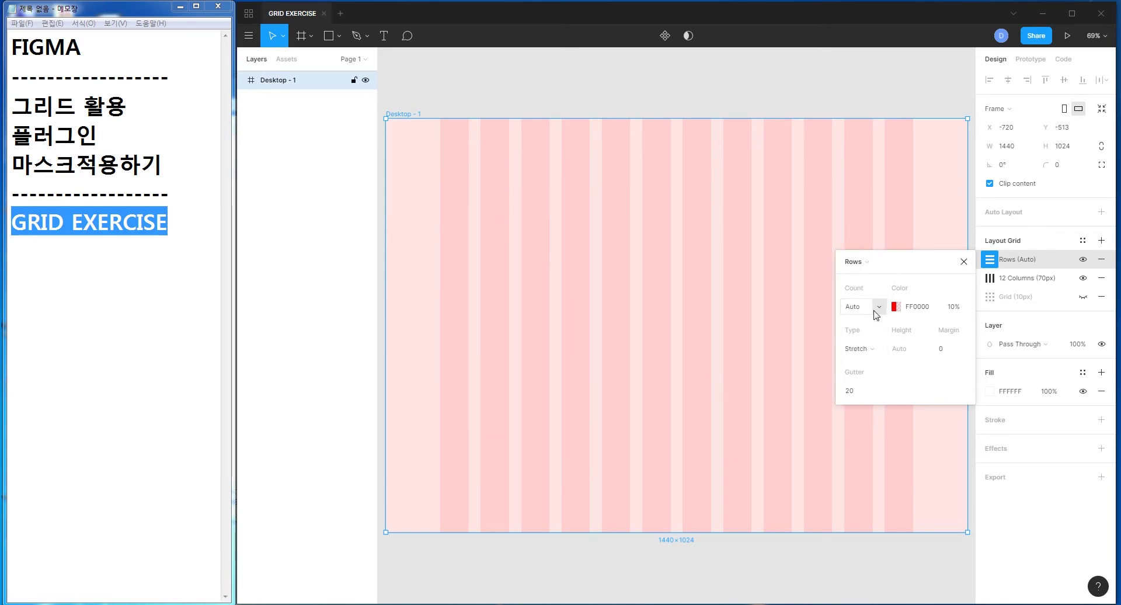
click(864, 348)
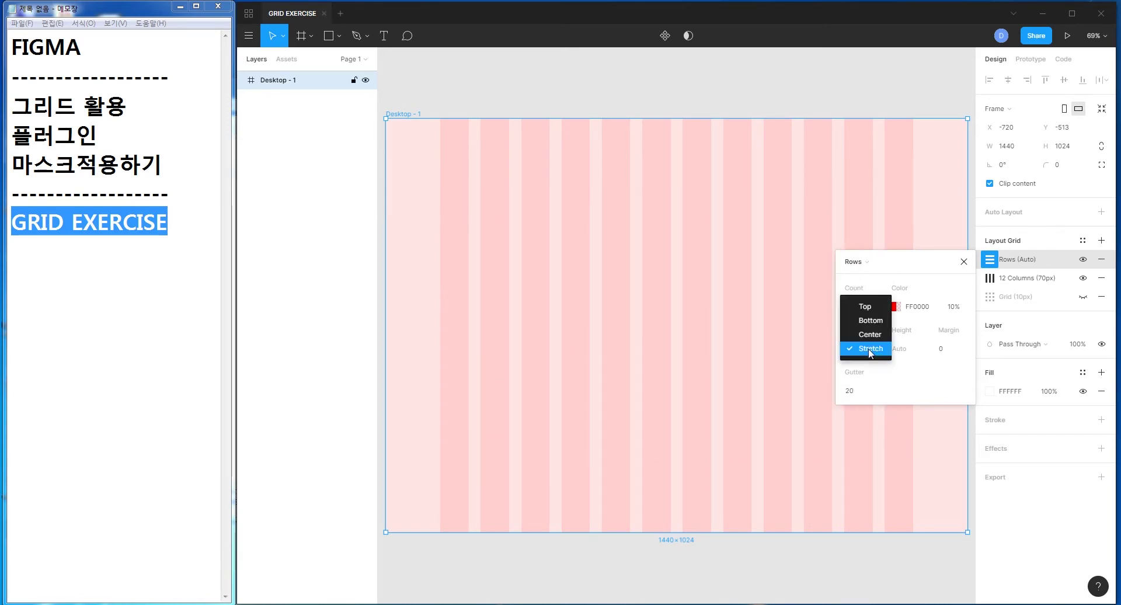
click(865, 307)
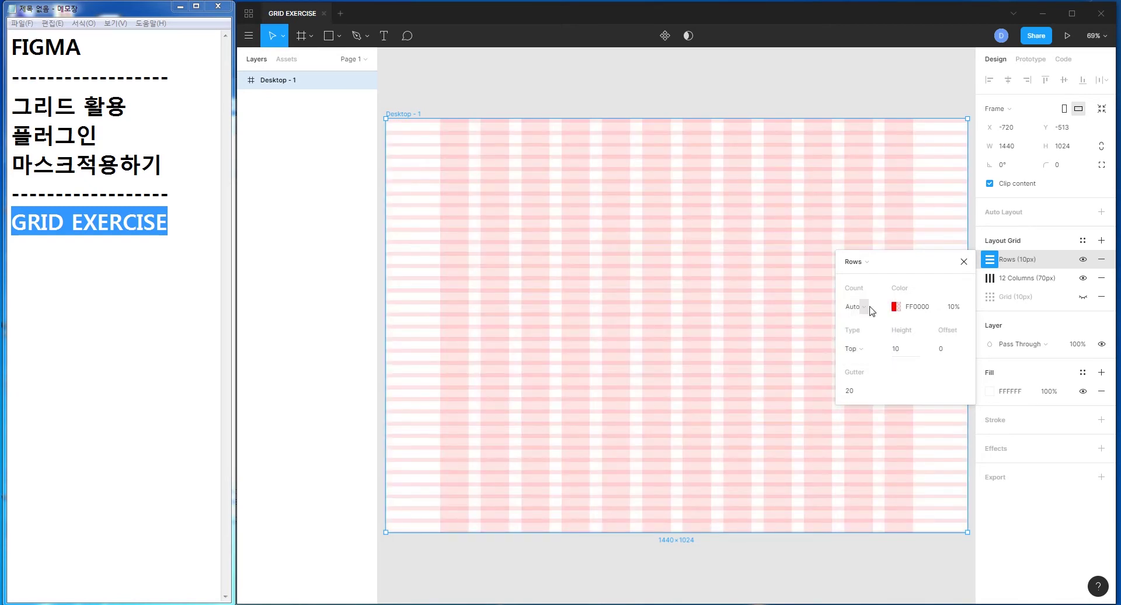
- Set the rows to 27px gutter and 1px height
click(895, 349)
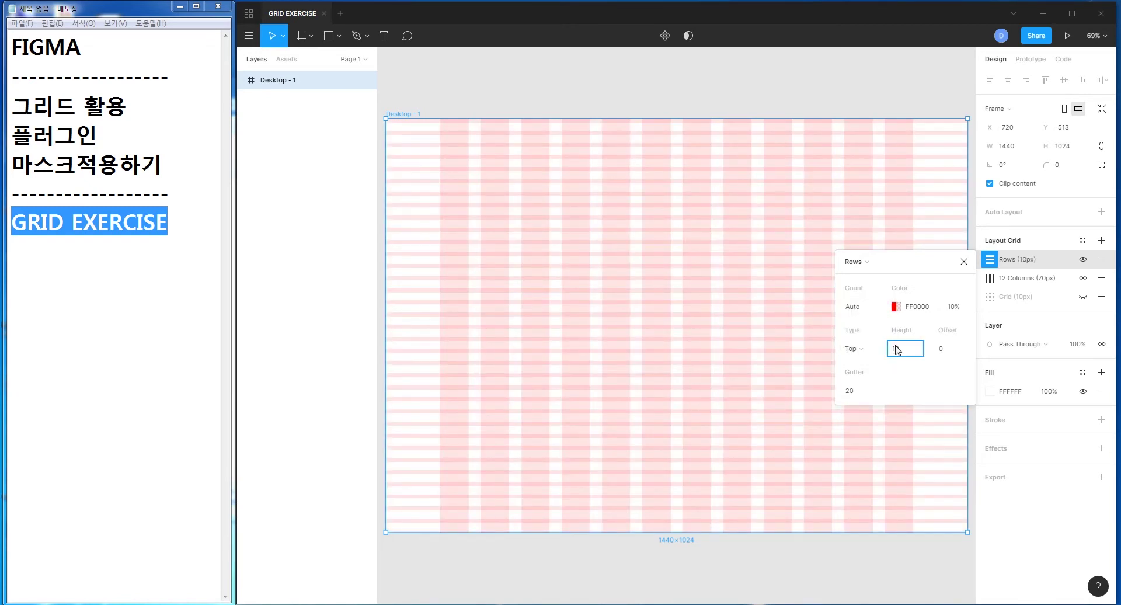
text(27)
click(857, 391)
text(27)
click(928, 397)
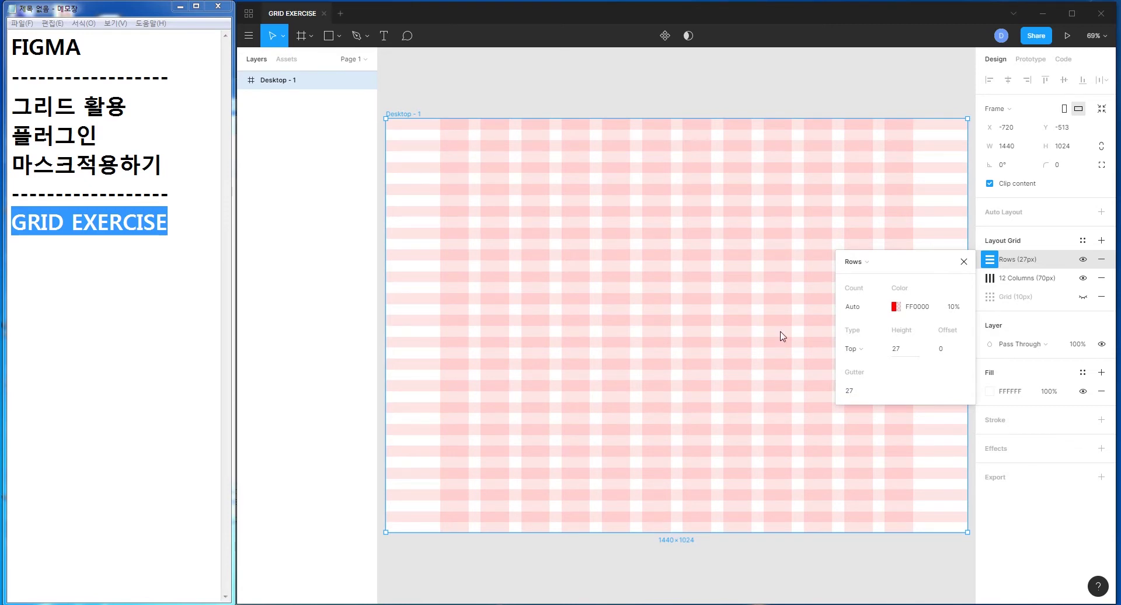
mouse_move(307, 79)
click(897, 349)
text(1)
key(Return)
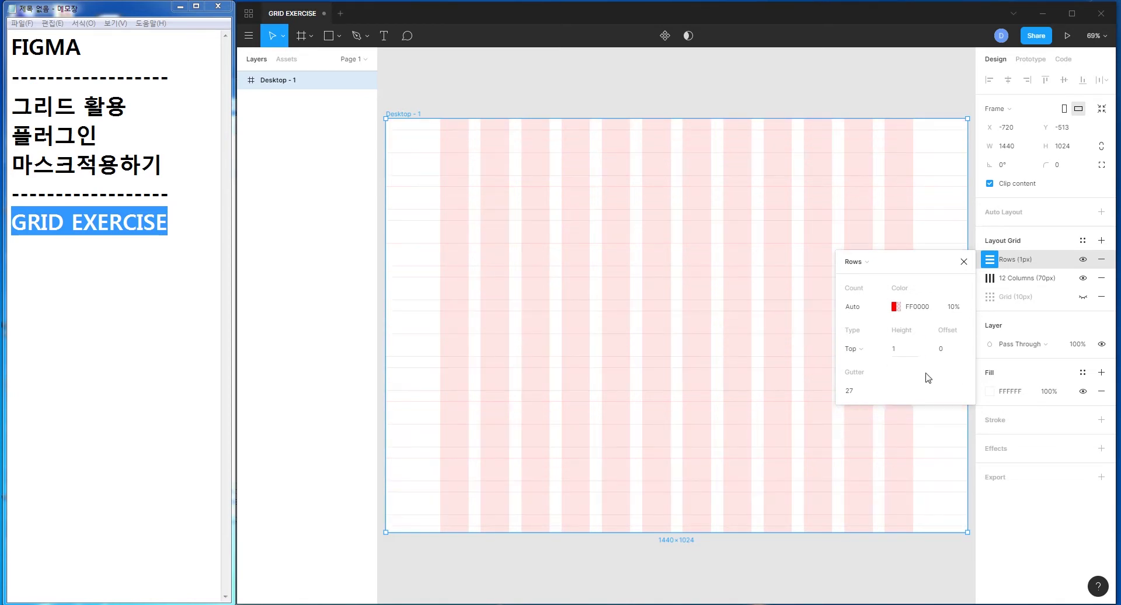
click(853, 389)
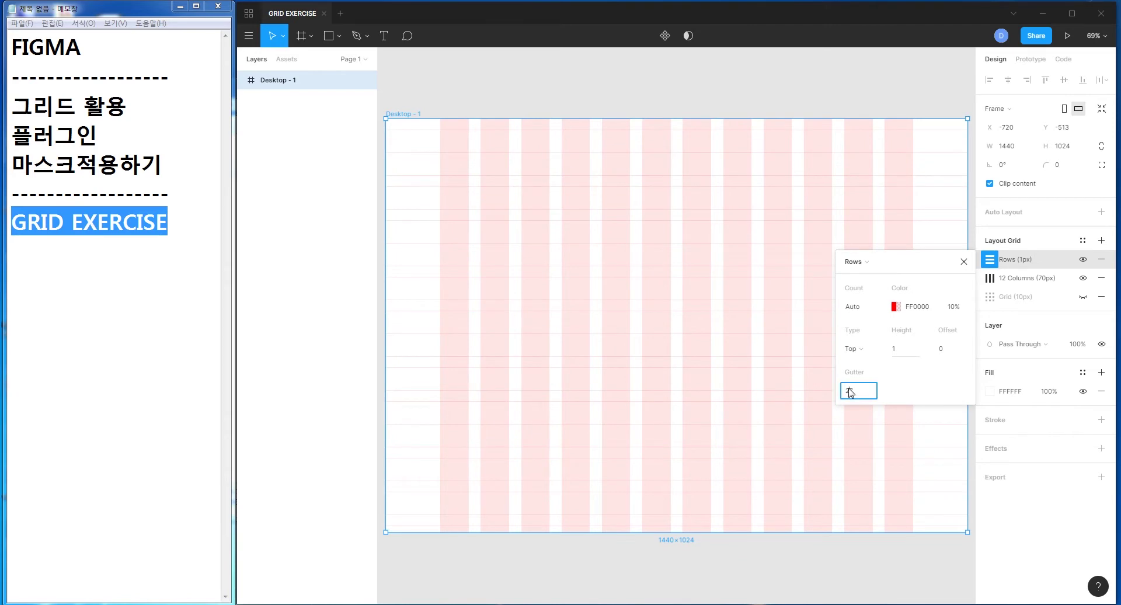
click(936, 386)
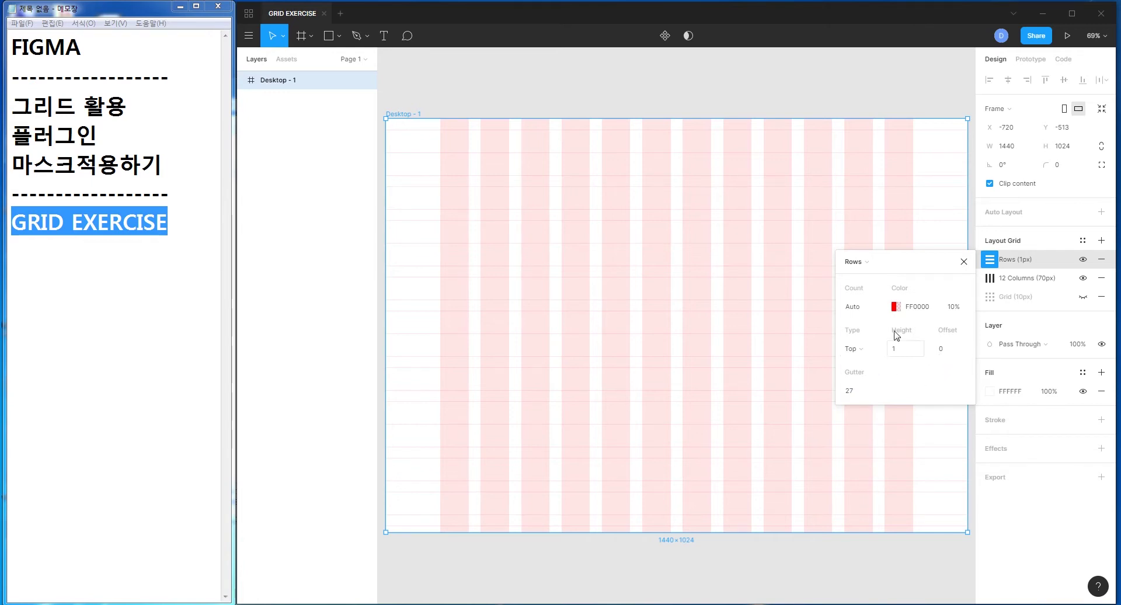
click(1112, 38)
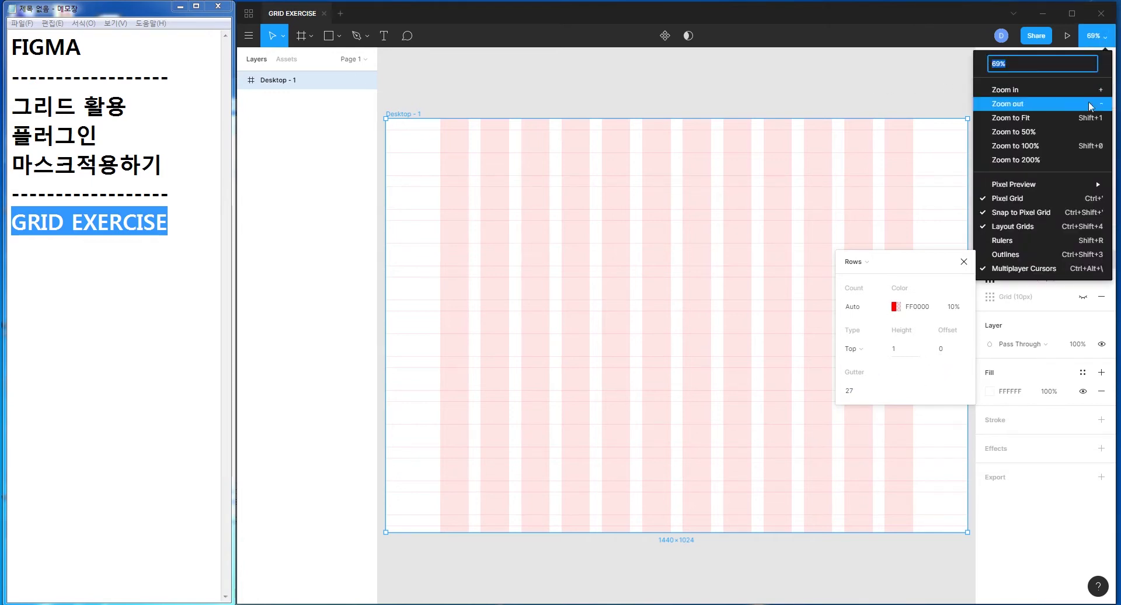
- Zoom to 100%, restore 27px row height, and draw a grey rectangle inside Desktop - 1
click(1041, 141)
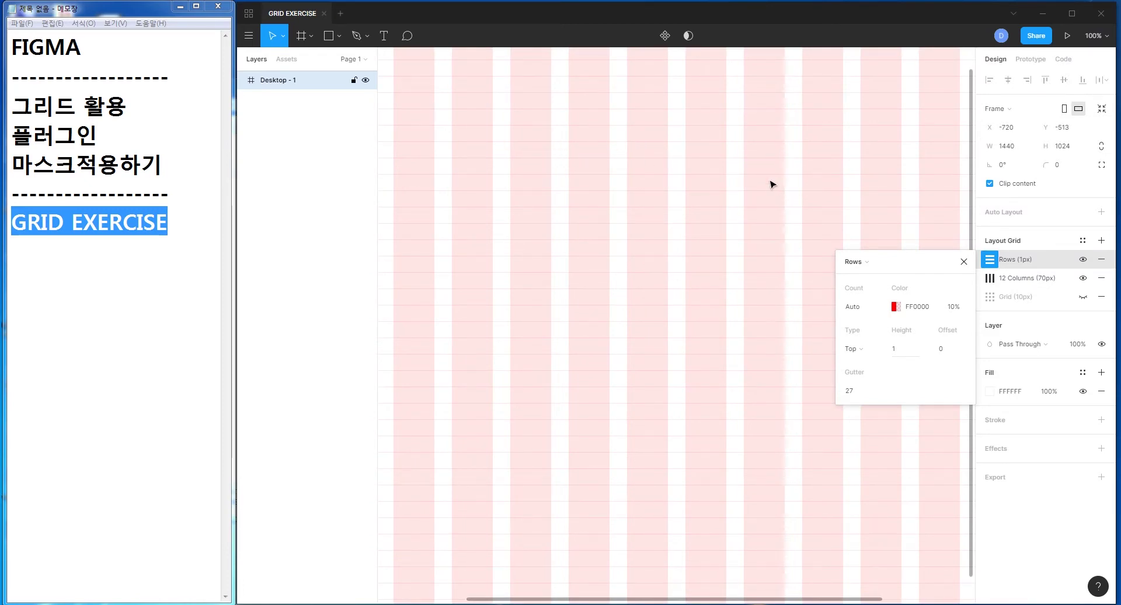
click(904, 352)
text(27)
key(Return)
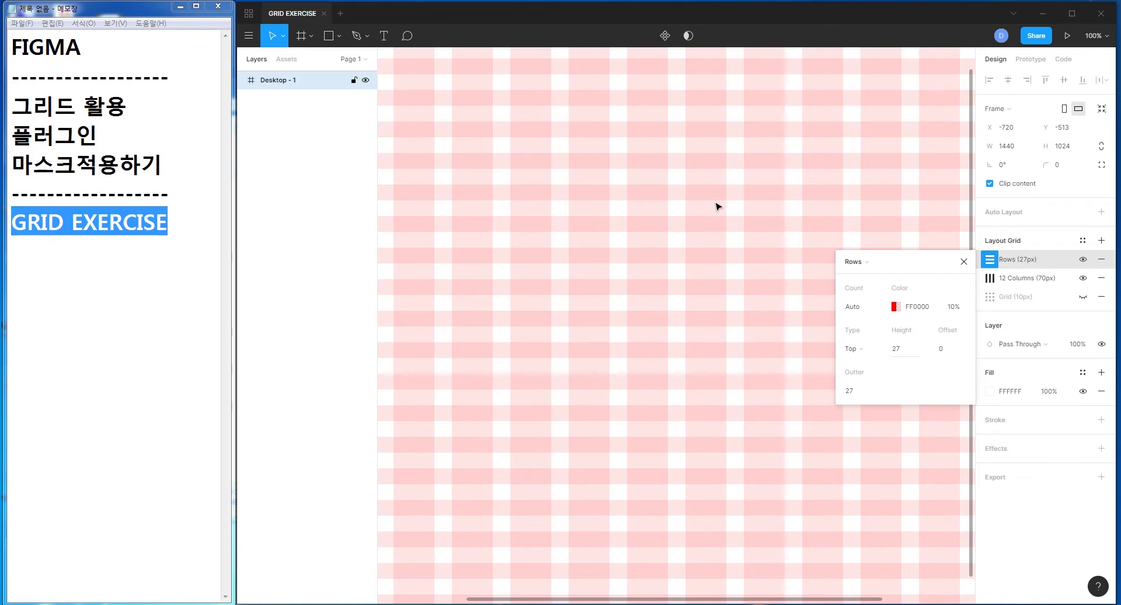
click(338, 35)
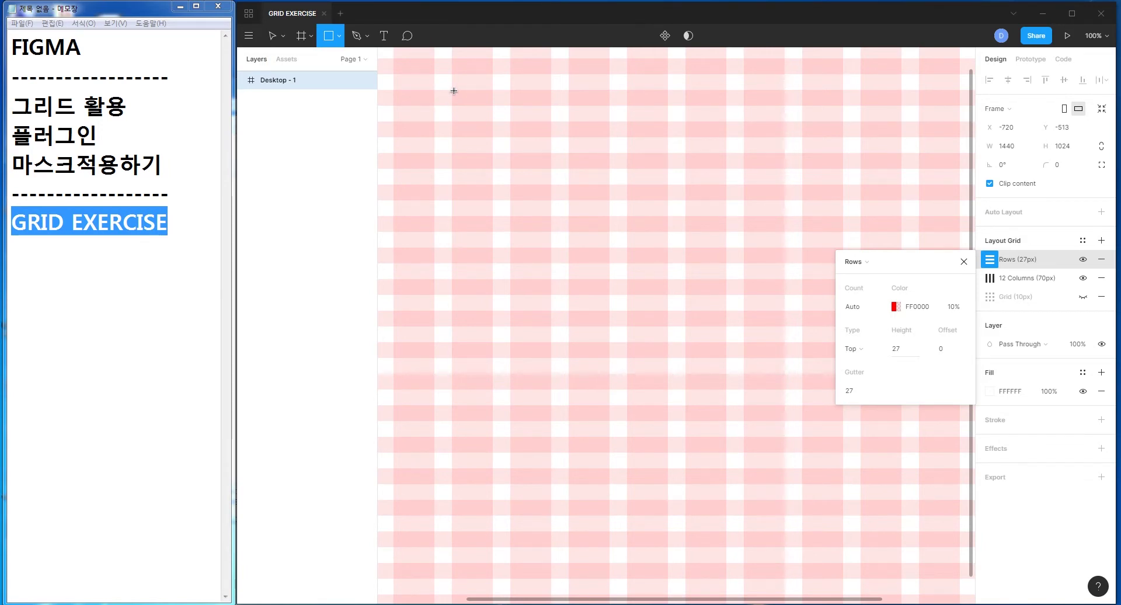
mouse_move(452, 90)
mouse_down()
mouse_move(611, 125)
mouse_move(594, 127)
mouse_move(613, 128)
mouse_move(602, 128)
mouse_move(617, 219)
mouse_up()
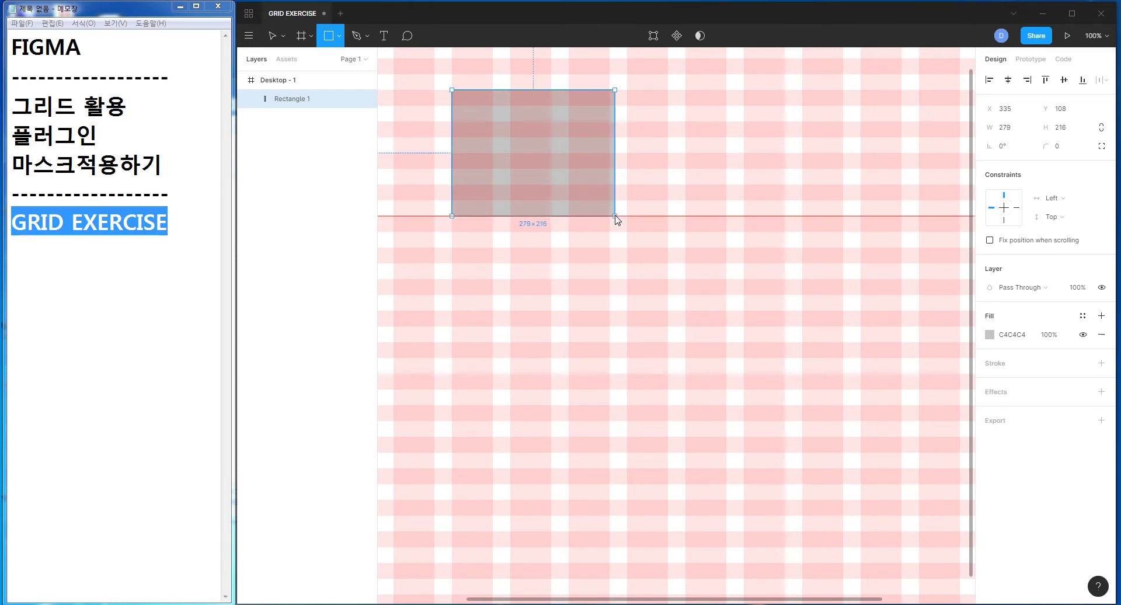
drag(615, 215, 670, 219)
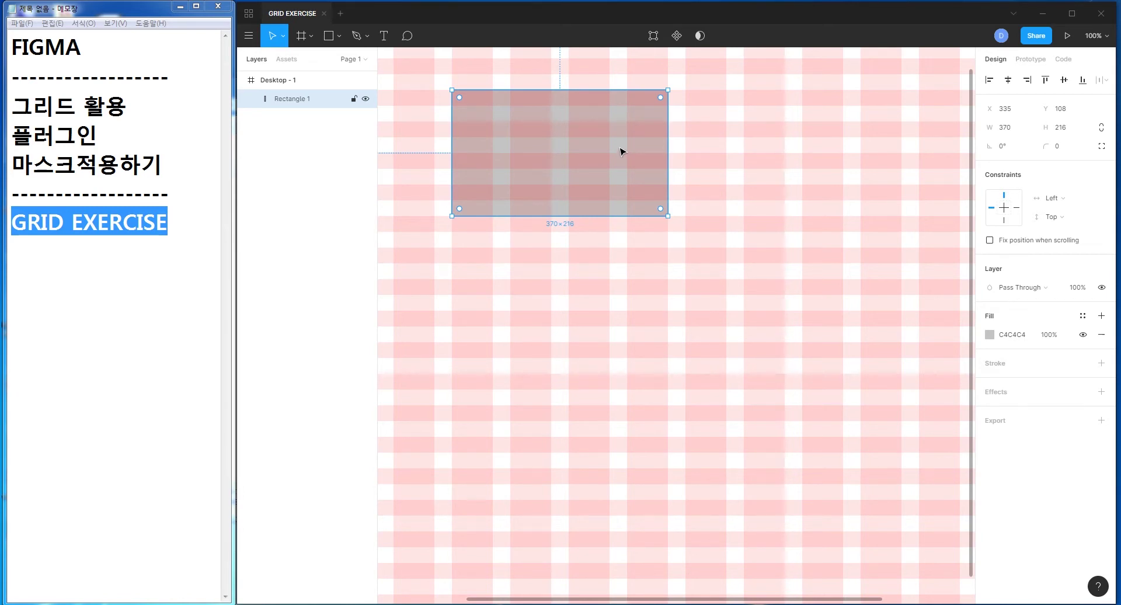
key(Delete)
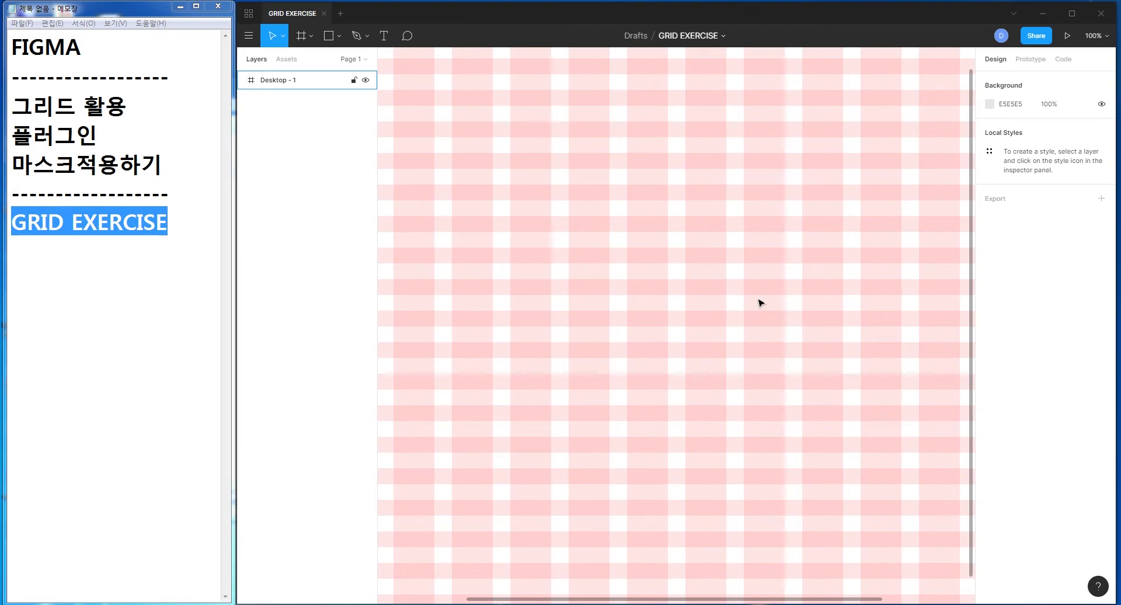
key(minus)
key(minus)
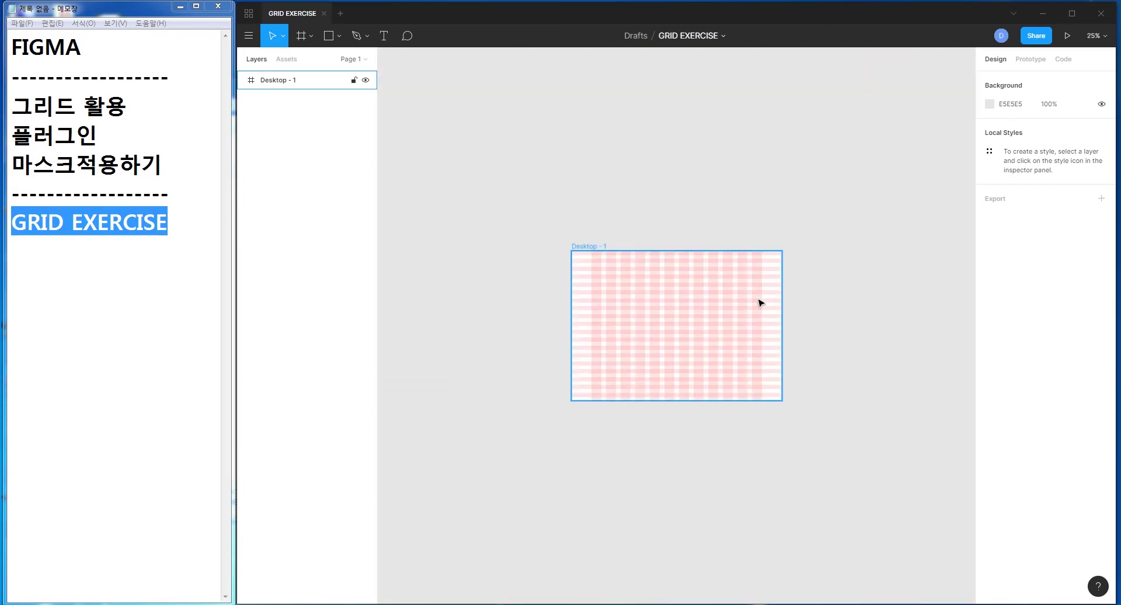
- Zoom to 50% and select Desktop - 1 to show its Rows, Columns and Grid layout grids
key(plus)
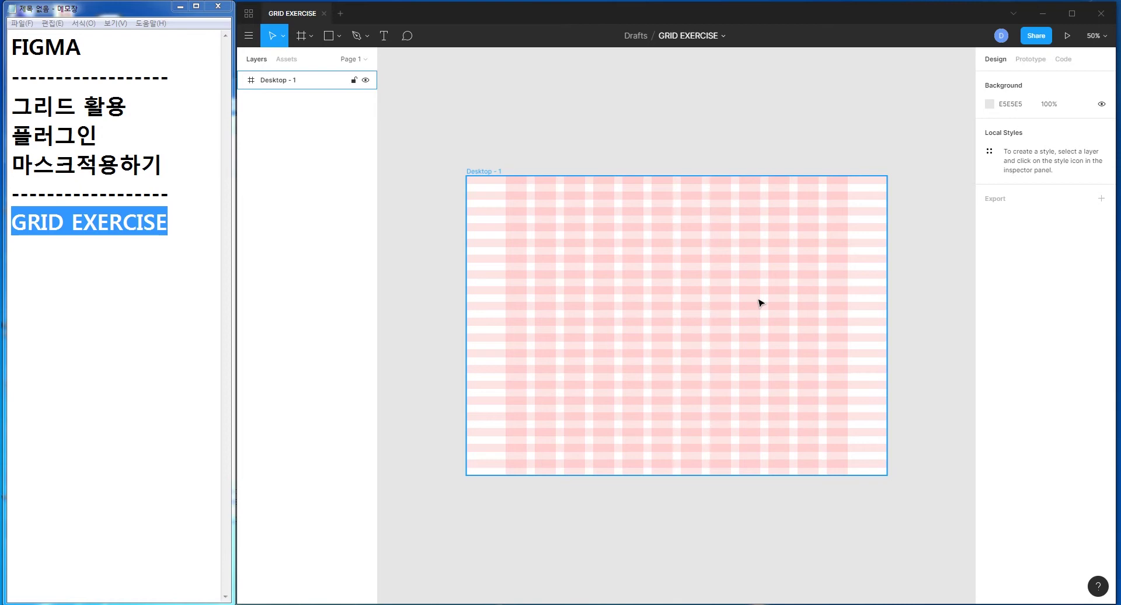
click(476, 171)
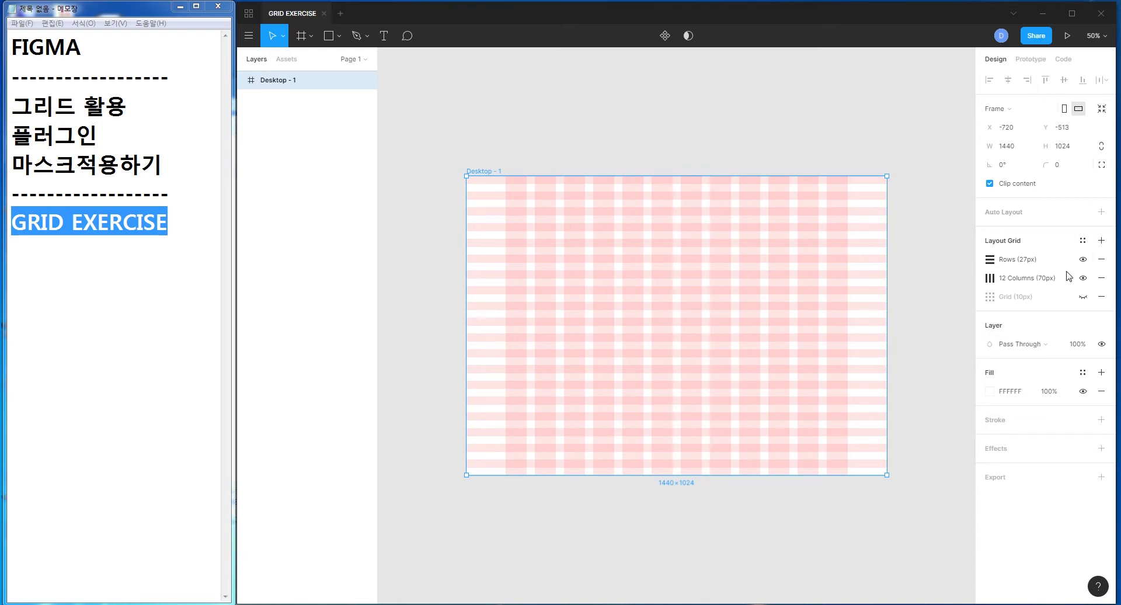
- Open the Layout Grid styles list for Desktop - 1
click(1082, 241)
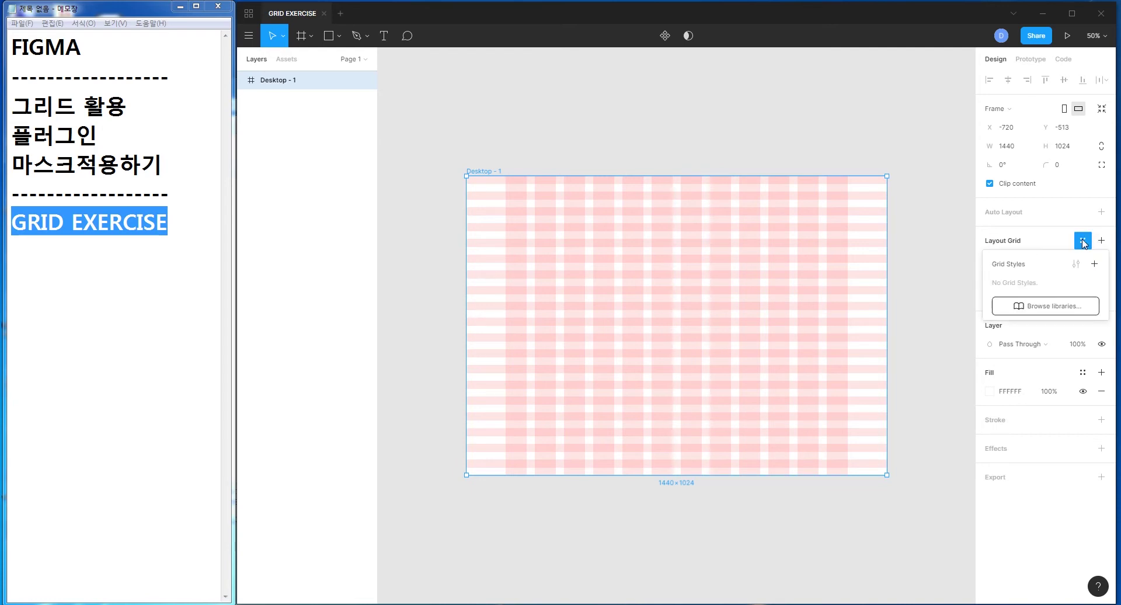
click(1083, 241)
click(1082, 241)
click(1082, 241)
click(1083, 242)
click(1082, 242)
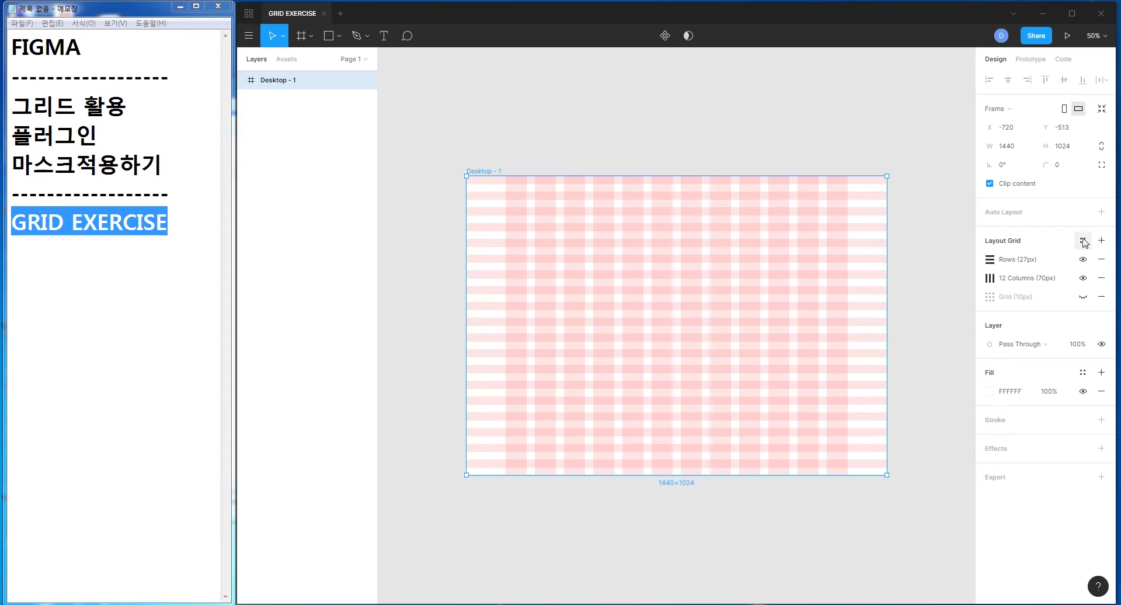
click(1083, 241)
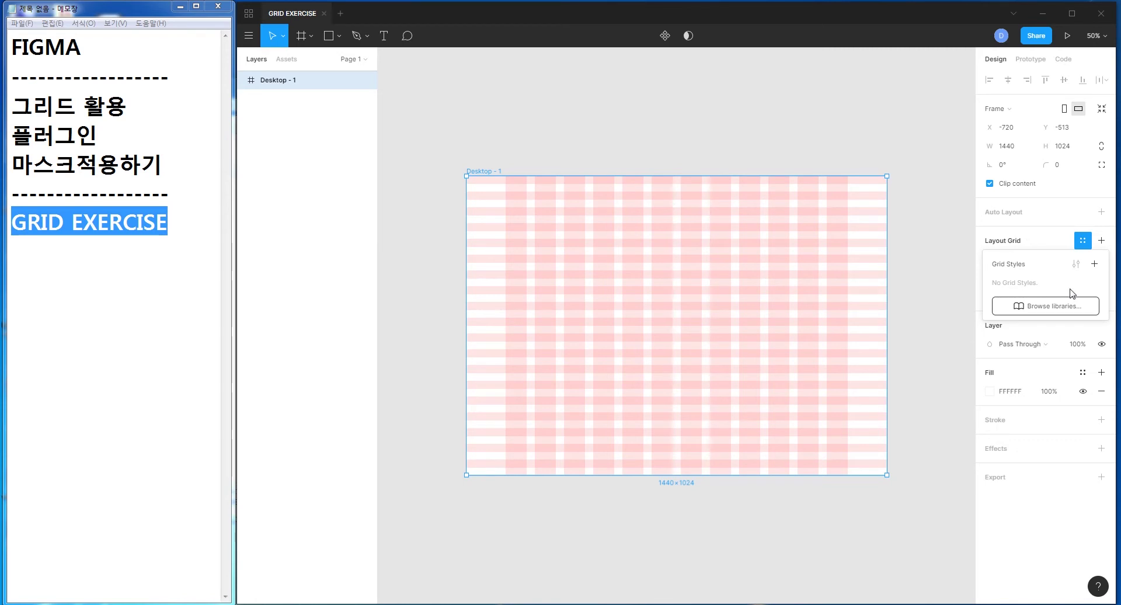
drag(998, 276, 1102, 290)
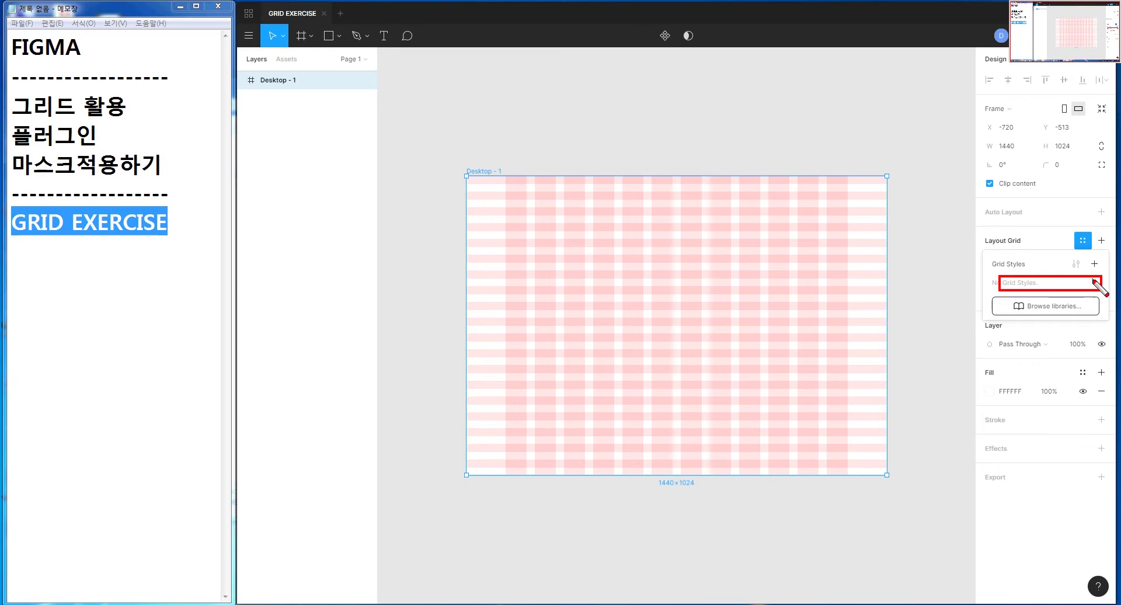
drag(1087, 255, 1103, 274)
- Create a grid style named '12 cols 27 Lows' from the frame's grids
click(1095, 264)
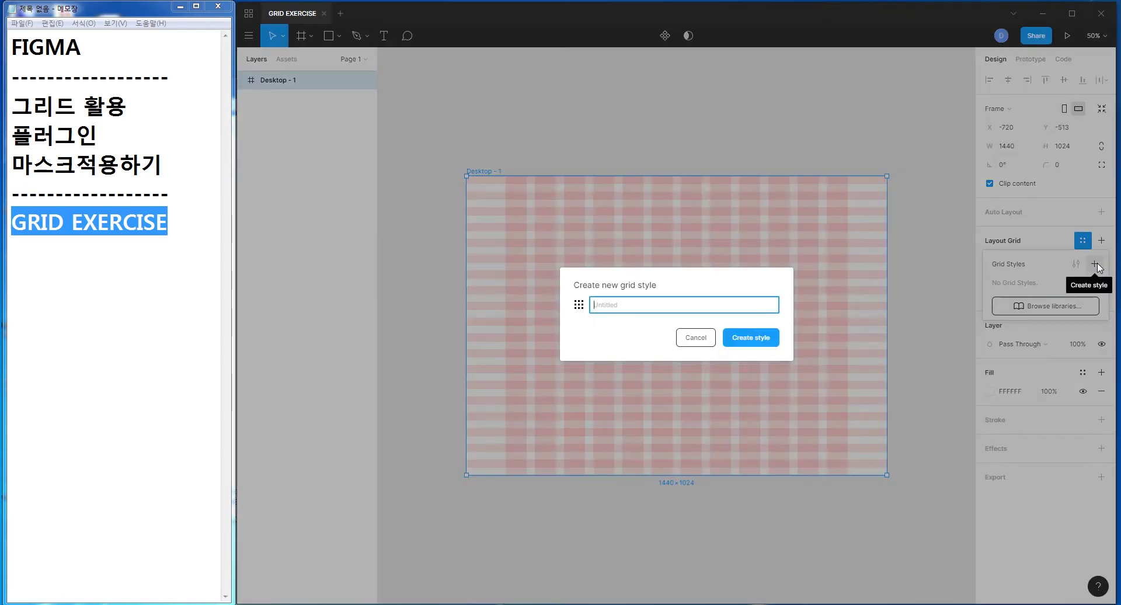
text(12)
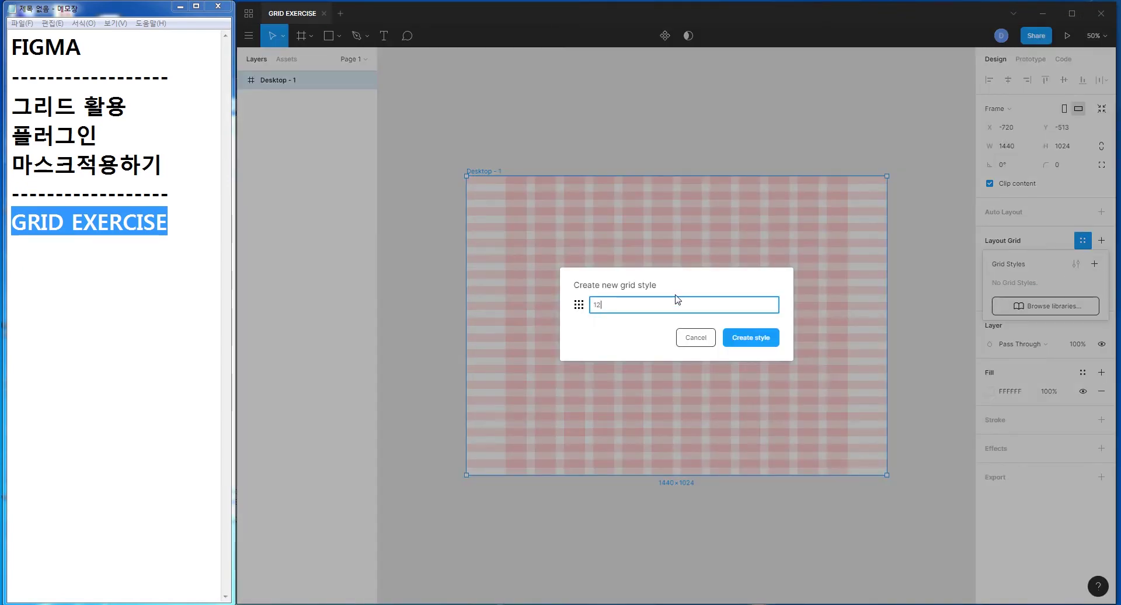
text(c)
key(BackSpace)
text(cols 27Lows)
click(770, 341)
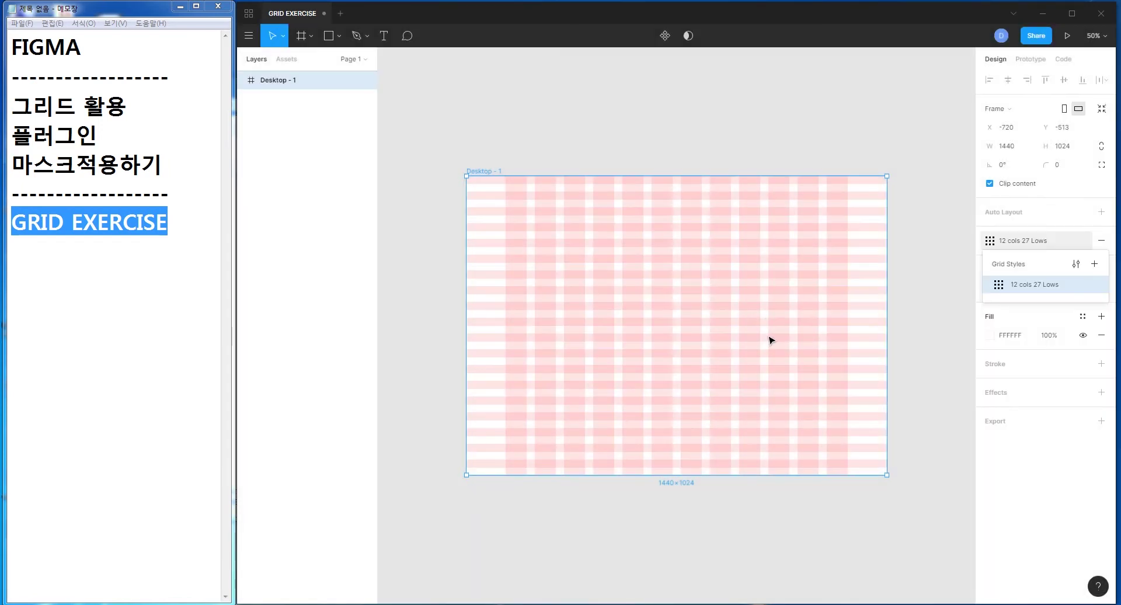
- Deselect Desktop - 1 and pan the canvas to blank space beside it
click(927, 255)
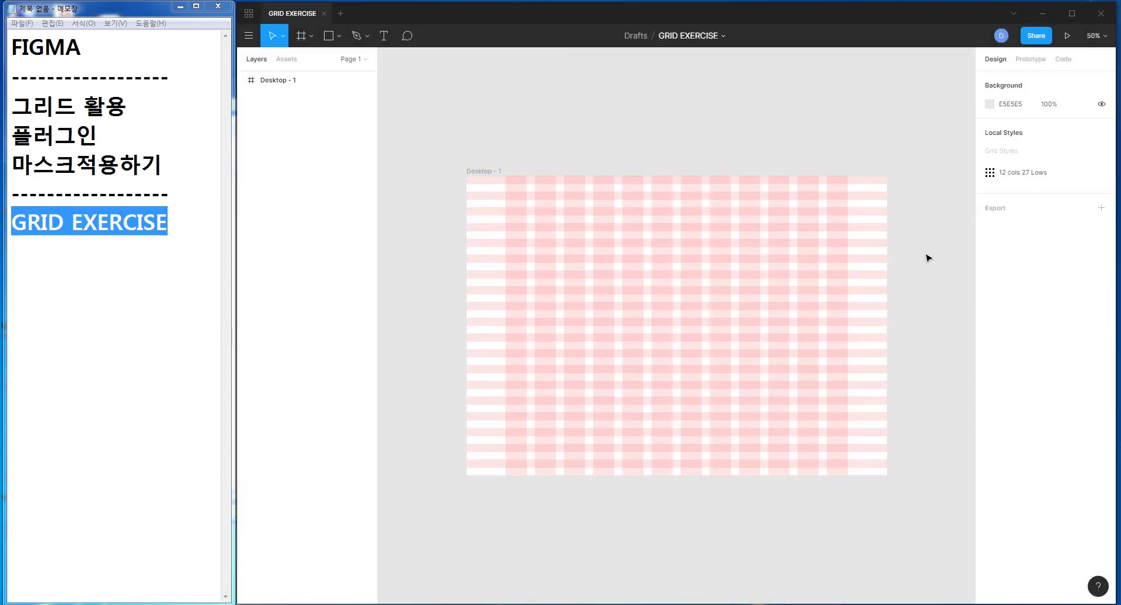
click(483, 172)
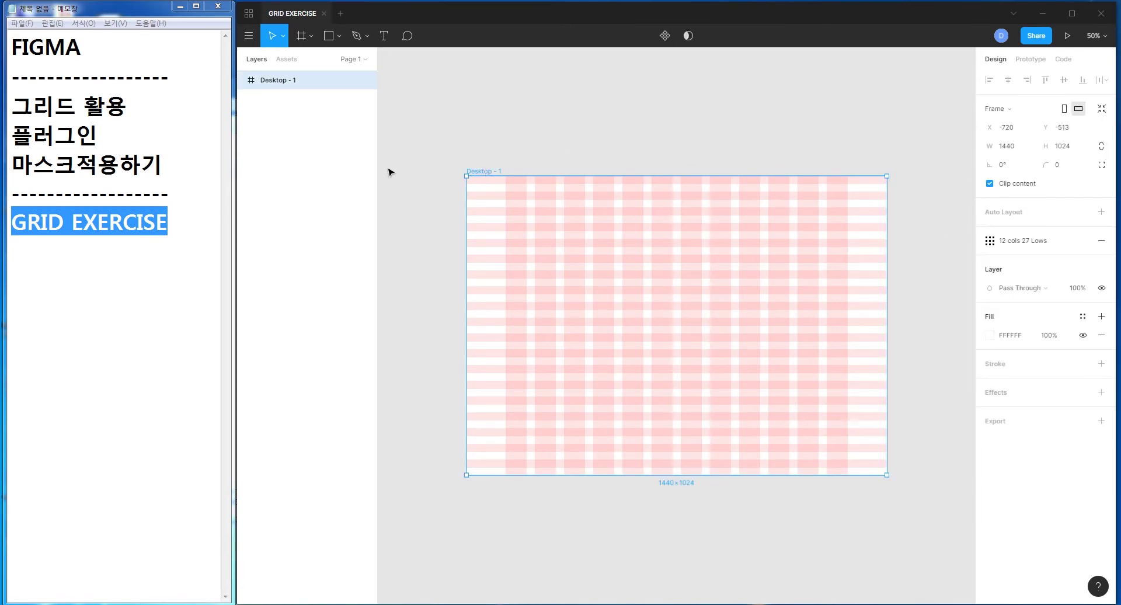
mouse_move(676, 325)
click(912, 219)
drag(919, 218, 393, 188)
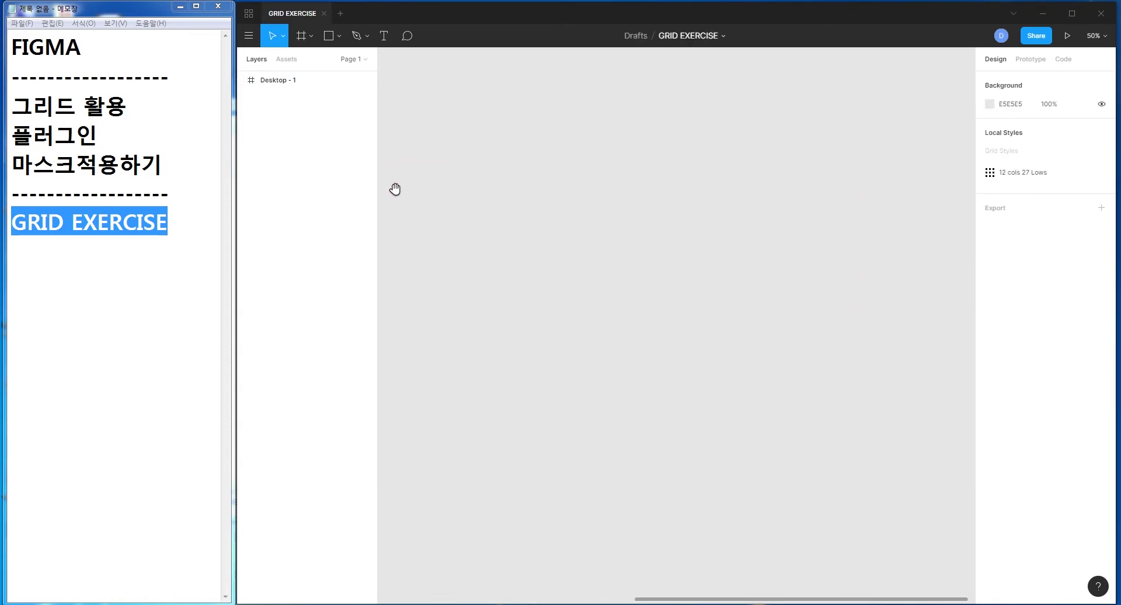
mouse_move(606, 195)
mouse_down()
mouse_move(753, 180)
mouse_move(632, 185)
mouse_move(696, 182)
mouse_up()
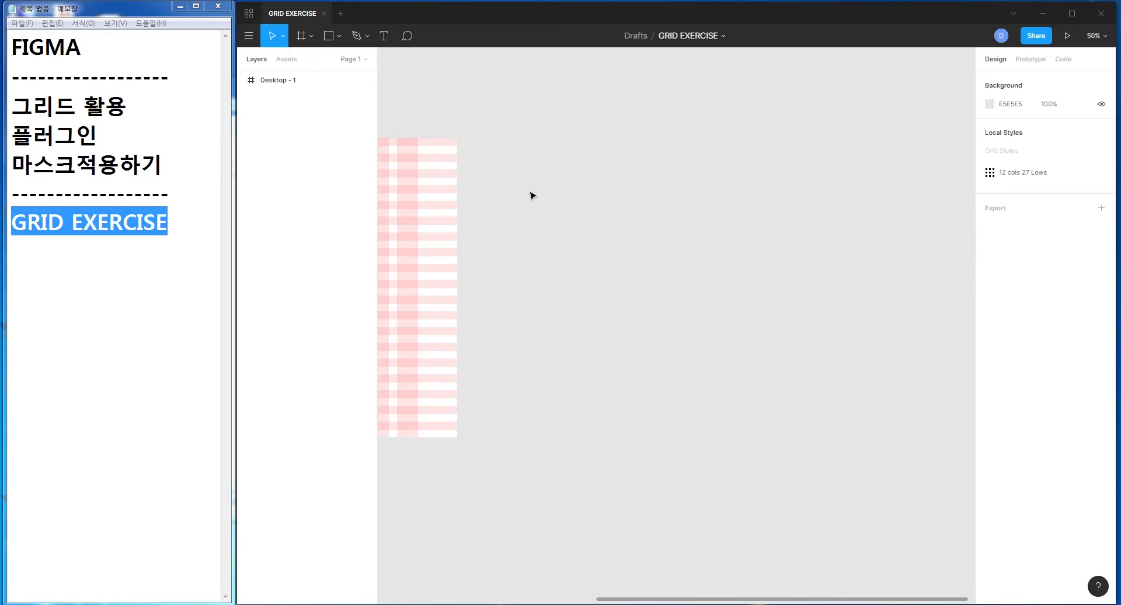
- Add a 1440×1024 Desktop frame, Desktop - 2, level with the top of Desktop - 1
click(301, 36)
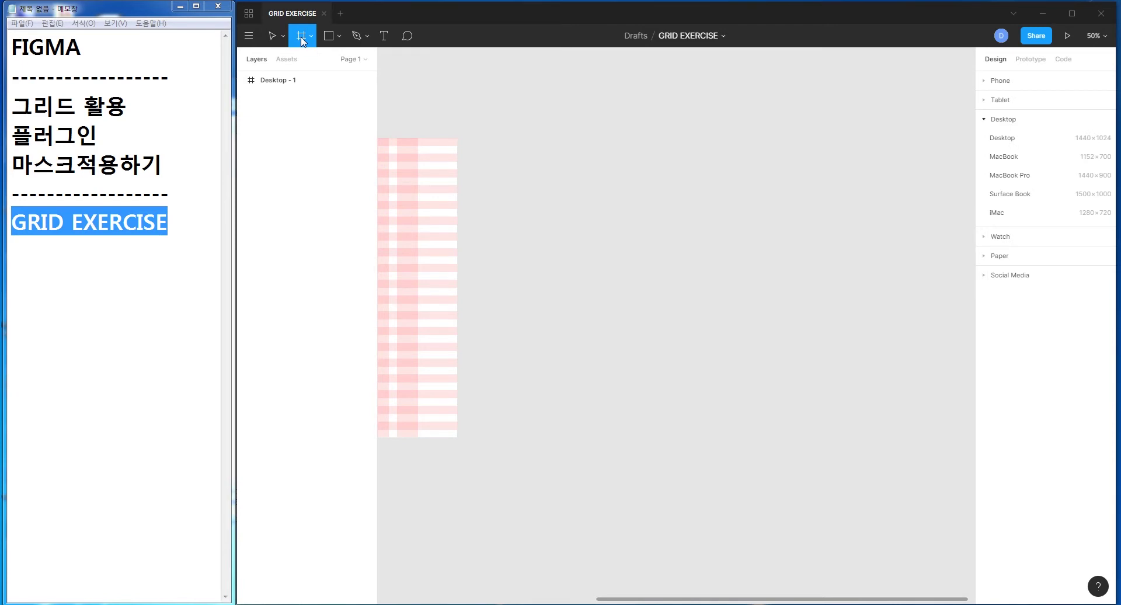
click(1018, 140)
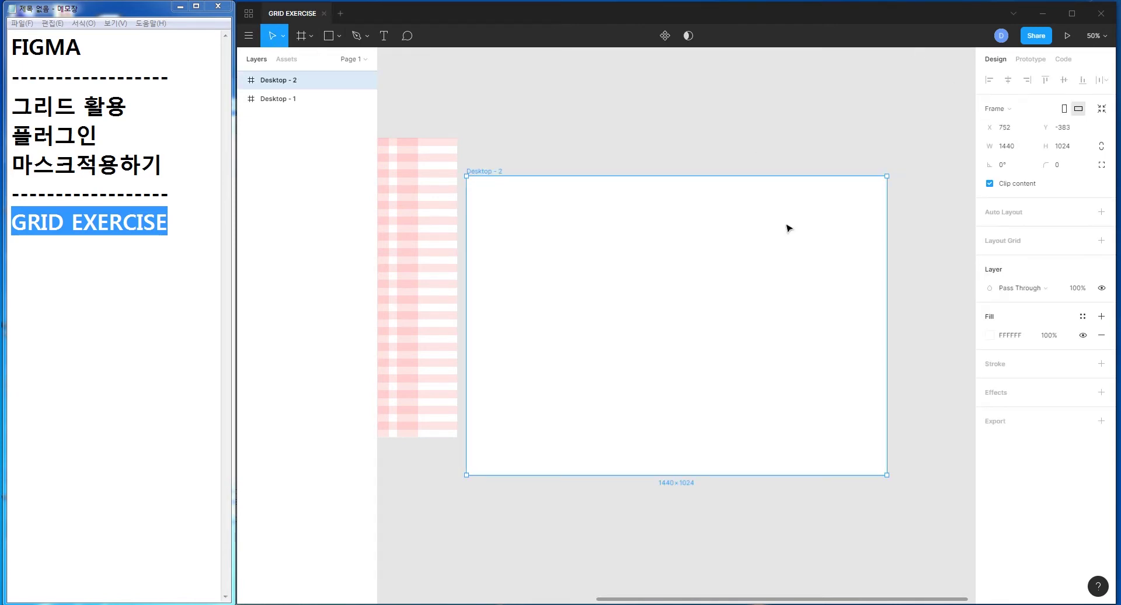
drag(773, 248, 810, 210)
mouse_move(676, 324)
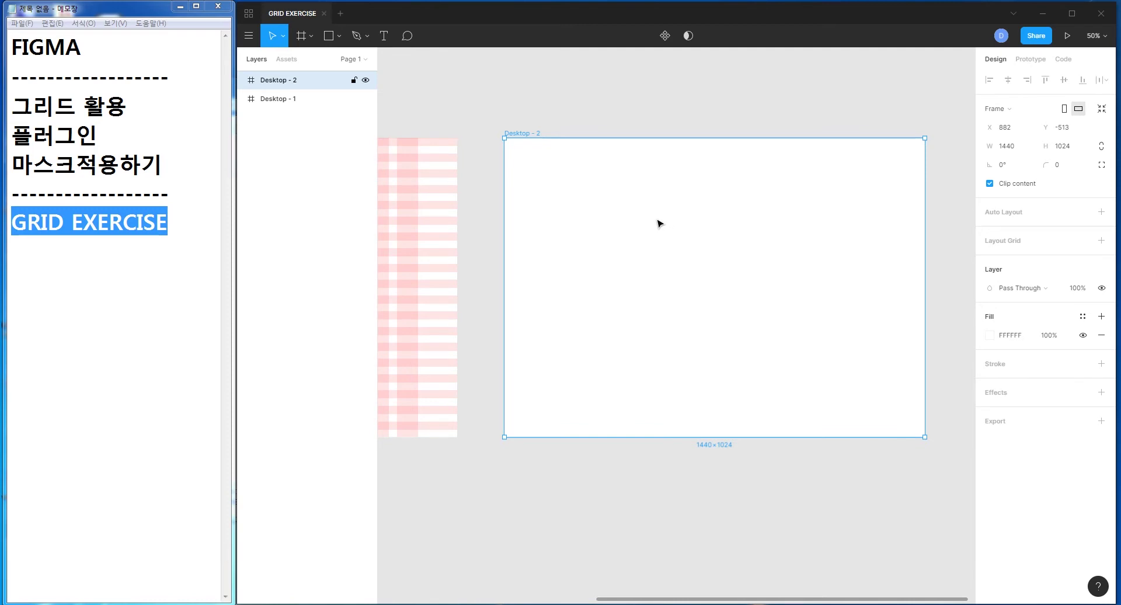
- Apply the '12 cols 27 Lows' grid style to Desktop - 2
click(645, 124)
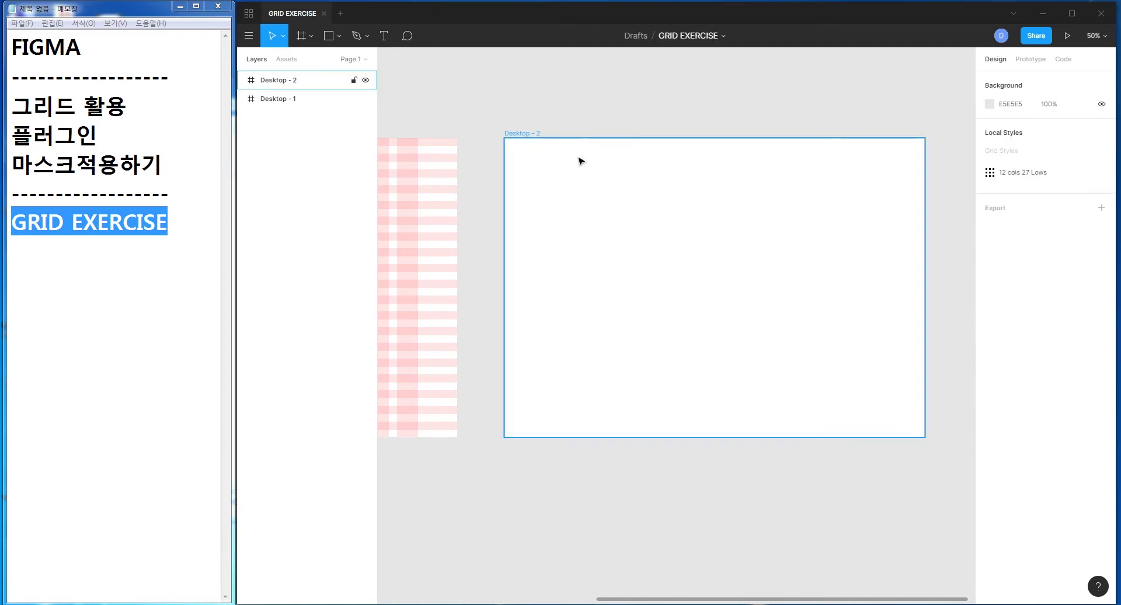
click(519, 134)
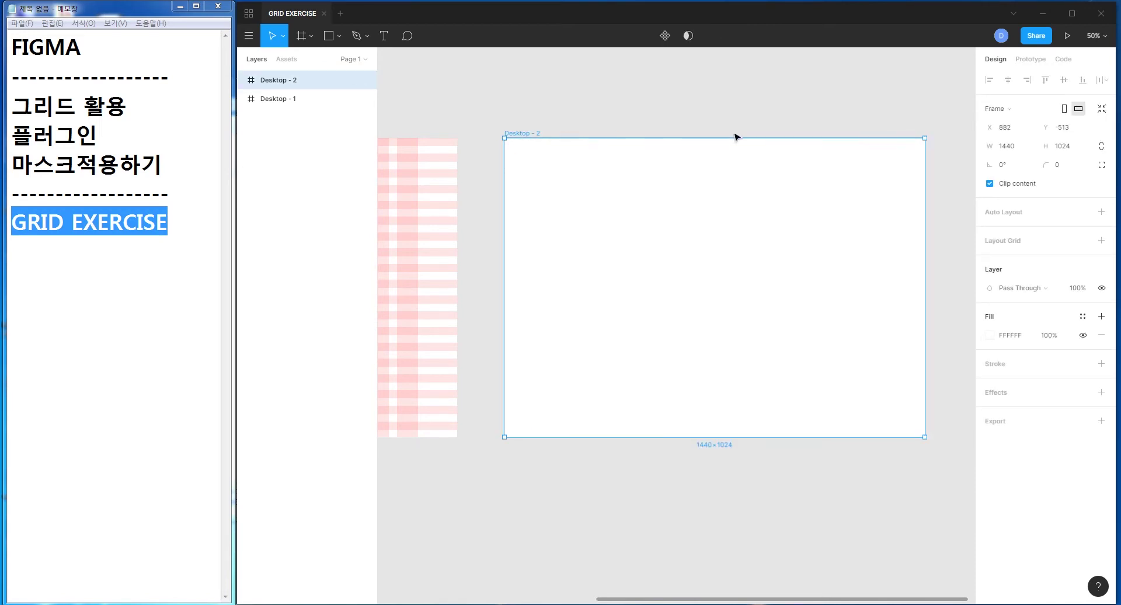
mouse_move(1034, 240)
click(1082, 242)
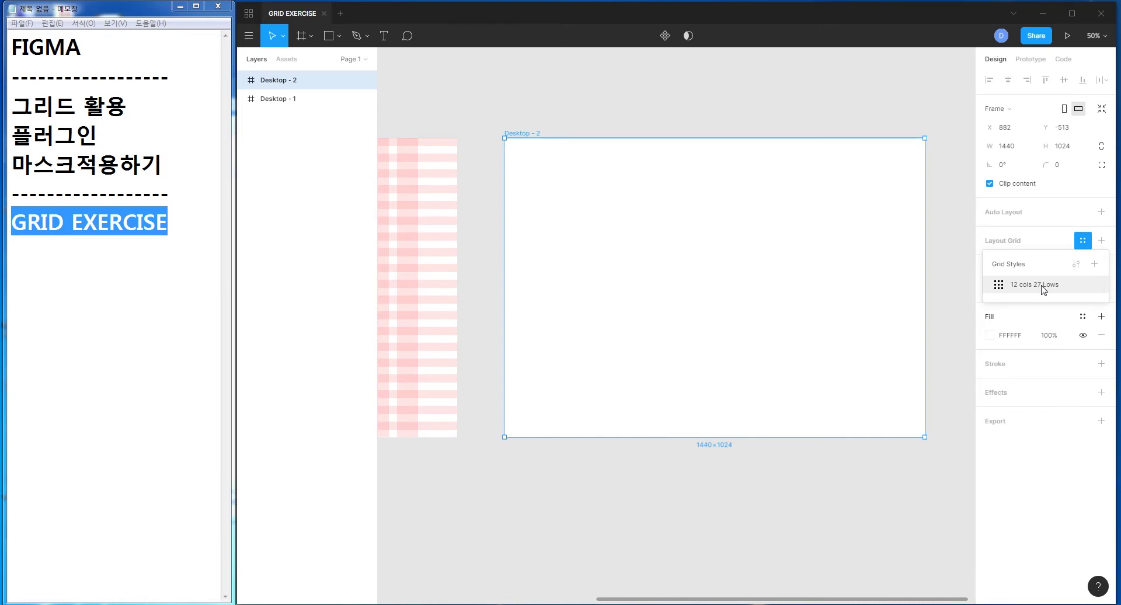
click(1042, 285)
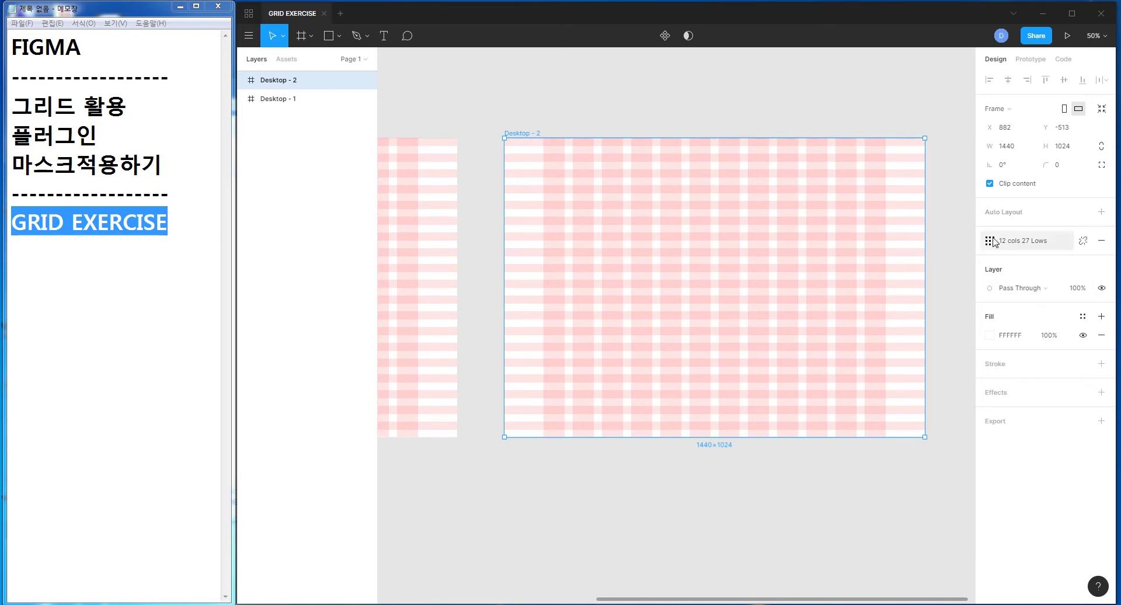
mouse_move(306, 79)
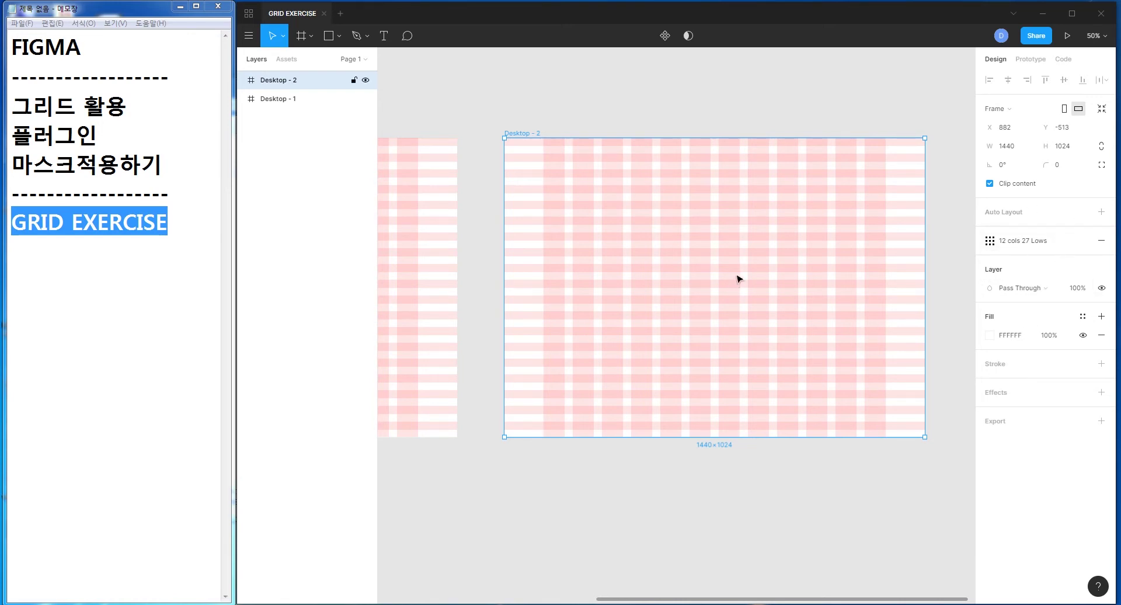
- Delete the Desktop - 2 frame and bring Desktop - 1 back into view
key(Escape)
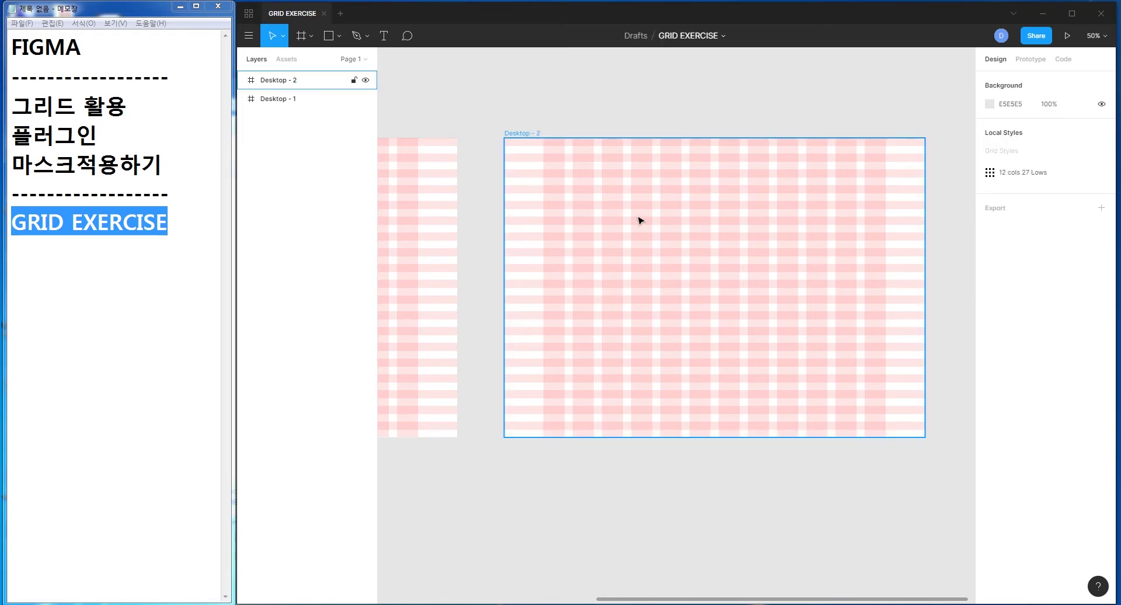
click(612, 229)
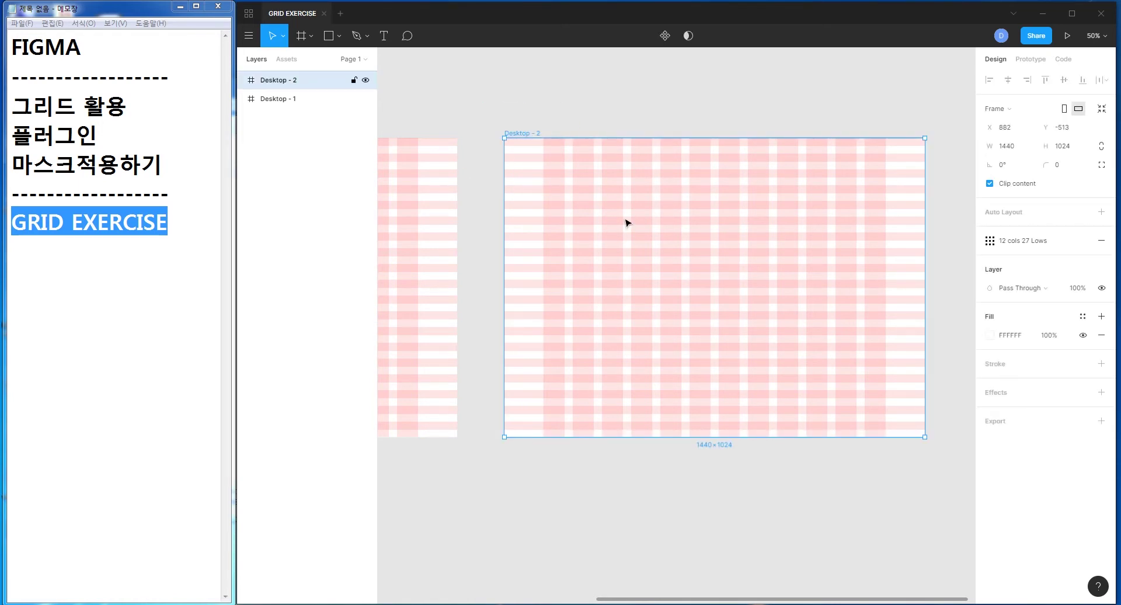
key(Delete)
drag(605, 269, 851, 242)
mouse_move(681, 254)
mouse_down()
mouse_move(793, 245)
mouse_move(719, 306)
mouse_up()
- Remove the '12 cols 27 Lows' layout grid from Desktop - 1
click(728, 279)
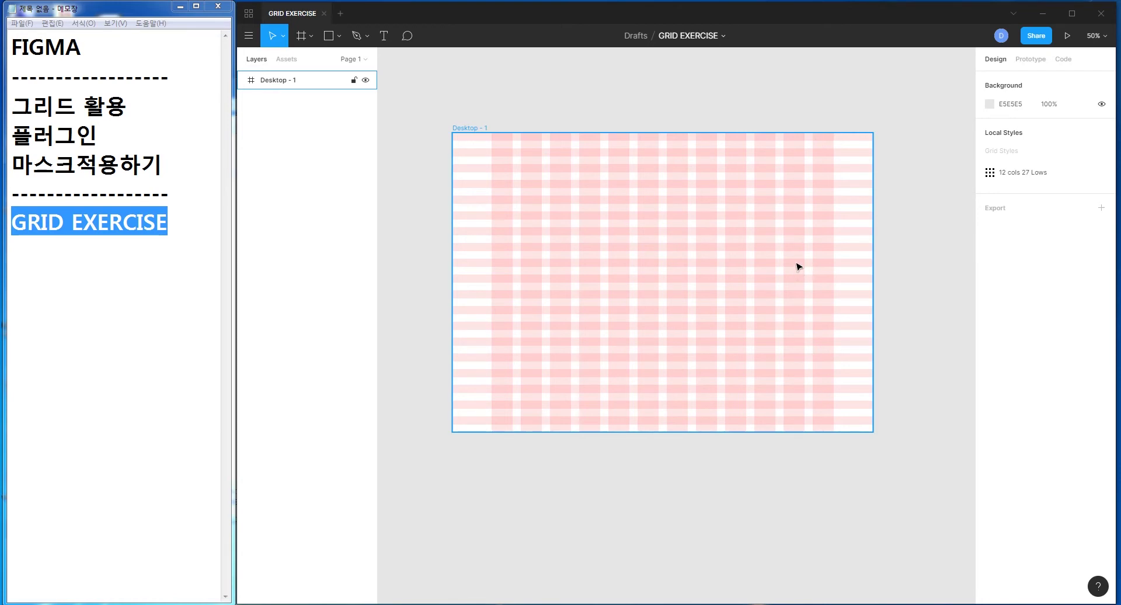
click(568, 225)
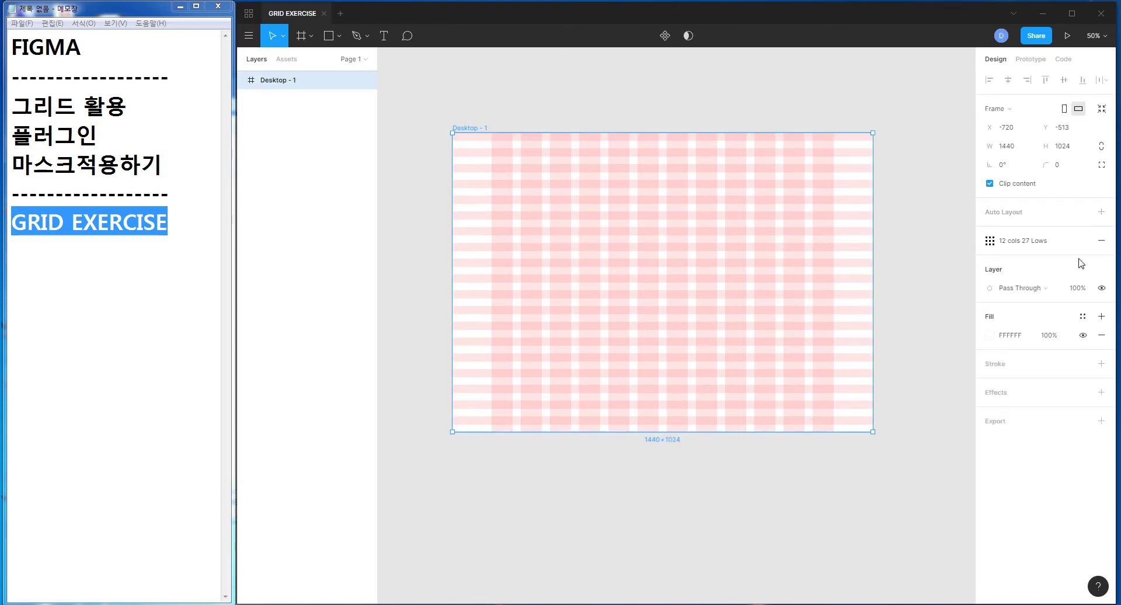
mouse_move(1043, 241)
click(554, 130)
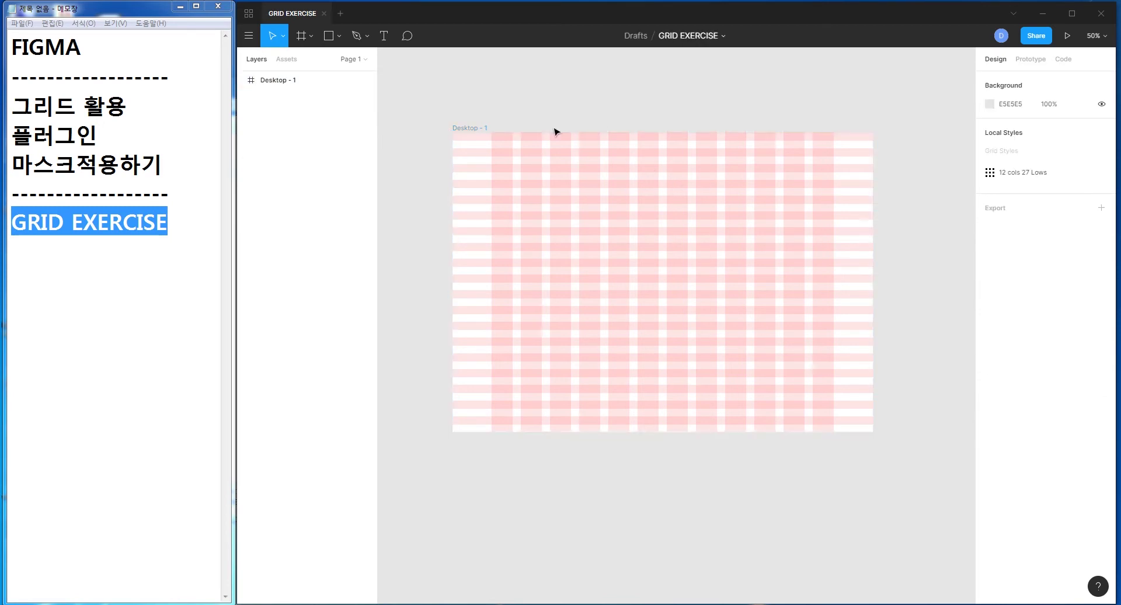
click(472, 131)
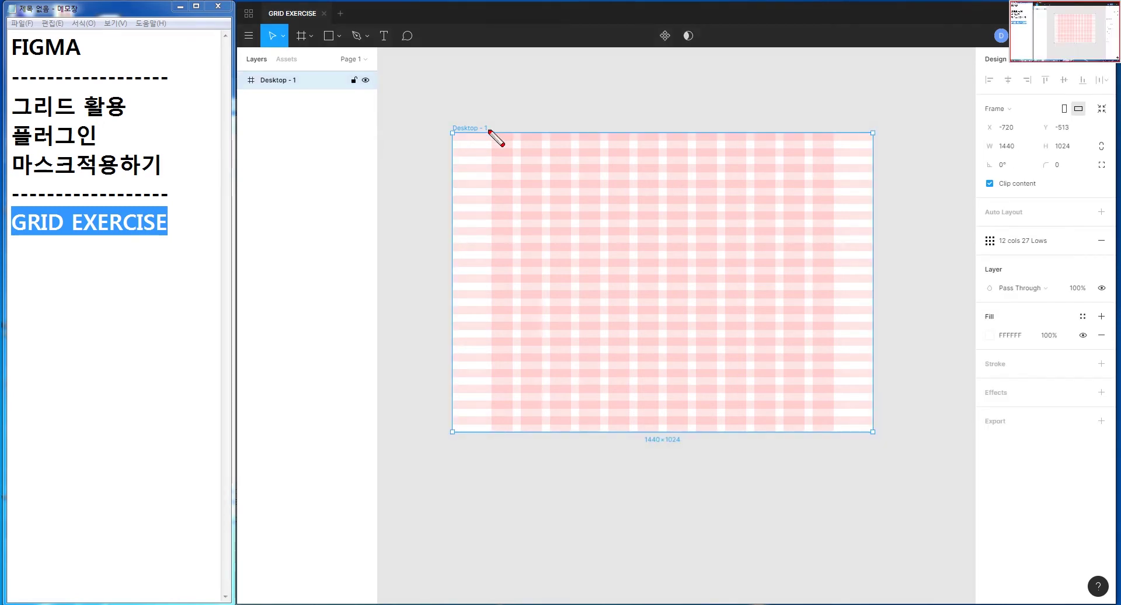
mouse_move(963, 228)
mouse_down()
mouse_move(1116, 255)
mouse_move(1108, 249)
mouse_up()
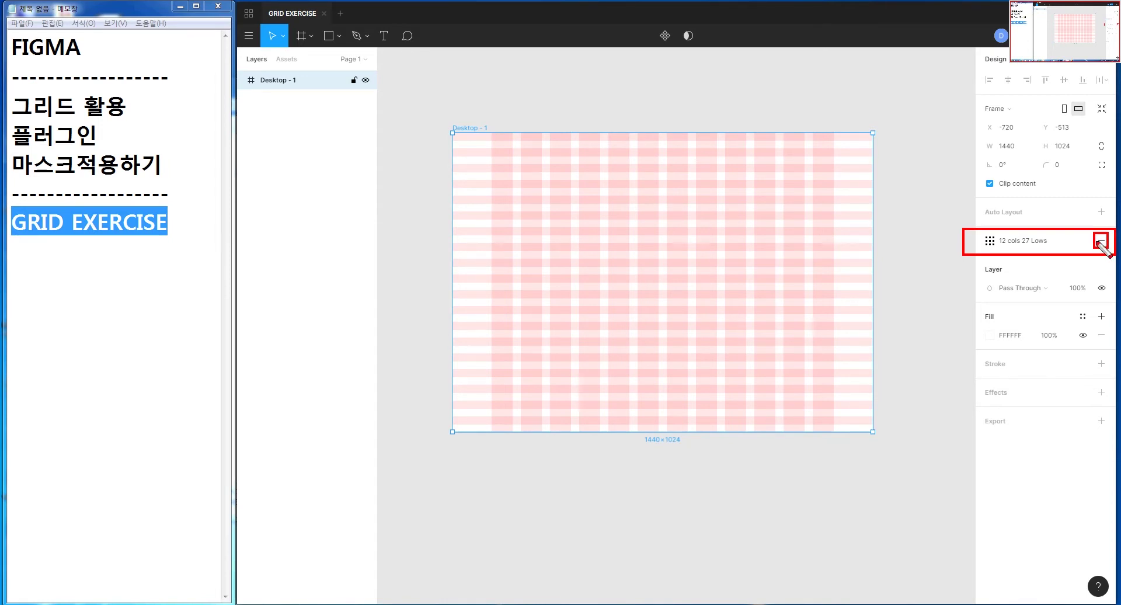
key(Escape)
click(1102, 242)
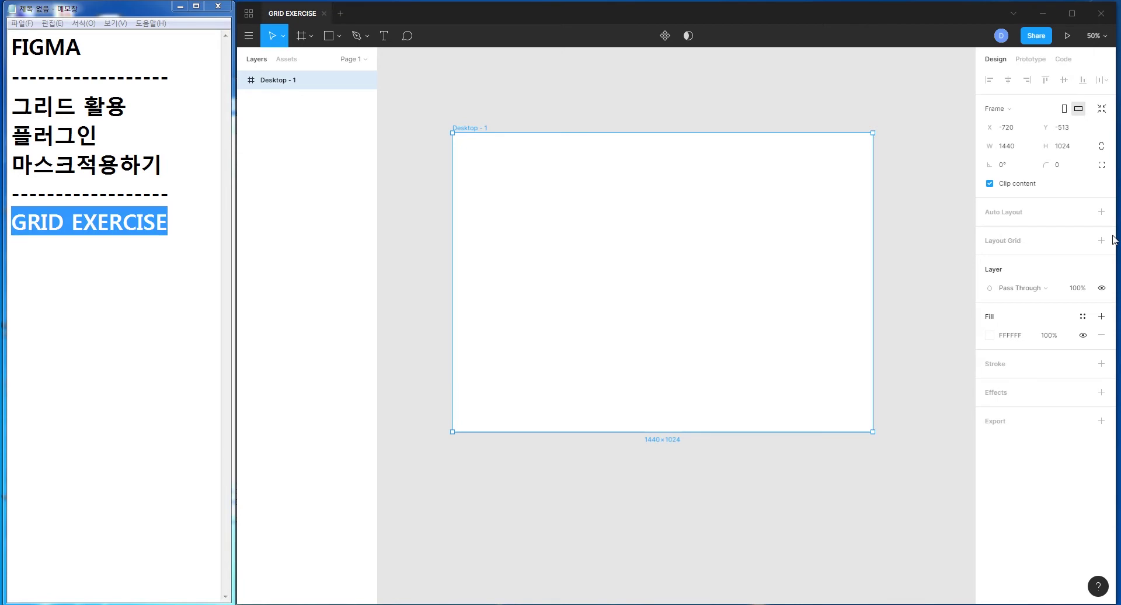
- Replace Desktop - 1's grid with a new 12-column layout grid
click(593, 105)
click(482, 163)
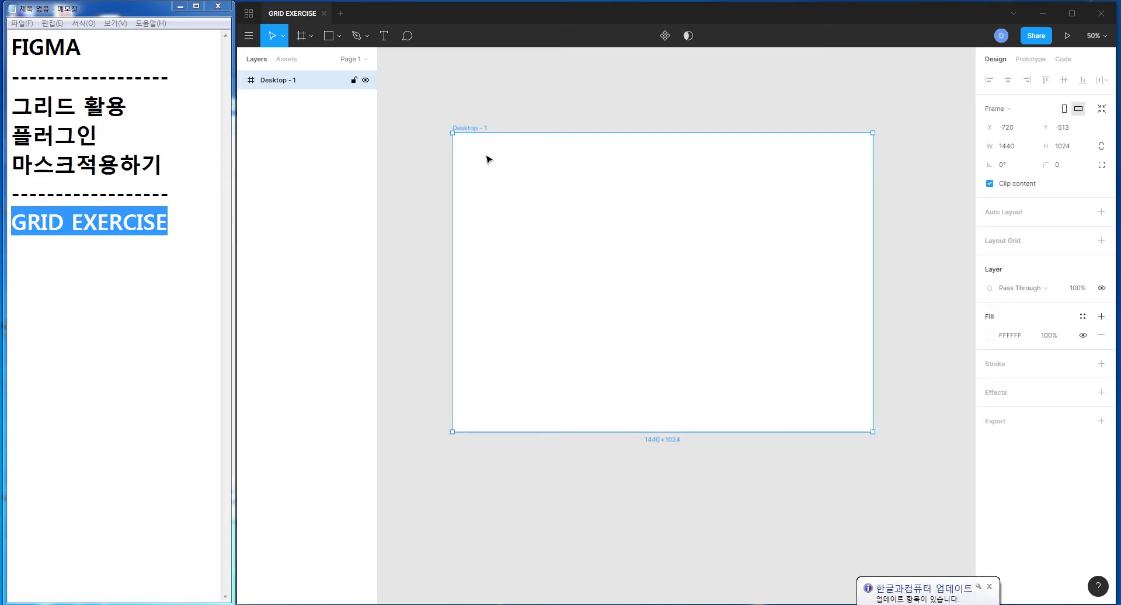
click(1101, 240)
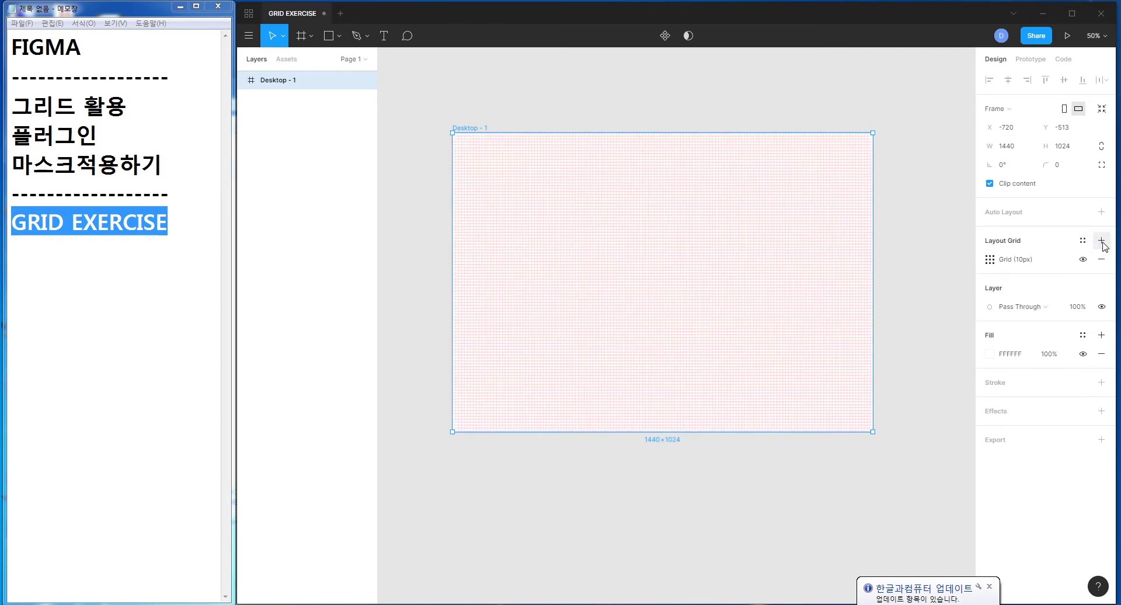
click(1102, 260)
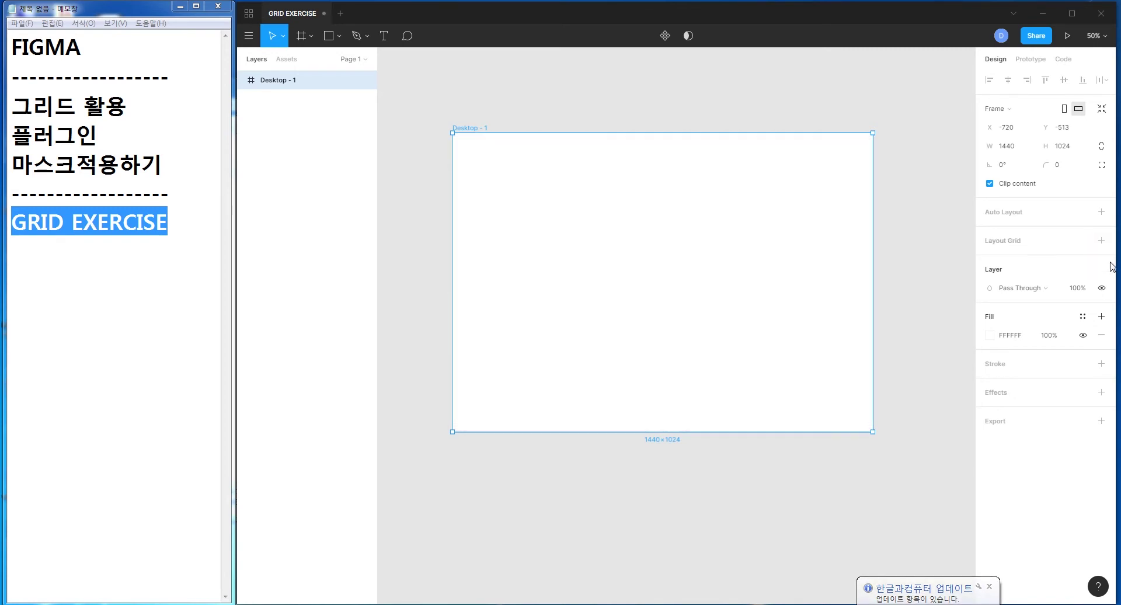
click(1101, 241)
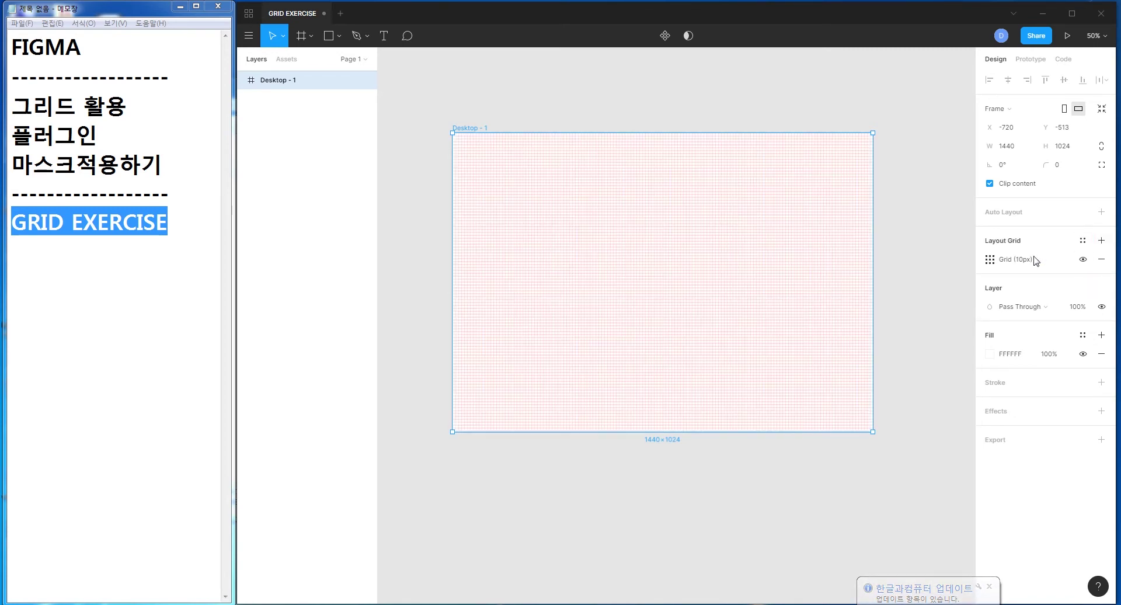
click(988, 259)
click(870, 268)
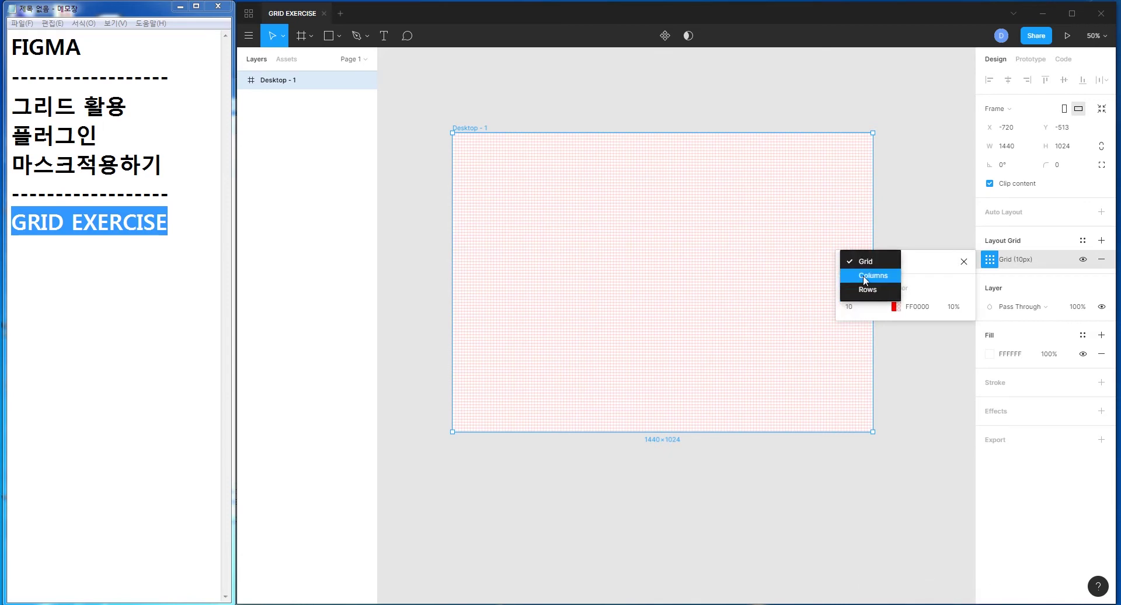
click(868, 276)
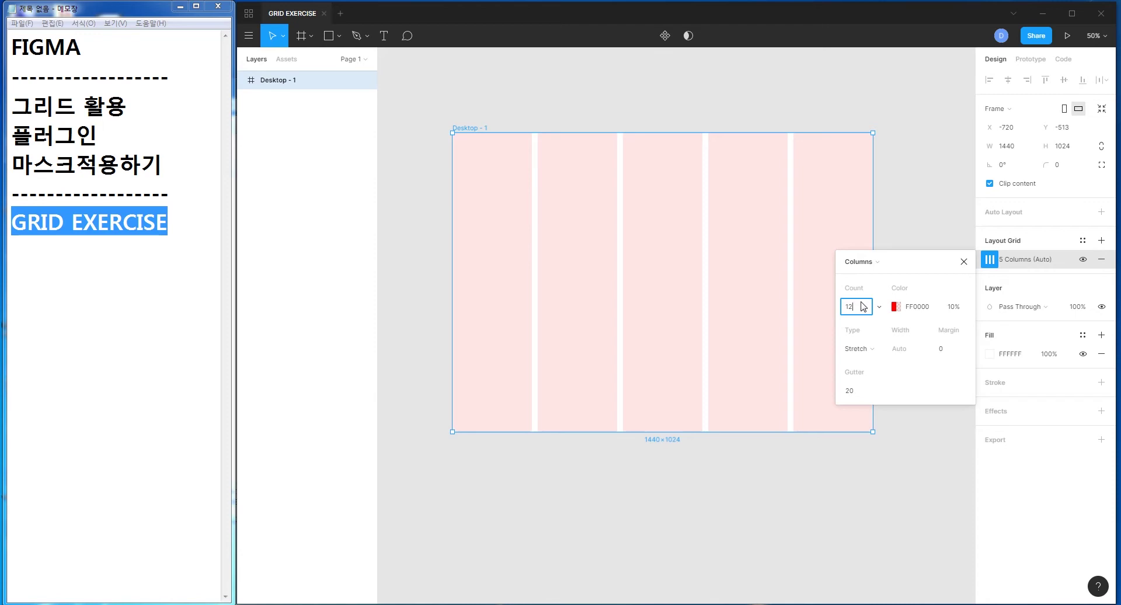
text(12)
click(858, 390)
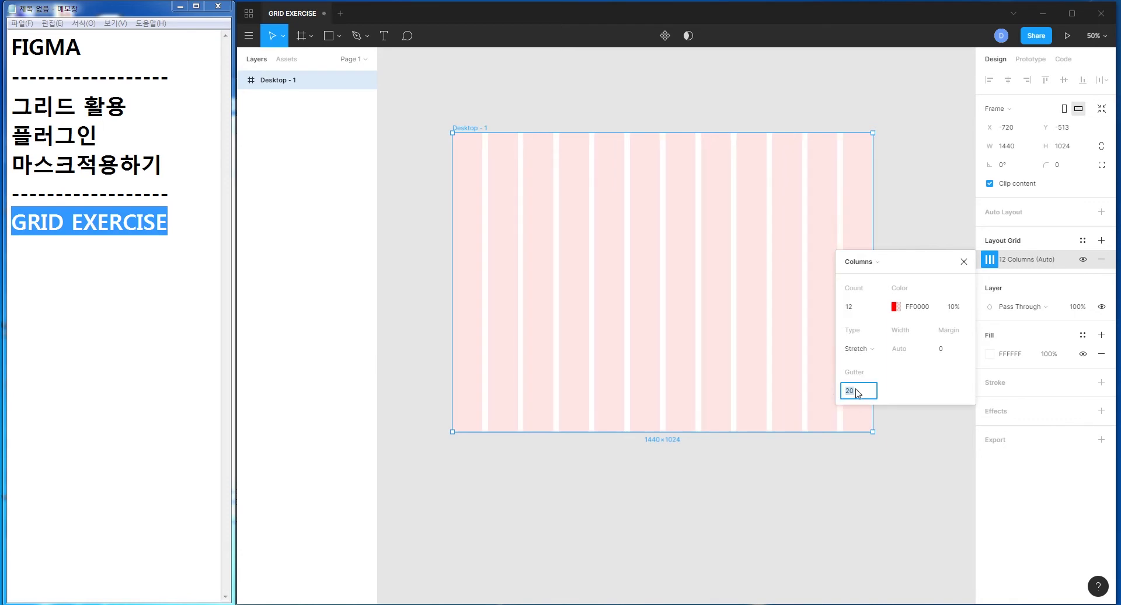
click(938, 444)
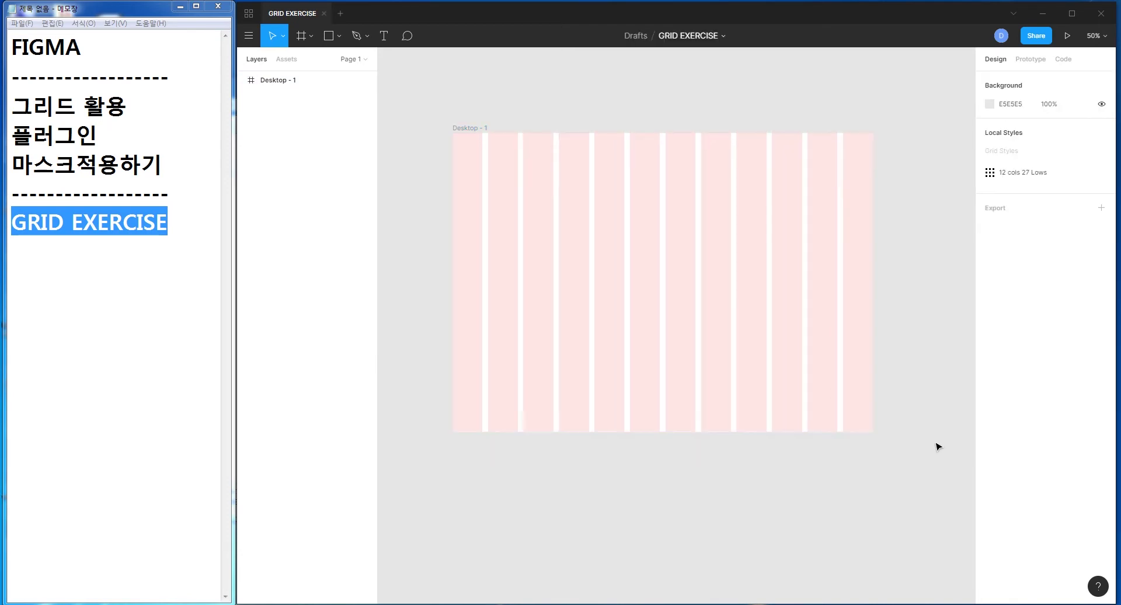
- Set the column grid's margin to 60, keeping the 20 gutter
click(675, 233)
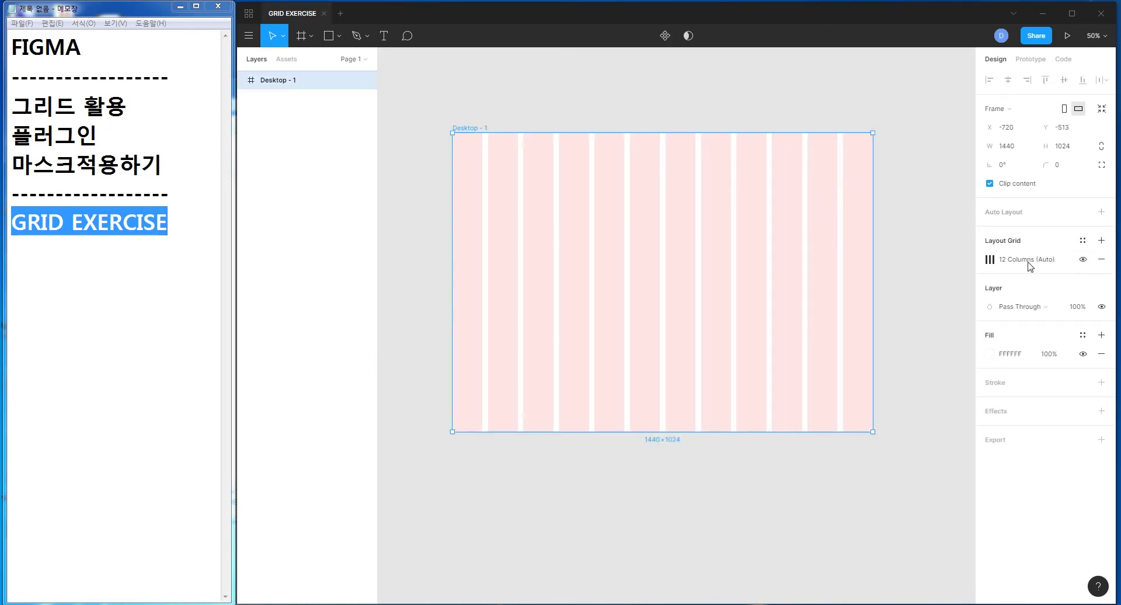
click(990, 259)
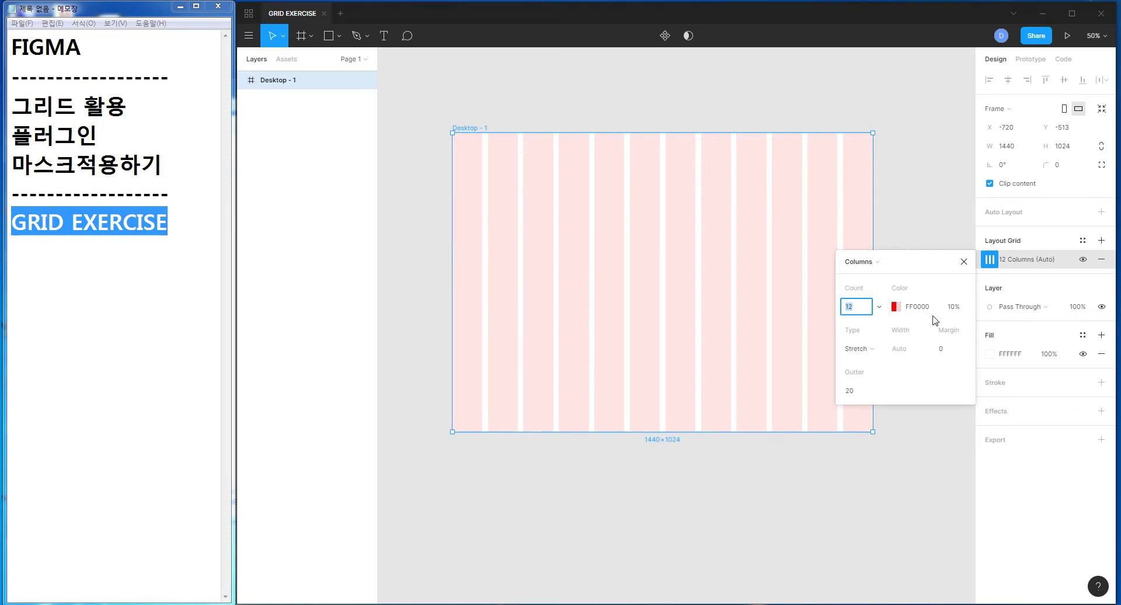
click(944, 350)
text(30)
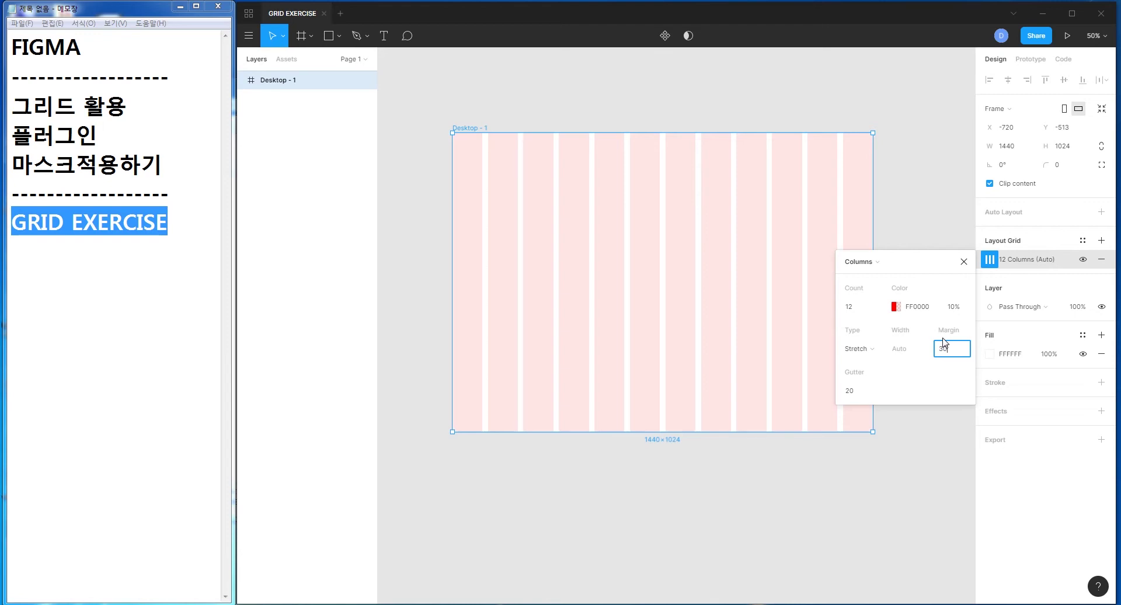
click(852, 390)
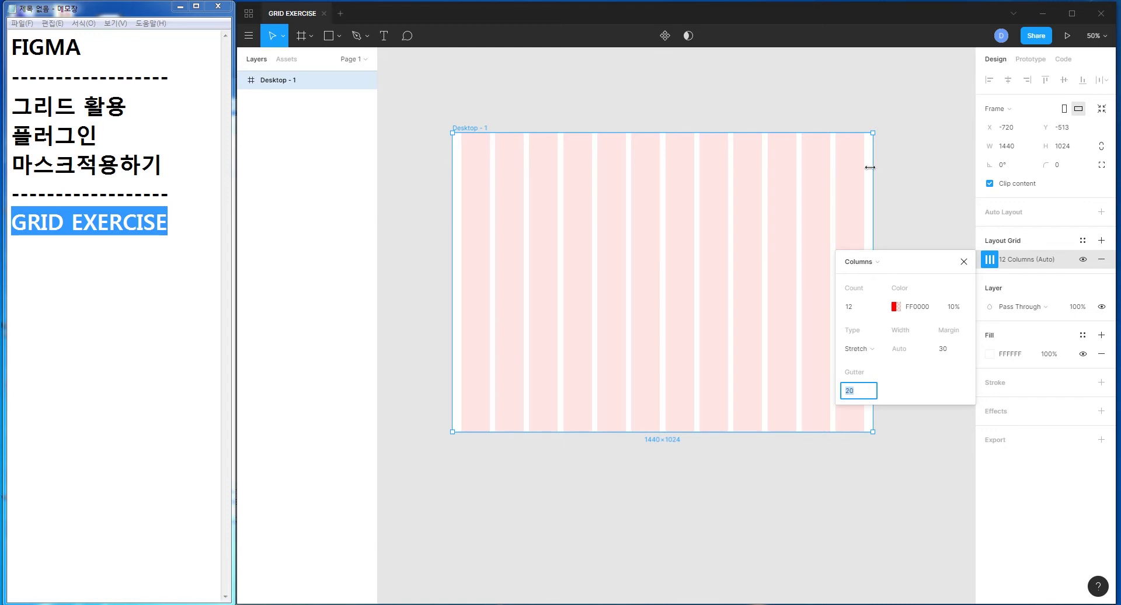
click(944, 350)
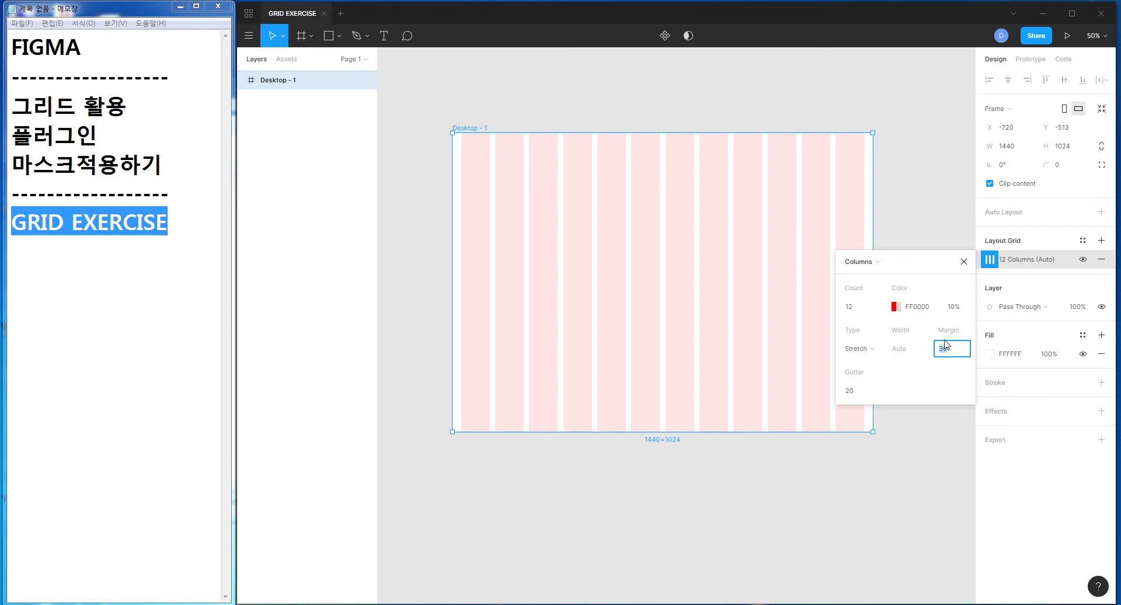
key(Return)
click(943, 349)
click(947, 349)
text(60)
key(Return)
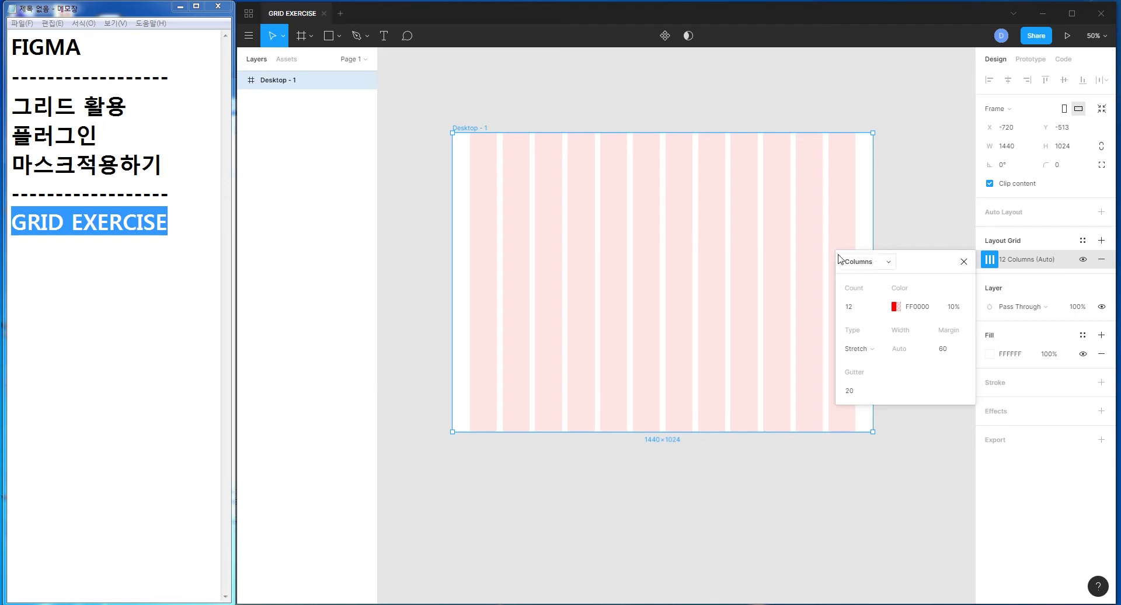
- Add a second layout grid of rows aligned to the top
click(1103, 240)
click(991, 259)
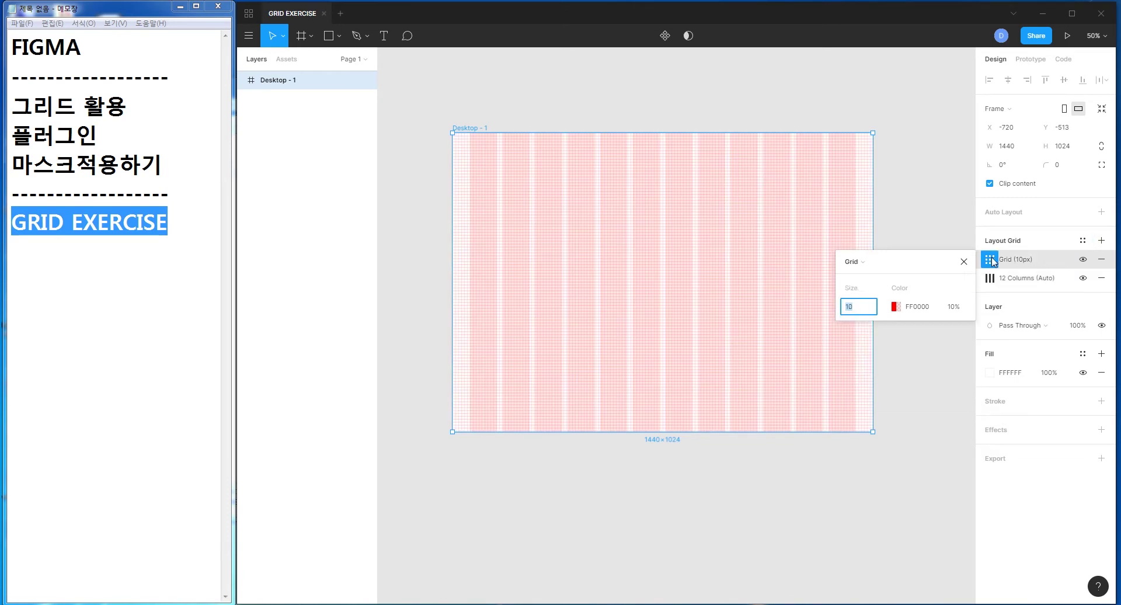
click(862, 262)
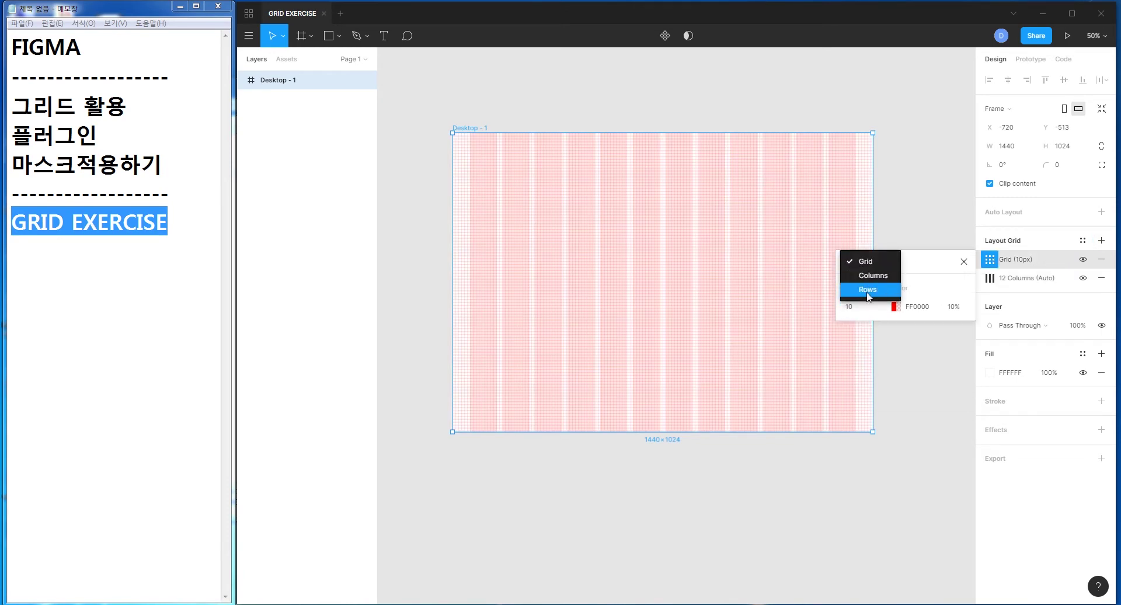
click(867, 289)
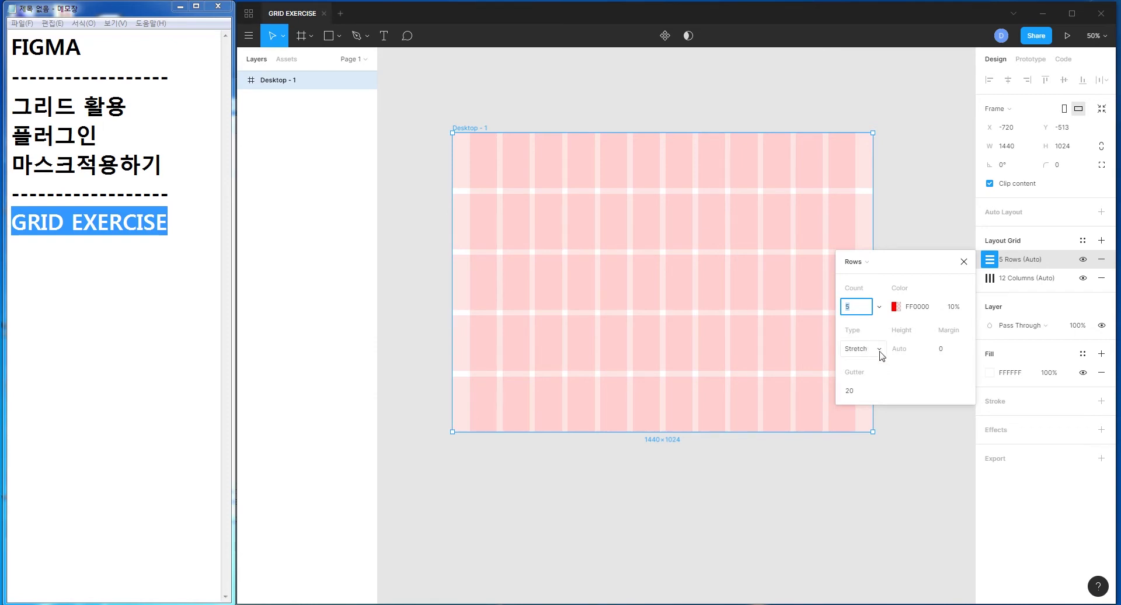
click(881, 356)
click(863, 308)
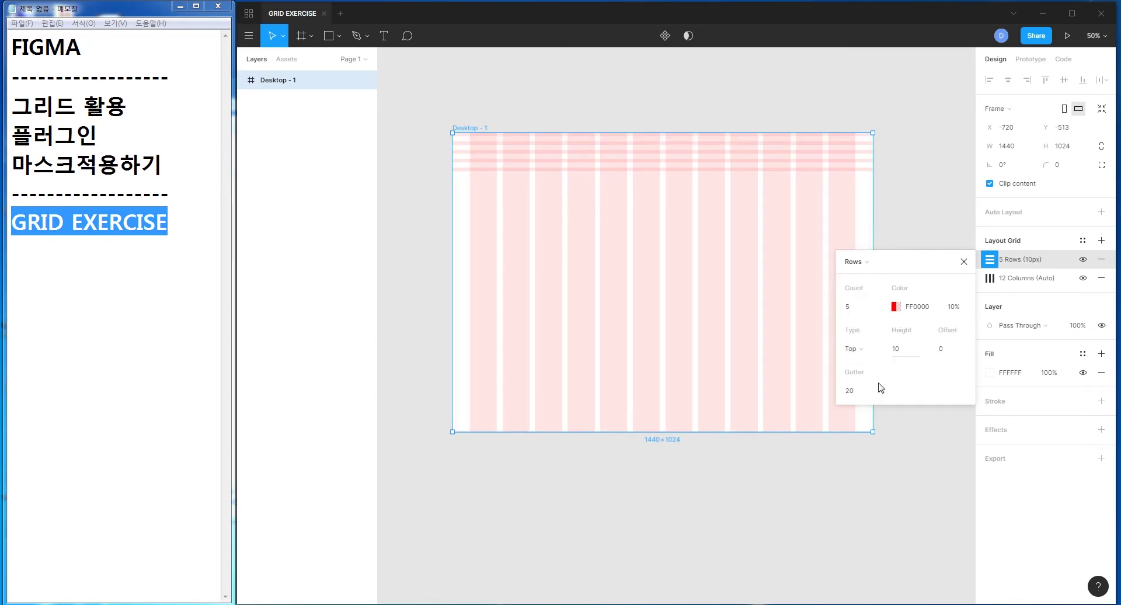
- Give the row grid 1px height, a 27 gutter and Auto count
click(902, 353)
text(1)
click(857, 389)
text(2)
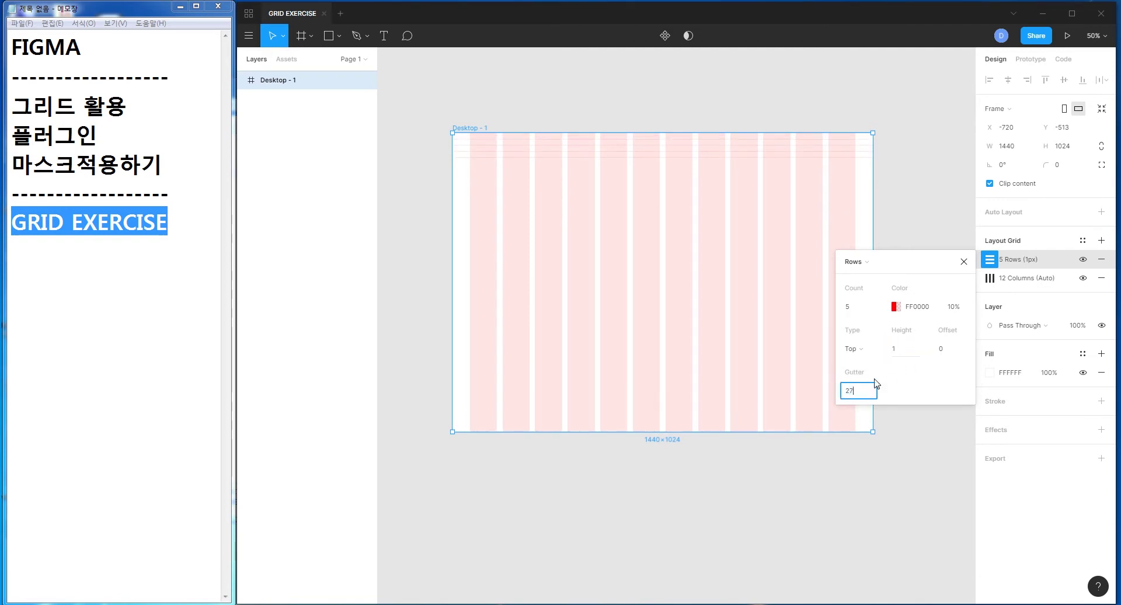
key(Return)
mouse_move(859, 307)
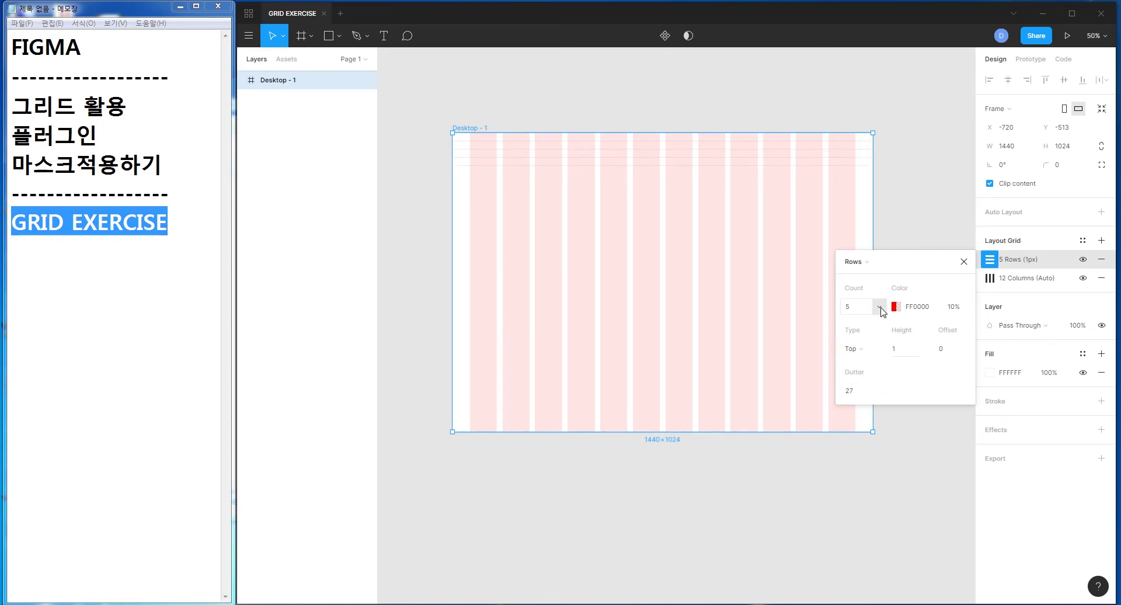
click(879, 307)
click(876, 234)
click(1097, 37)
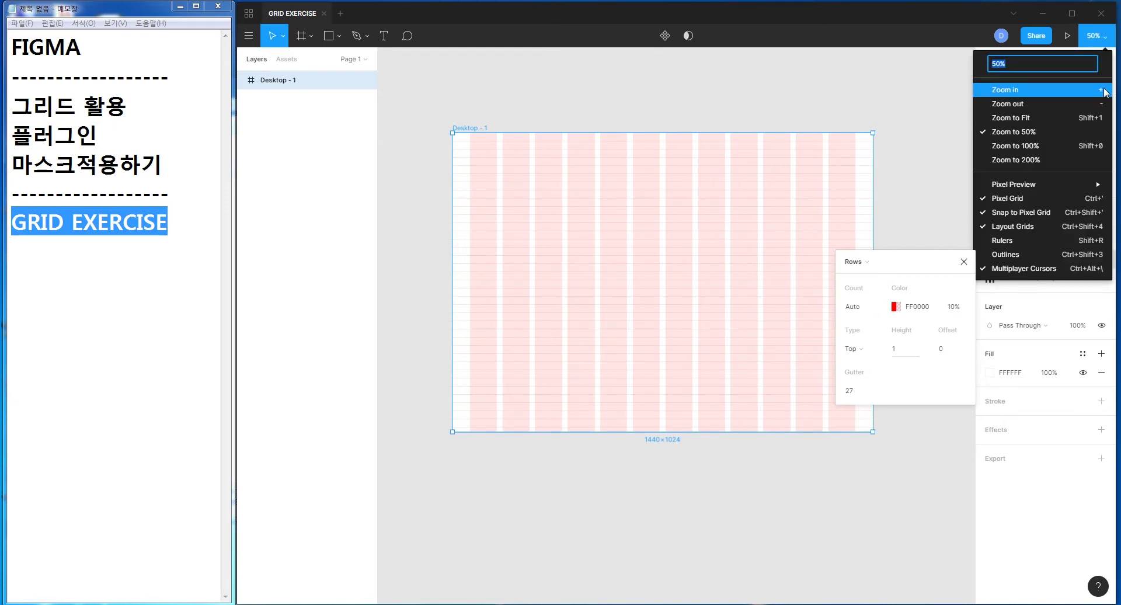
- Zoom to 100% on the frame's top-left and check the rows' Auto count, Top alignment, height and gutter
click(1015, 145)
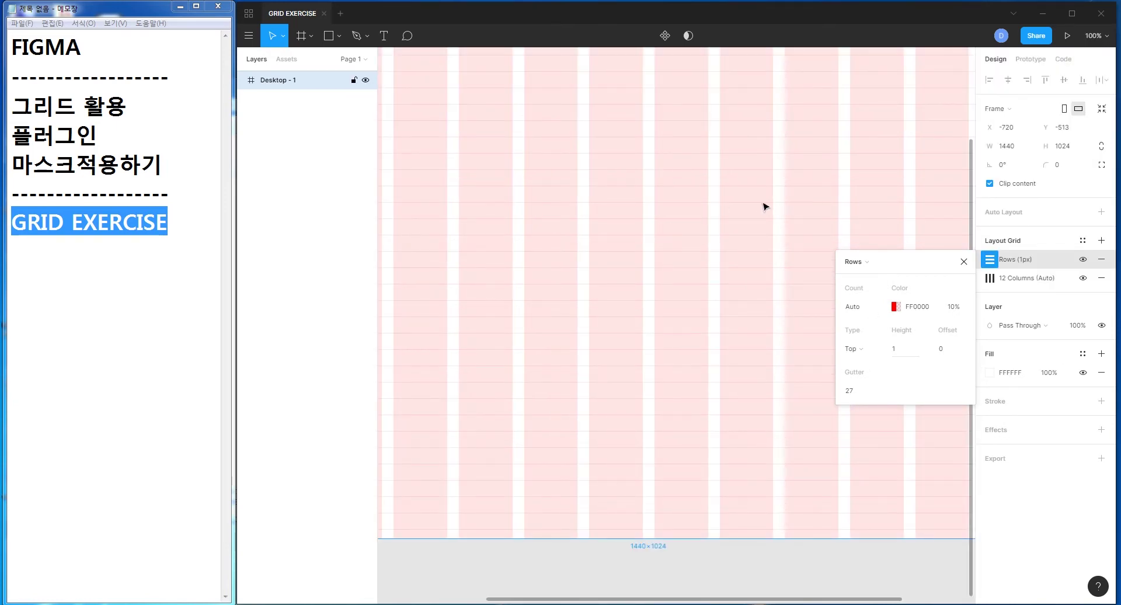
scroll(661, 228, up, 2)
mouse_move(661, 229)
mouse_down()
mouse_move(763, 371)
mouse_move(745, 286)
mouse_move(723, 321)
mouse_up()
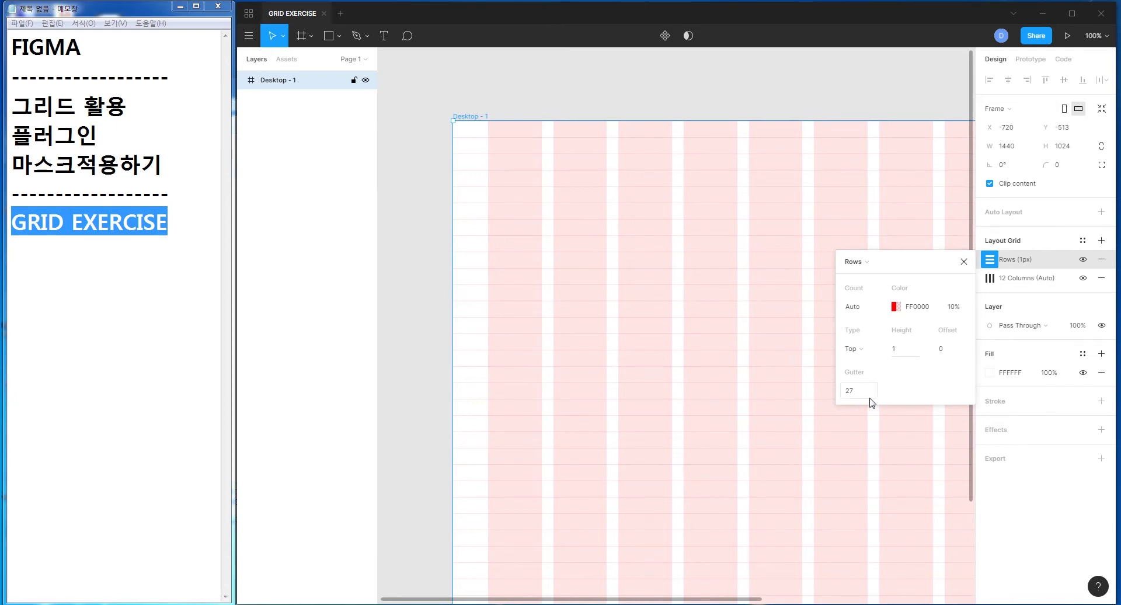
click(880, 307)
click(880, 307)
click(867, 355)
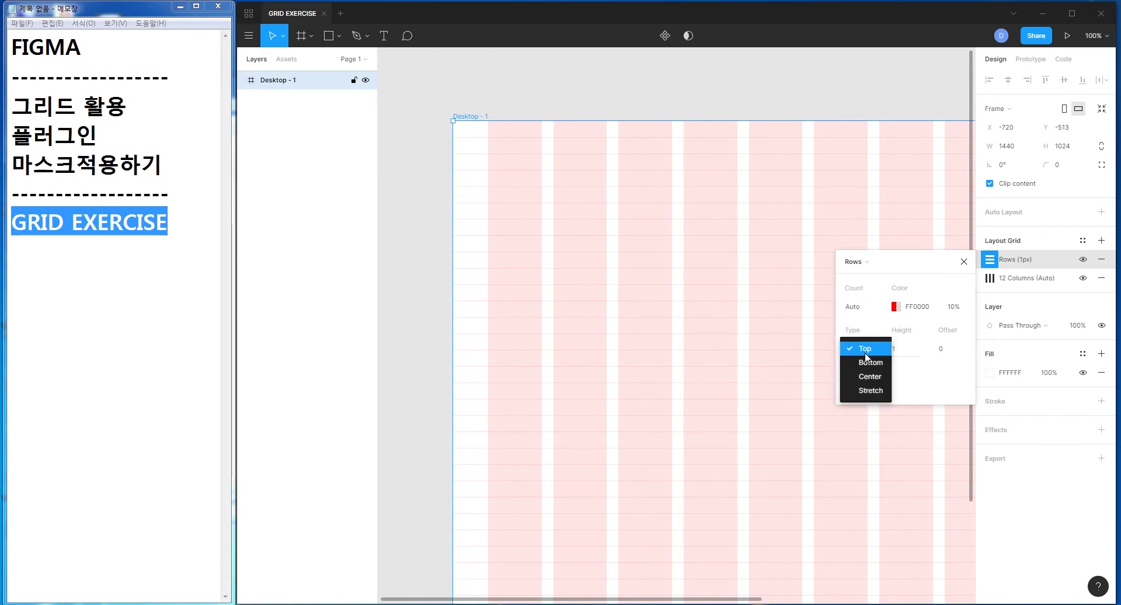
click(866, 353)
click(906, 352)
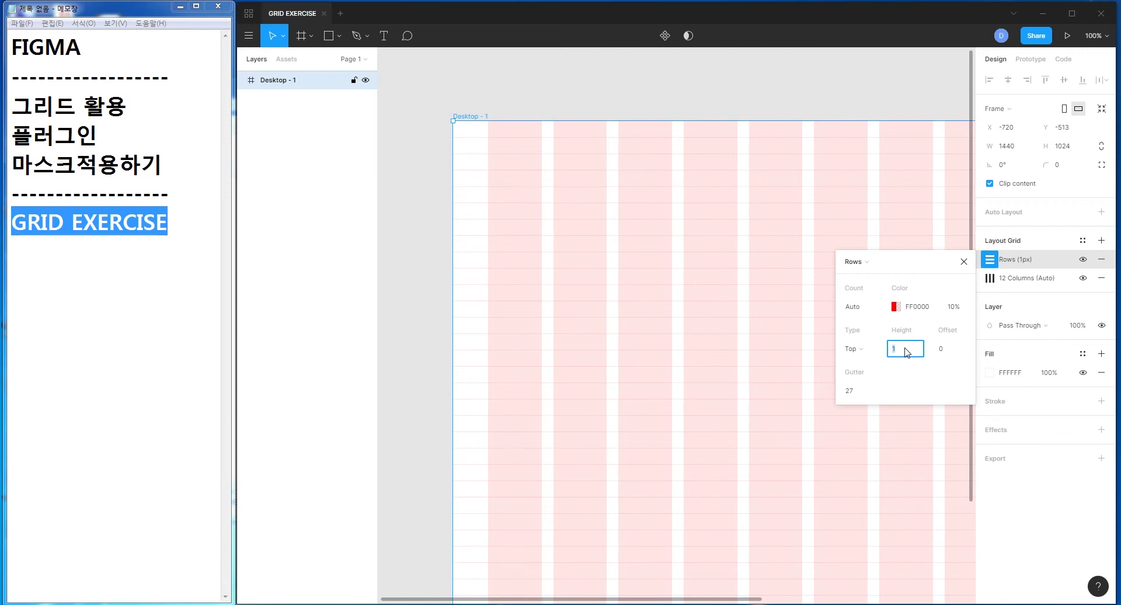
click(853, 391)
click(386, 37)
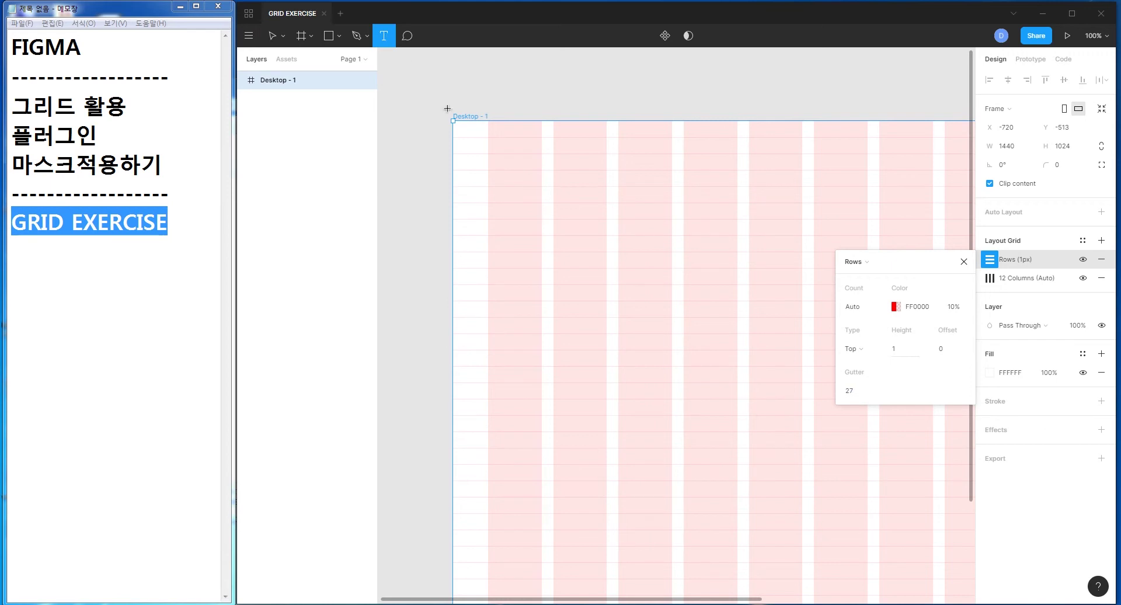
- Draw a 427×224 text box at the frame's top-left and type 'dfasdfasdf'
drag(488, 138, 738, 255)
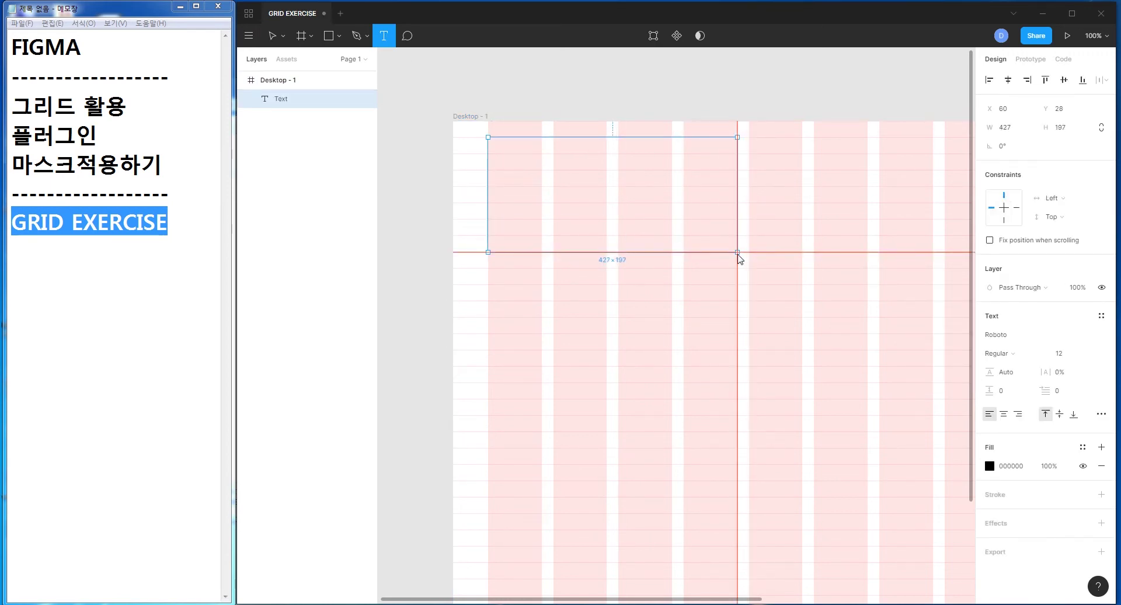
drag(738, 255, 750, 270)
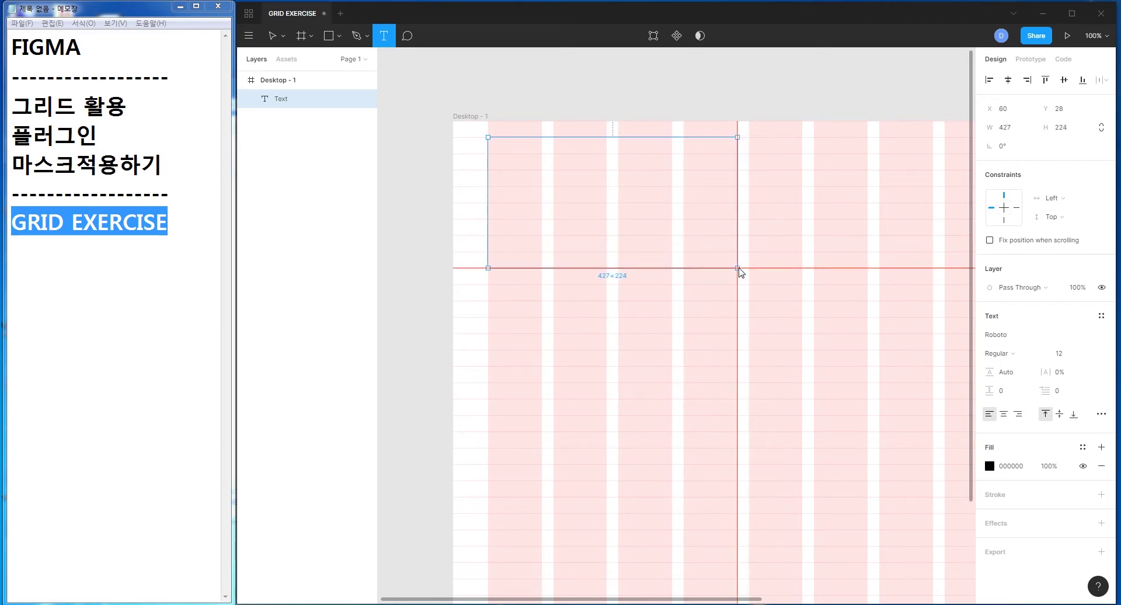
drag(733, 272, 737, 269)
text(dfasdfasdf)
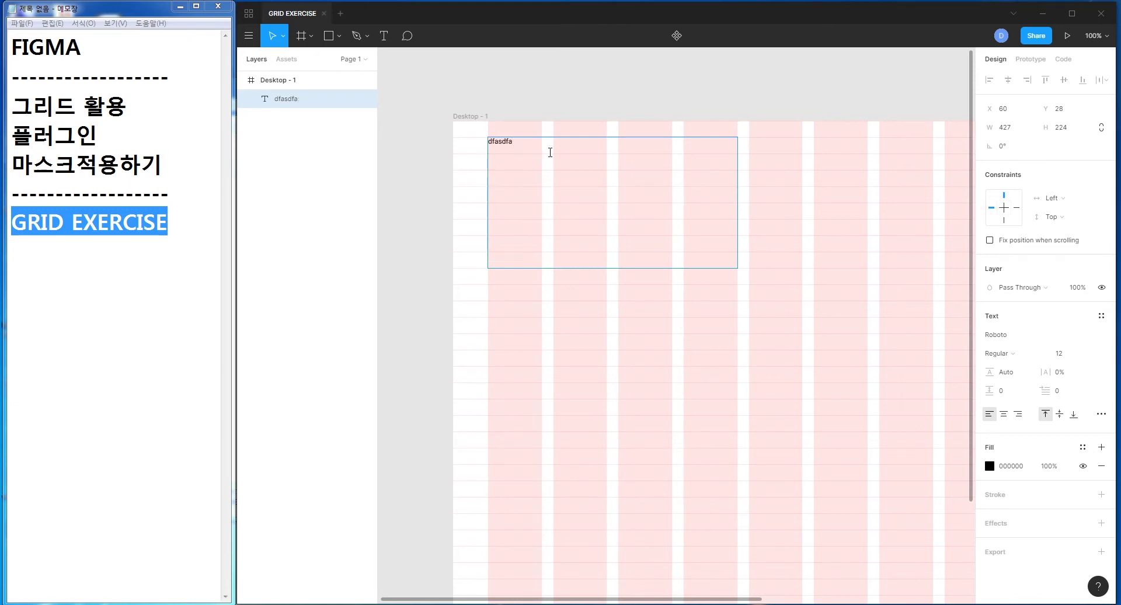
click(186, 225)
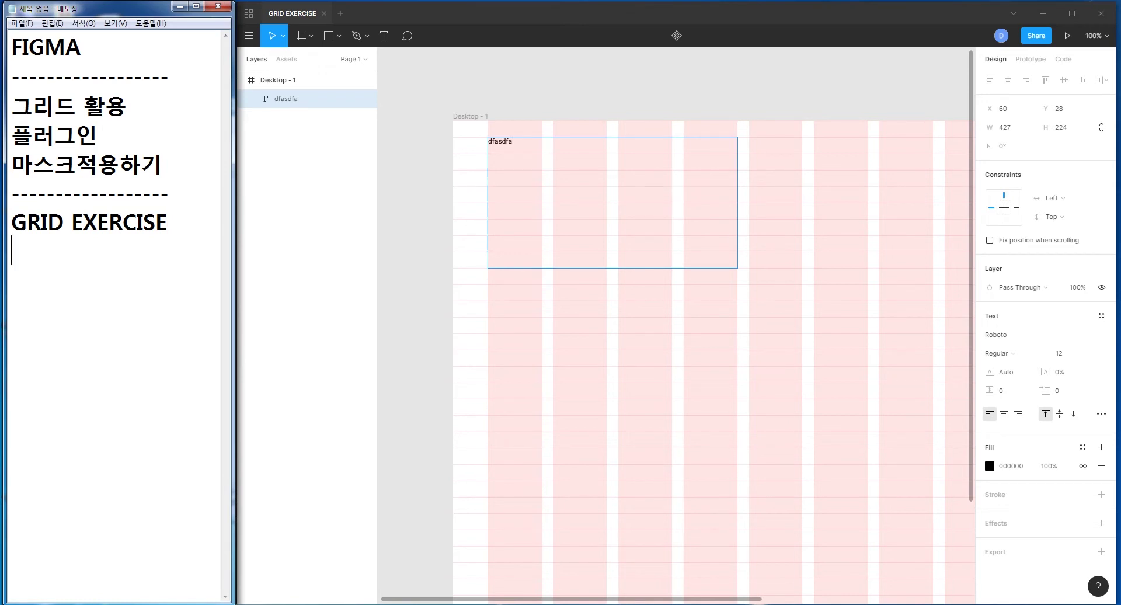
- Type 'lorem ipsum generator figma plugin' in the Notepad note, correcting typos along the way
text(olrem)
key(BackSpace)
key(BackSpace)
key(BackSpace)
key(BackSpace)
key(BackSpace)
text(lorem ipsum )
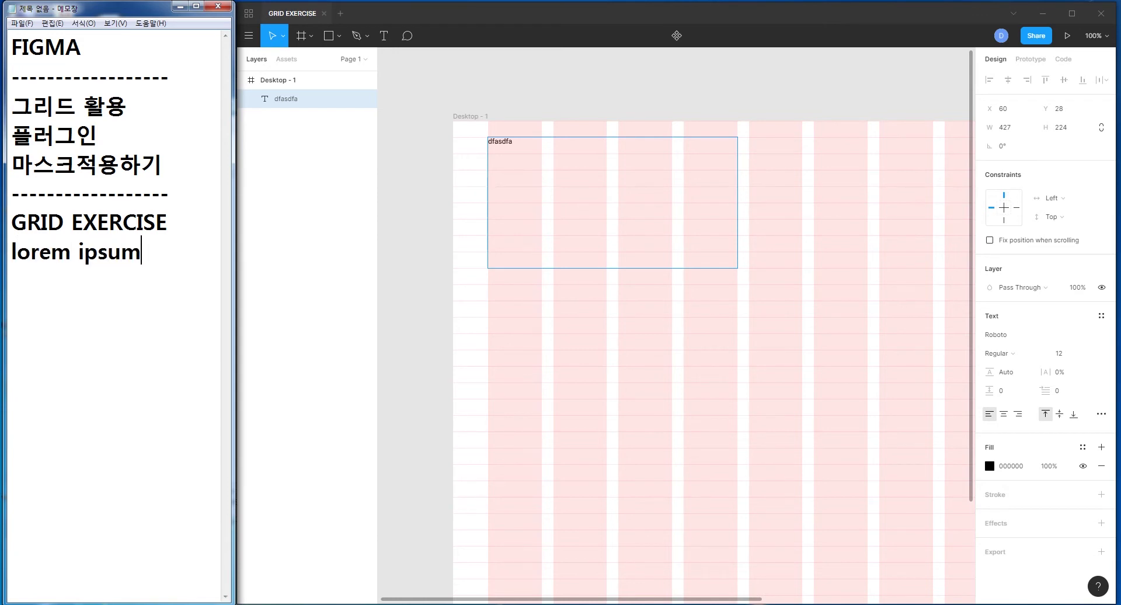
text(gener)
key(BackSpace)
text(nerator )
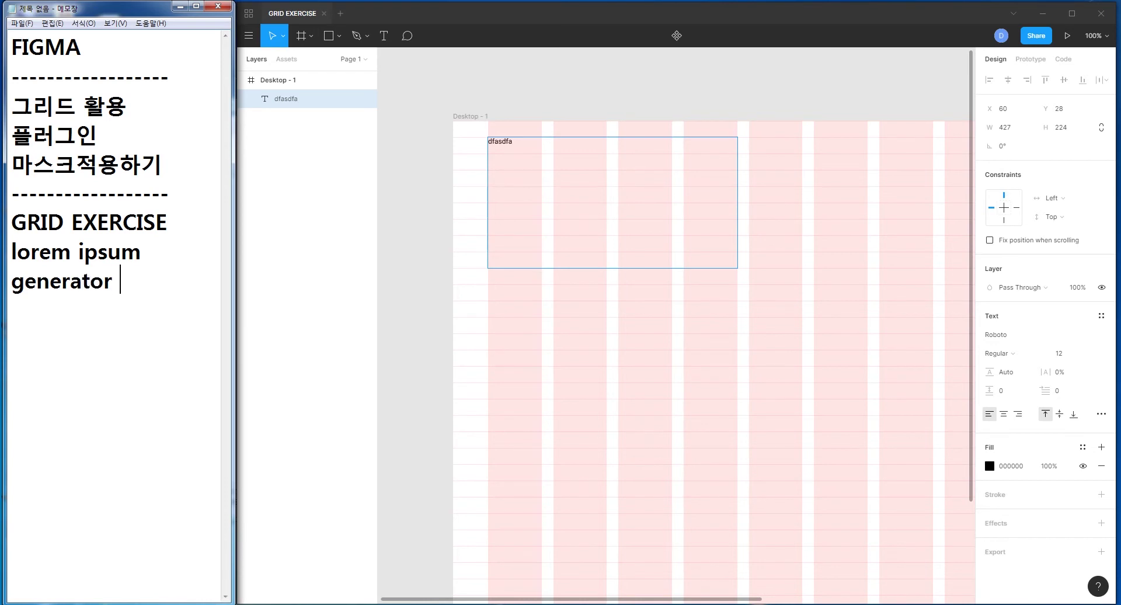
text(fir)
key(BackSpace)
text(gma)
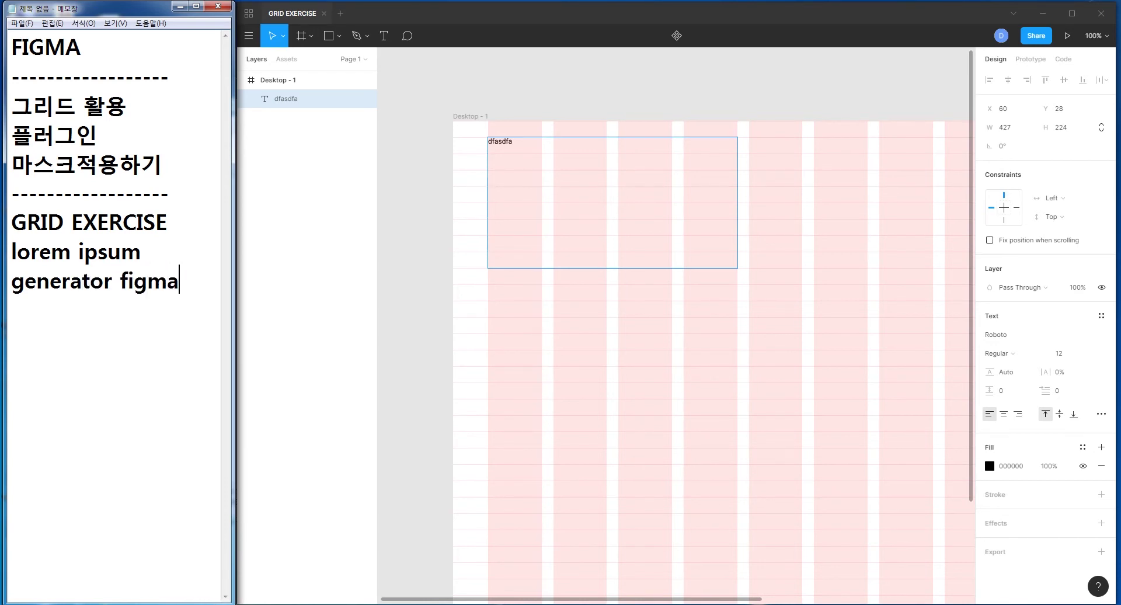
text( plugn)
key(BackSpace)
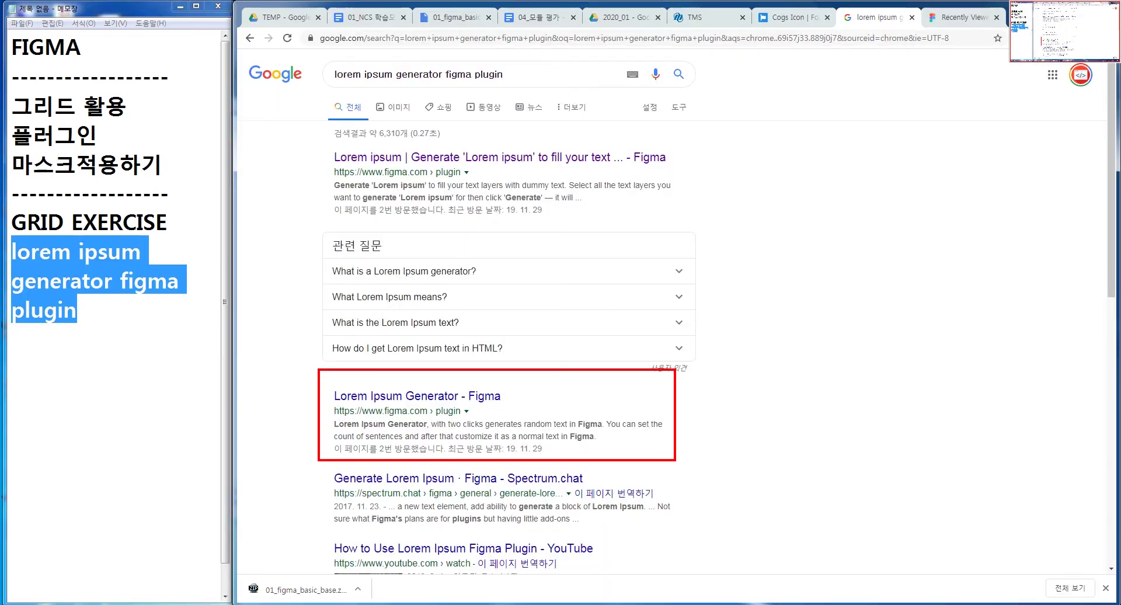
- Open the 'Lorem Ipsum Generator - Figma' result, install the plugin, and return to Figma
drag(330, 384, 516, 407)
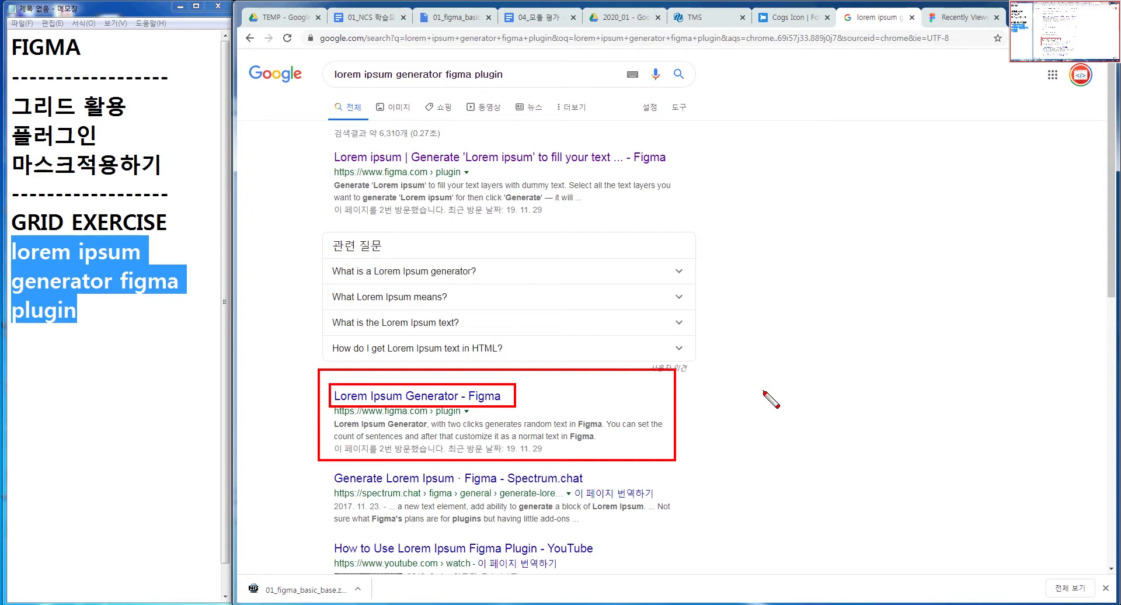
click(480, 398)
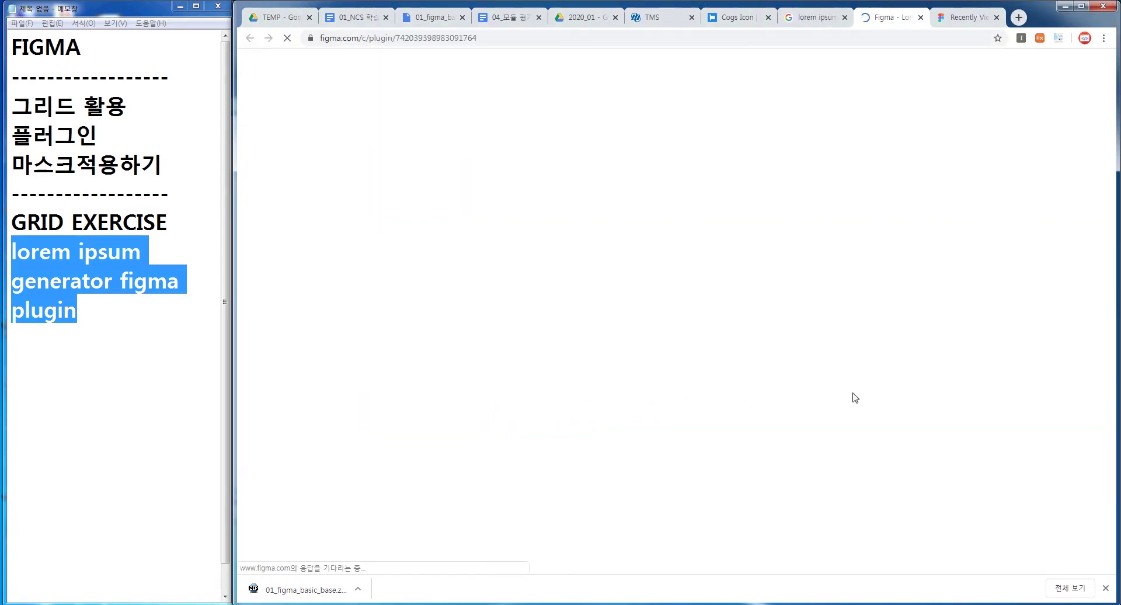
click(981, 79)
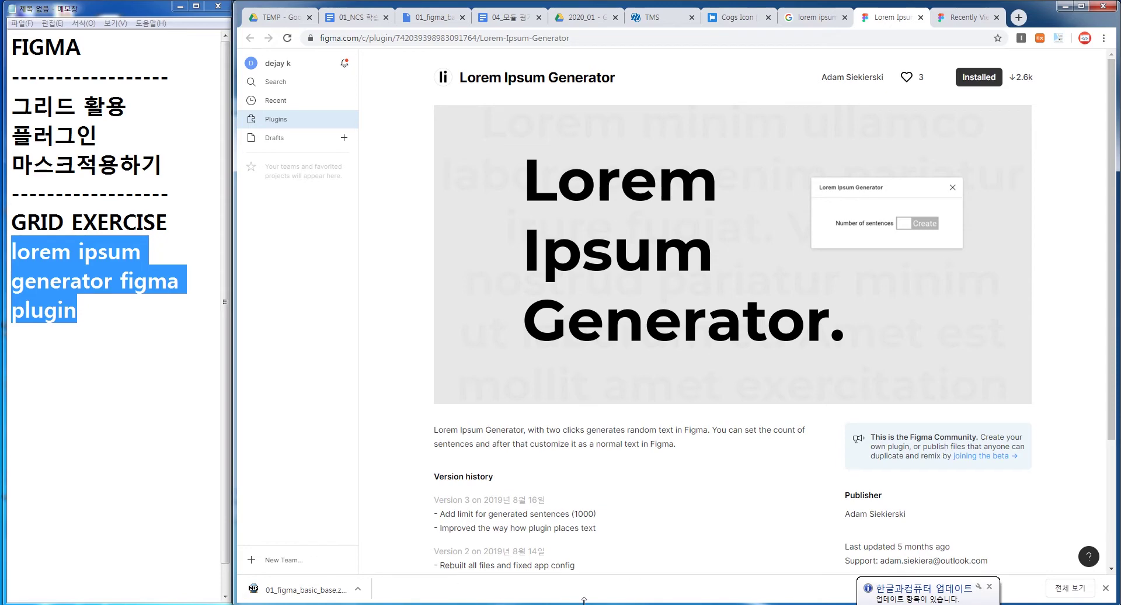
key(alt+Tab)
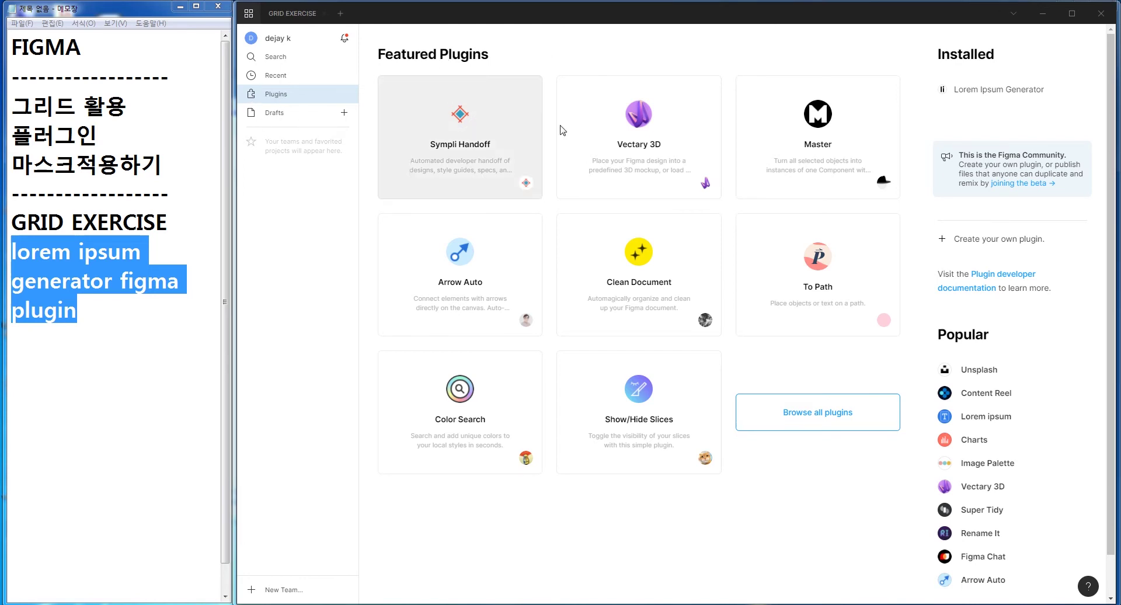
- Generate 5 lorem ipsum sentences on Desktop - 1 with the Lorem Ipsum Generator plugin and position the text
click(292, 13)
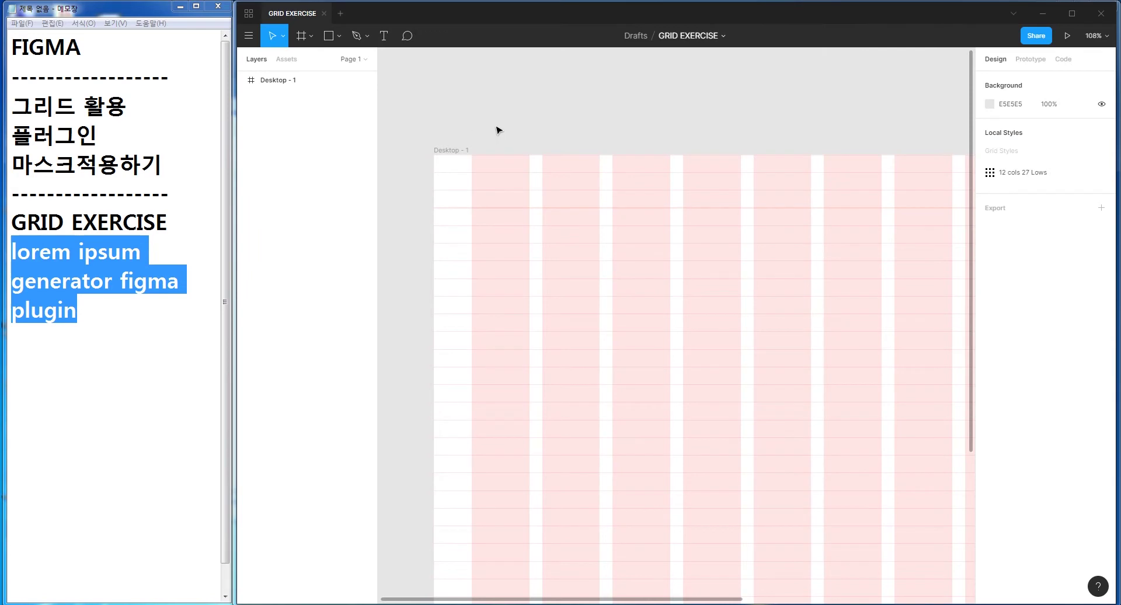
right_click(506, 188)
mouse_move(560, 392)
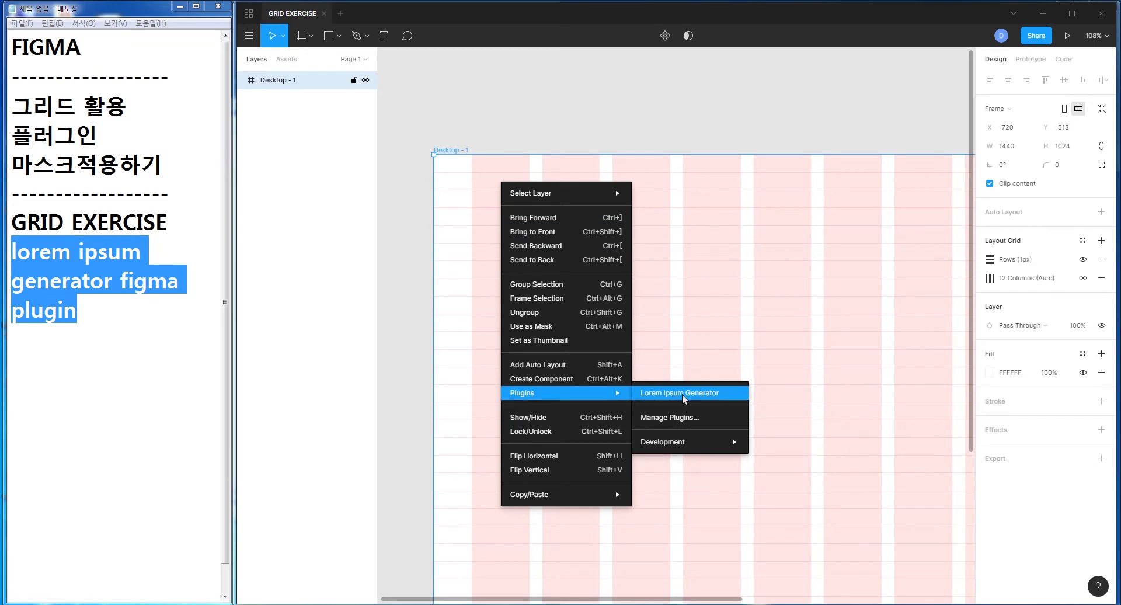
click(681, 394)
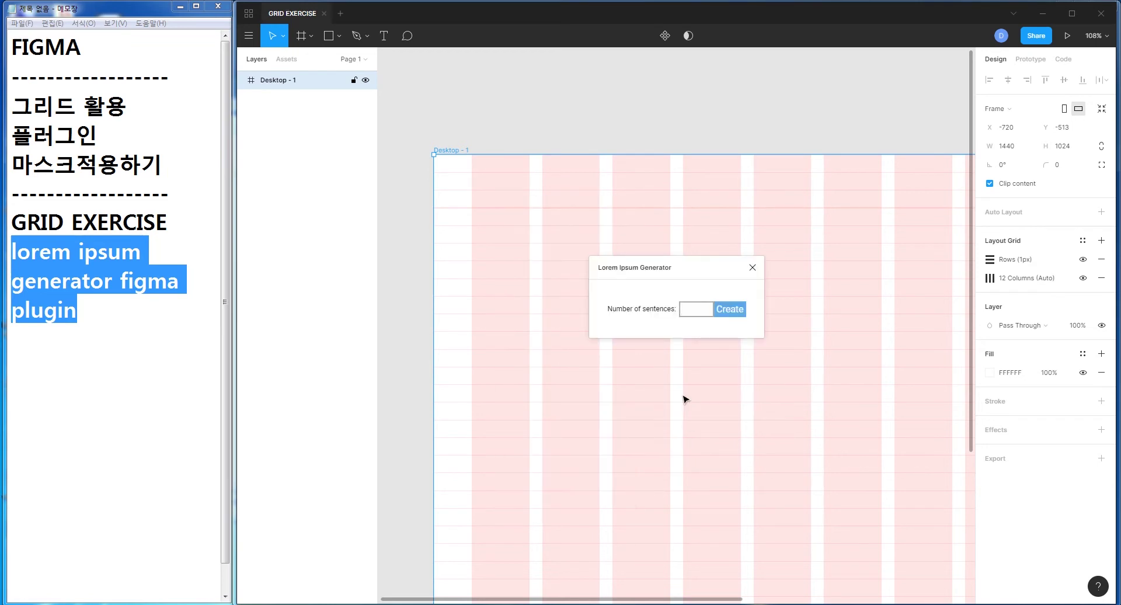
text(5)
click(731, 310)
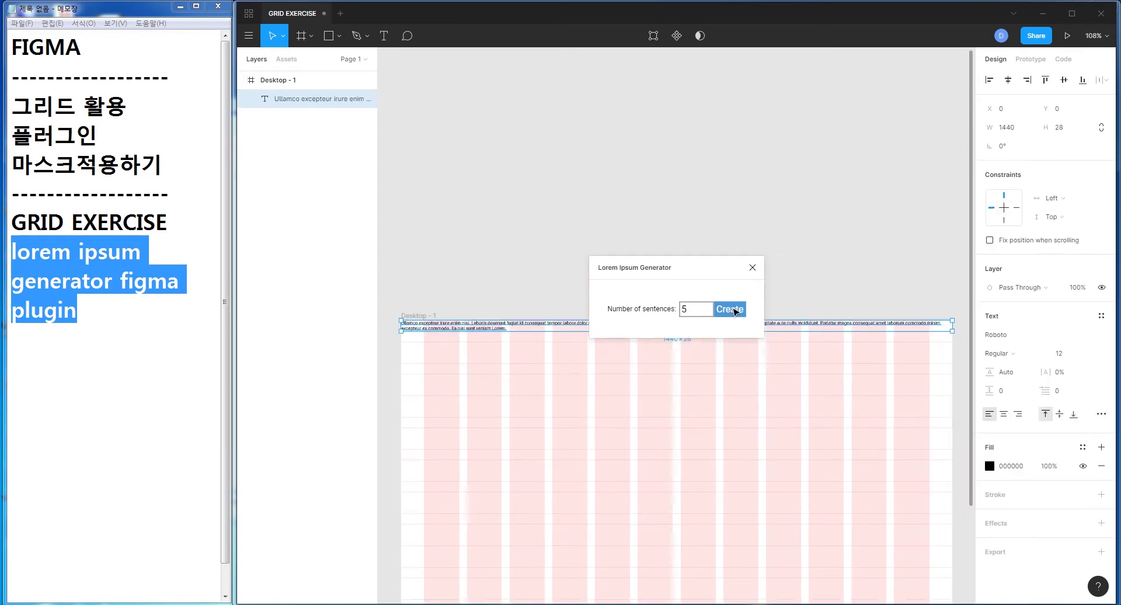
drag(489, 328, 513, 360)
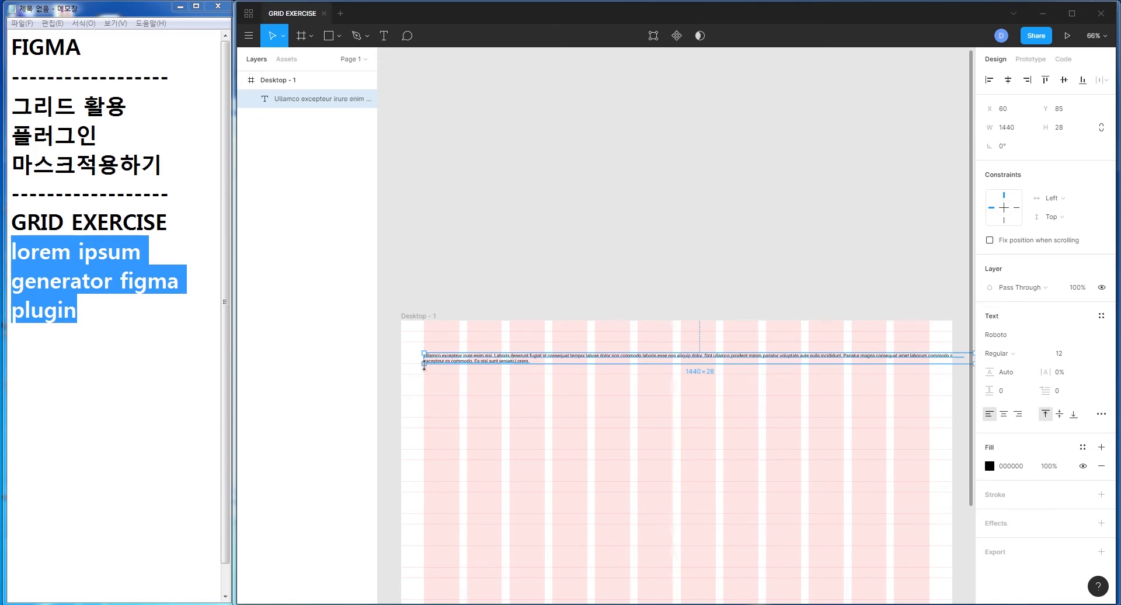
- Resize the lorem ipsum text box to 426×141 at X 172, Y 73, viewed at 100% zoom
drag(424, 364, 673, 411)
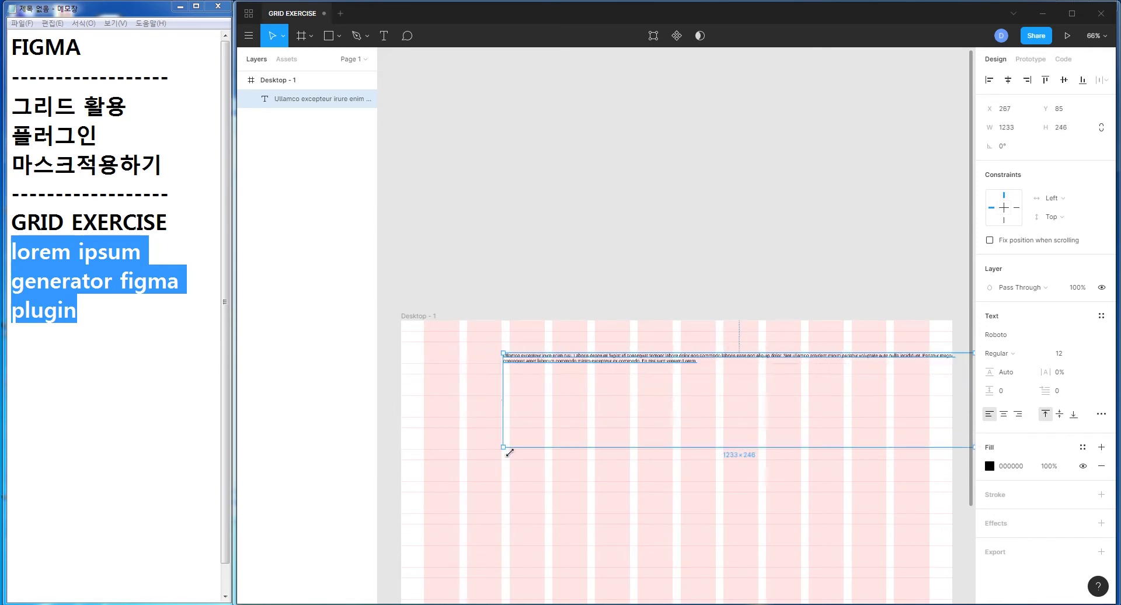
mouse_move(763, 368)
mouse_down()
mouse_move(593, 381)
mouse_move(528, 363)
mouse_up()
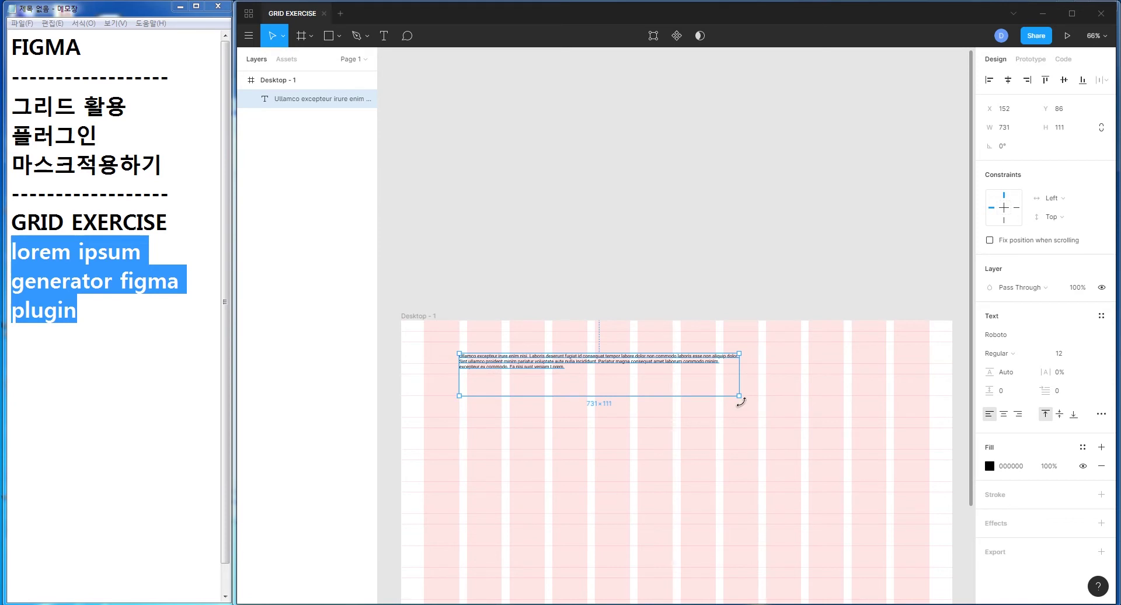
mouse_move(739, 396)
mouse_down()
mouse_move(612, 410)
mouse_move(635, 401)
mouse_up()
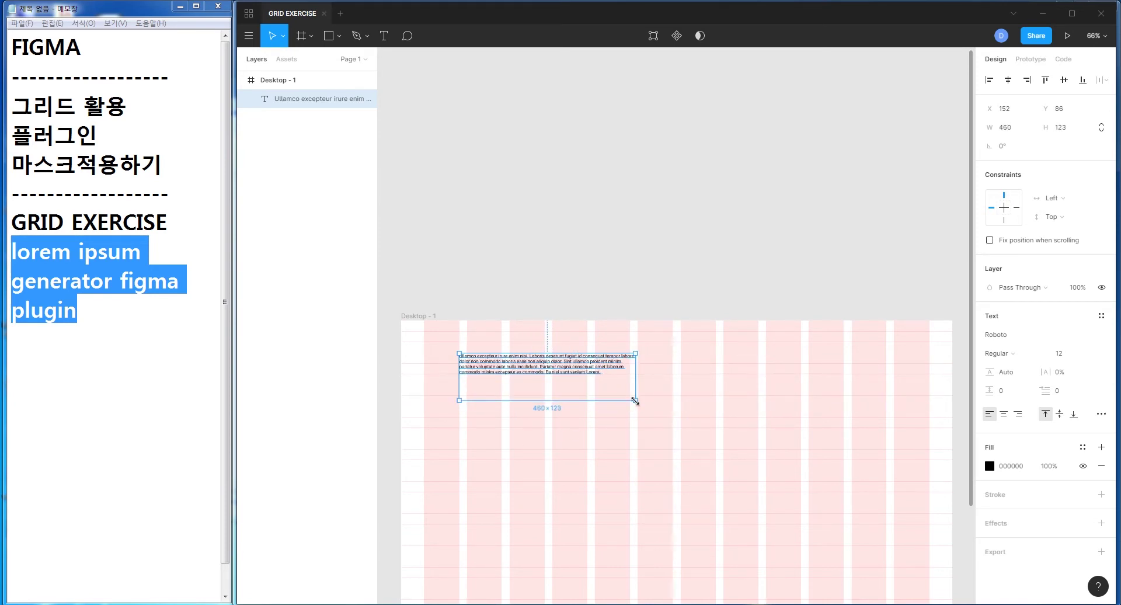
drag(583, 366, 590, 360)
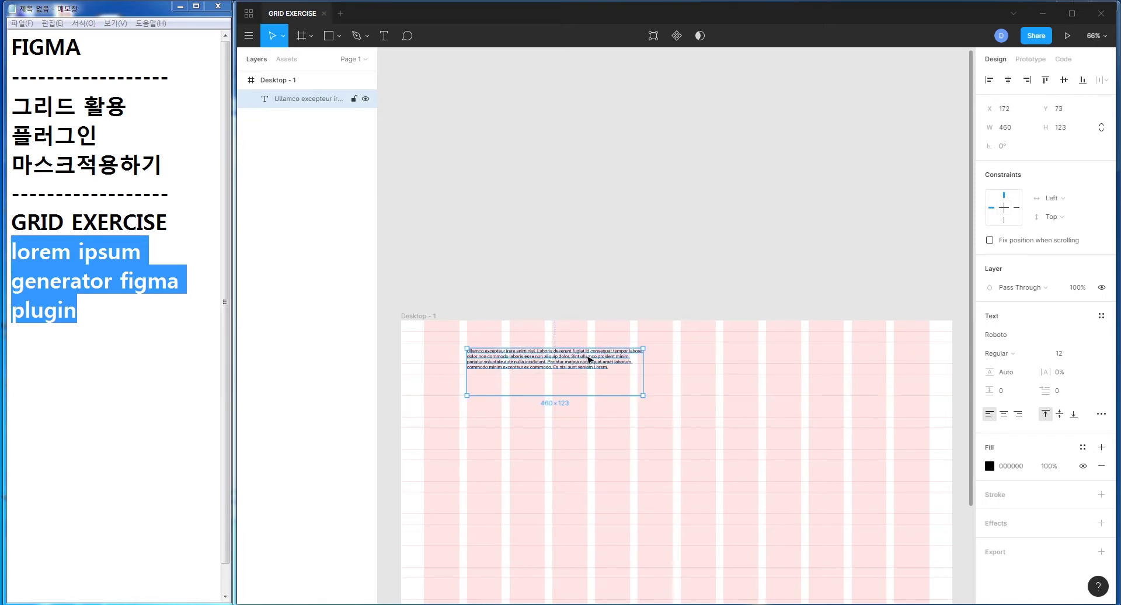
drag(643, 395, 630, 402)
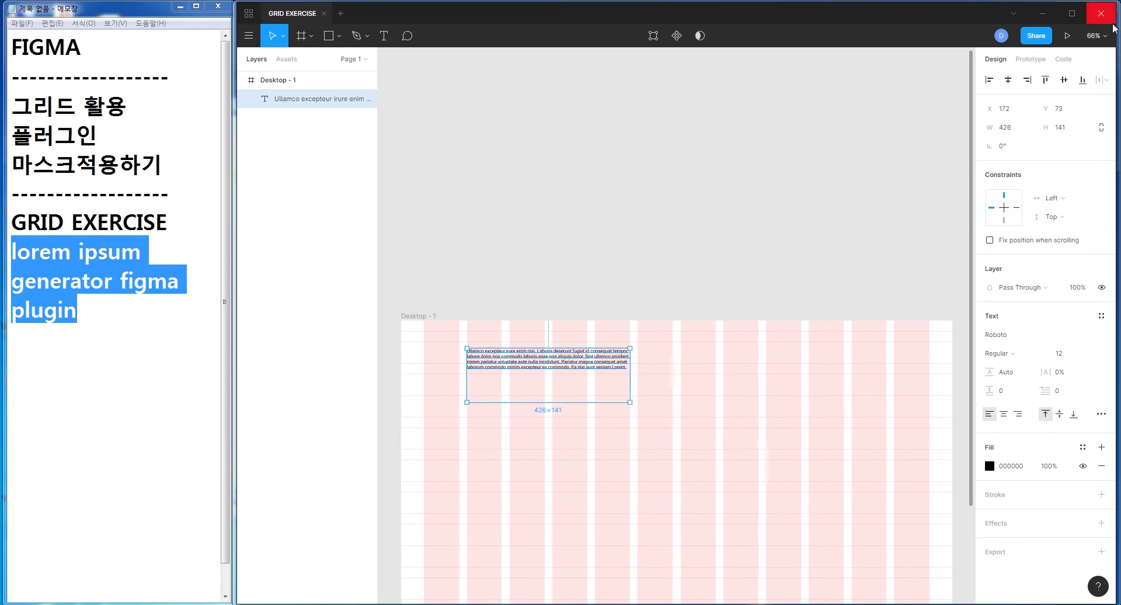
click(1095, 36)
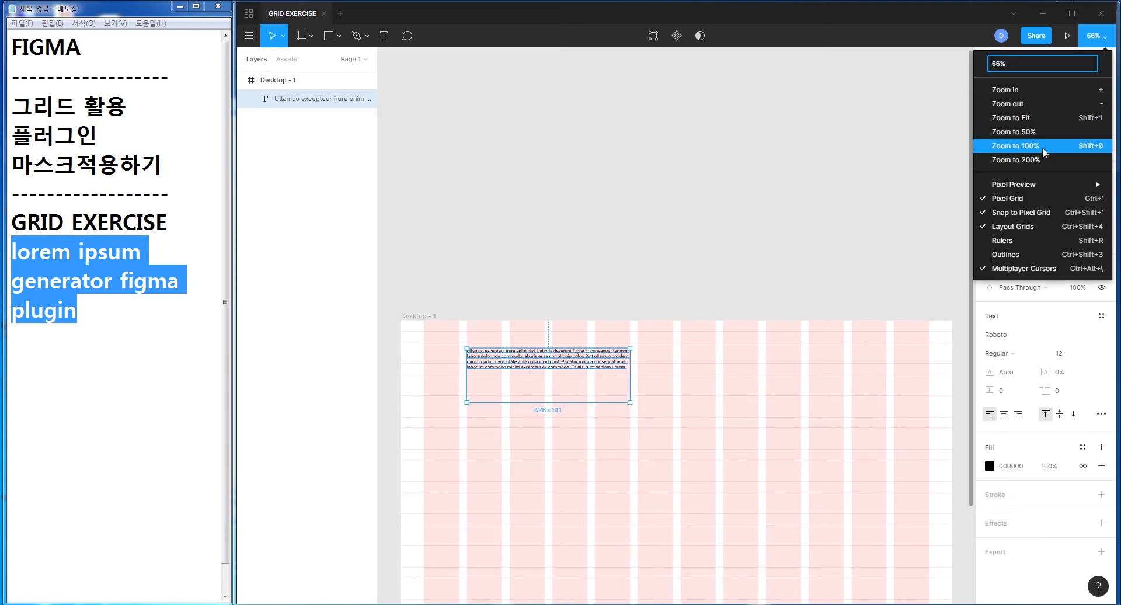
click(1042, 147)
scroll(775, 185, down, 2)
scroll(776, 186, left, 3)
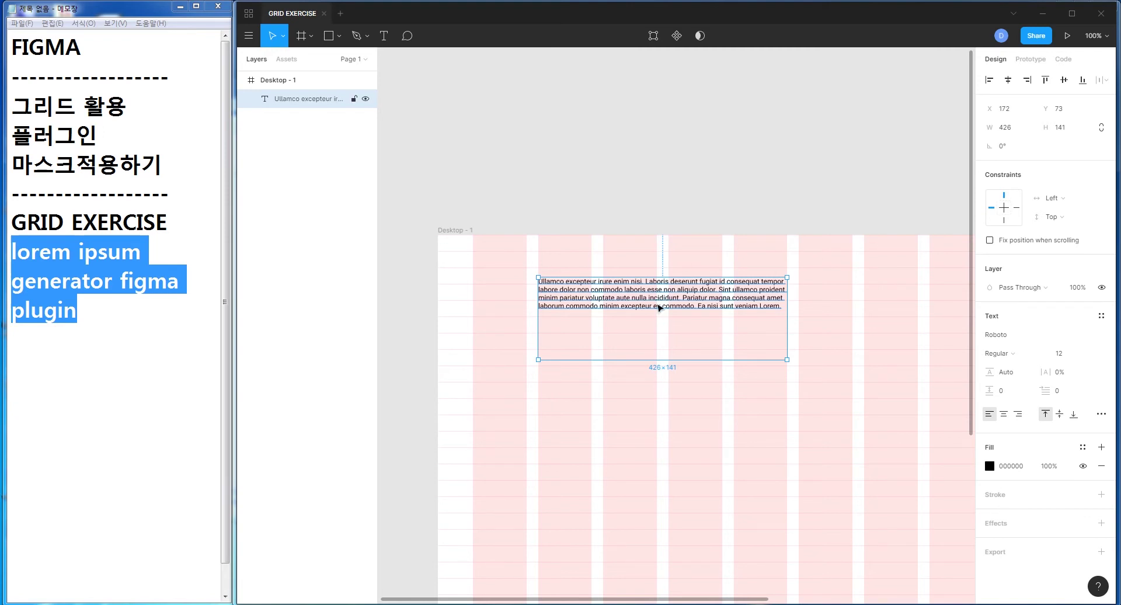
- Select all the lorem ipsum text and clear its Auto line-height value
double_click(658, 299)
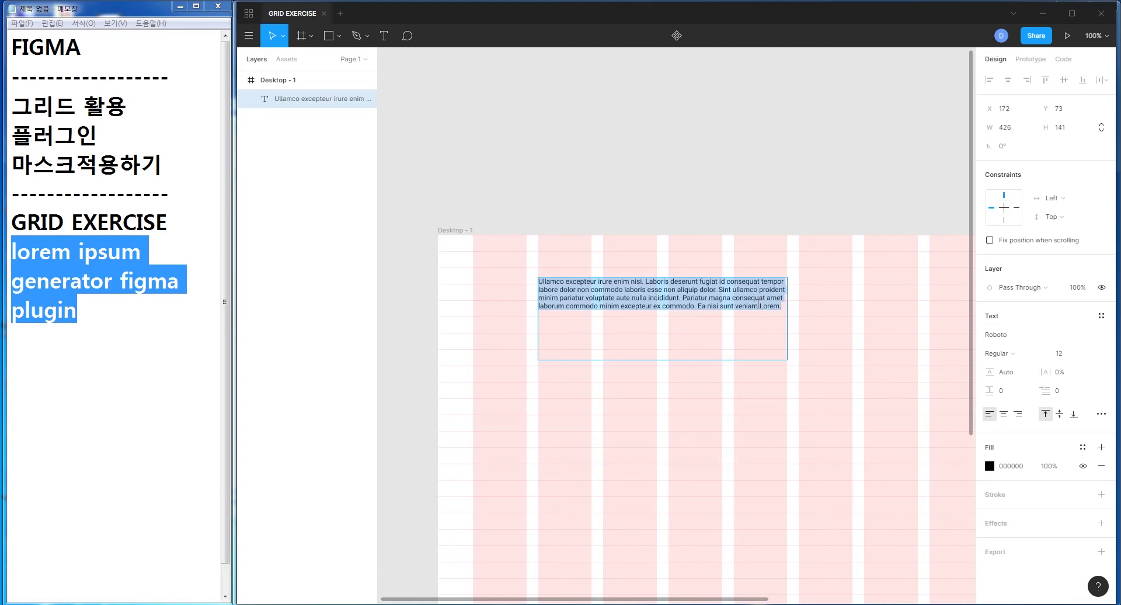
drag(986, 365, 1025, 378)
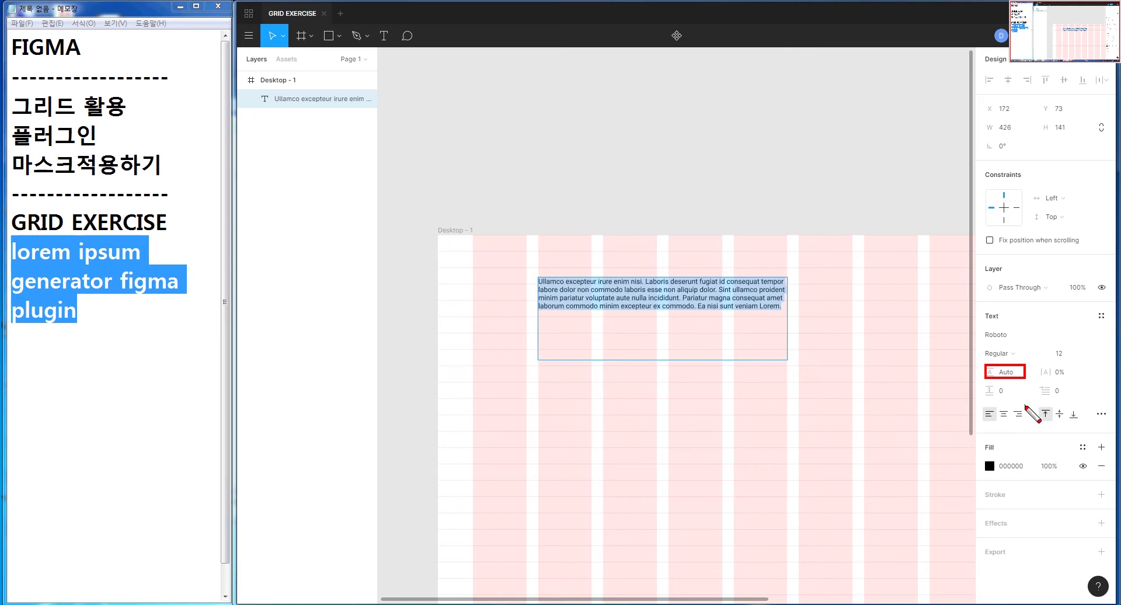
key(Escape)
click(1010, 374)
key(BackSpace)
text(27)
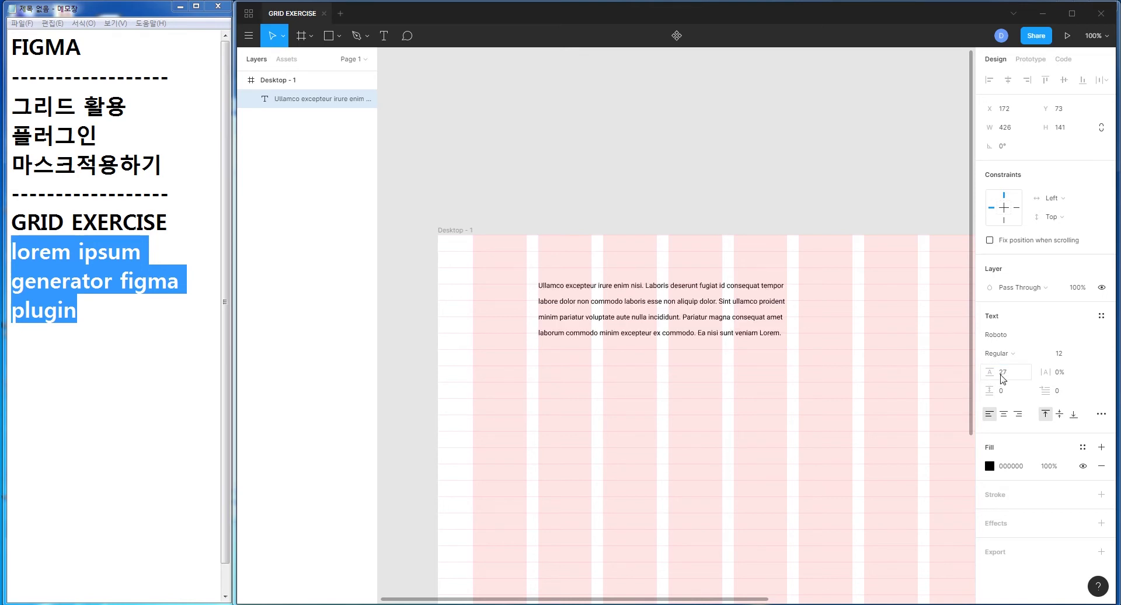
- Apply a 27 line height to the paragraph and move its text box up
key(Return)
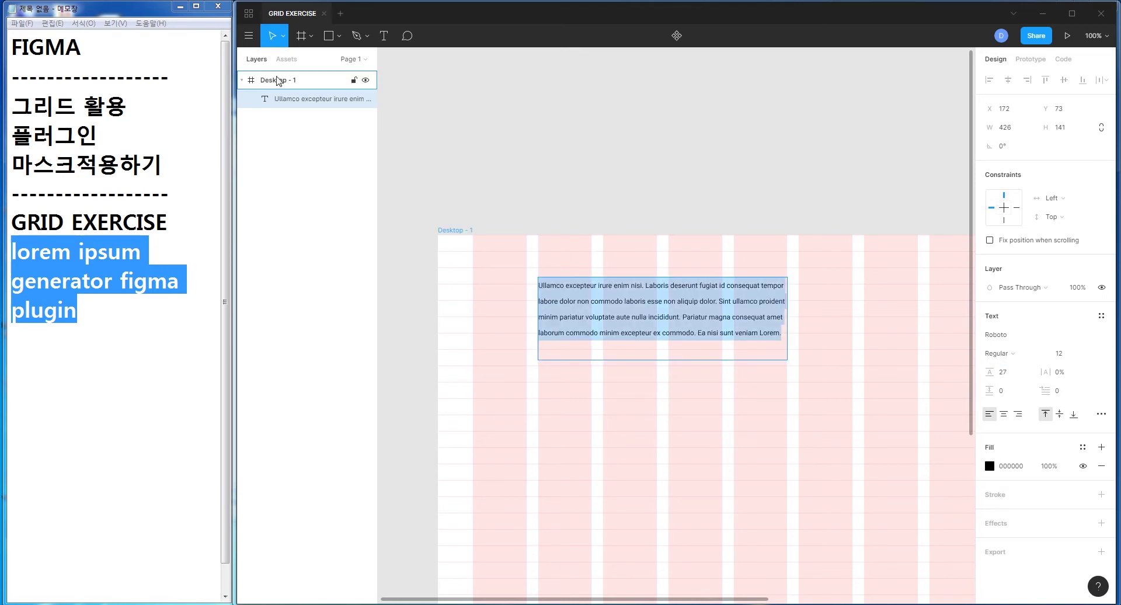
key(Escape)
drag(633, 289, 633, 278)
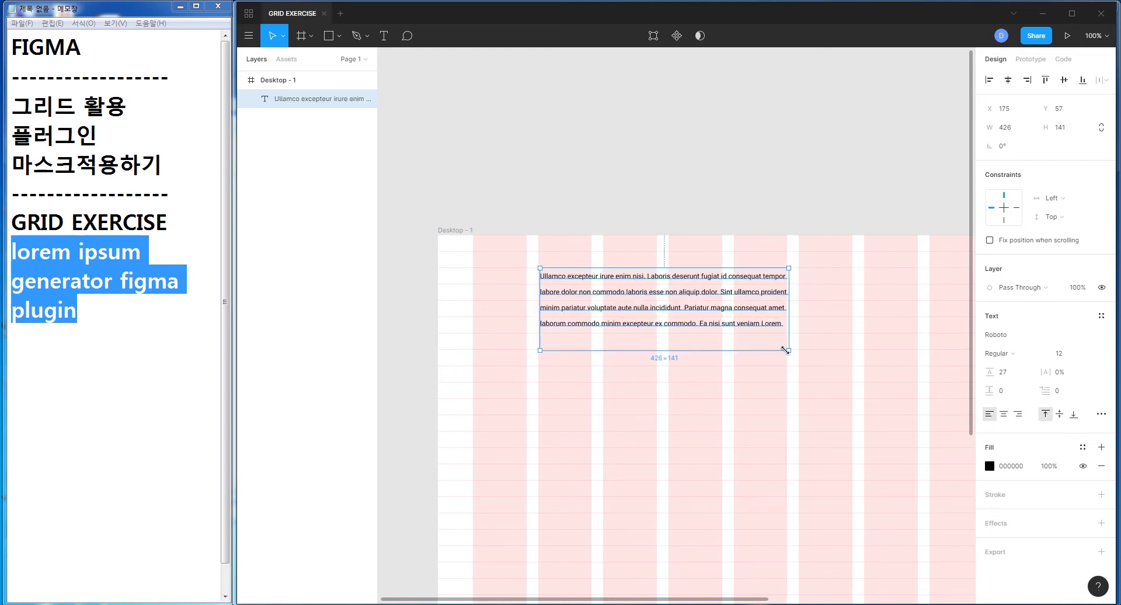
drag(787, 351, 787, 354)
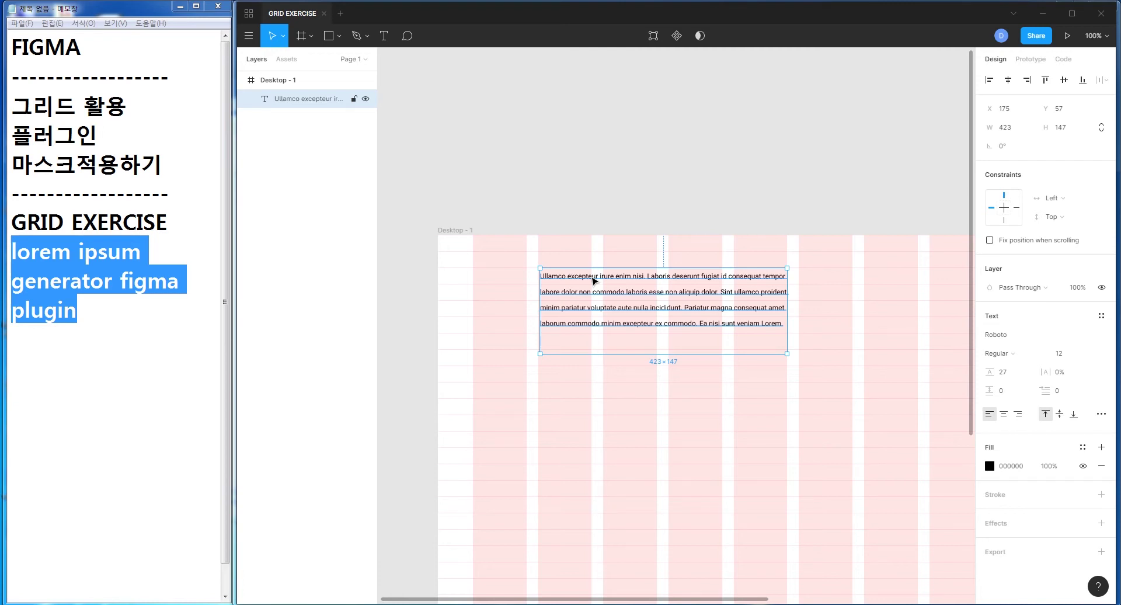
- Nudge and resize the text box to 426×168 so the paragraph spans four lines
click(635, 214)
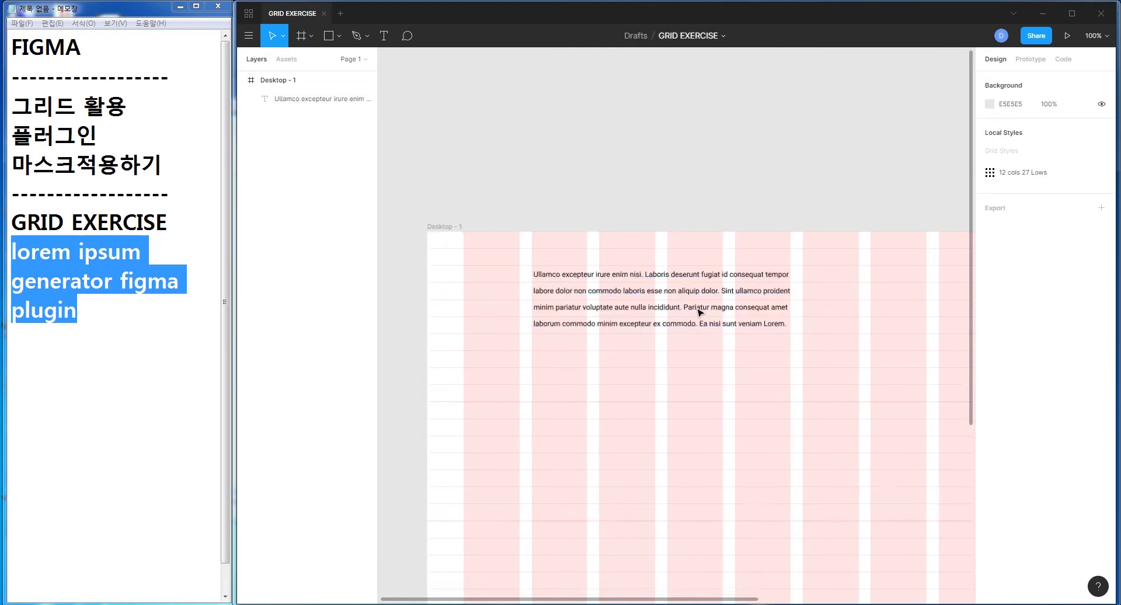
scroll(588, 270, up, 5)
scroll(658, 301, up, 1)
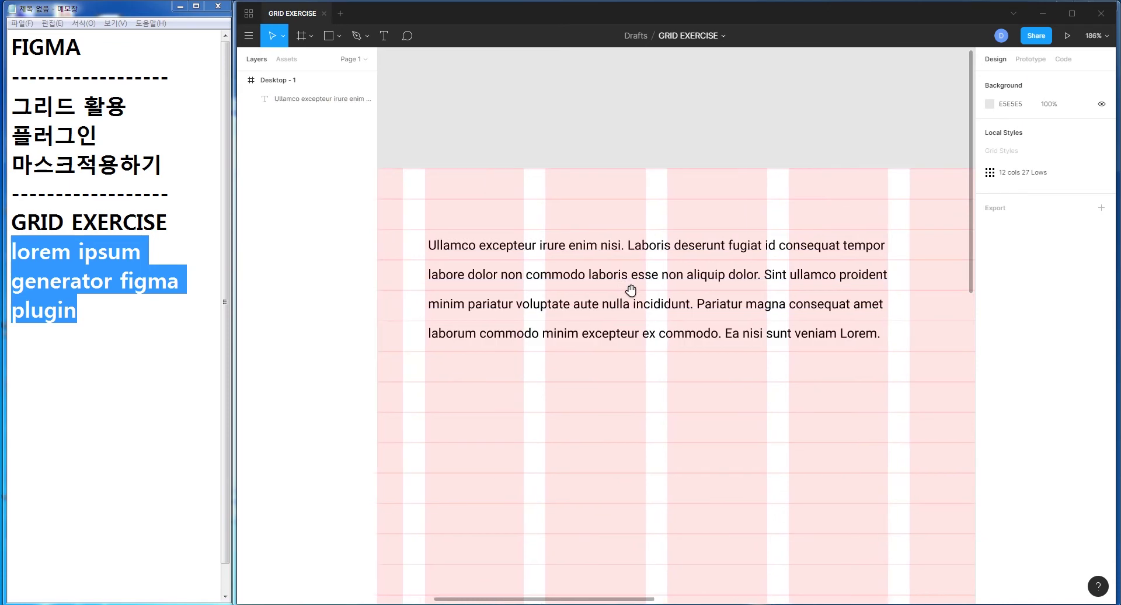
drag(631, 290, 669, 298)
click(590, 257)
drag(589, 257, 598, 255)
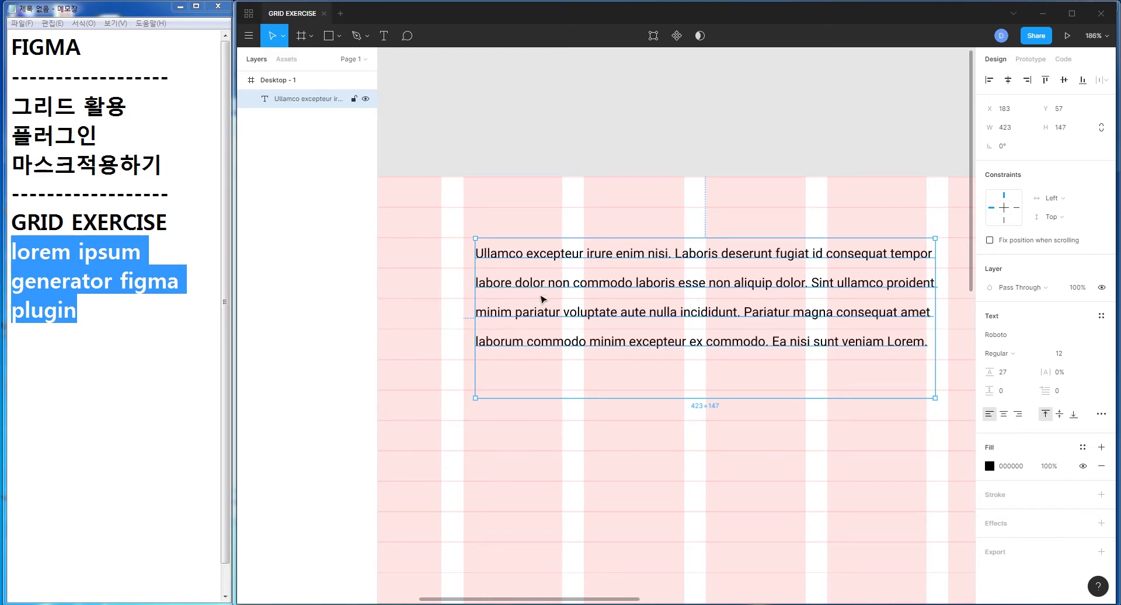
mouse_move(935, 398)
mouse_down()
mouse_move(811, 415)
mouse_move(926, 421)
mouse_up()
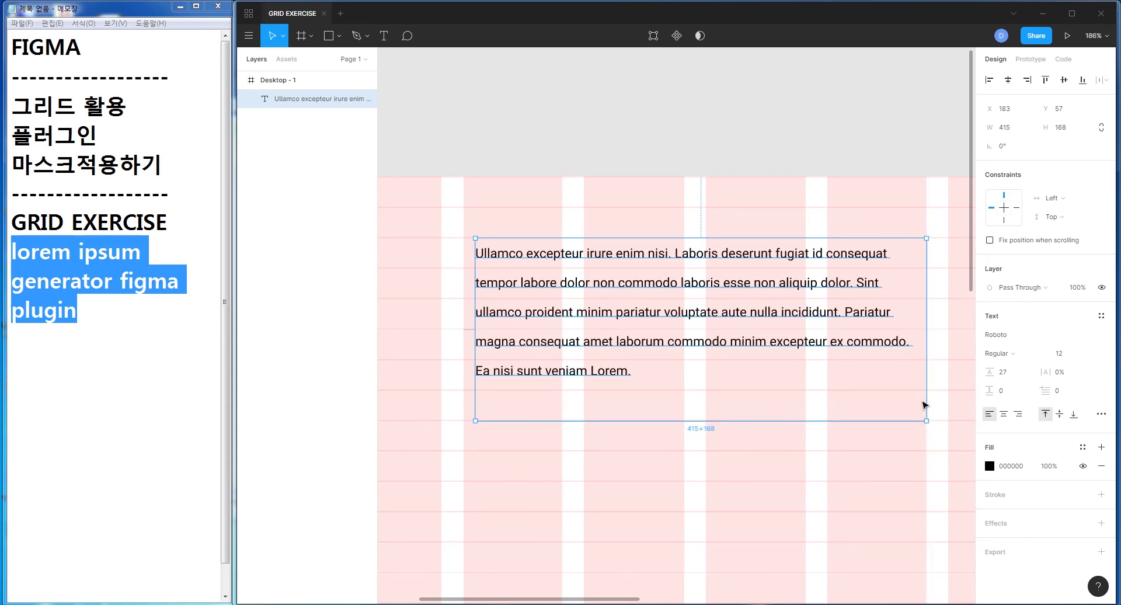
drag(476, 384, 461, 384)
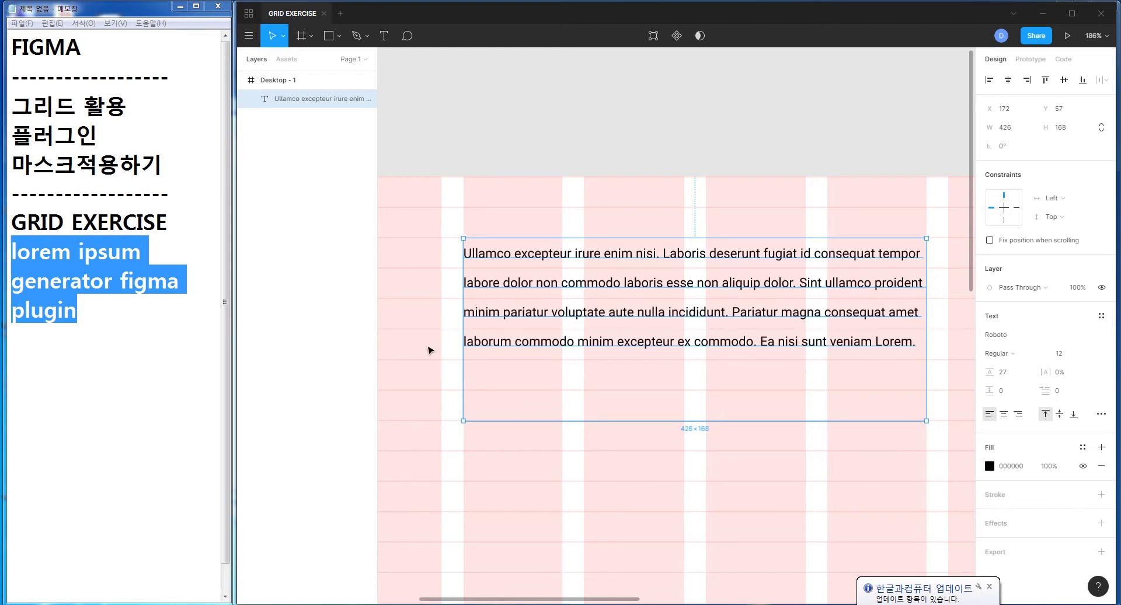
click(119, 322)
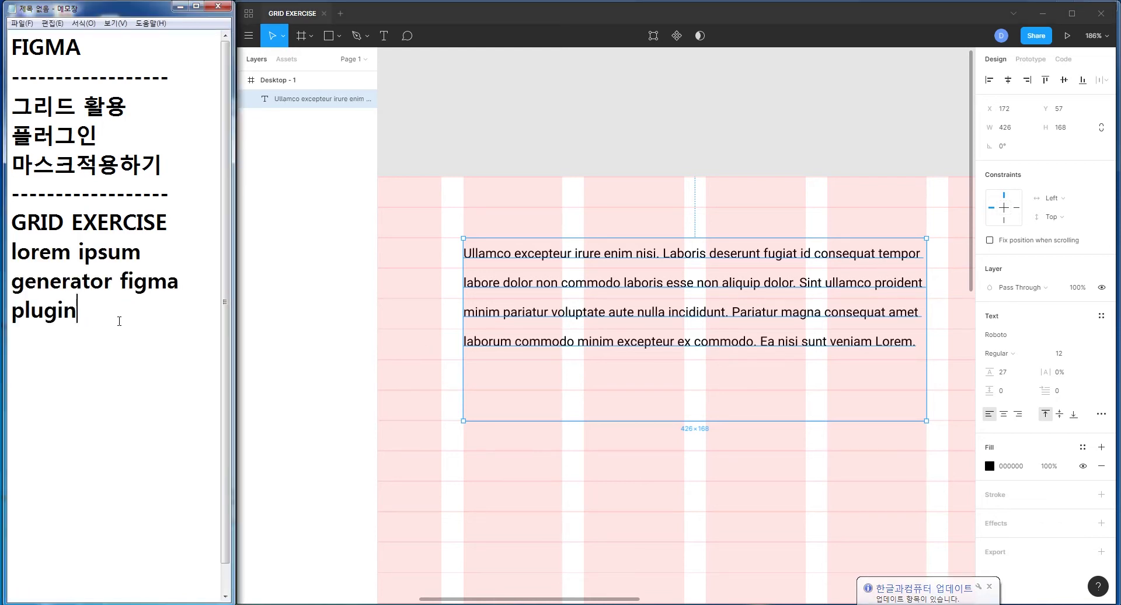
- Note 27 in Notepad and calculate 27 ÷ 1.618 in Calculator
key(Return)
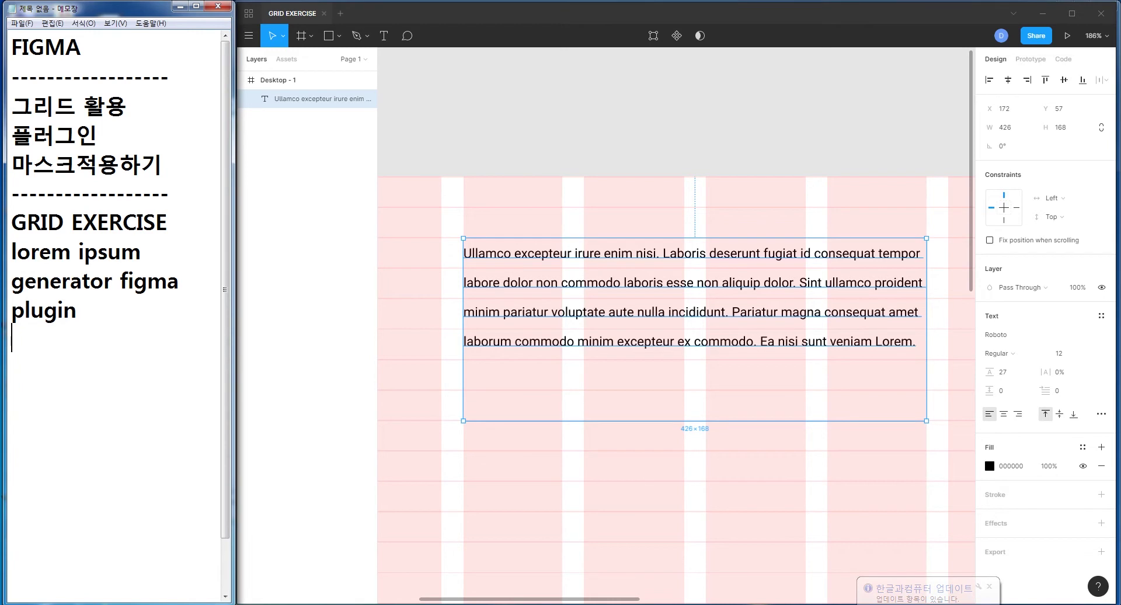
text(2)
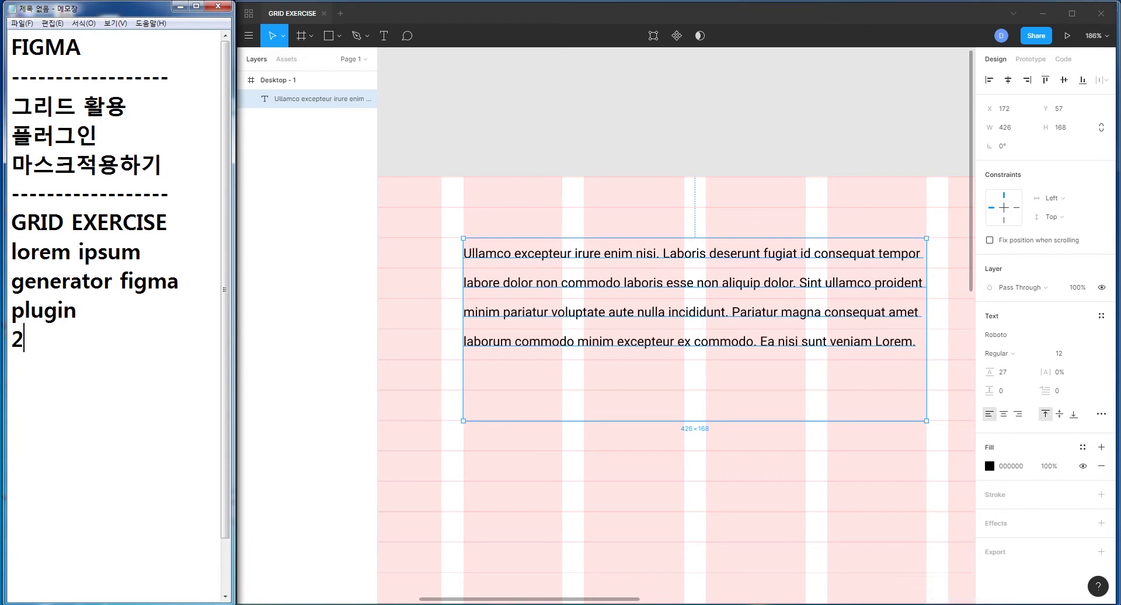
text(7)
key(super)
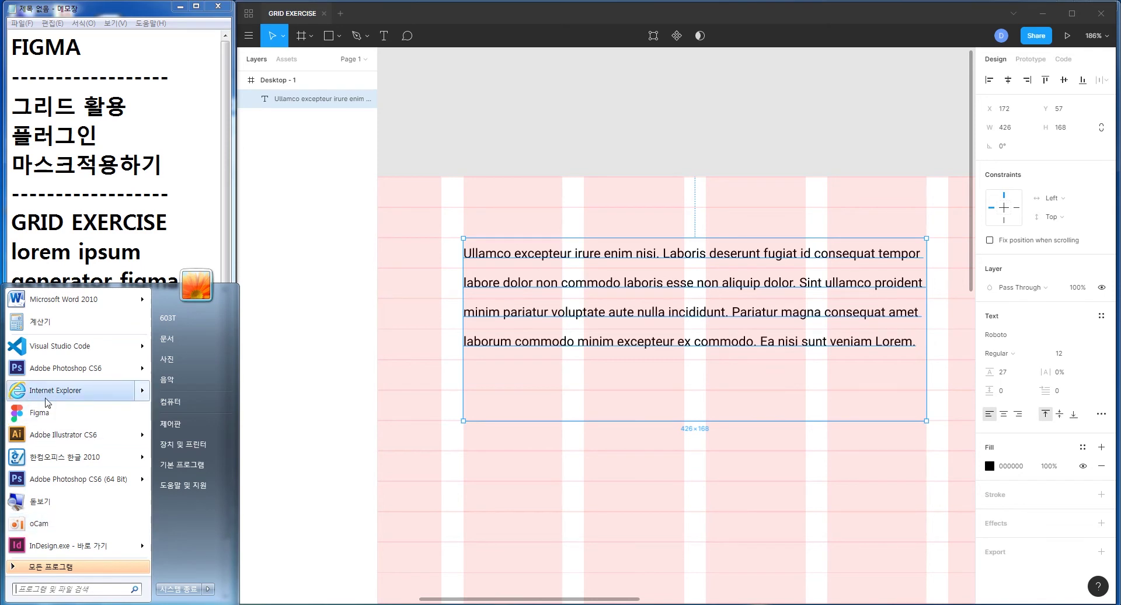
click(38, 323)
text(27)
key(slash)
text(1.618)
key(Return)
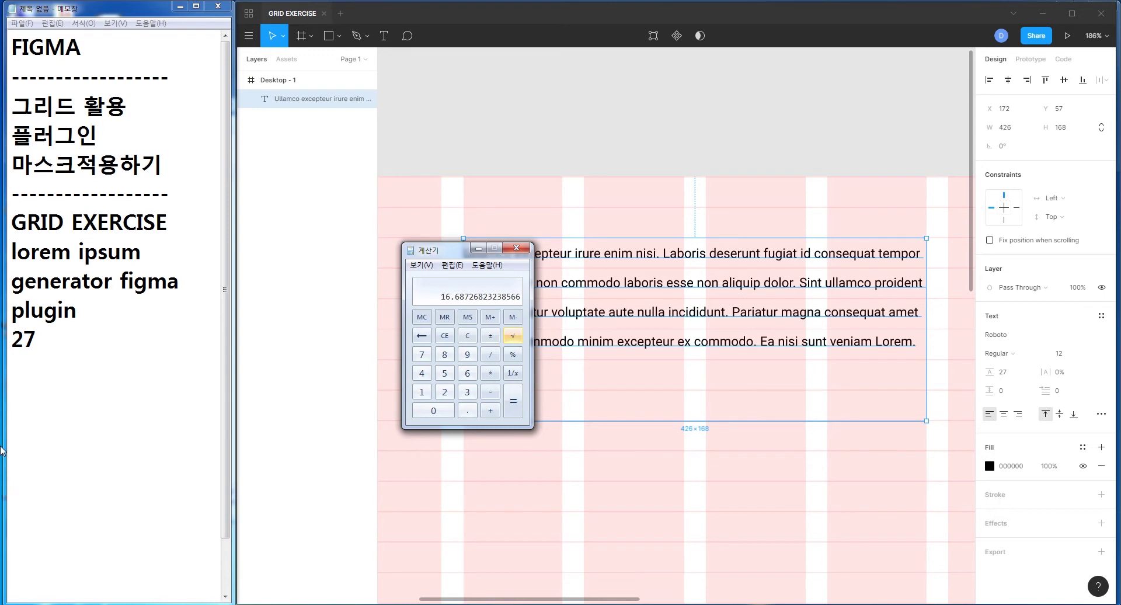
- Add the notes '16~17 * 1.618 라인' and '라이트 황금비율', then close Calculator
key(alt+Tab)
text(16)
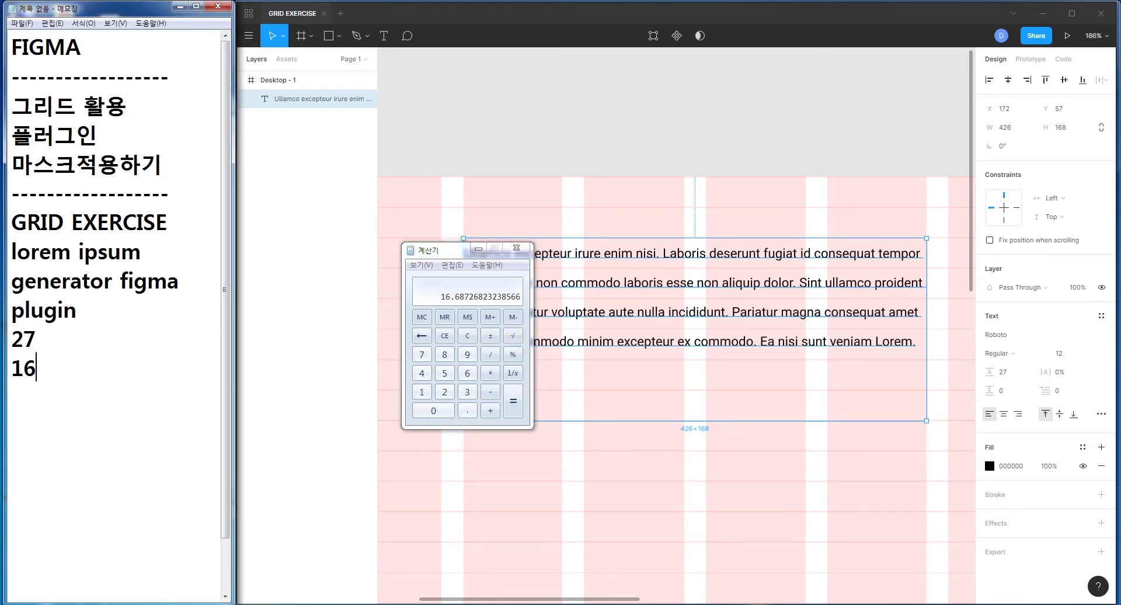
text(~17)
text(* )
text(1.618 라인)
key(Return)
text(라이트 황비)
key(BackSpace)
key(BackSpace)
text(ㄱ금비율)
key(Return)
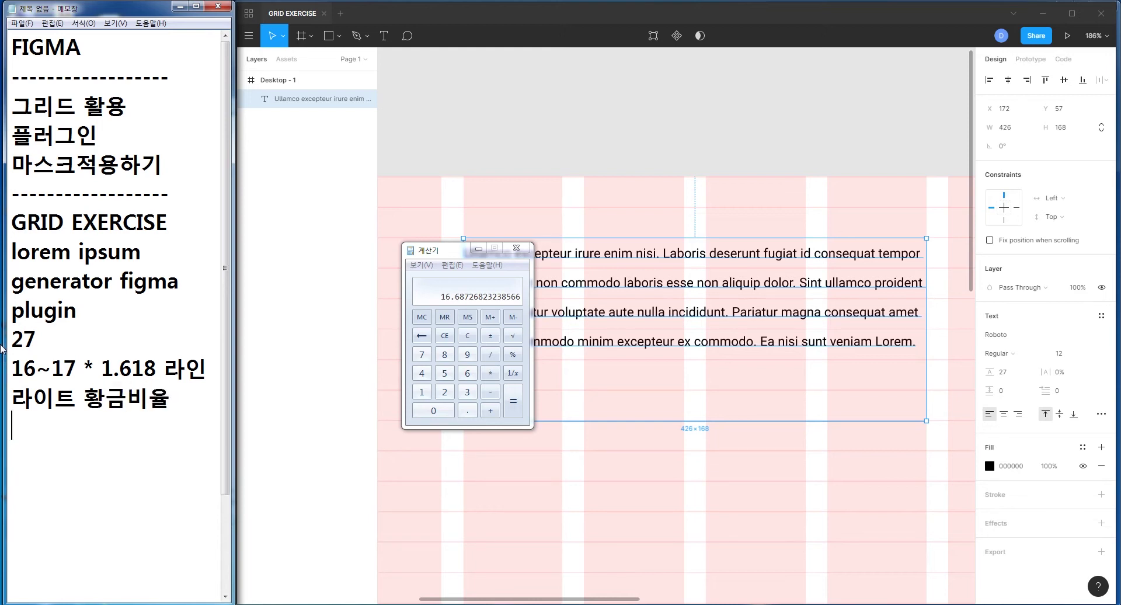
double_click(4, 337)
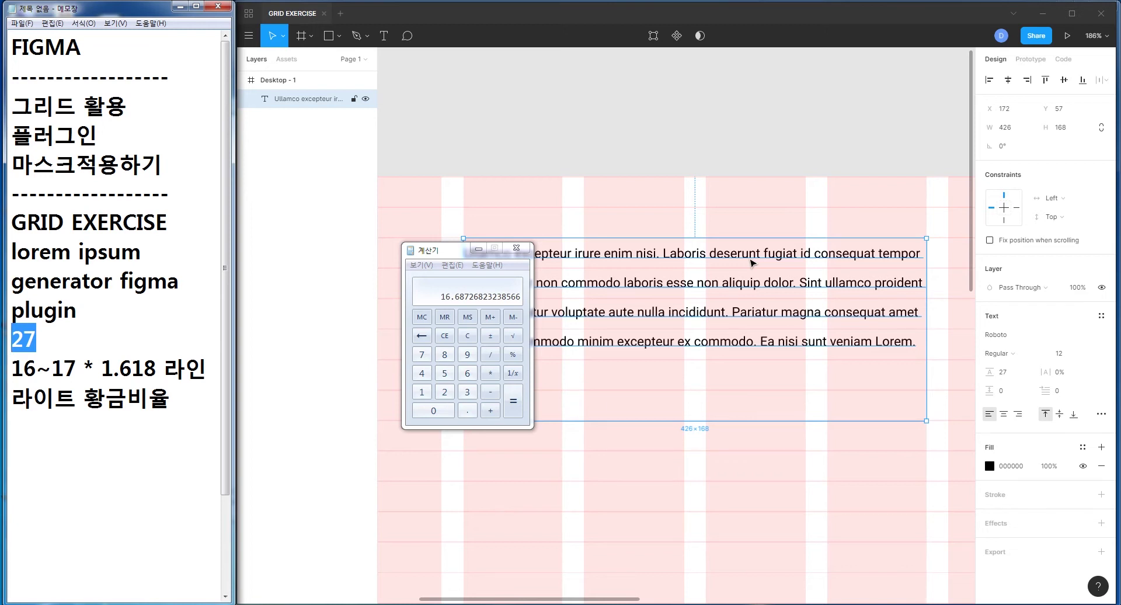
click(75, 444)
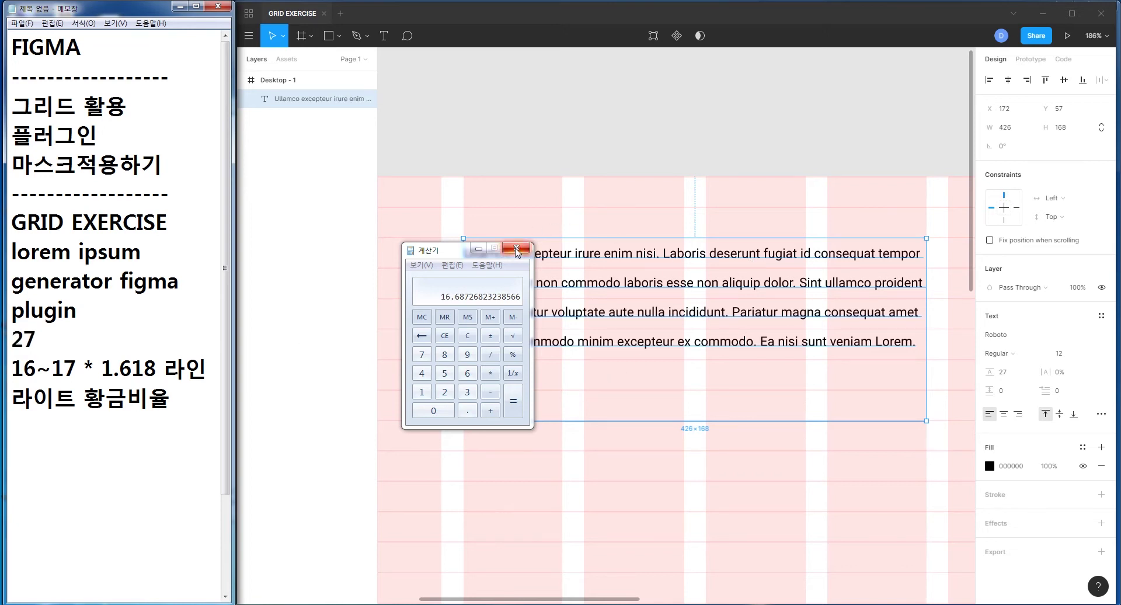
click(673, 233)
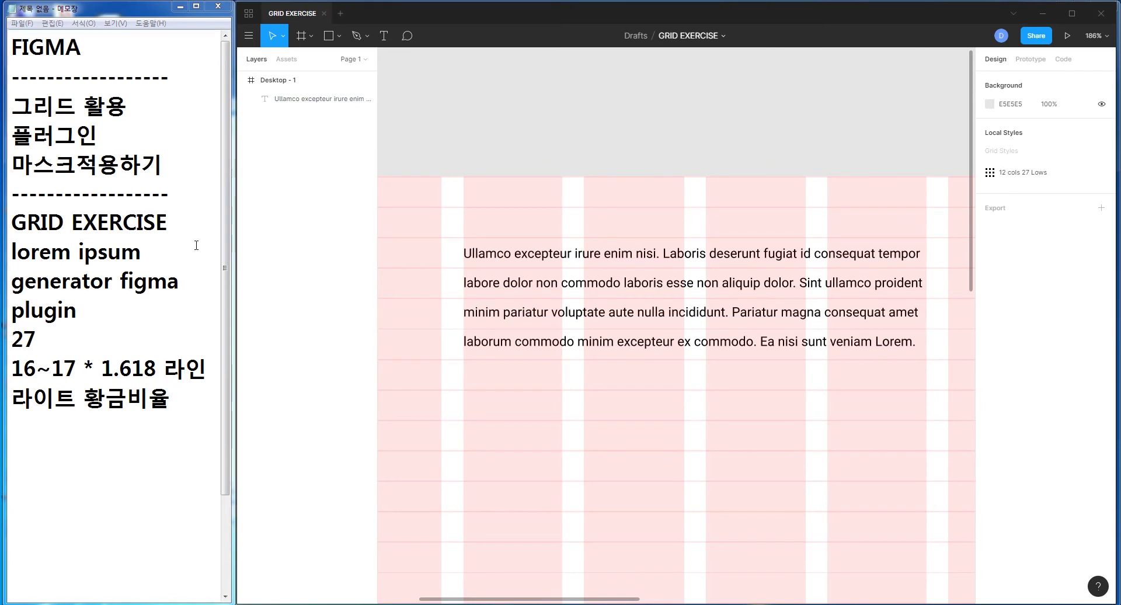
click(188, 385)
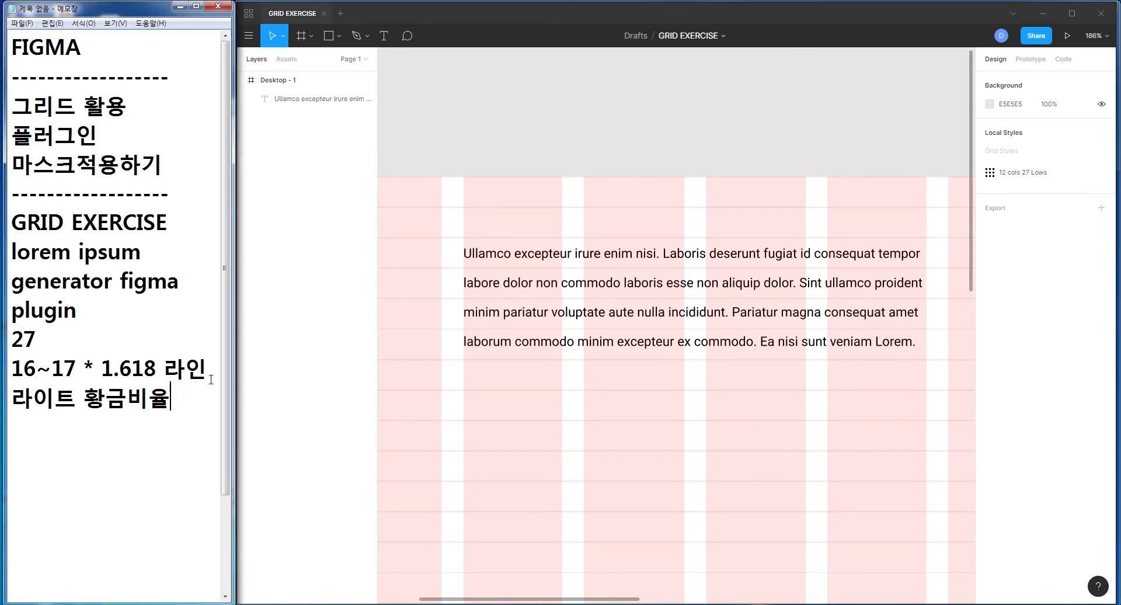
click(41, 368)
drag(39, 368, 10, 374)
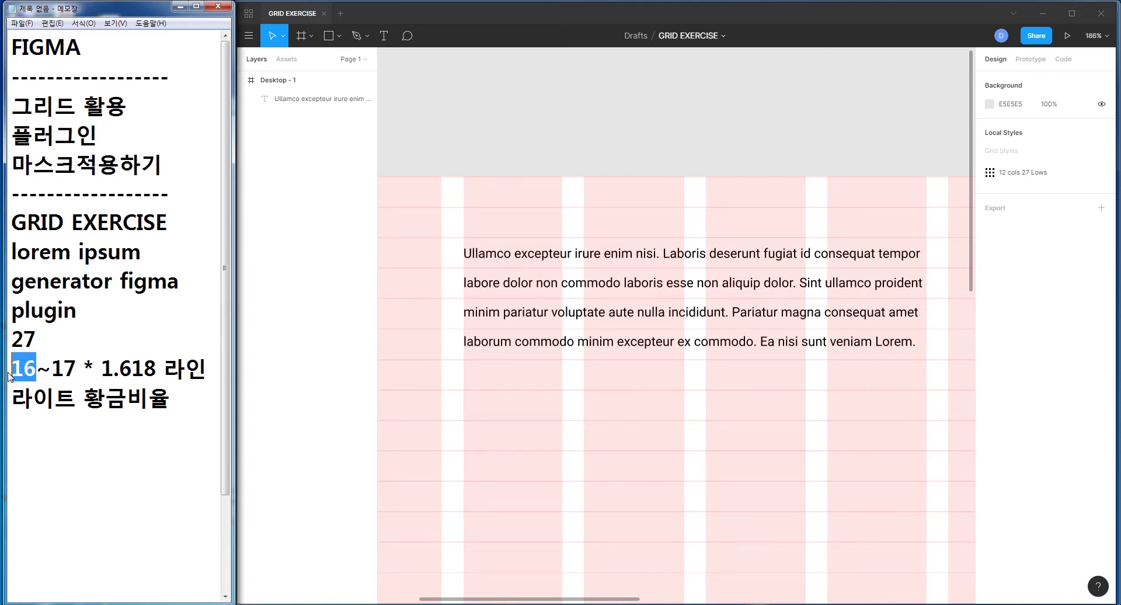
click(76, 368)
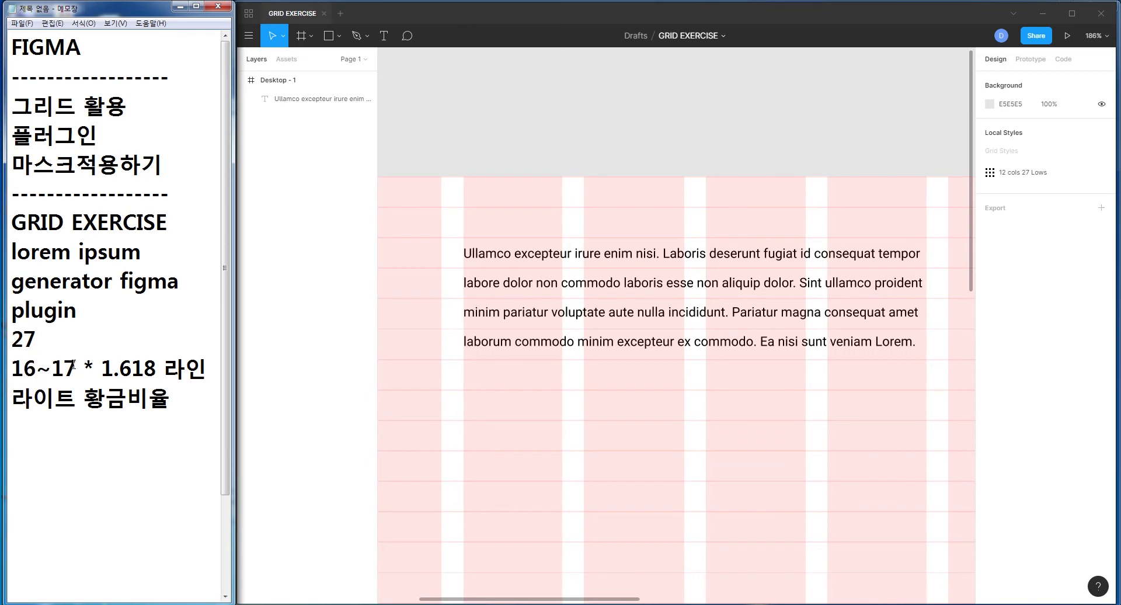
double_click(23, 368)
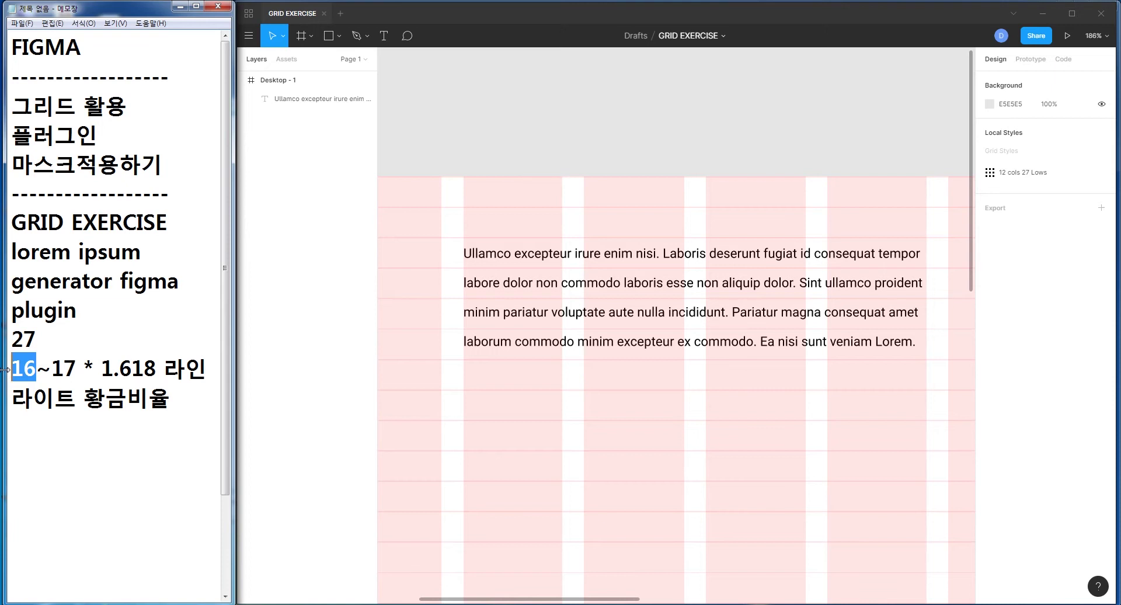
click(639, 111)
- Create a 768×1024 iPad mini frame from the Tablet presets on empty canvas beside Desktop - 1
key(shift+1)
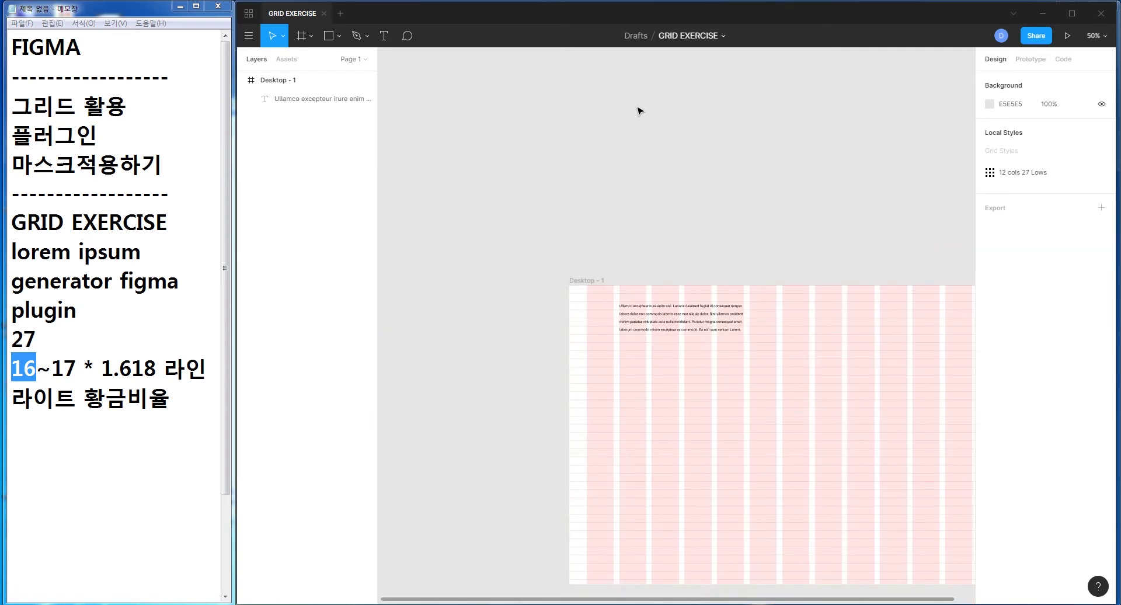
drag(798, 192, 396, 167)
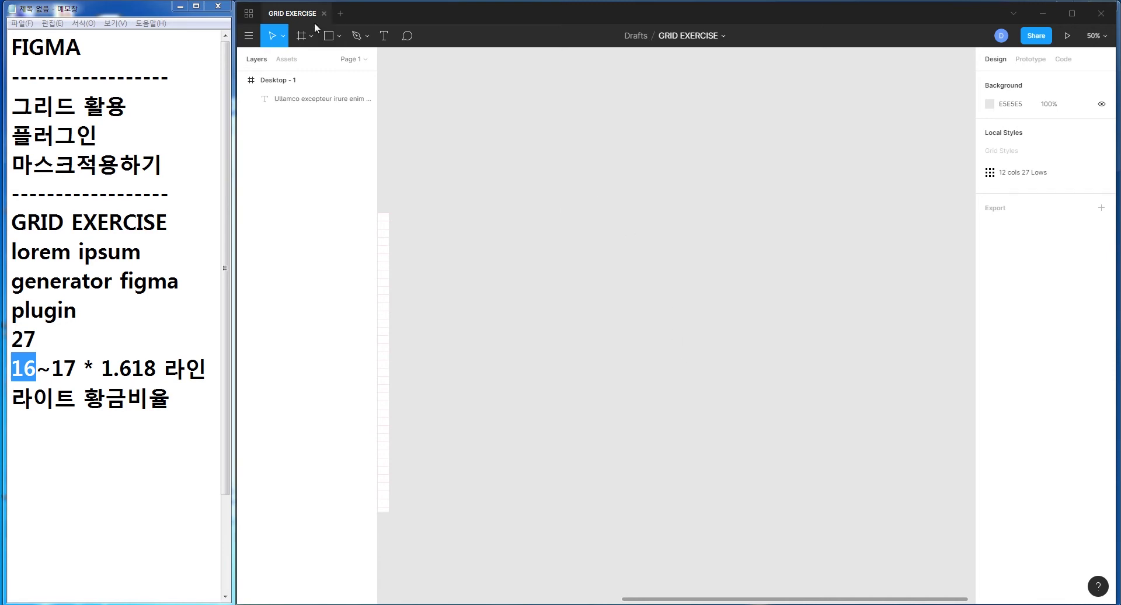
click(329, 37)
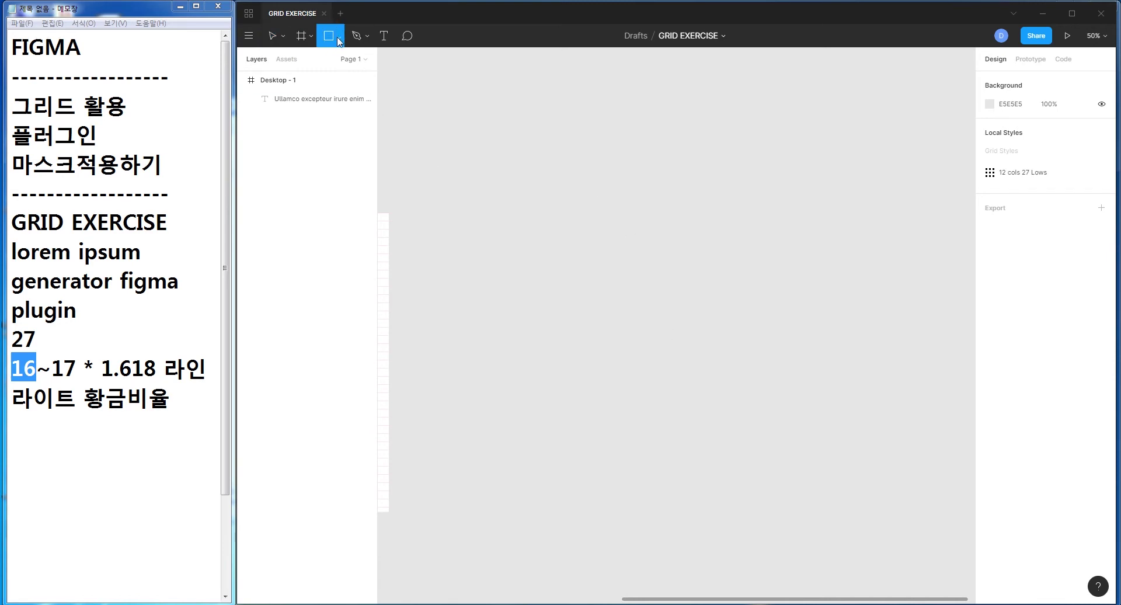
click(301, 36)
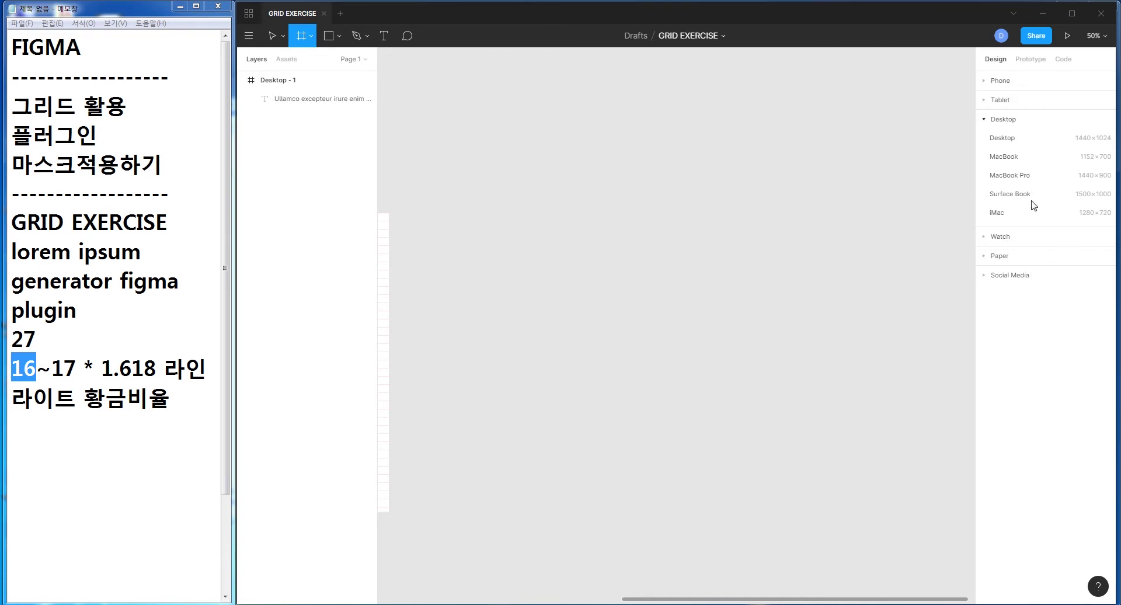
click(984, 119)
click(983, 100)
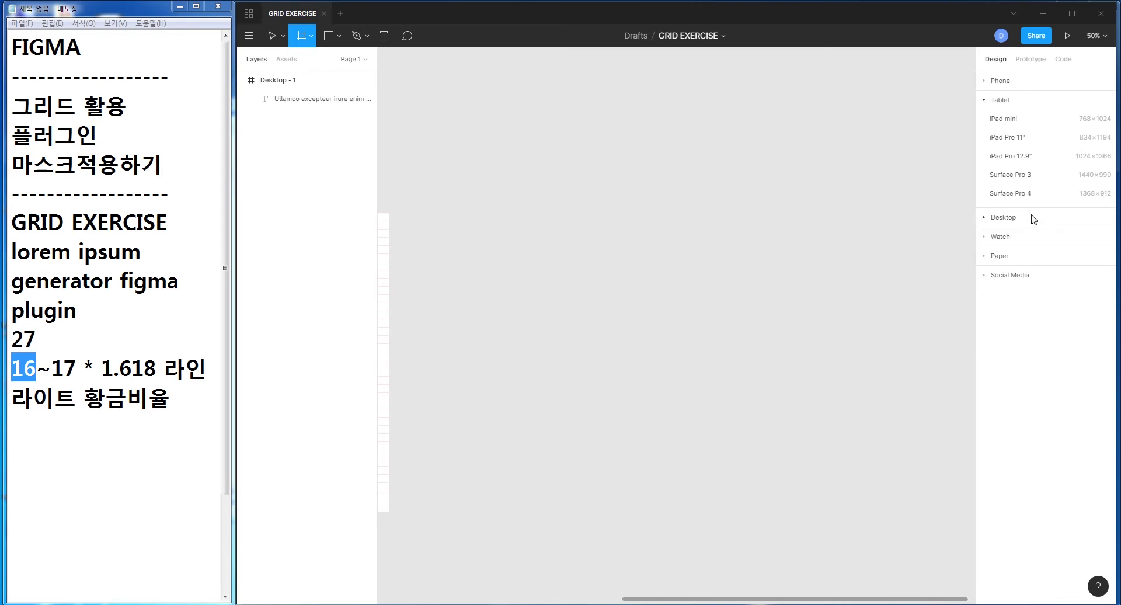
click(999, 118)
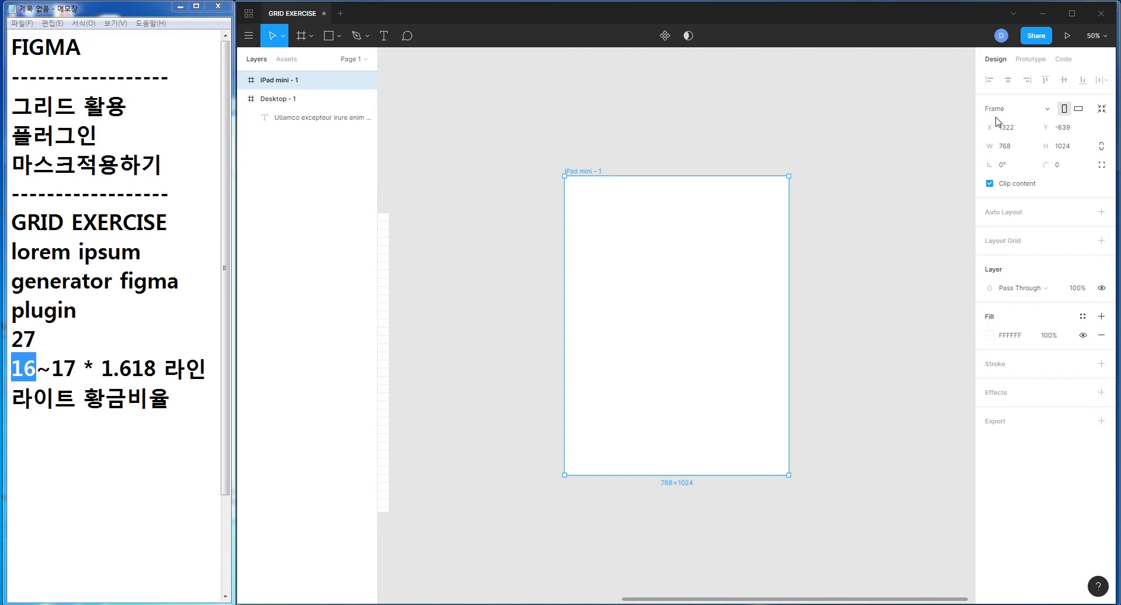
click(729, 161)
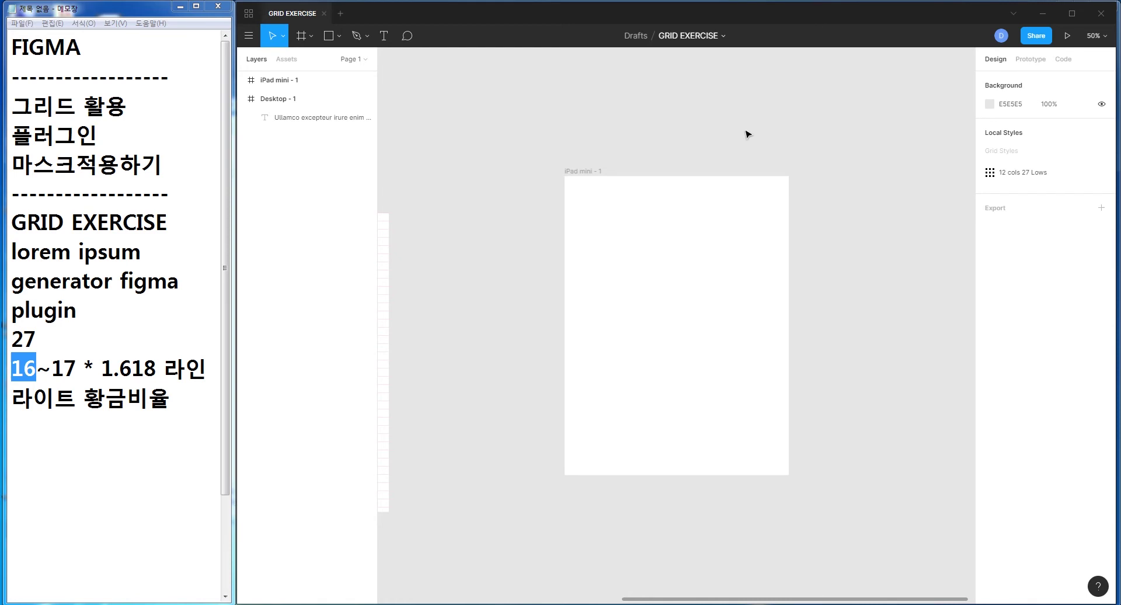
- Select the iPad mini - 1 frame, choose the Rectangle tool and view it at 100%
click(657, 254)
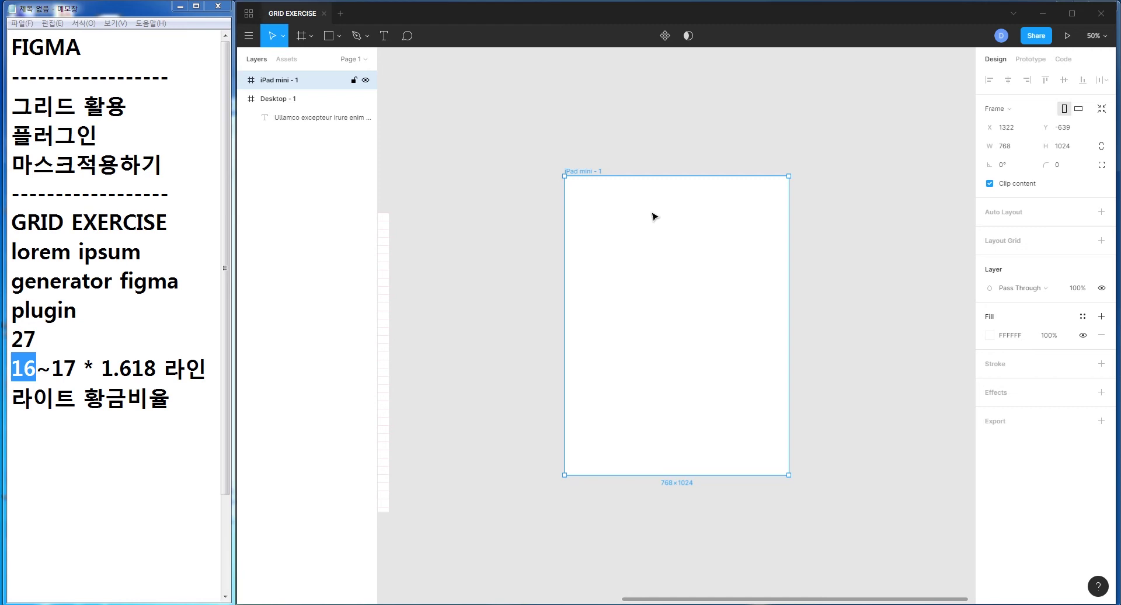
click(328, 36)
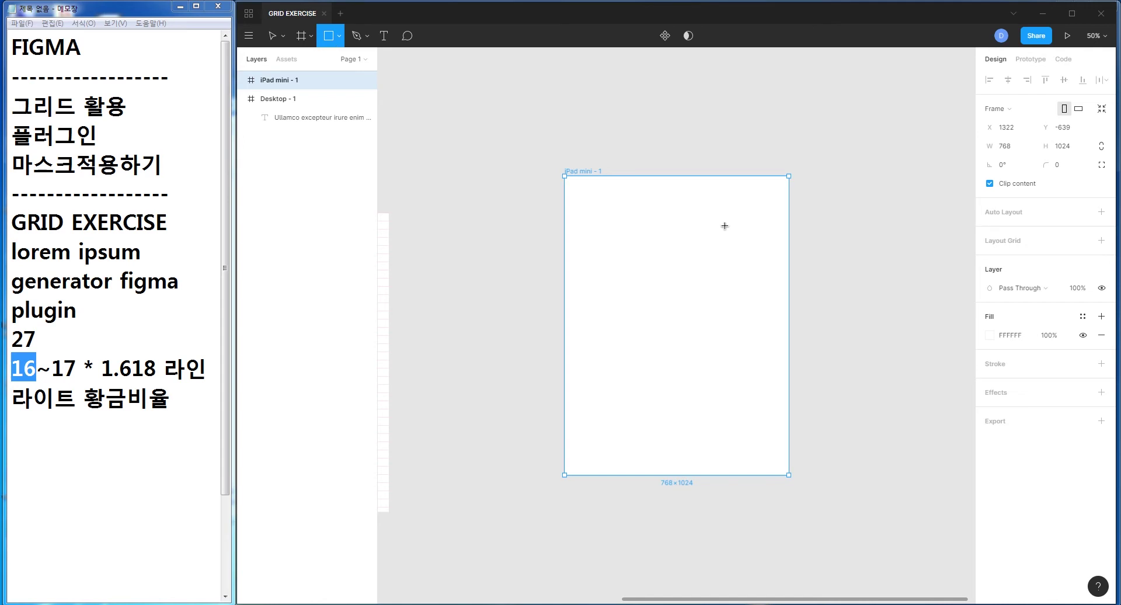
click(1101, 37)
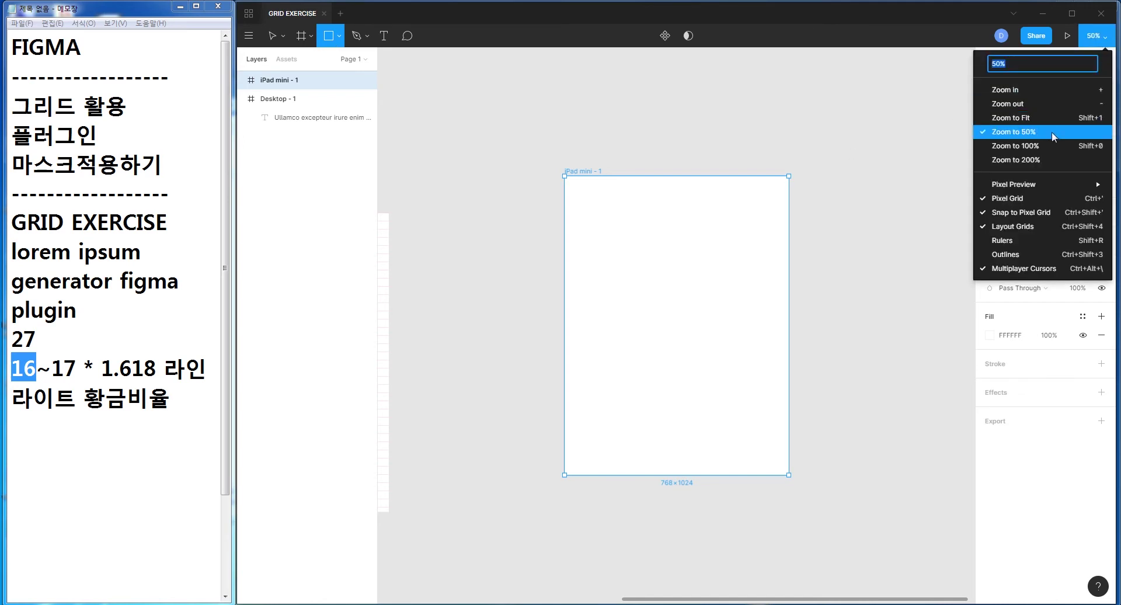
click(1066, 146)
drag(783, 212, 713, 300)
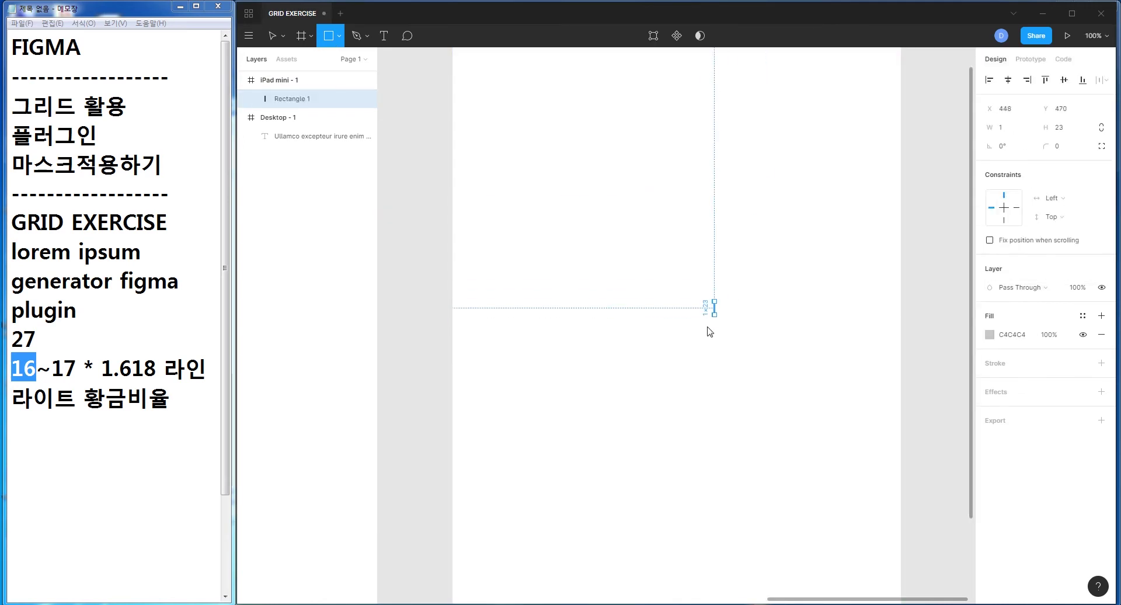
- Draw a 200×234 grey rectangle, duplicate it twice to the right, and group all three
key(ctrl+z)
mouse_move(776, 160)
mouse_down()
mouse_move(738, 307)
mouse_move(723, 260)
mouse_up()
key(r)
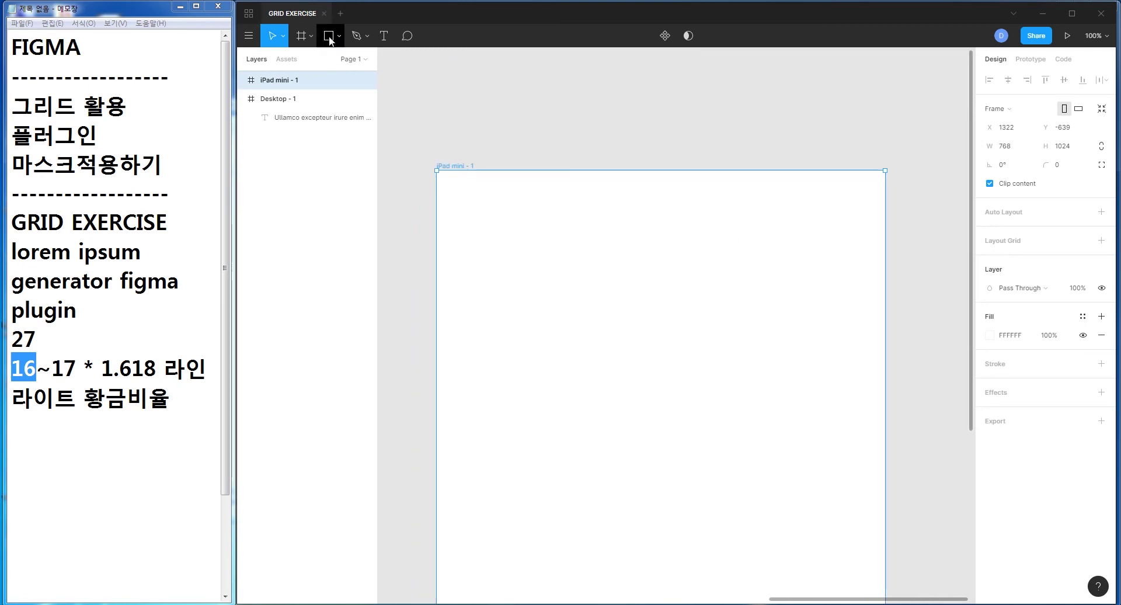
mouse_move(480, 234)
mouse_down()
mouse_move(617, 352)
mouse_move(599, 374)
mouse_up()
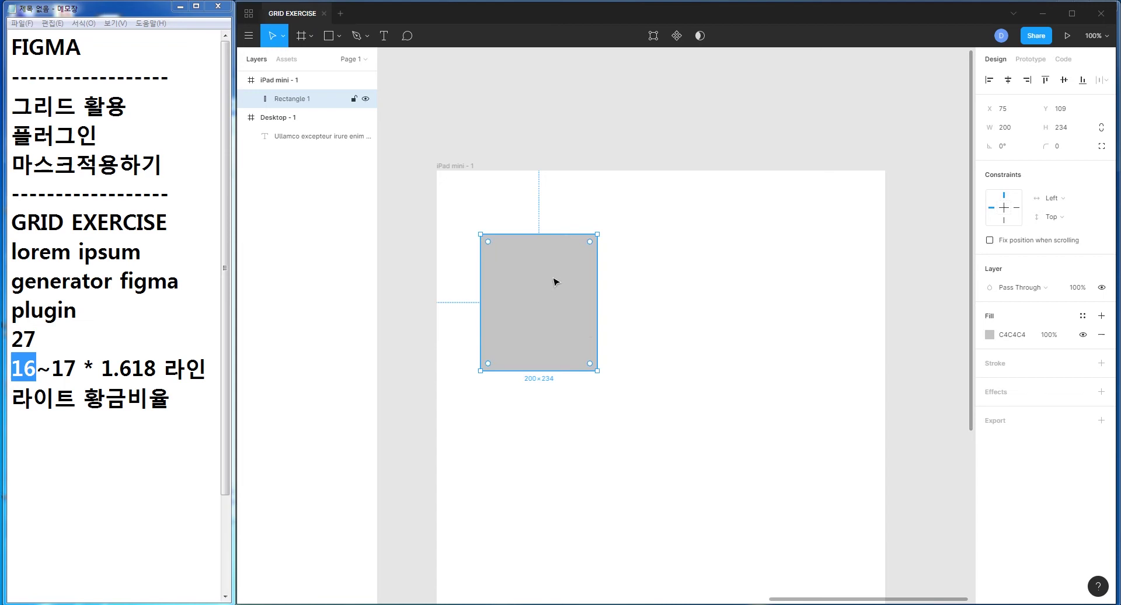
drag(523, 305, 662, 300)
key(ctrl+d)
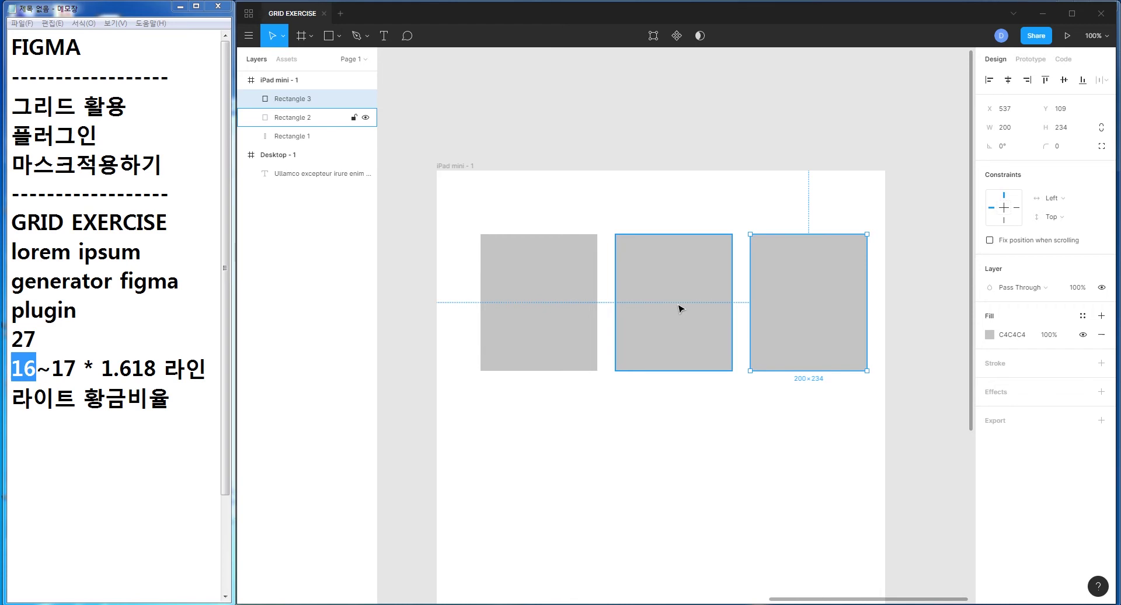
click(582, 146)
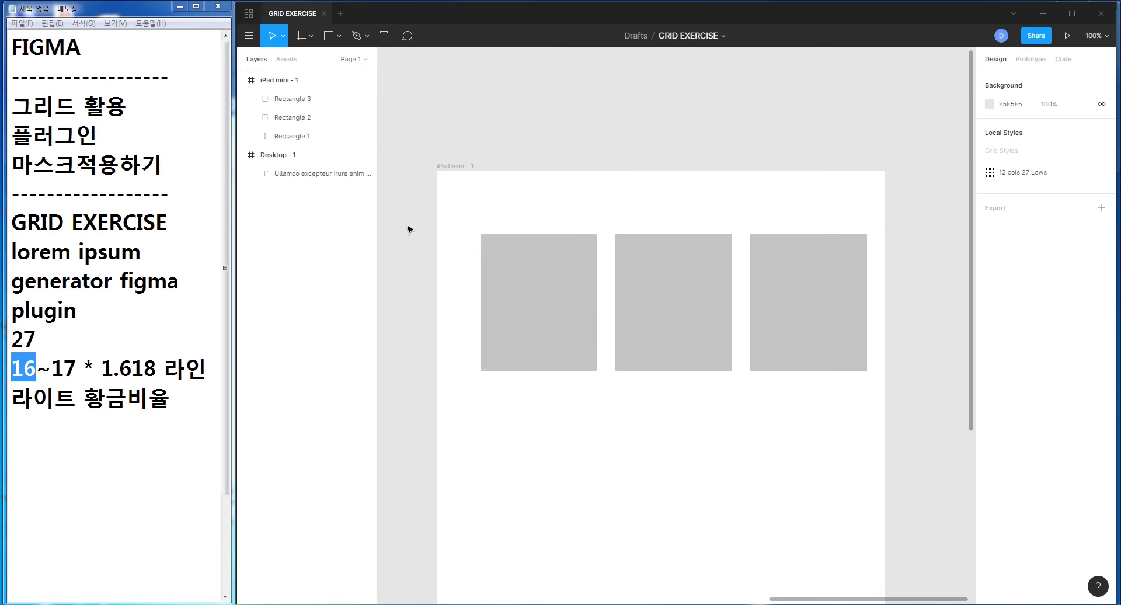
drag(406, 224, 897, 413)
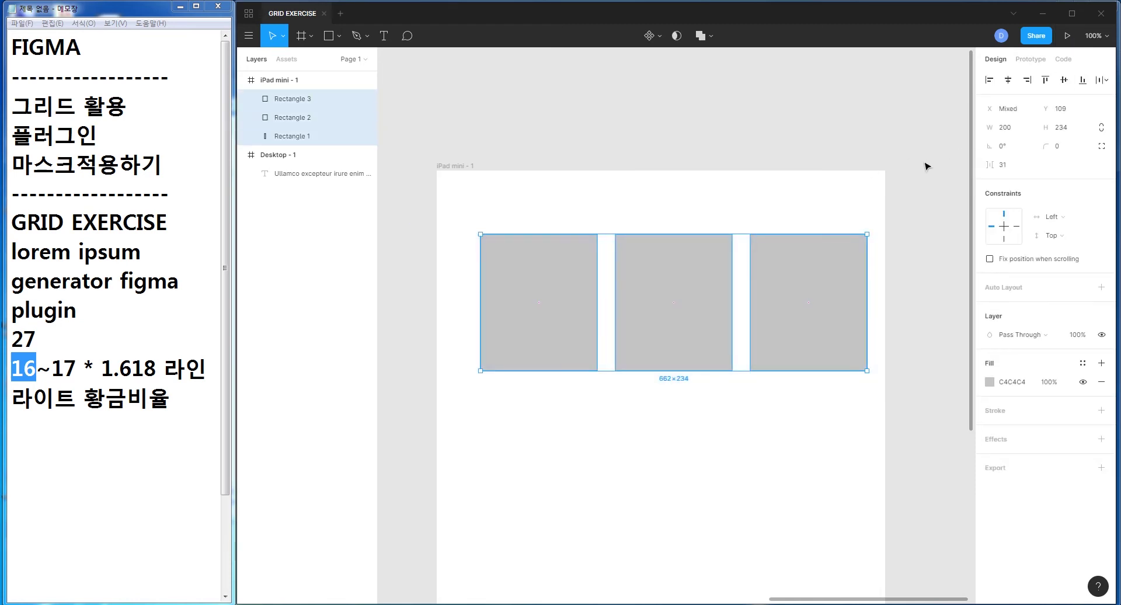
key(ctrl+g)
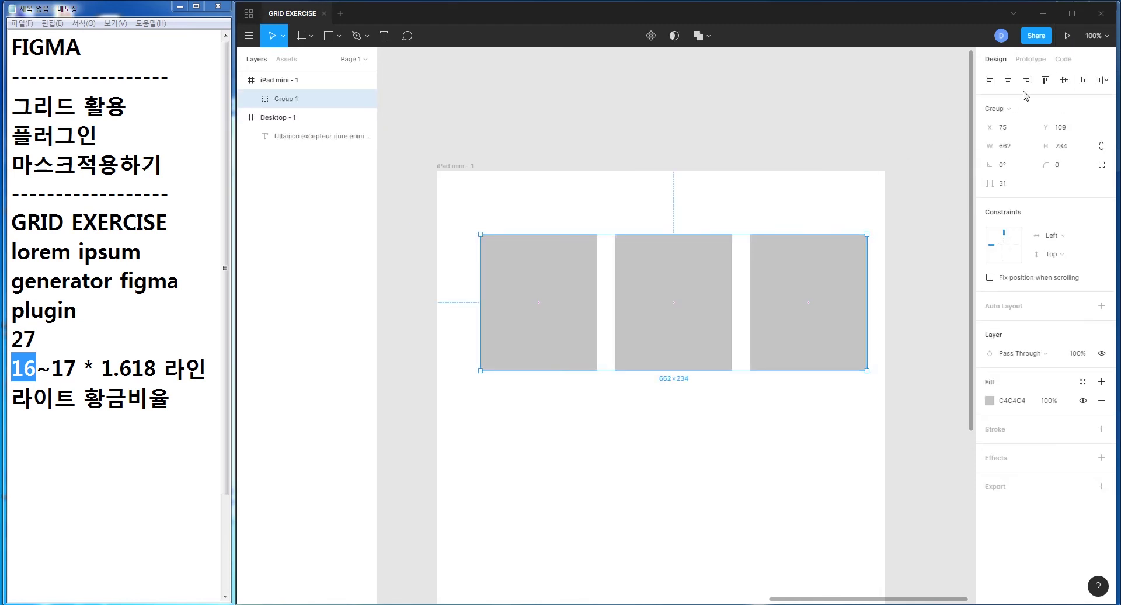
- Centre the rectangle group horizontally in the iPad frame and zoom out to 50%
click(1008, 80)
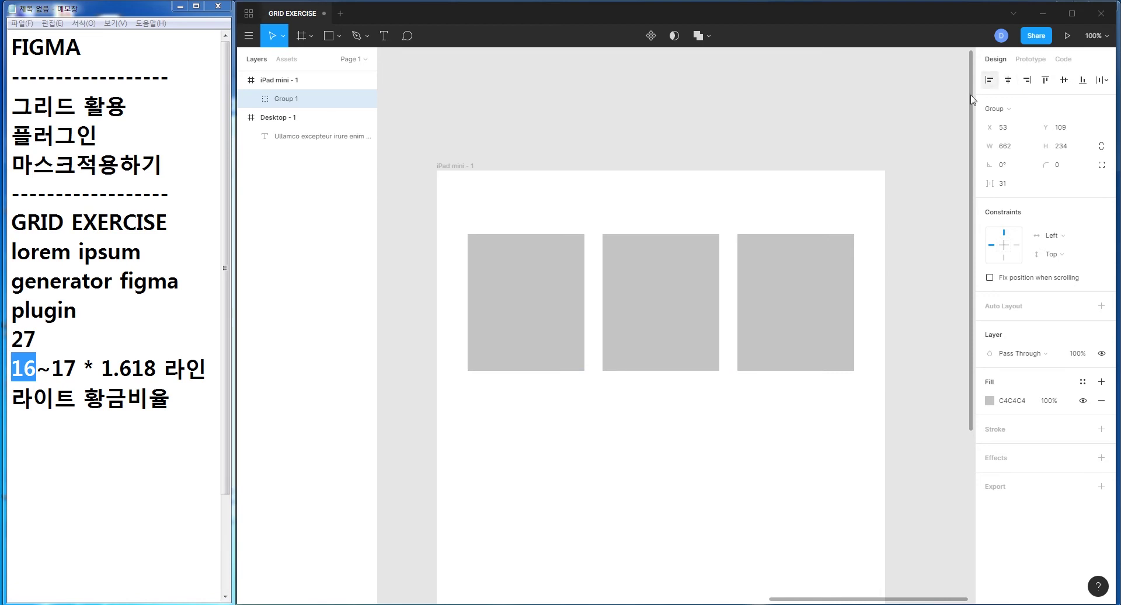
click(800, 124)
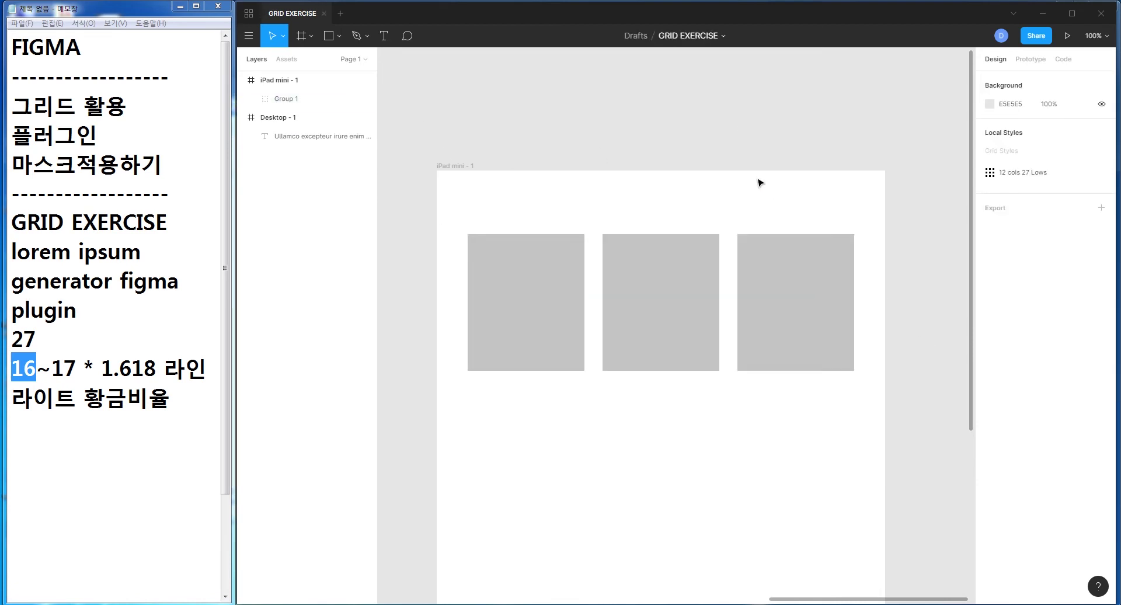
drag(416, 137, 942, 390)
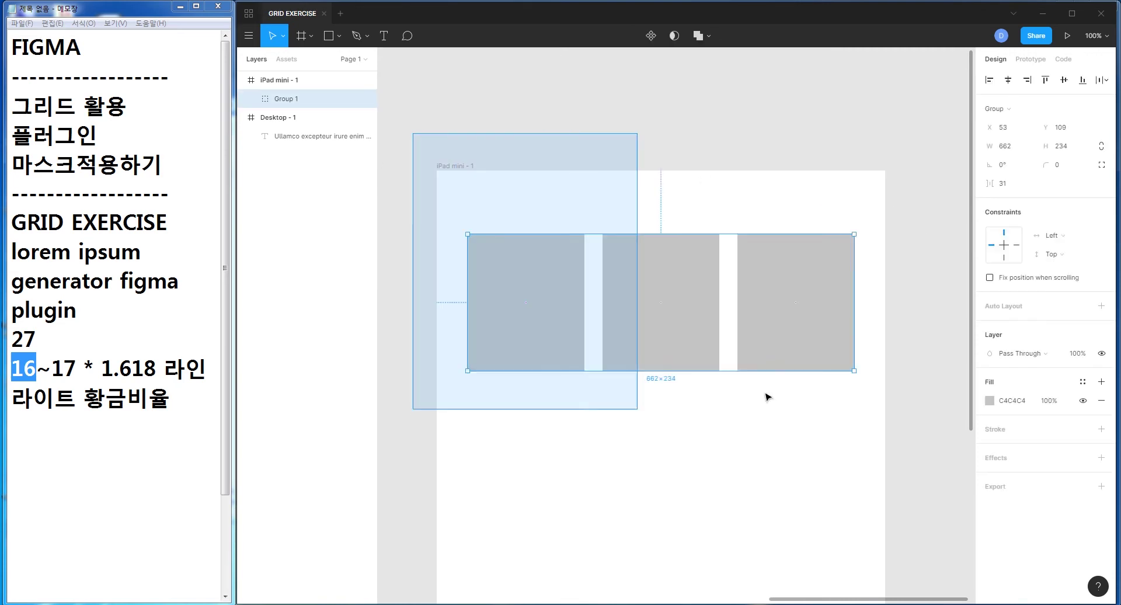
key(minus)
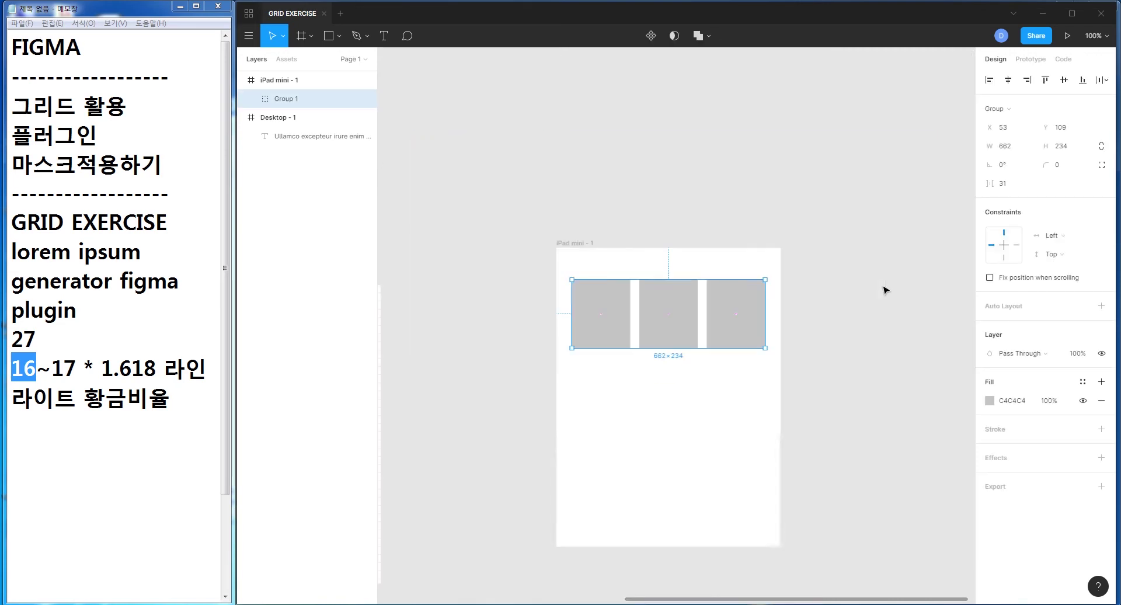
drag(856, 268, 732, 220)
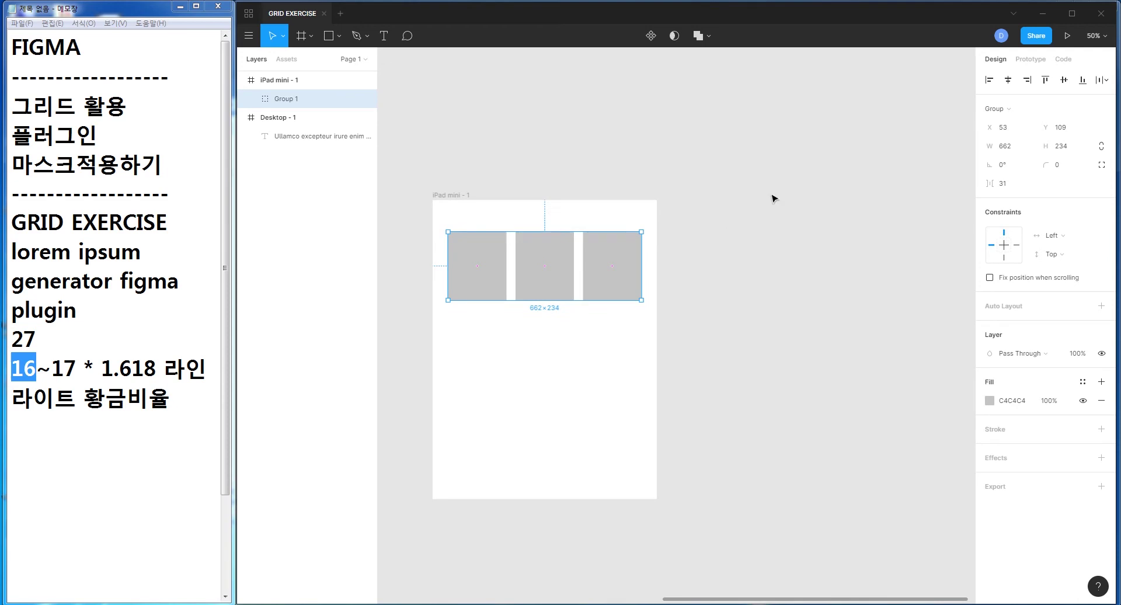
click(511, 162)
- Alt-drag iPad mini - 1 to the right to create the iPad mini - 2 copy
click(456, 283)
click(454, 196)
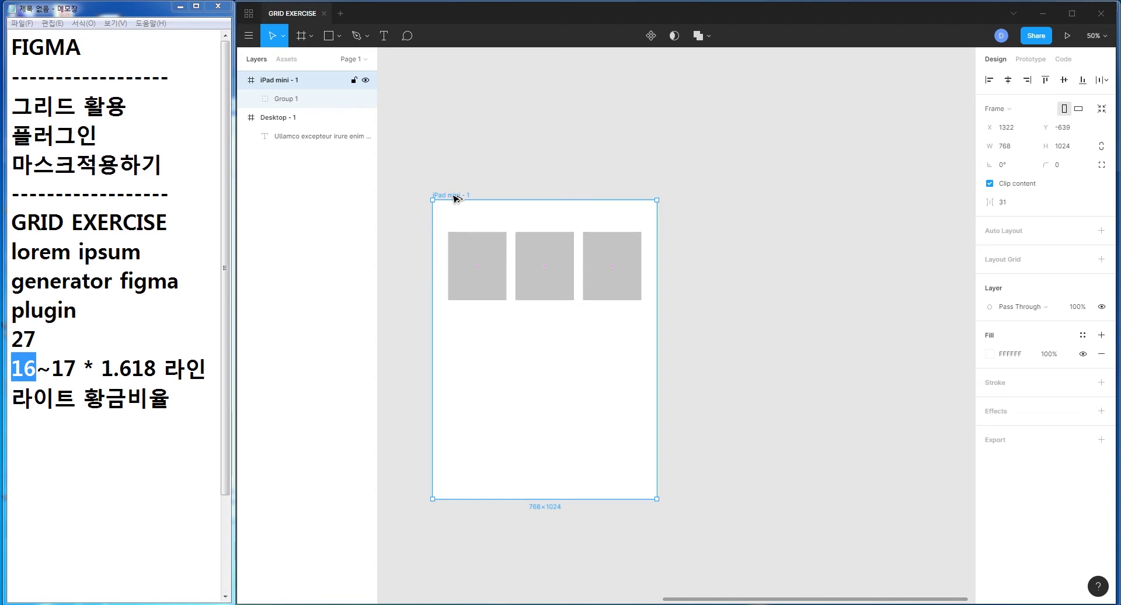
alt+drag(454, 197, 709, 198)
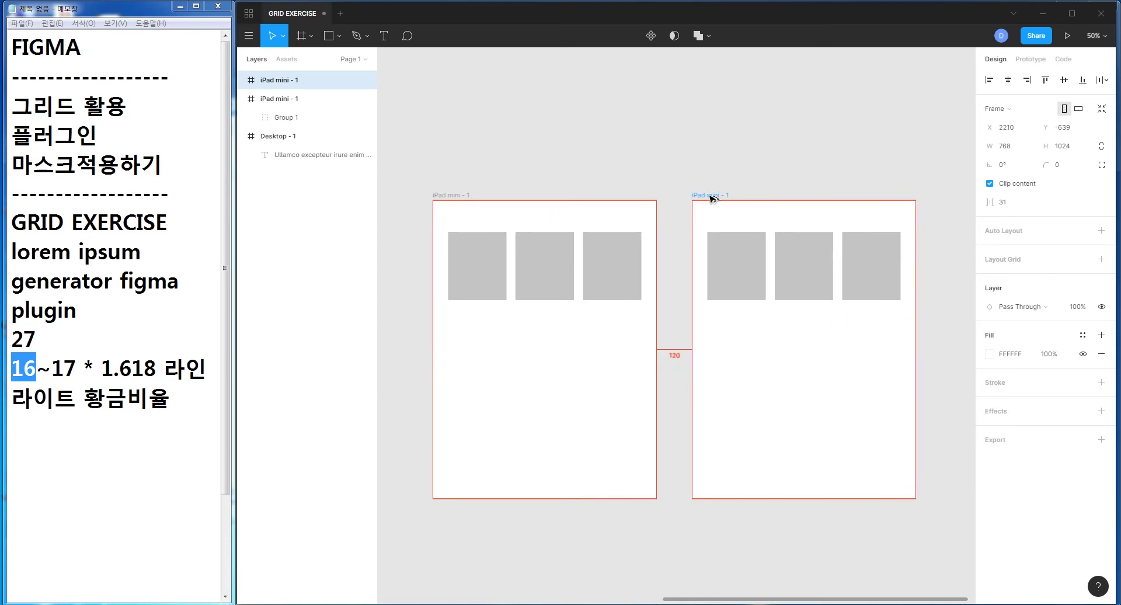
click(827, 127)
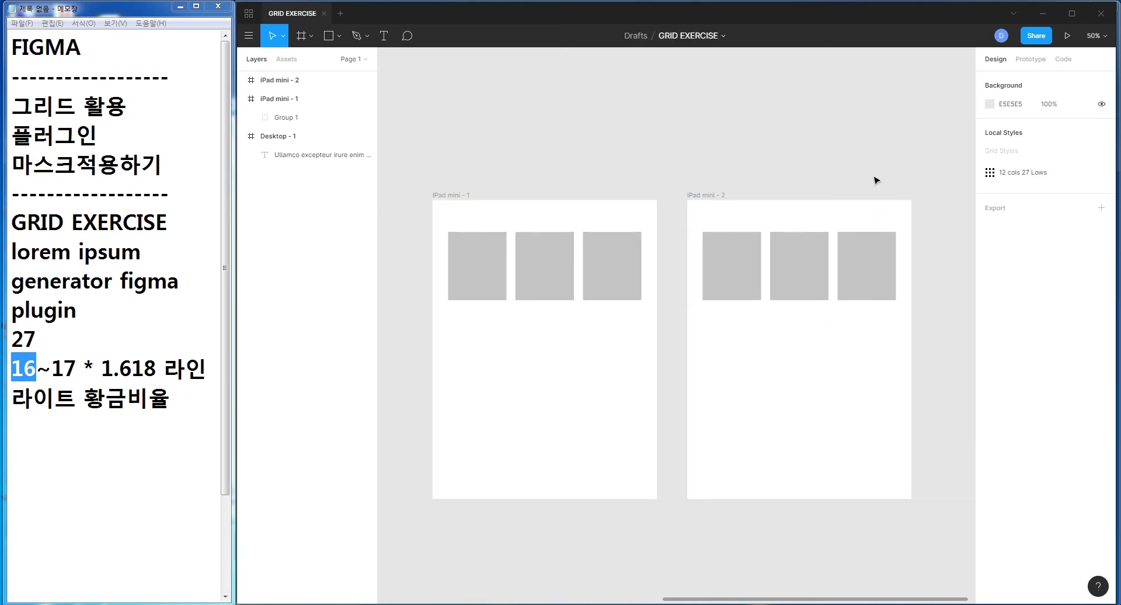
click(711, 194)
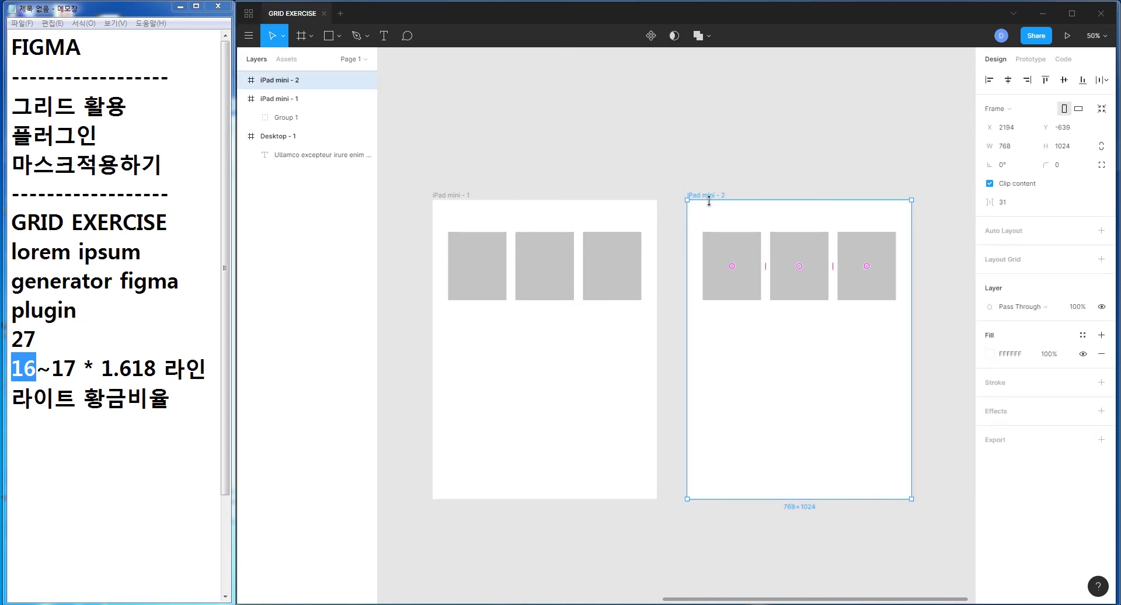
- Set the iPad mini - 2 frame's width to 480
mouse_move(909, 243)
mouse_down()
mouse_move(932, 235)
mouse_move(814, 232)
mouse_move(847, 233)
mouse_move(825, 230)
mouse_up()
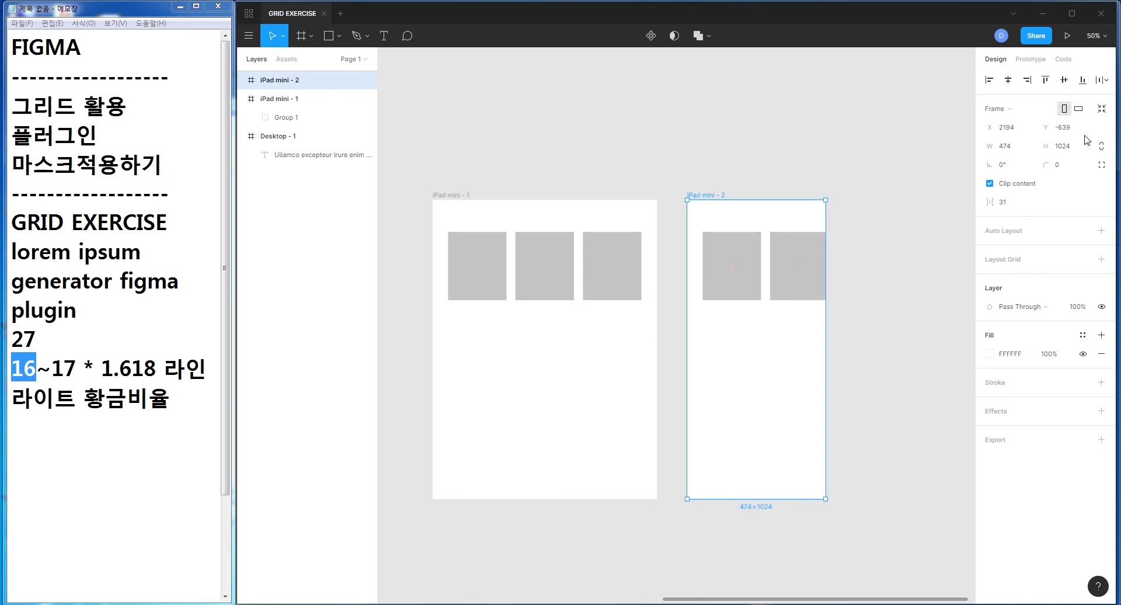
click(1012, 151)
text(4)
text(80)
key(Return)
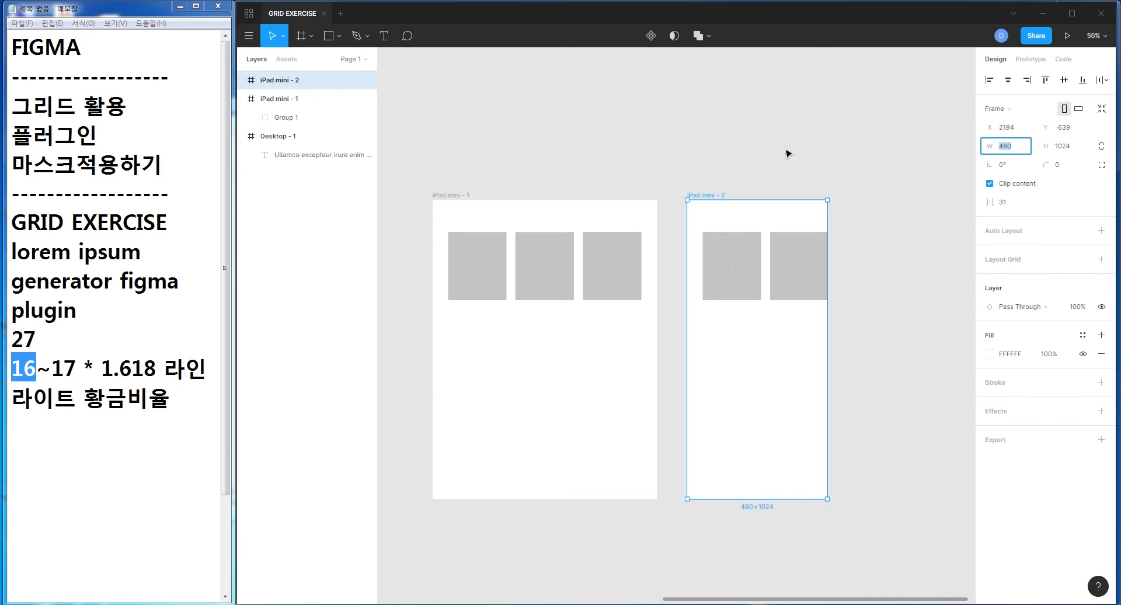
- Compare the clipped rectangle groups, then delete the iPad mini - 2 frame
click(778, 187)
click(747, 264)
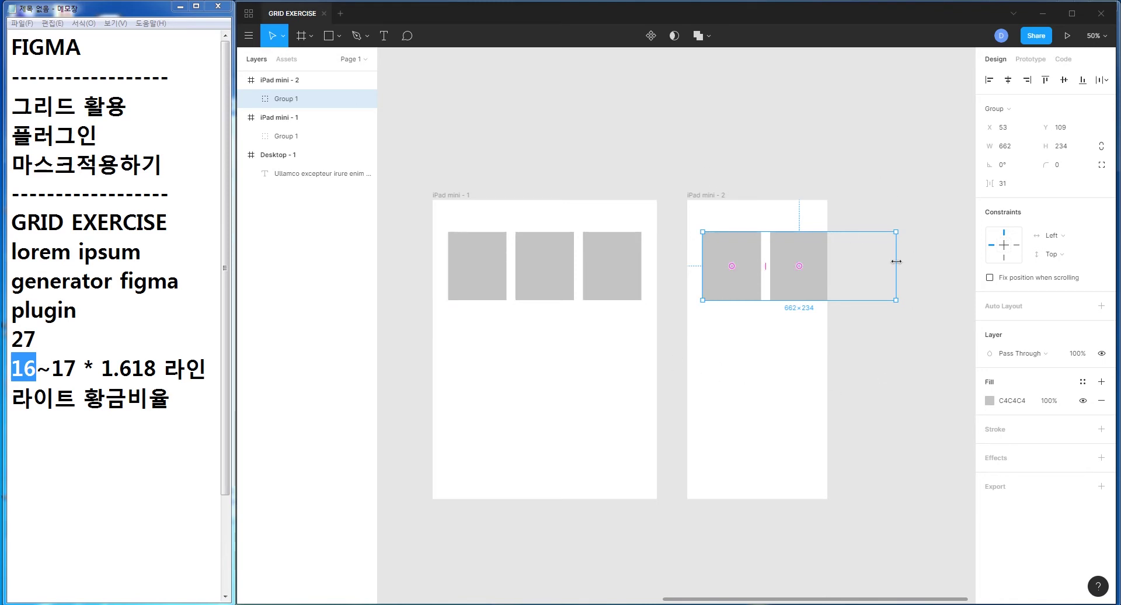
click(482, 268)
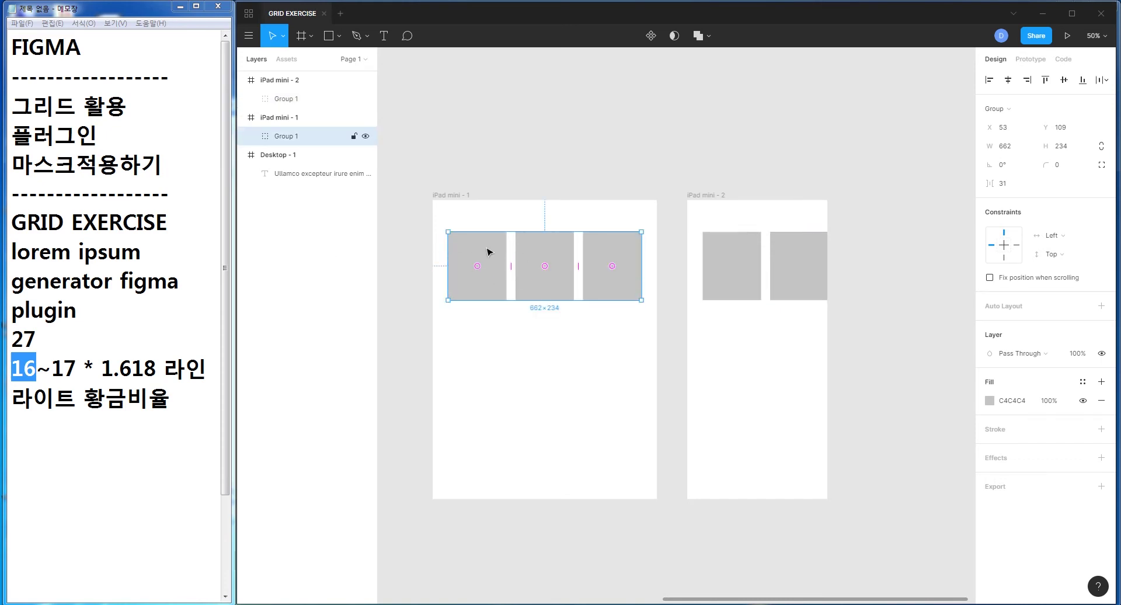
drag(683, 157, 894, 570)
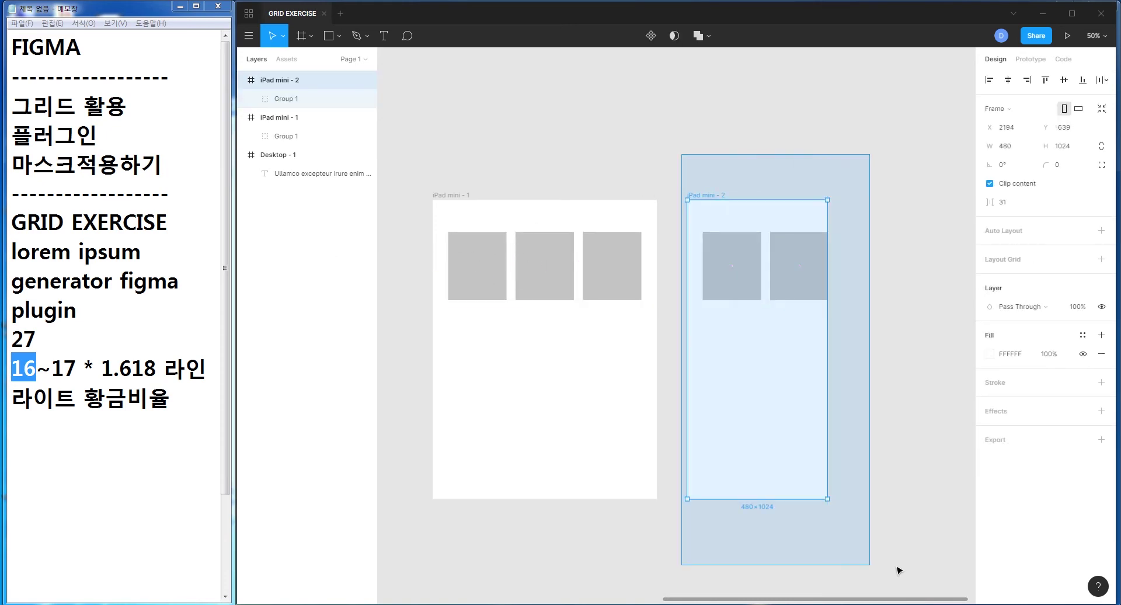
key(Delete)
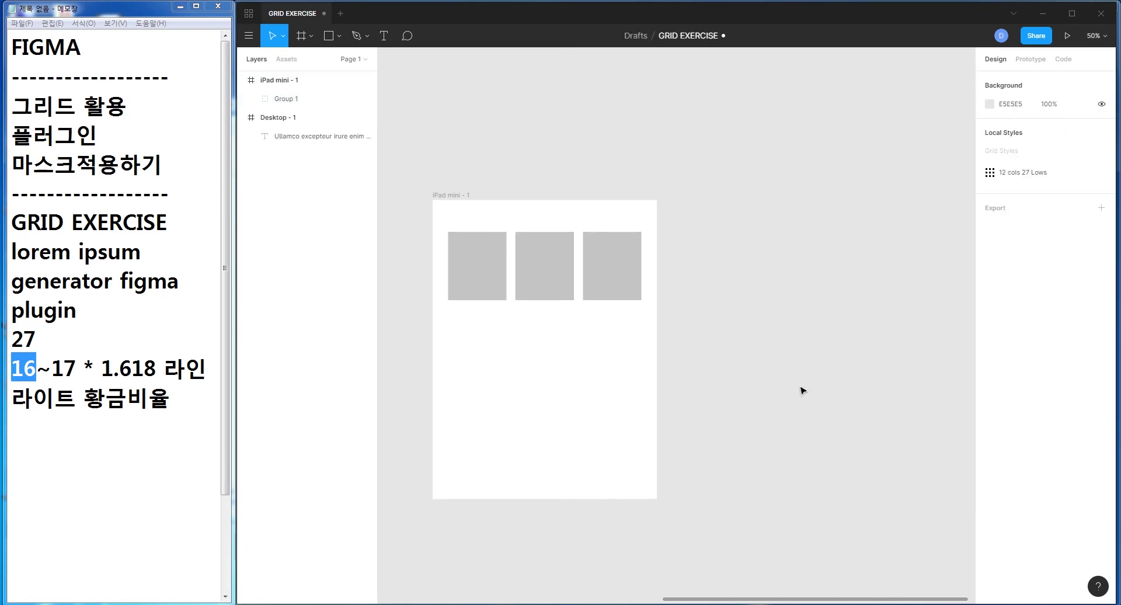
- Ungroup Group 1 into three separate rectangles and select Rectangle 1
click(453, 264)
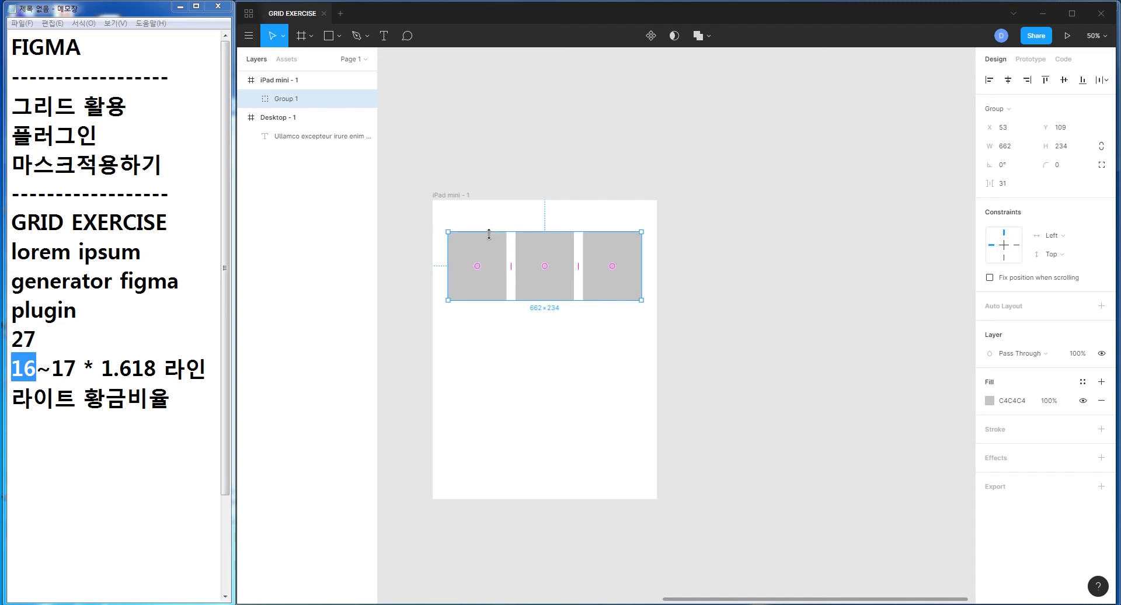
key(ctrl+shift+g)
click(480, 261)
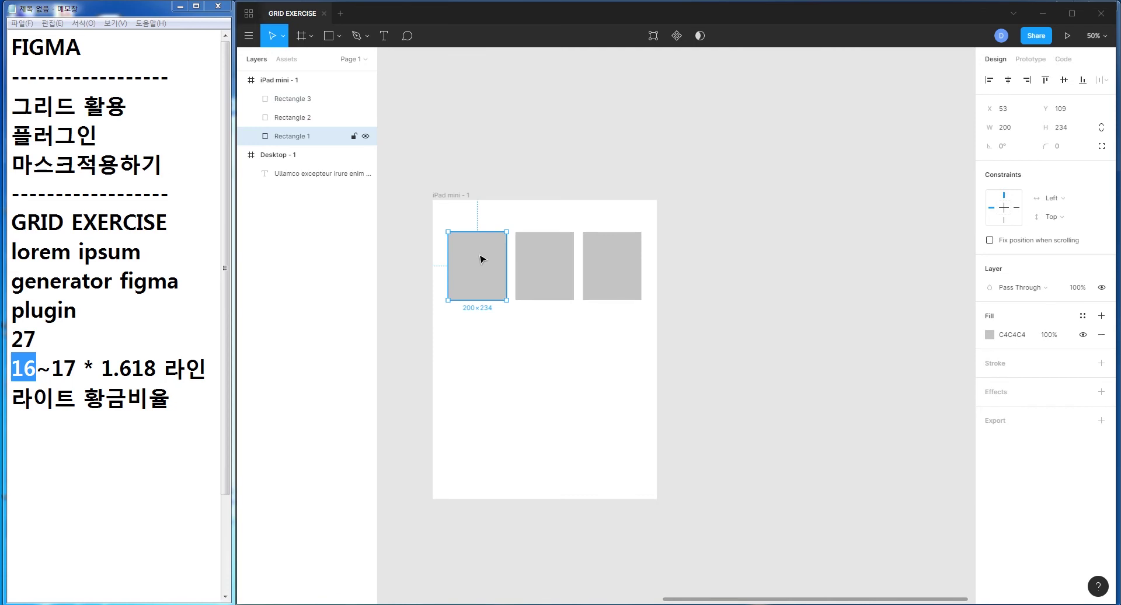
click(483, 177)
click(471, 251)
- Set Rectangle 1's horizontal constraint to Scale, then select Rectangles 2 and 3
key(ctrl+2)
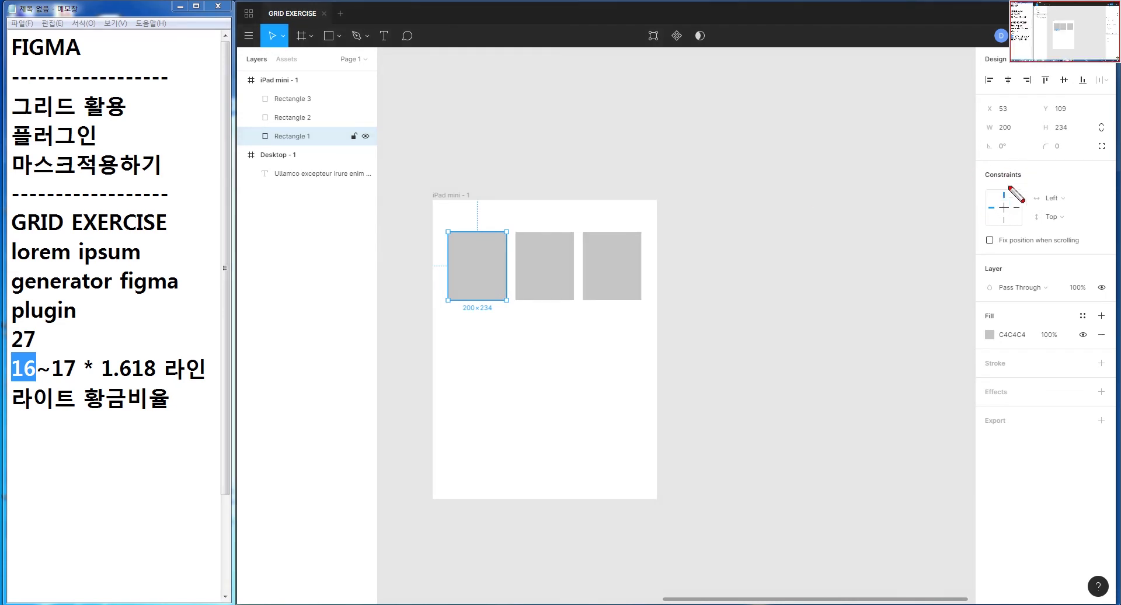
mouse_move(977, 201)
mouse_down()
mouse_move(997, 215)
mouse_move(1014, 201)
mouse_up()
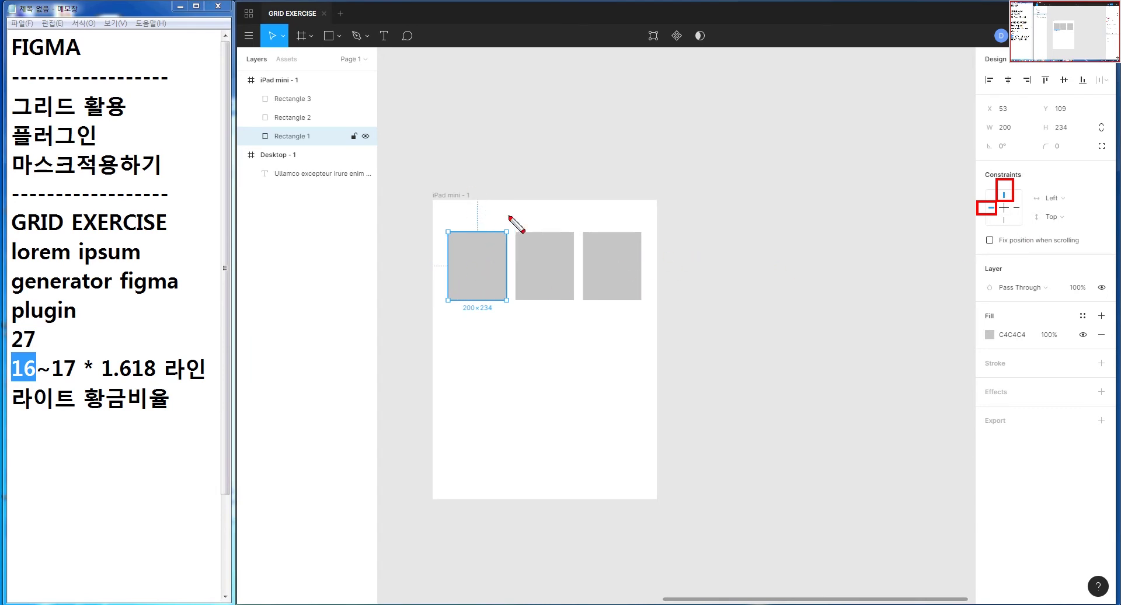
drag(466, 181, 485, 238)
drag(420, 258, 446, 272)
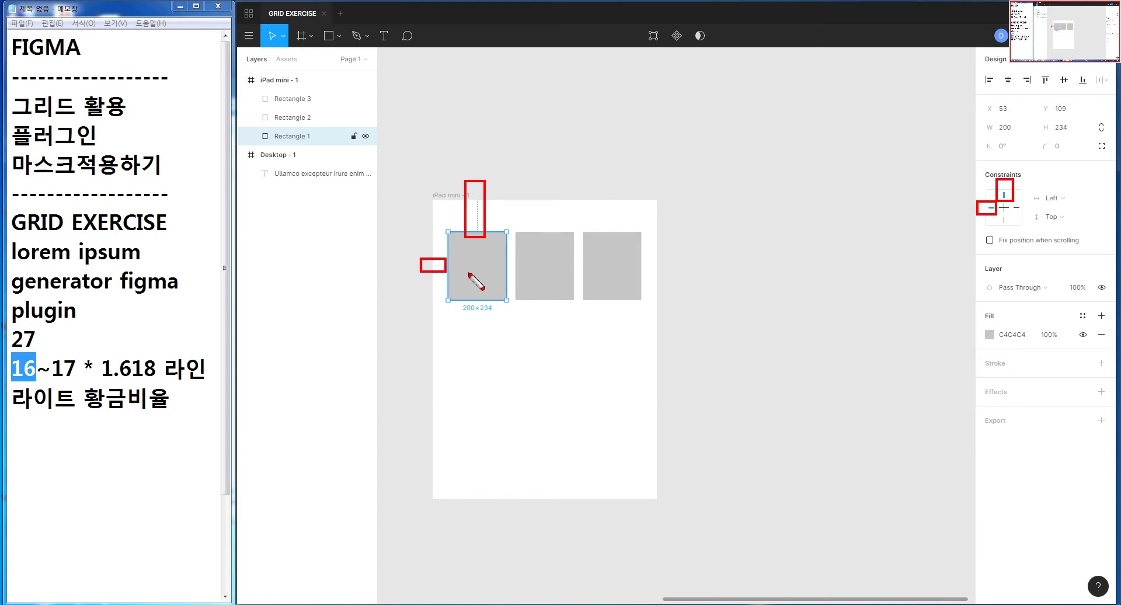
drag(413, 250, 451, 282)
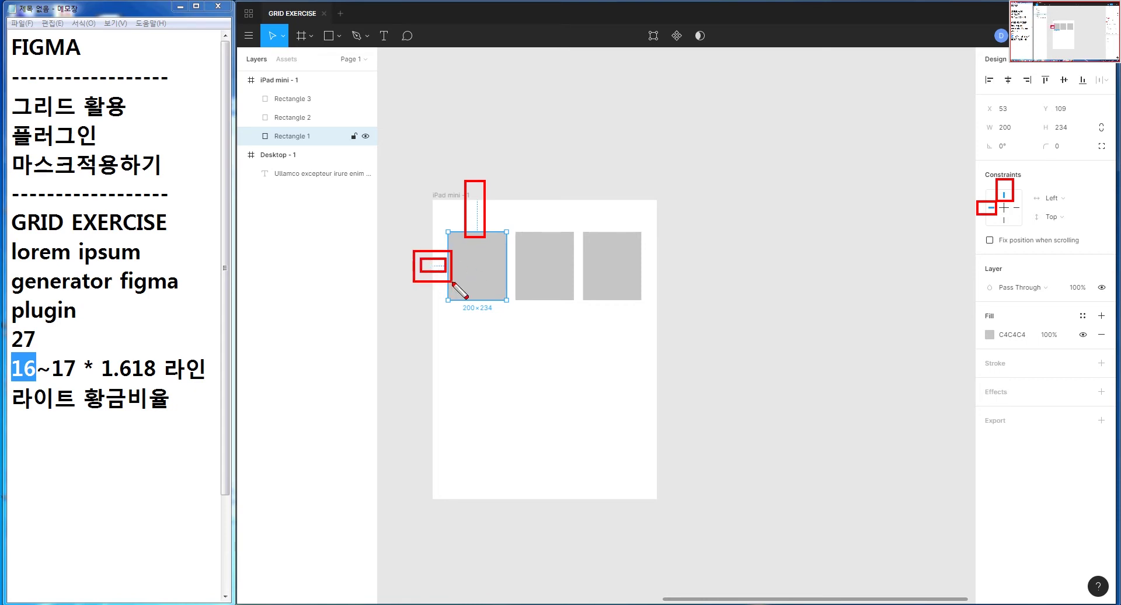
click(470, 173)
drag(471, 174, 490, 252)
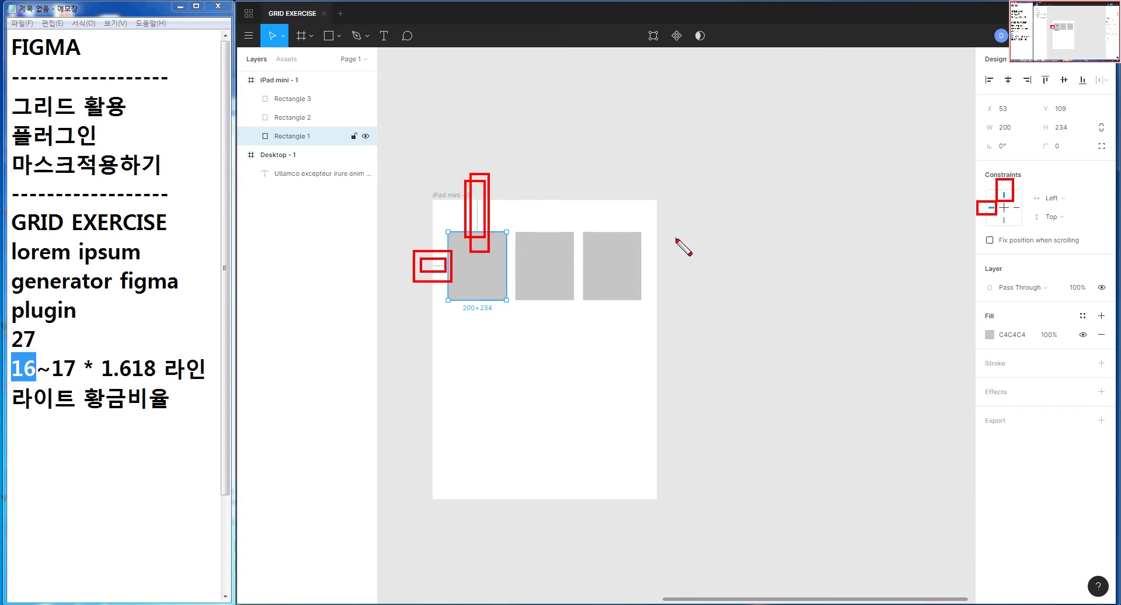
key(Escape)
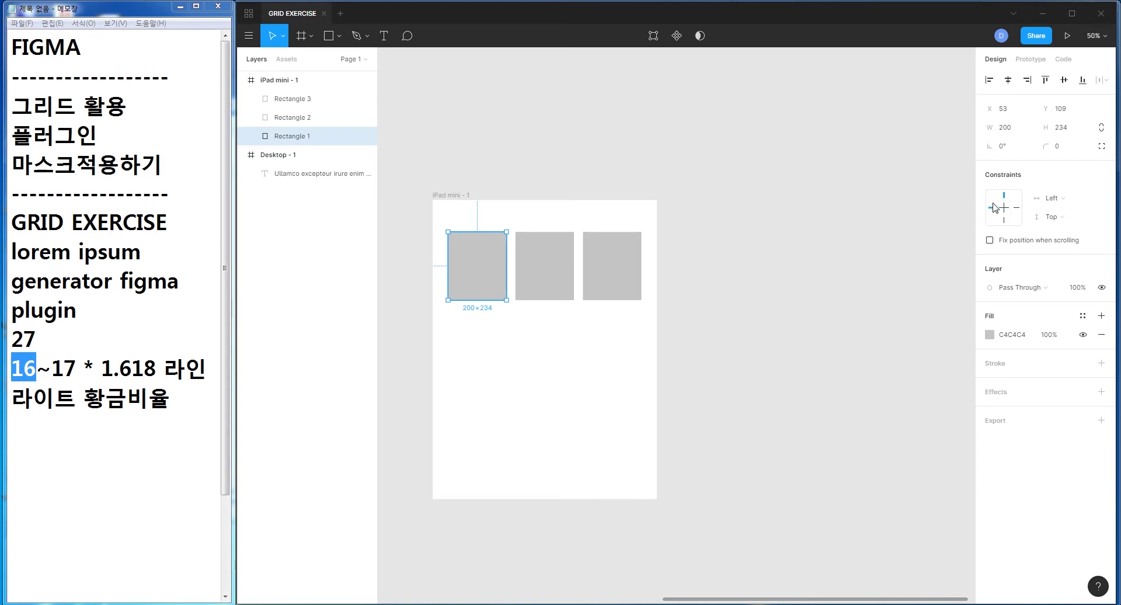
click(1066, 202)
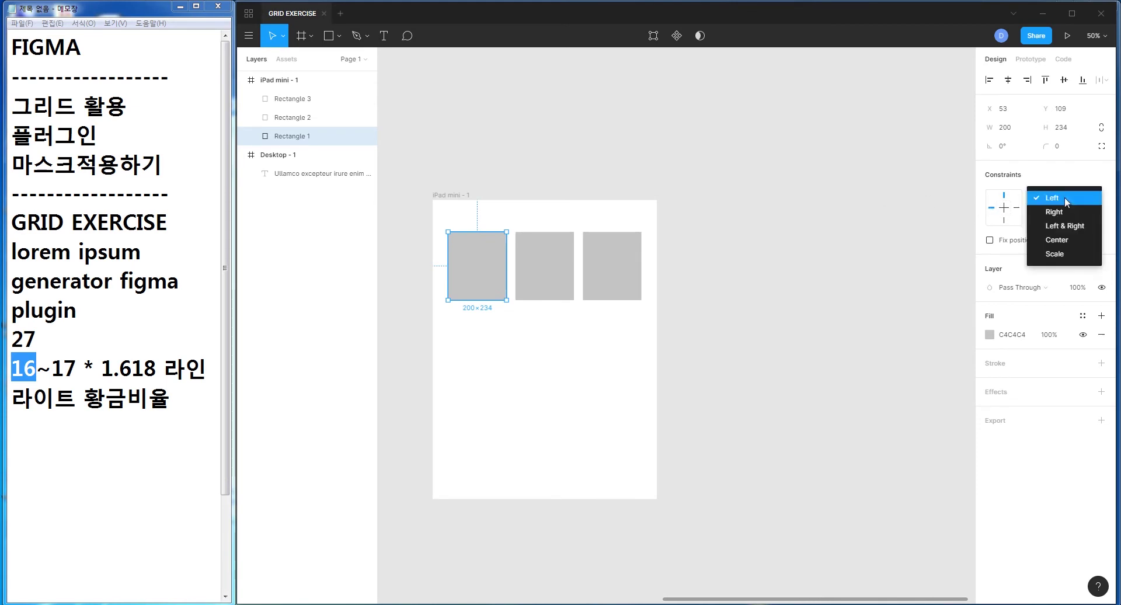
click(1065, 253)
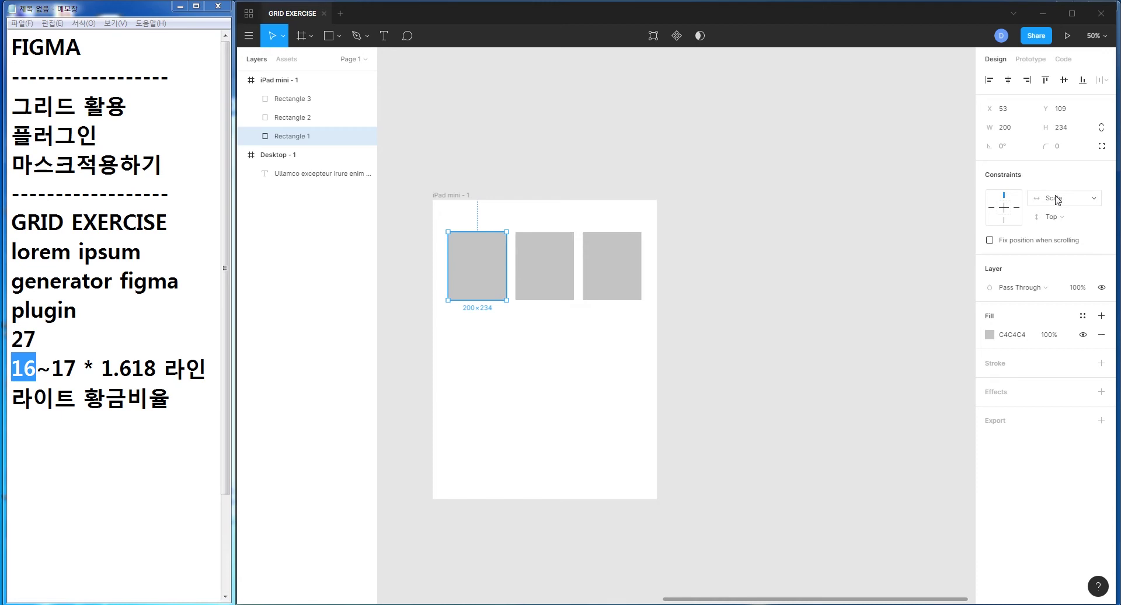
click(570, 281)
shift+click(613, 267)
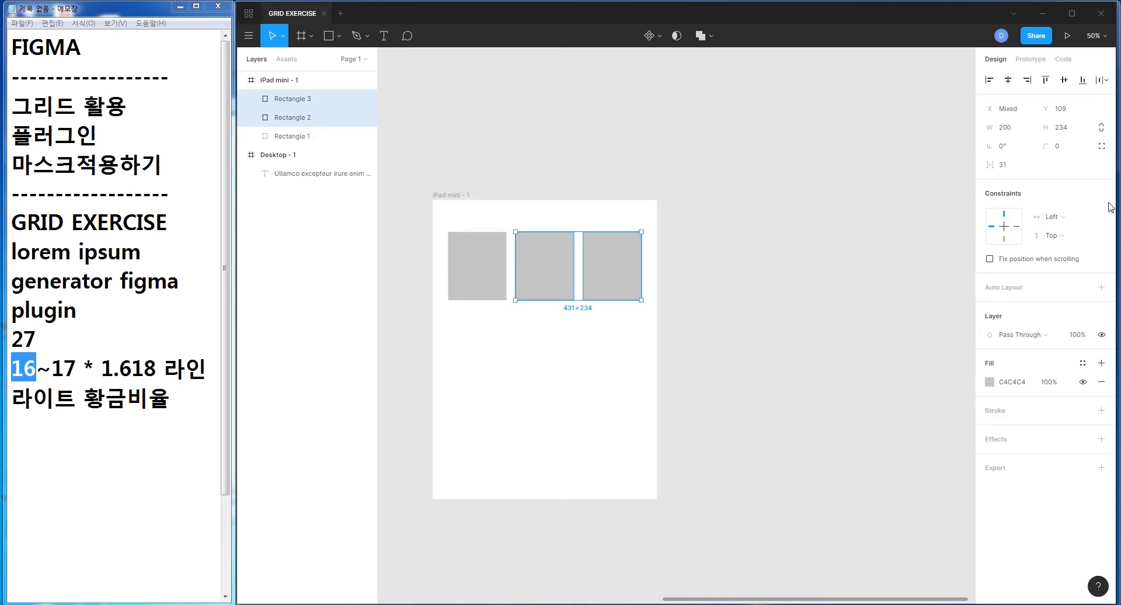
click(1052, 218)
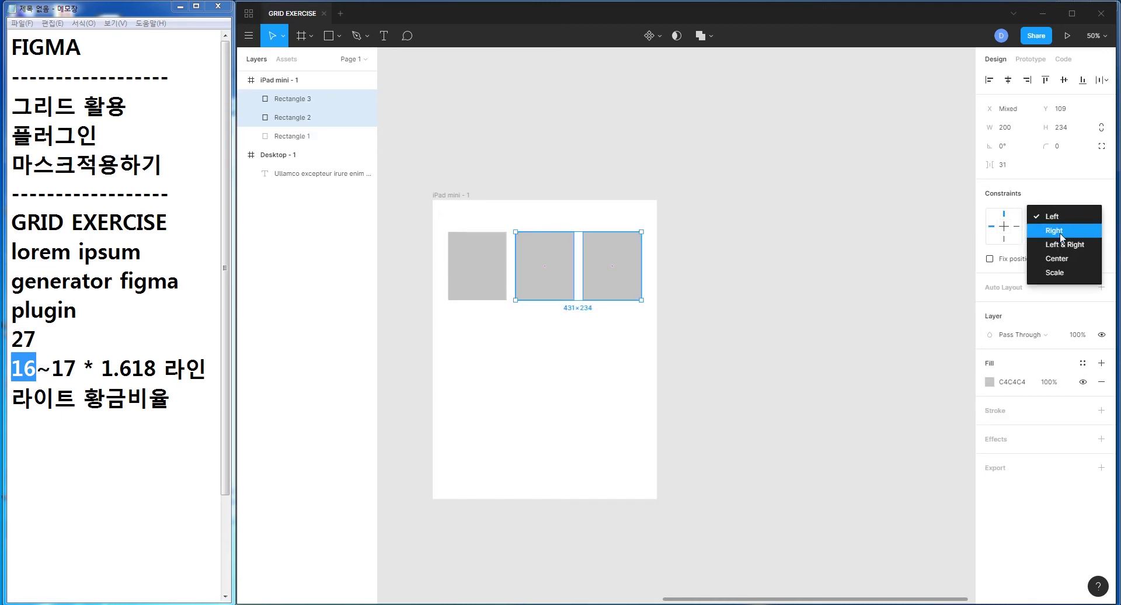
click(1060, 275)
click(841, 271)
click(569, 247)
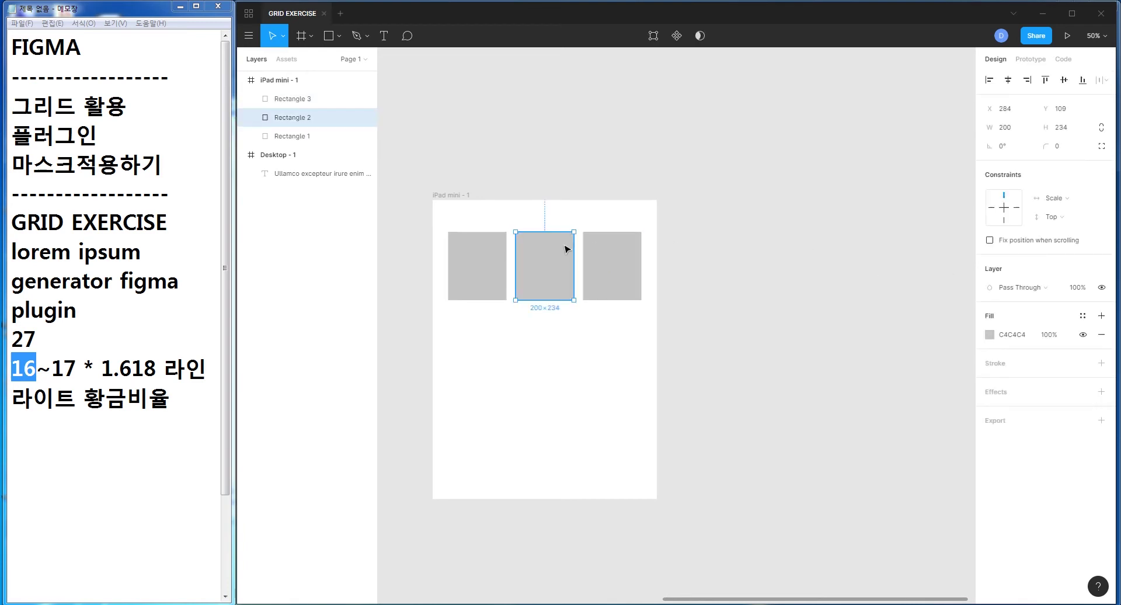
click(629, 253)
click(745, 251)
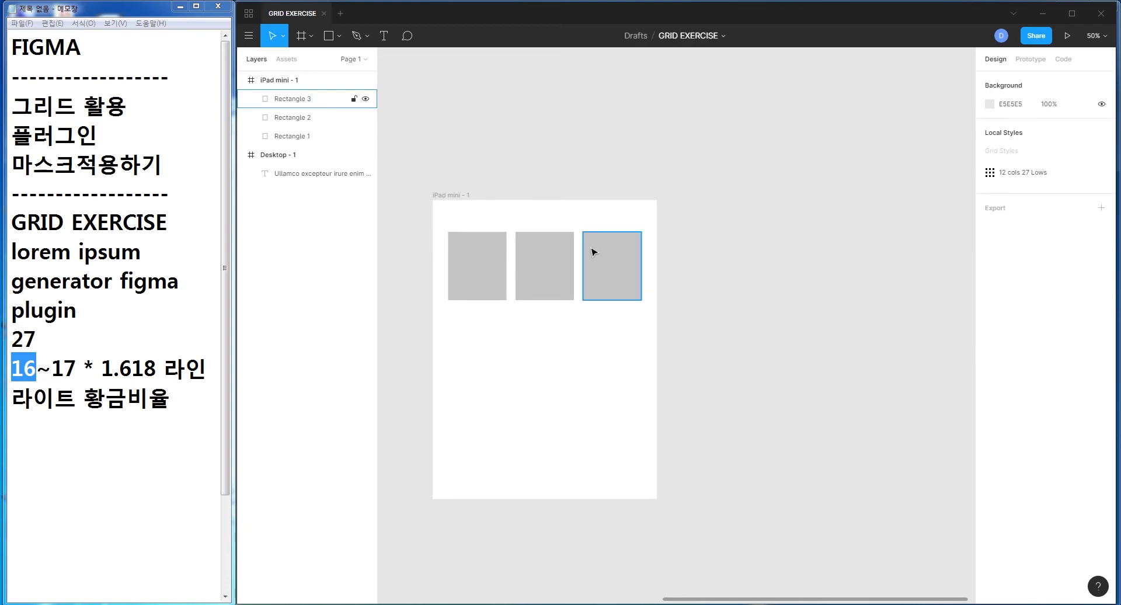
click(546, 261)
click(721, 260)
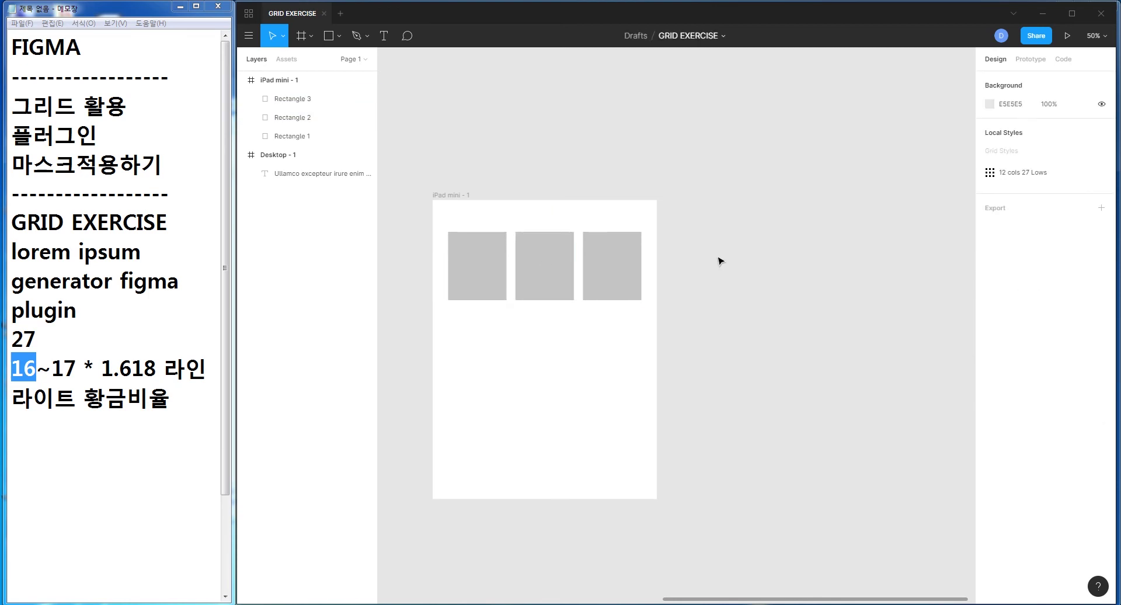
click(609, 254)
click(539, 268)
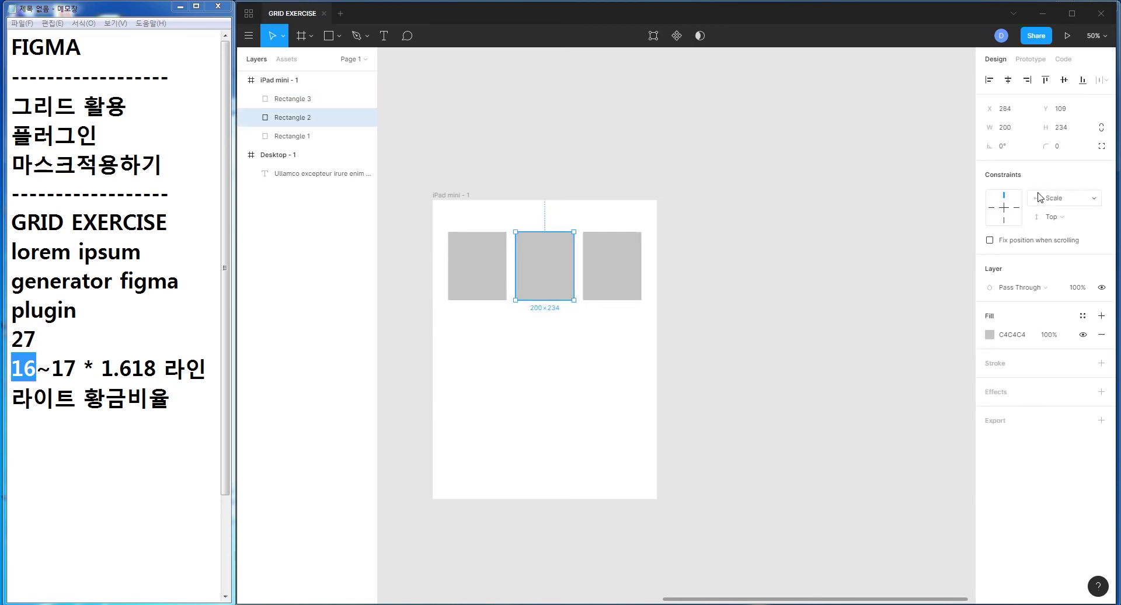
click(1069, 201)
click(1067, 198)
click(801, 245)
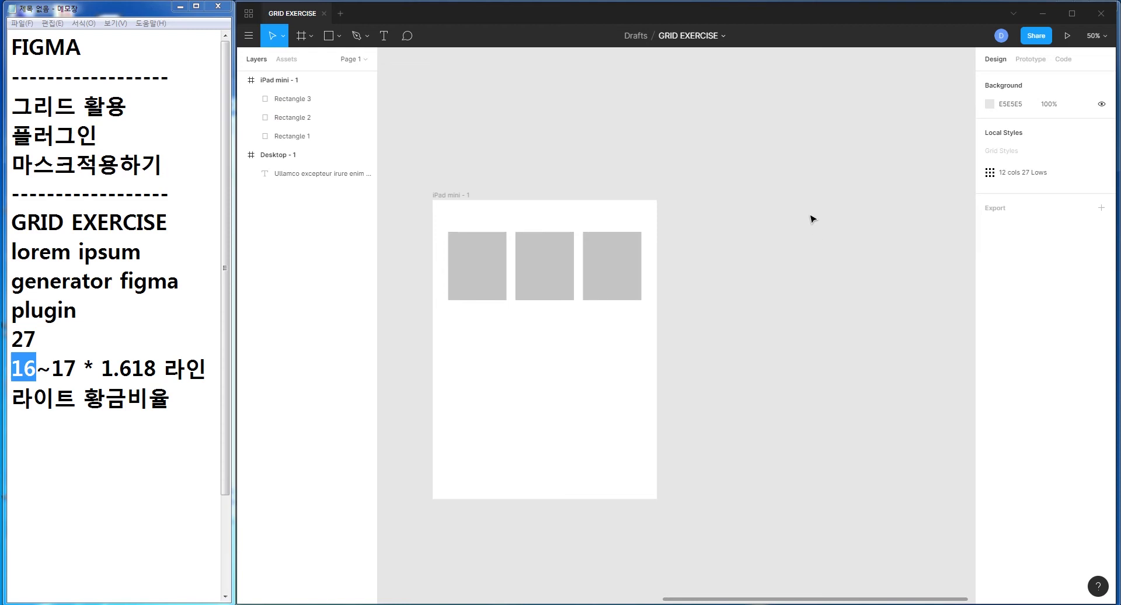
click(442, 196)
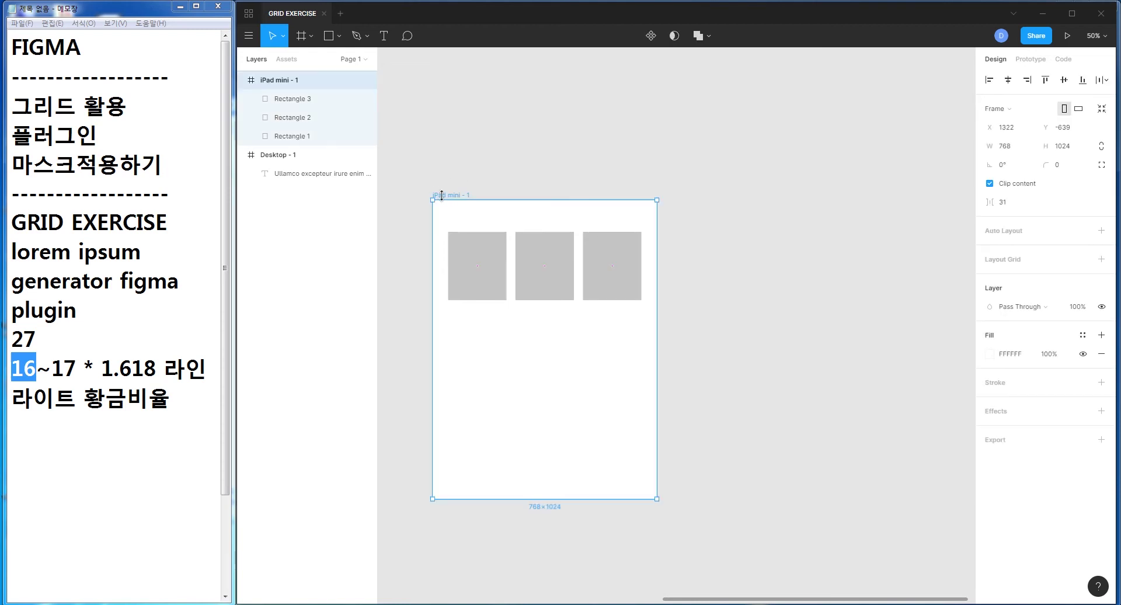
- Duplicate the iPad mini - 1 frame to its right as iPad mini - 2
drag(449, 196, 709, 195)
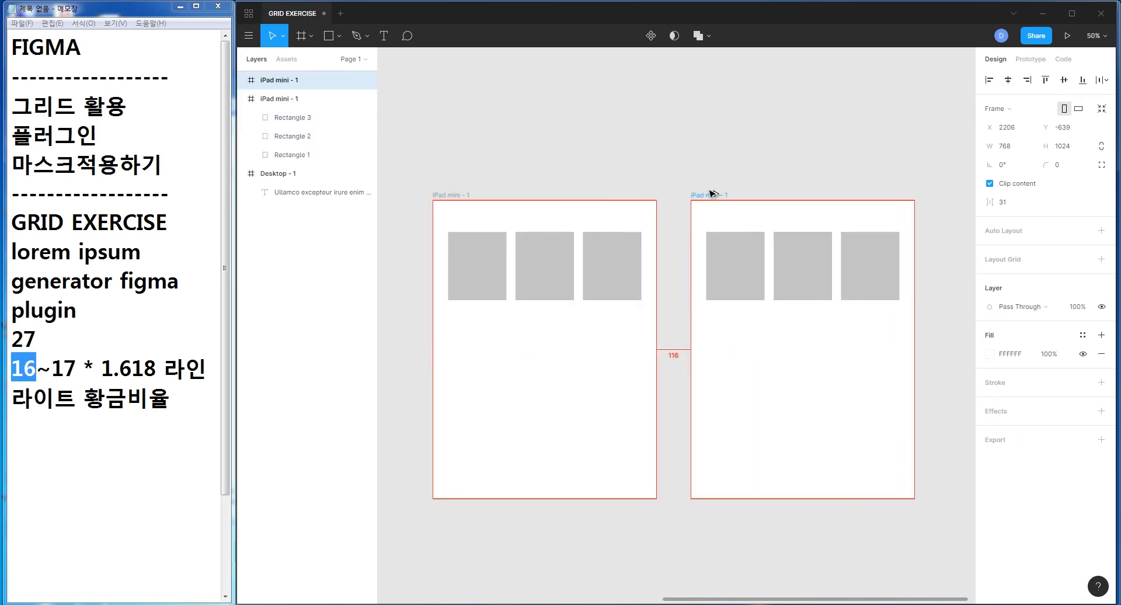
click(926, 223)
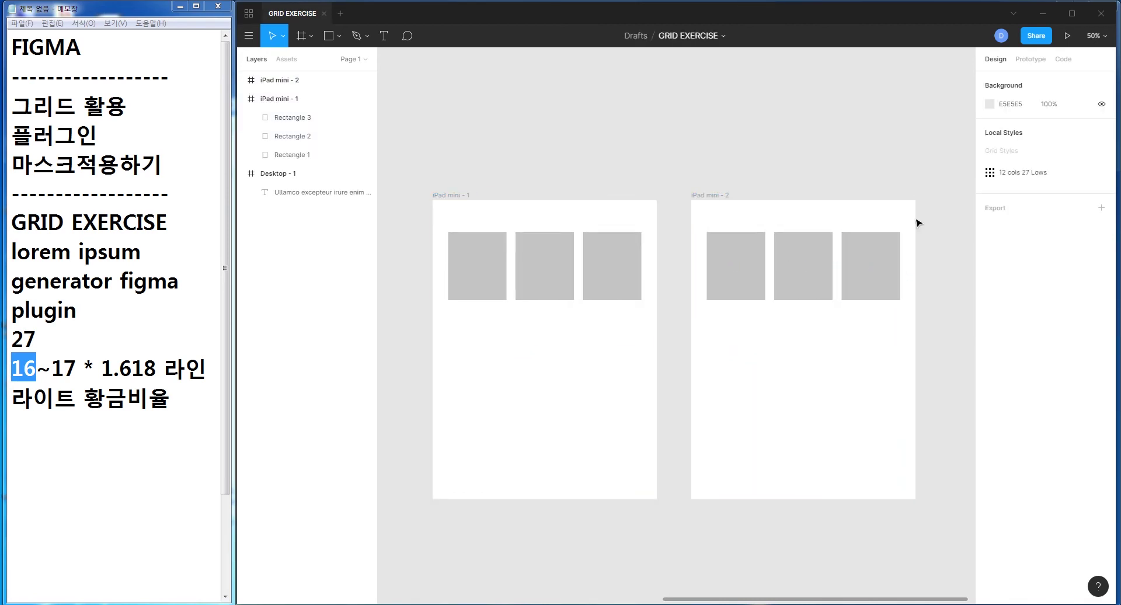
click(701, 196)
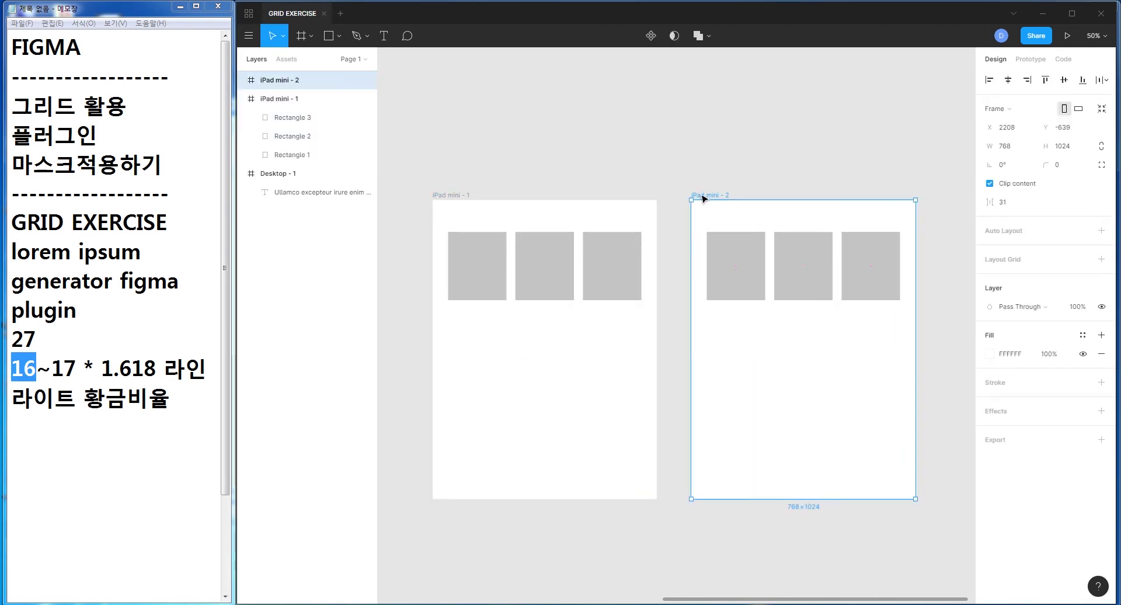
- Narrow iPad mini - 2 to 466 wide and select its scaled rectangles
mouse_move(916, 225)
mouse_down()
mouse_move(811, 224)
mouse_move(874, 231)
mouse_move(758, 240)
mouse_move(848, 242)
mouse_move(827, 245)
mouse_up()
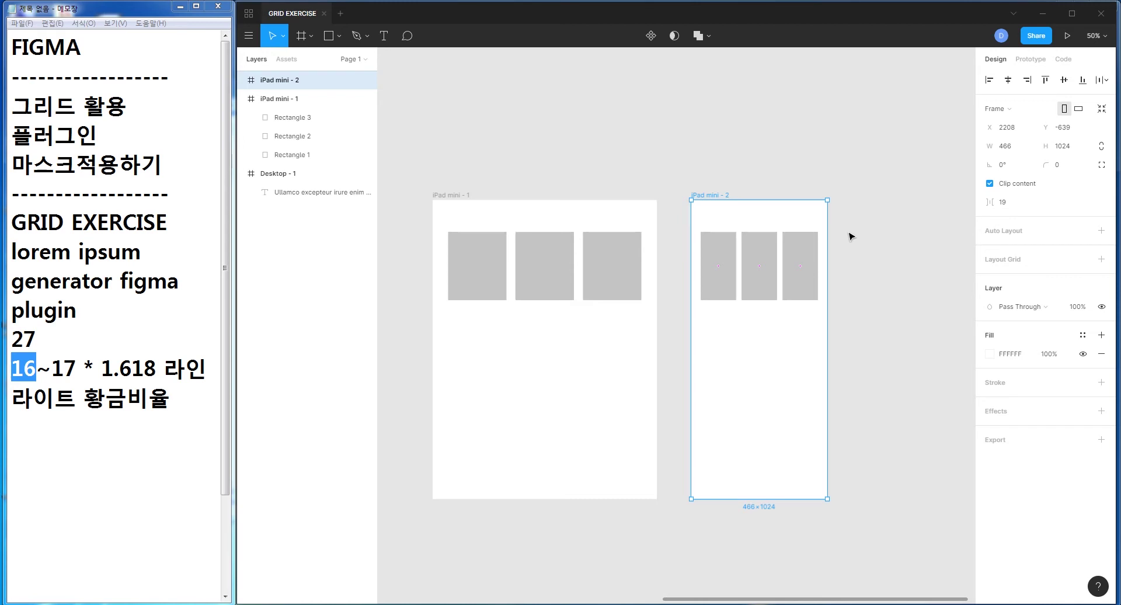
drag(828, 253, 791, 253)
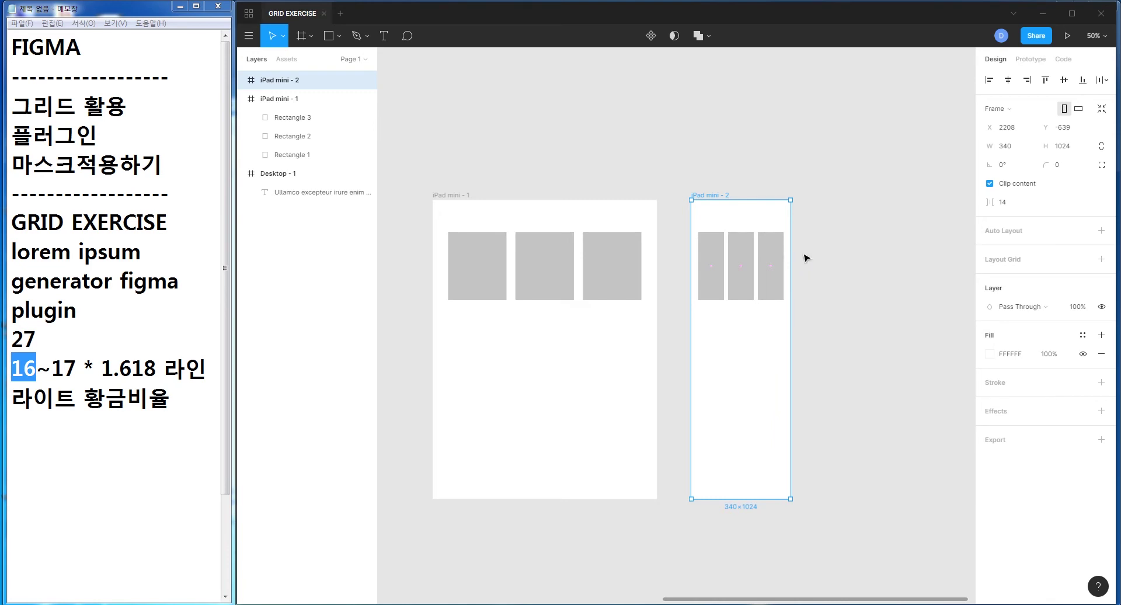
drag(505, 224, 524, 302)
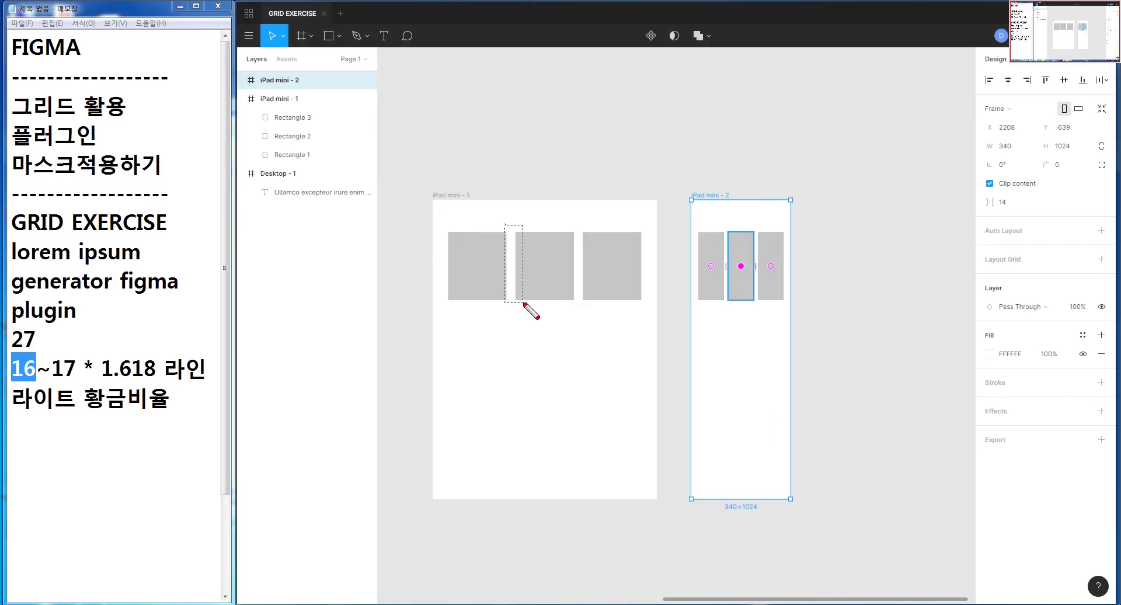
drag(719, 224, 731, 251)
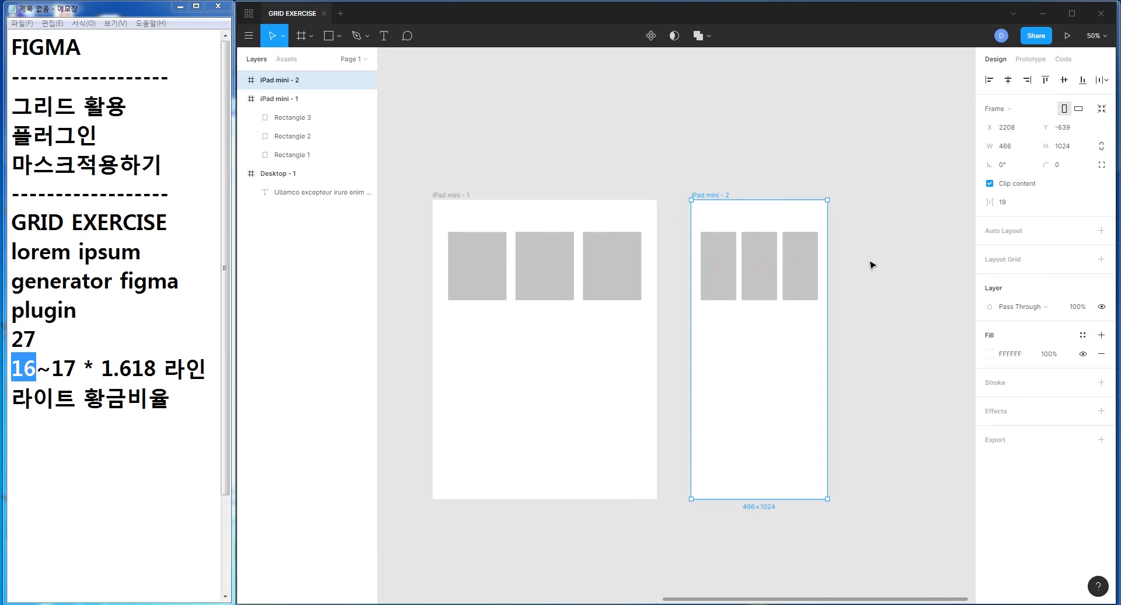
drag(678, 164, 888, 525)
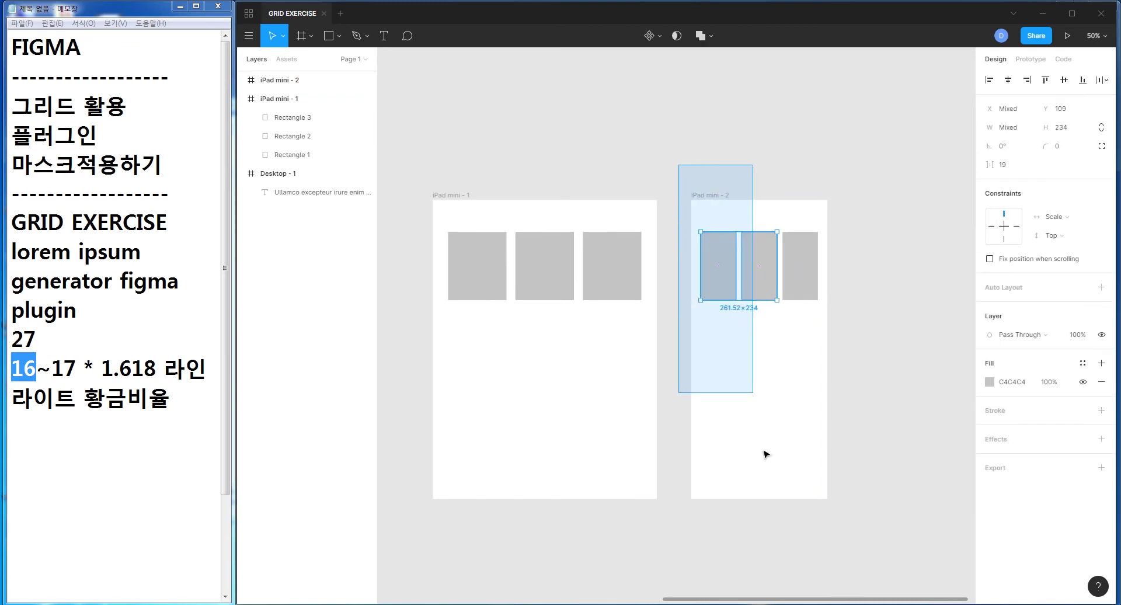
- Delete the iPad mini - 2 copy and inspect Rectangles 1–3 constraints
key(Delete)
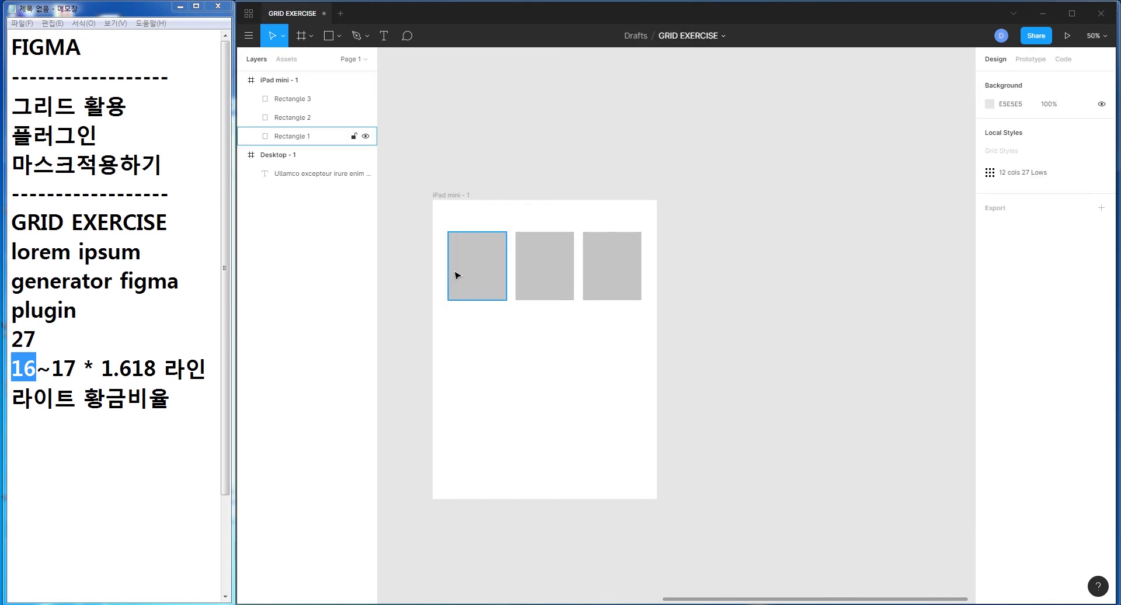
click(457, 275)
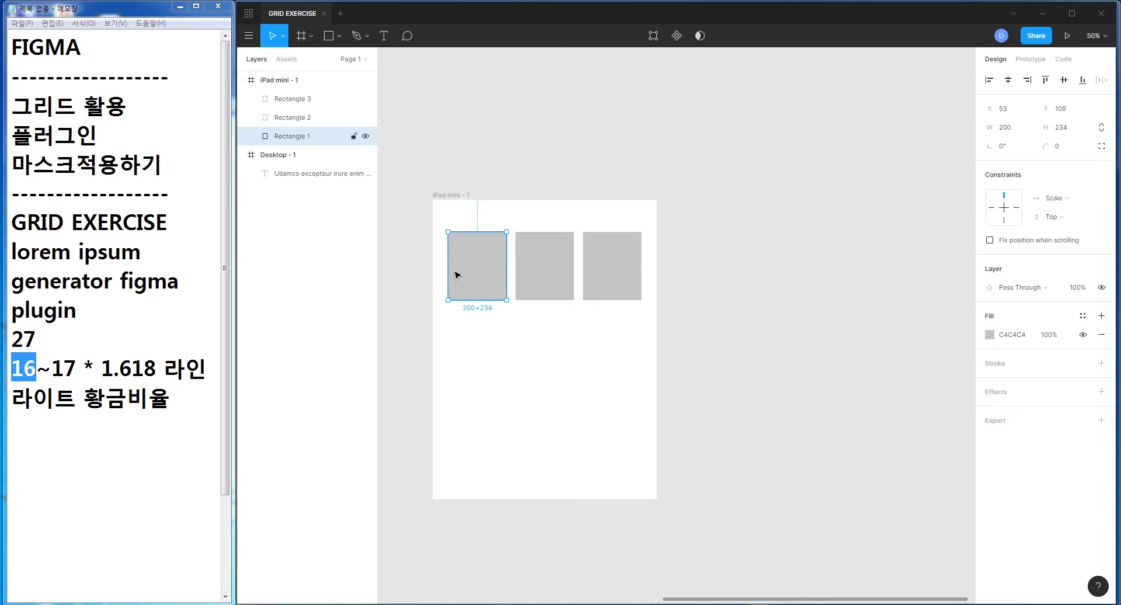
click(570, 242)
click(638, 257)
- Compare the three rectangles' constraints again, then select the iPad mini - 1 frame
click(477, 257)
click(562, 282)
click(611, 275)
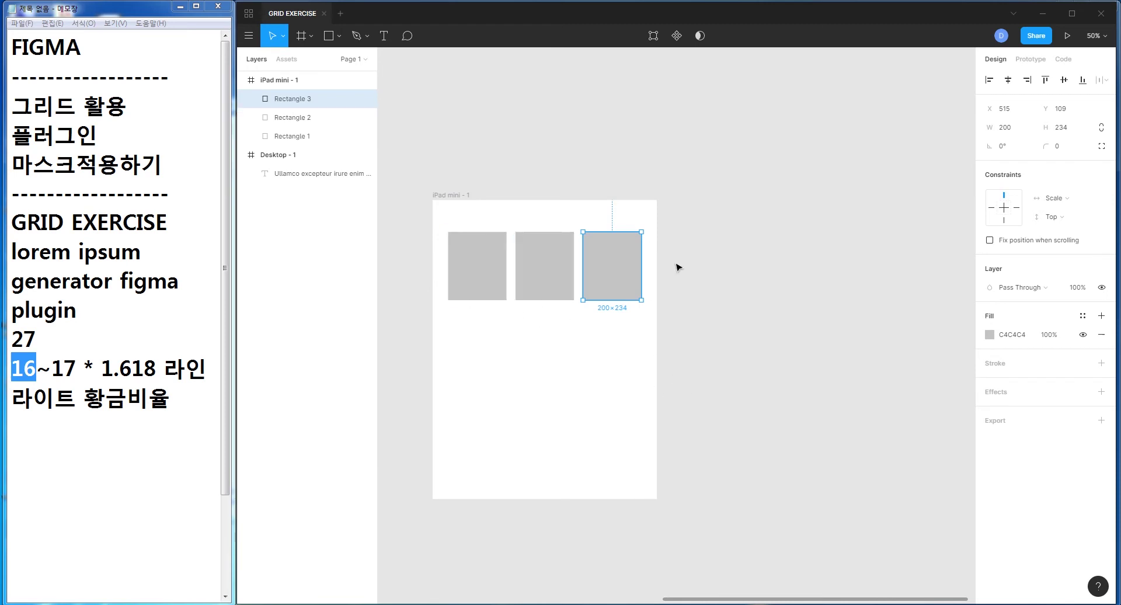
click(488, 284)
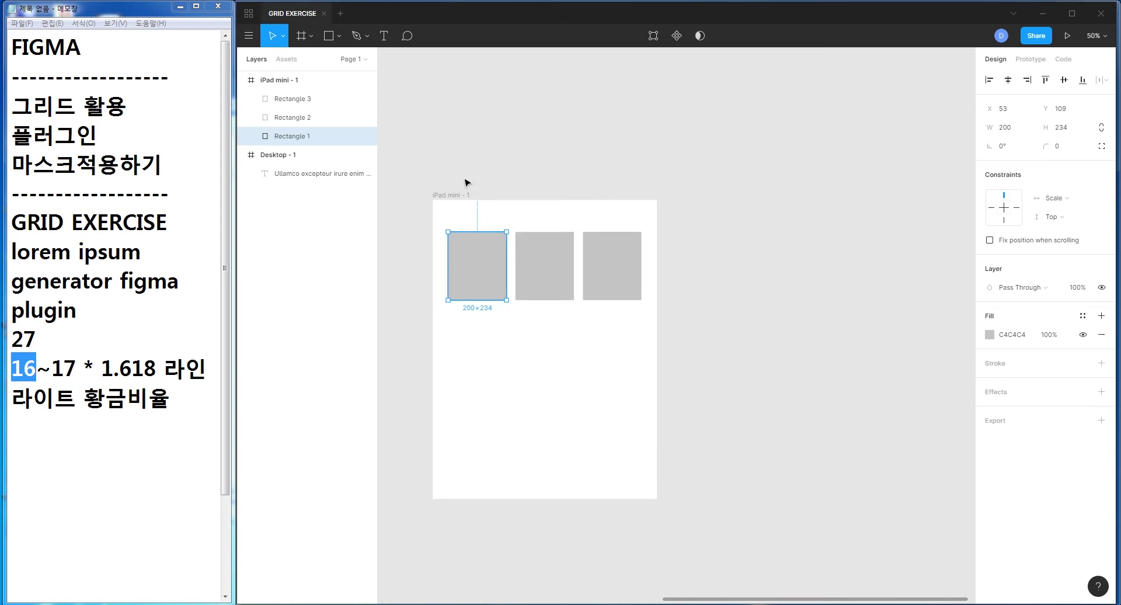
click(456, 195)
drag(426, 179, 496, 210)
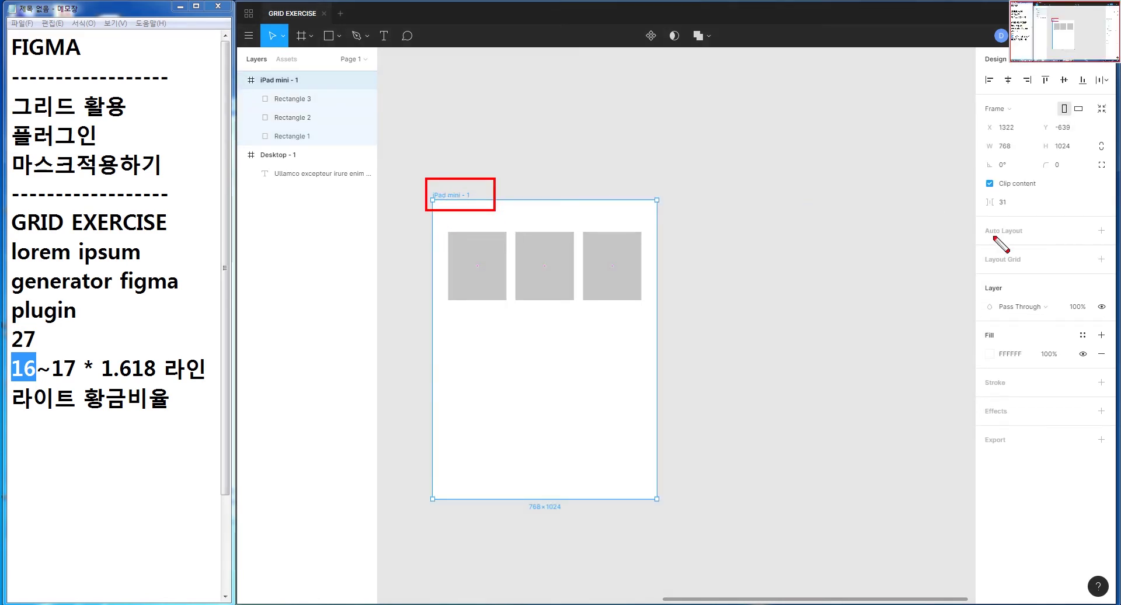
- Add a layout grid to iPad mini - 1 and set its type to Columns
drag(1092, 248, 1114, 272)
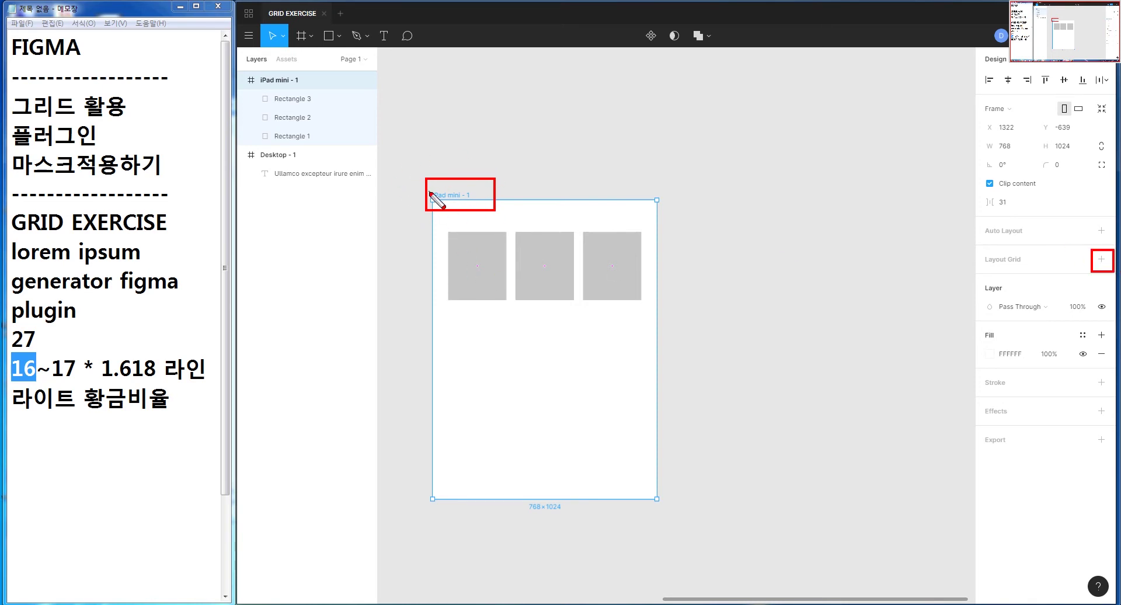
click(1102, 259)
click(991, 279)
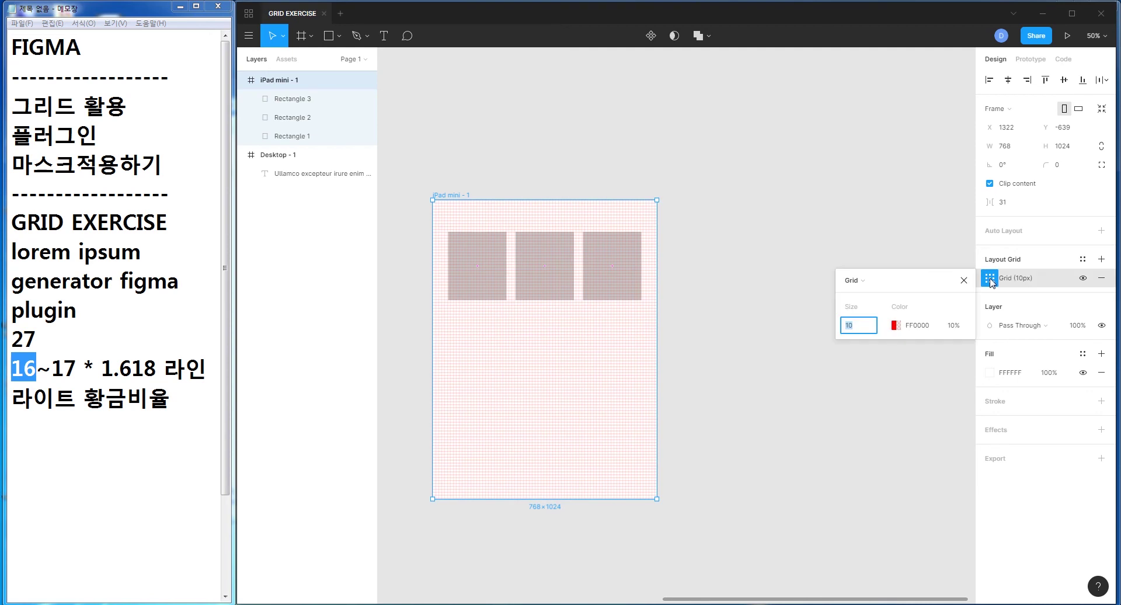
click(868, 280)
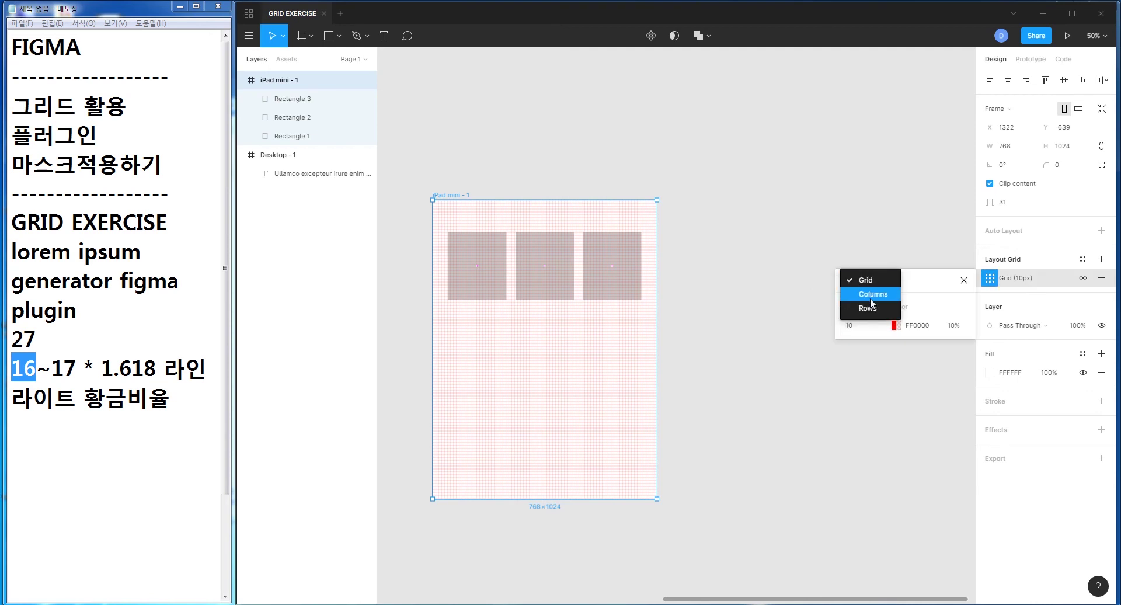
click(873, 294)
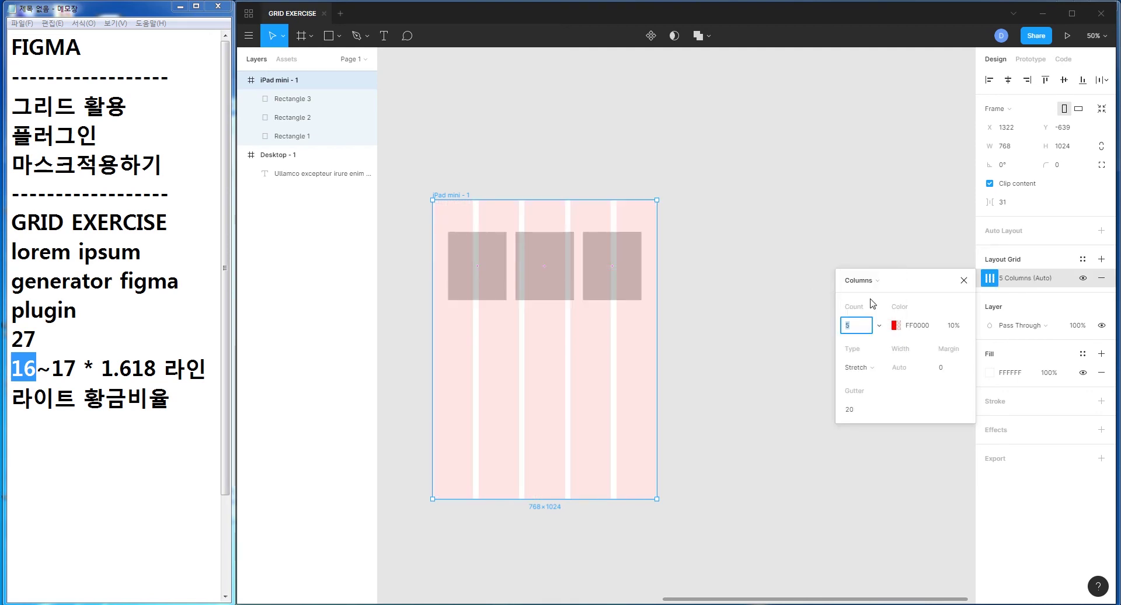
- Make the grid 3 centered columns, 200 wide with 30 gutters
click(881, 329)
click(866, 297)
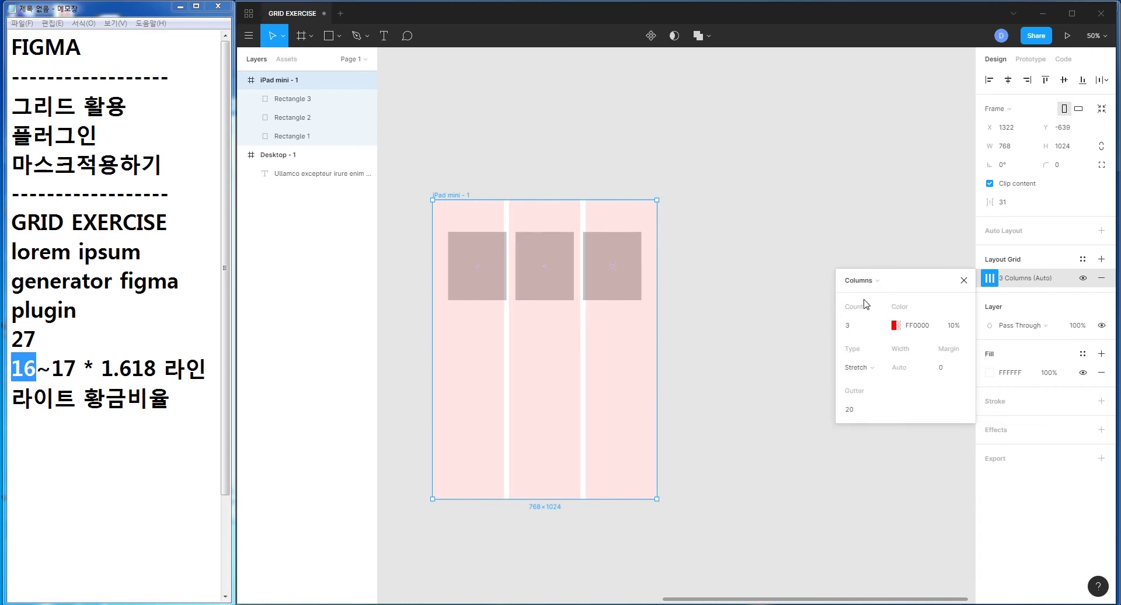
click(879, 368)
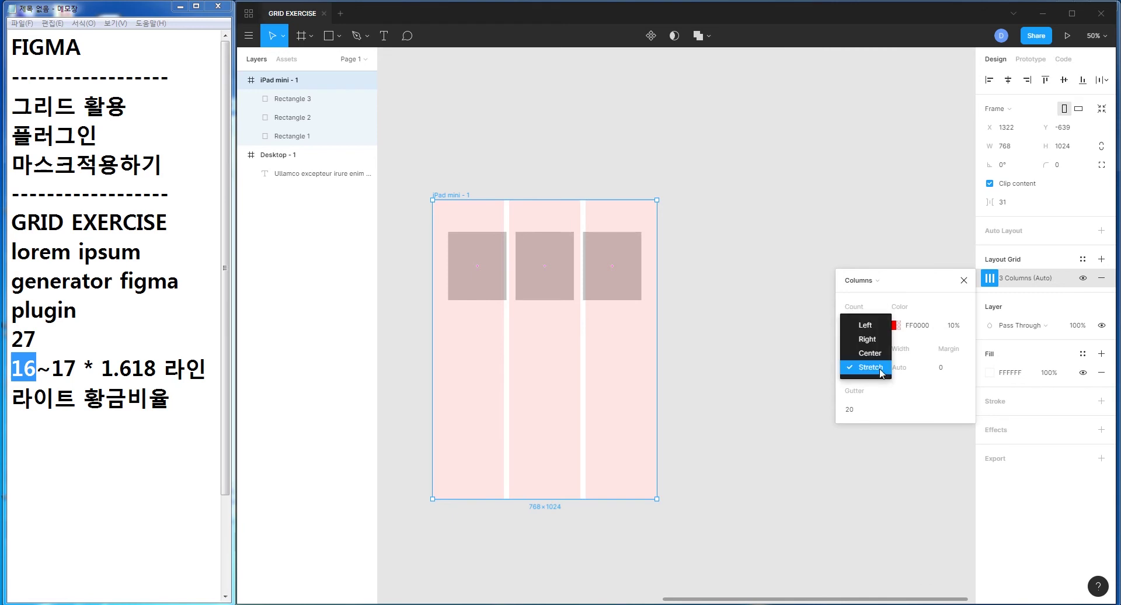
click(870, 353)
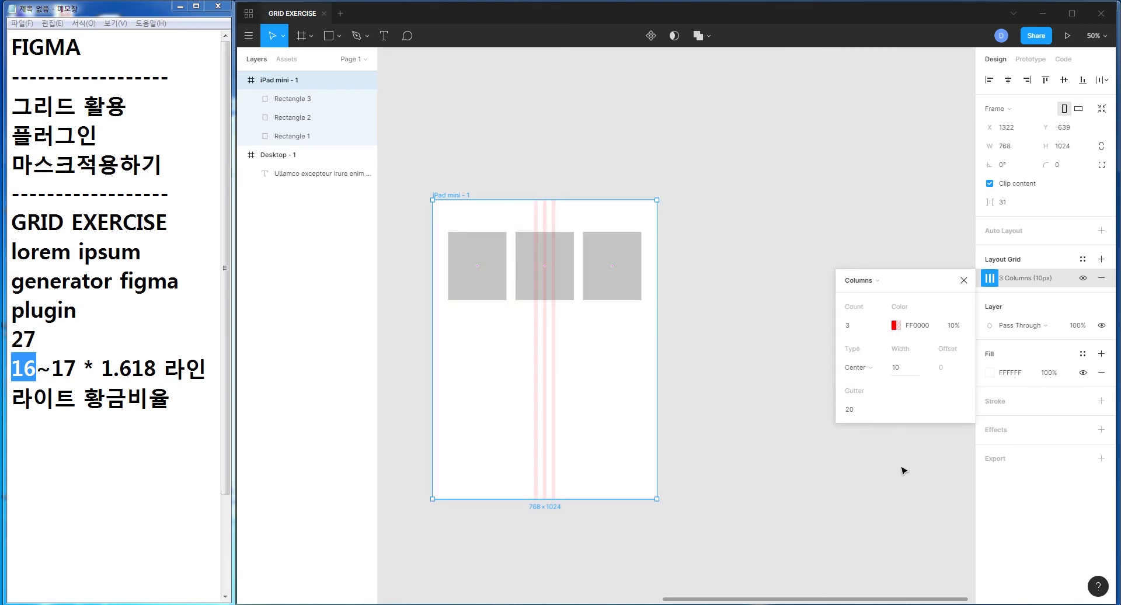
click(900, 368)
text(00)
click(854, 410)
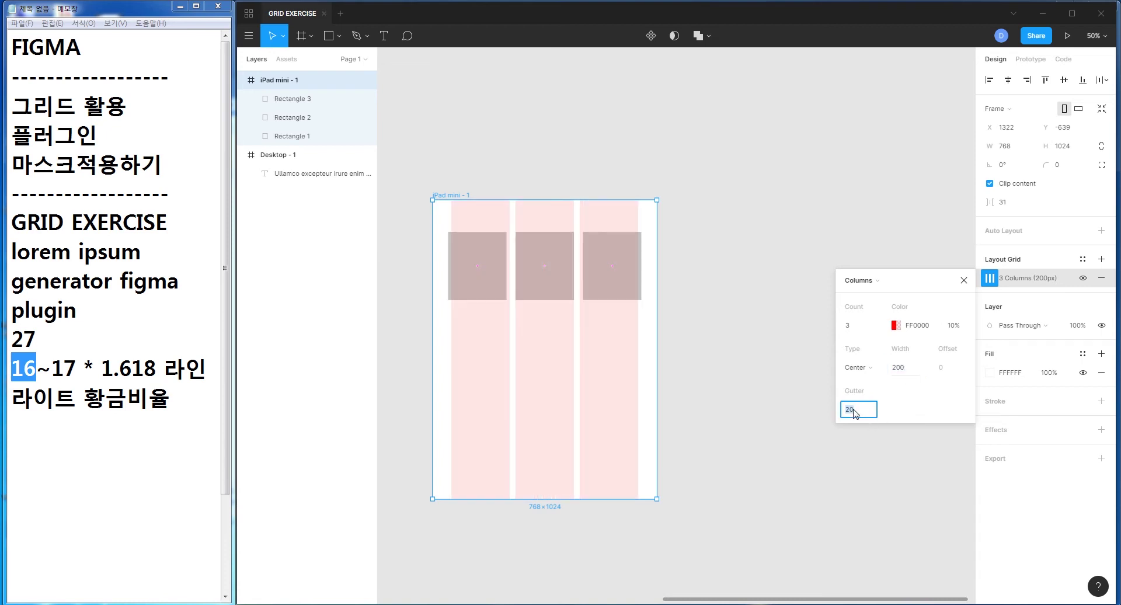
text(30)
key(Return)
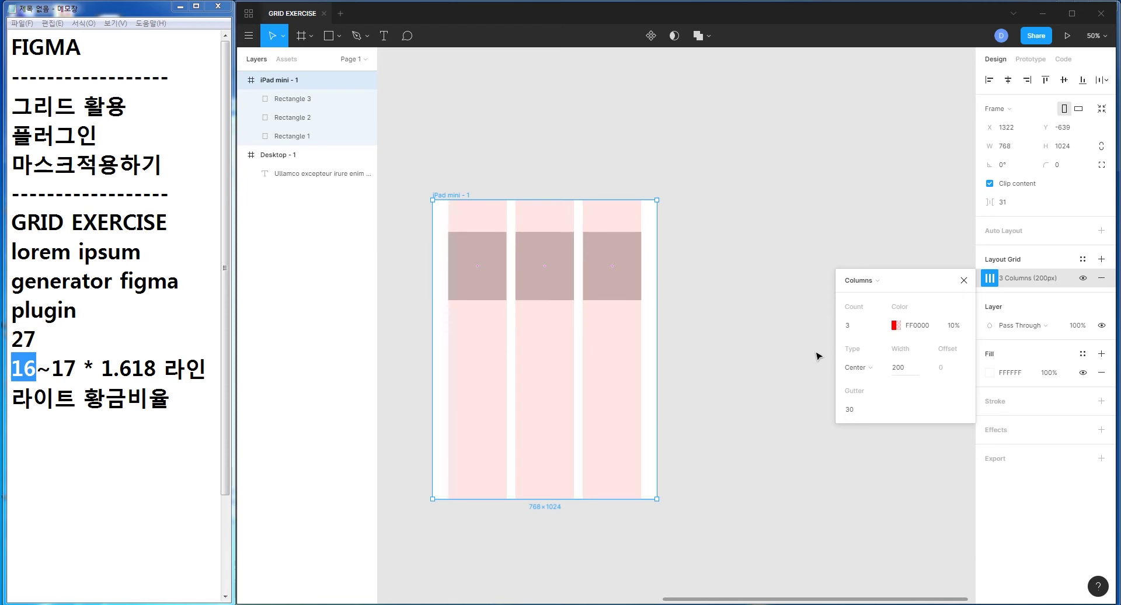
- Check Rectangle 1's Scale constraint, then Alt-drag a copy of iPad mini - 1 to its right
click(496, 136)
click(476, 275)
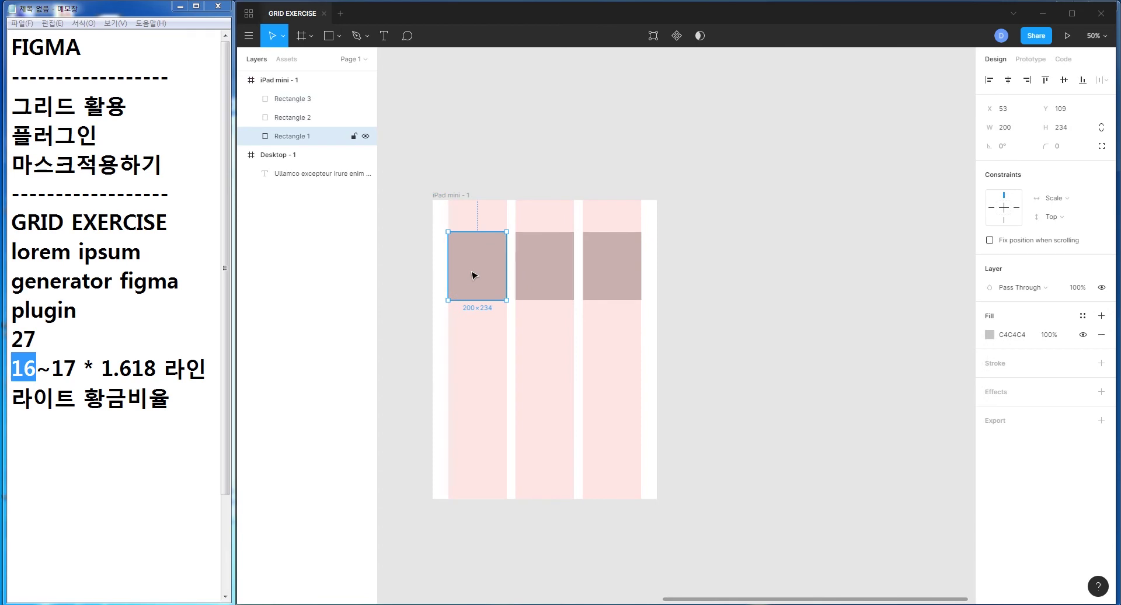
key(ctrl+2)
drag(1033, 184, 1091, 206)
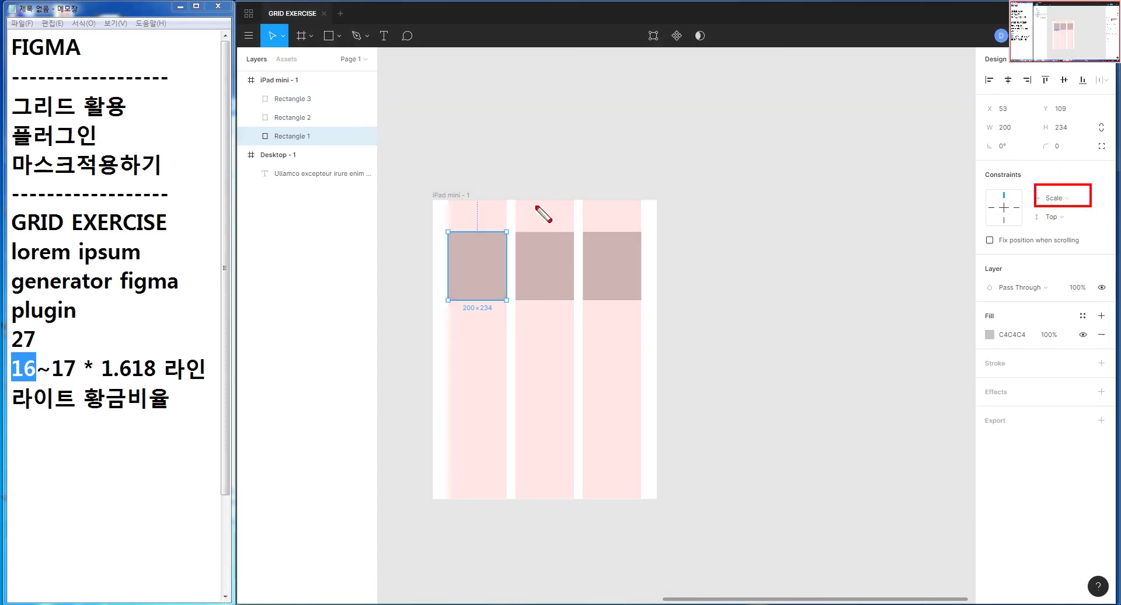
key(Escape)
click(495, 239)
click(668, 243)
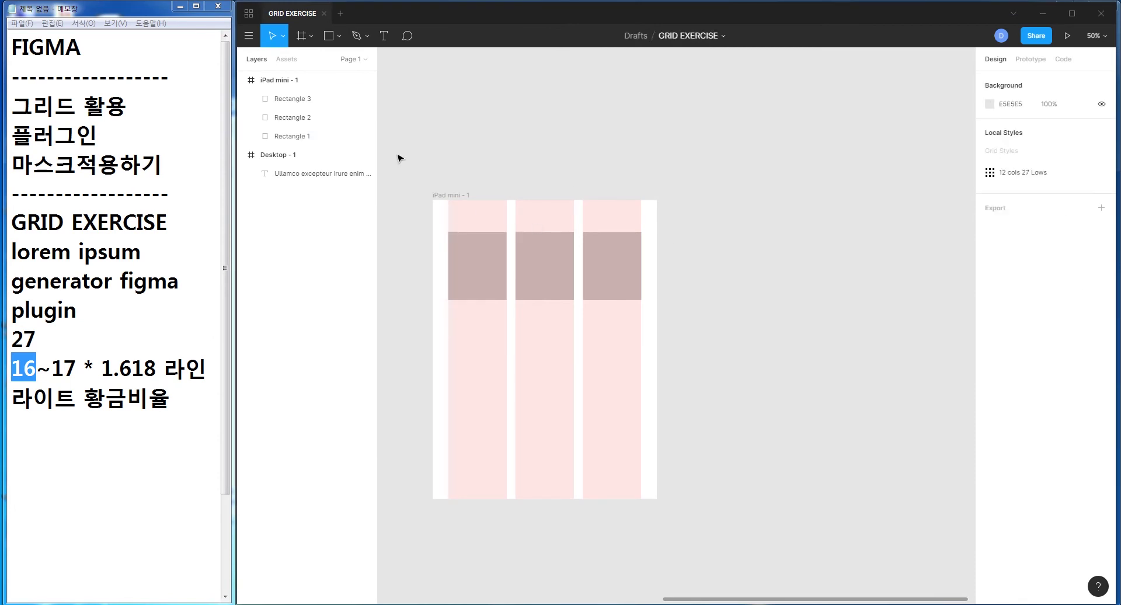
drag(455, 198, 710, 199)
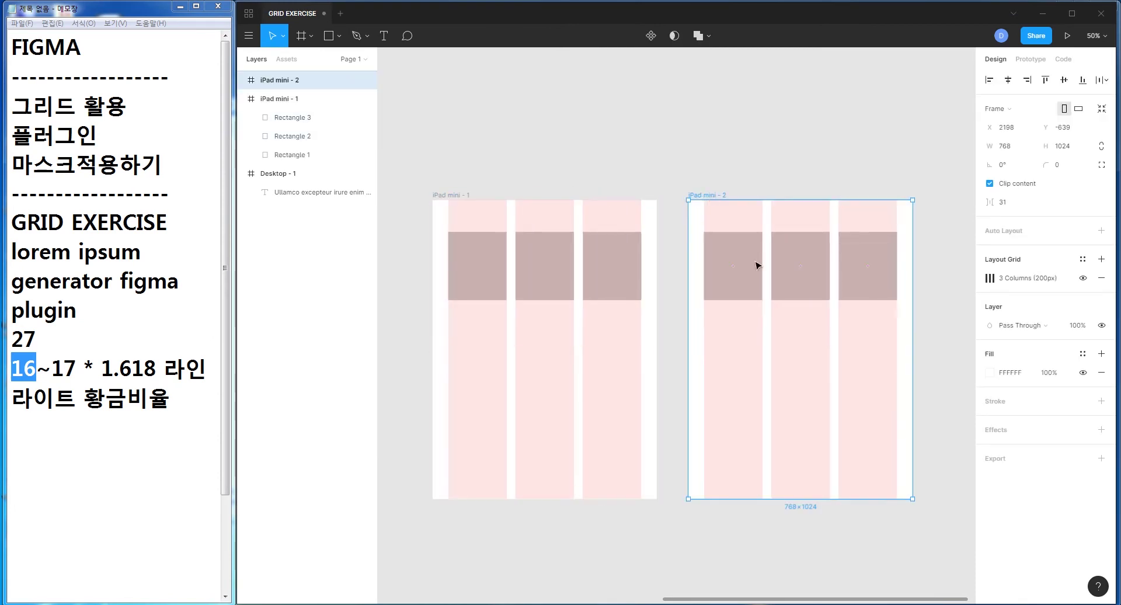
- Narrow the iPad mini - 2 copy to test how its columns respond
click(891, 182)
click(709, 196)
mouse_move(913, 272)
mouse_down()
mouse_move(894, 271)
mouse_move(945, 266)
mouse_move(870, 267)
mouse_move(951, 266)
mouse_move(807, 266)
mouse_move(913, 266)
mouse_move(865, 266)
mouse_up()
- Test-resize Rectangles 1–3 in iPad mini - 1, restoring Rectangle 3 to 200 wide
click(443, 182)
click(430, 267)
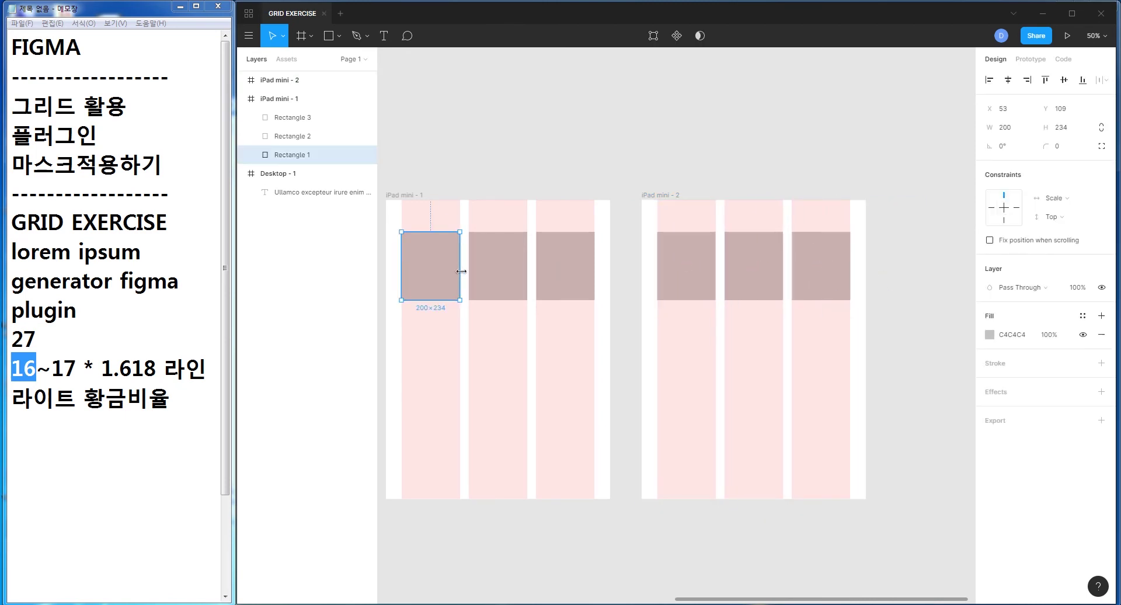
click(497, 267)
drag(527, 263, 469, 262)
click(420, 265)
mouse_move(399, 257)
mouse_down()
mouse_move(412, 257)
mouse_move(400, 257)
mouse_up()
click(560, 258)
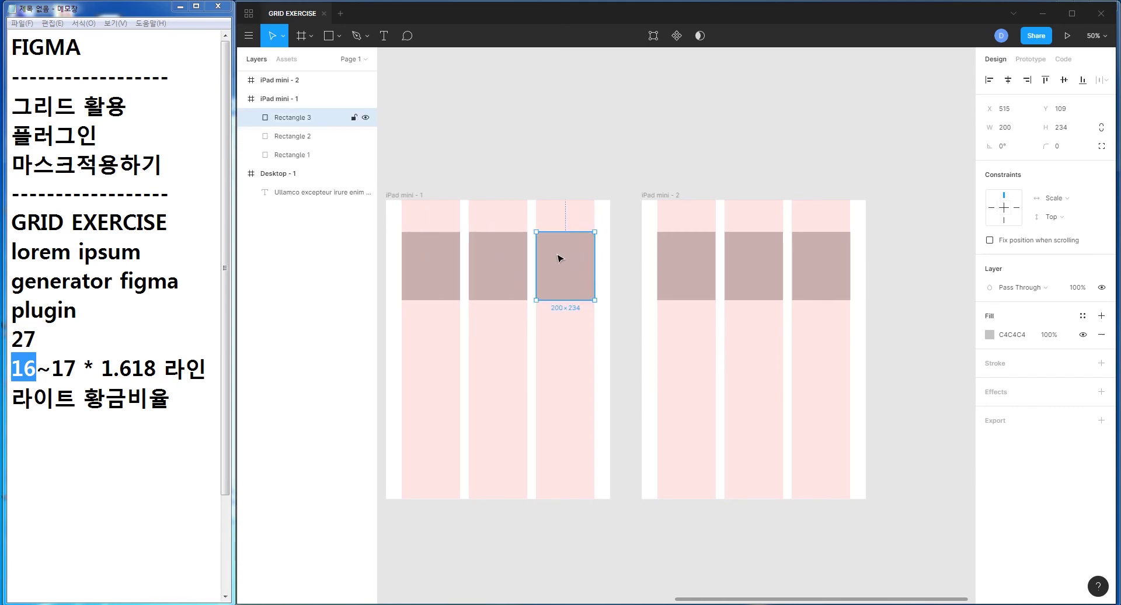
drag(535, 257, 595, 269)
drag(634, 170, 683, 245)
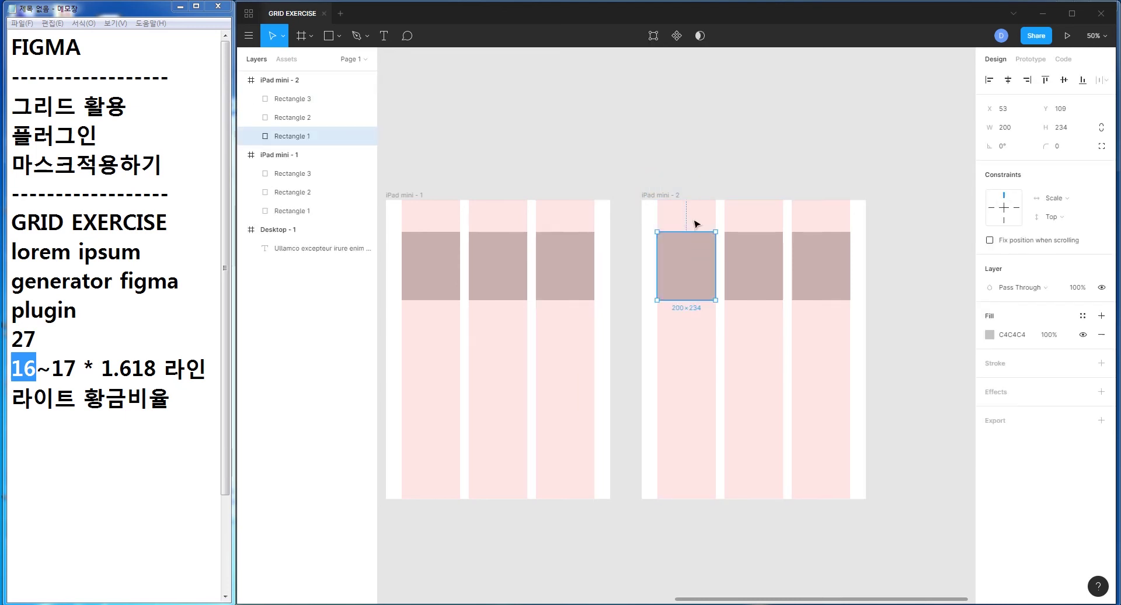
- Delete iPad mini - 2, Alt-drag a fresh copy, then undo its narrowing to keep 768 width
click(657, 196)
key(Delete)
click(397, 209)
drag(401, 199, 666, 203)
drag(877, 265, 832, 265)
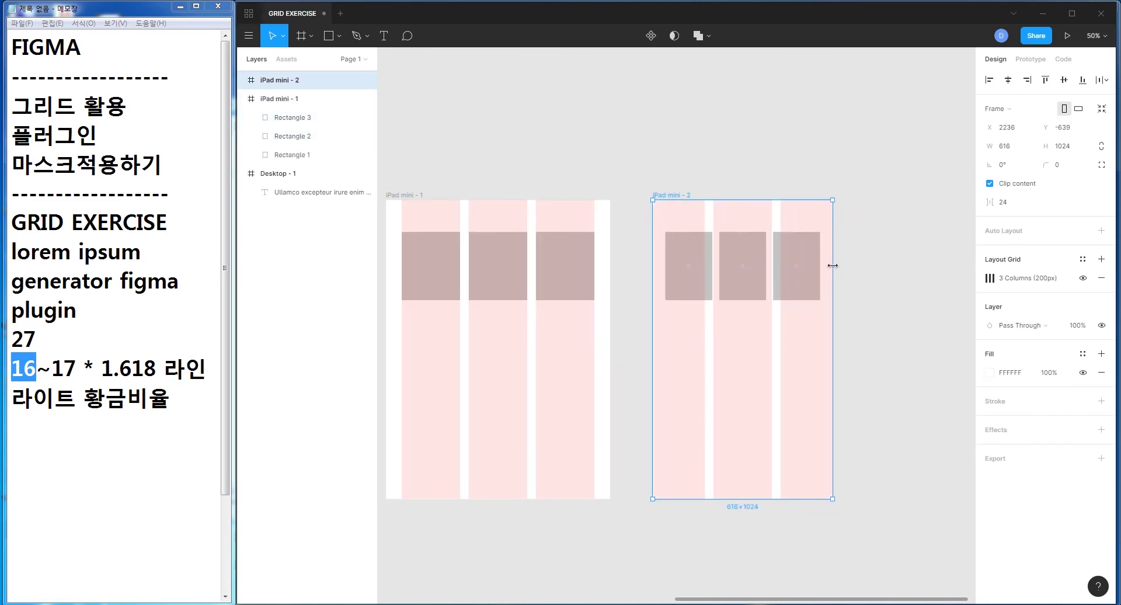
key(ctrl+z)
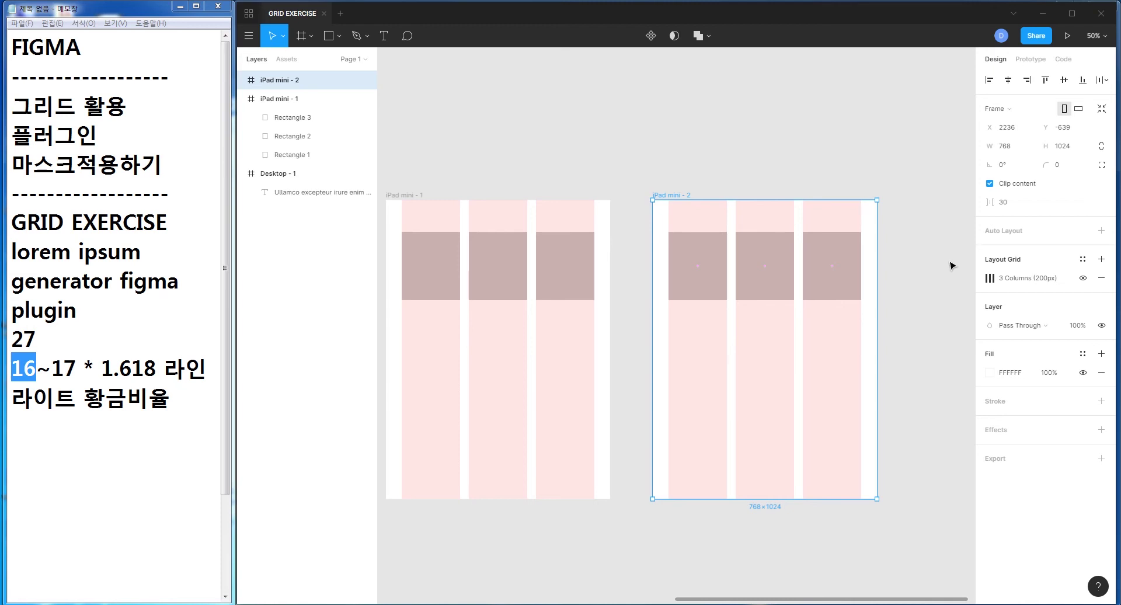
- Set iPad mini - 2's column grid to Stretch with margin 60, fitting Rectangles 1–3 to their columns
click(989, 278)
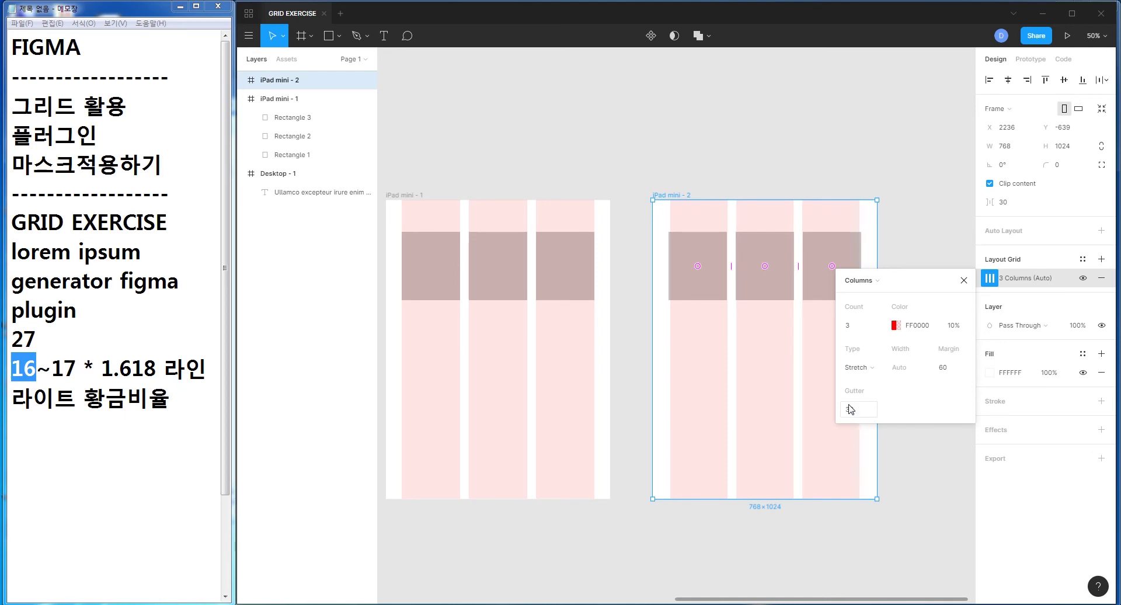
click(694, 251)
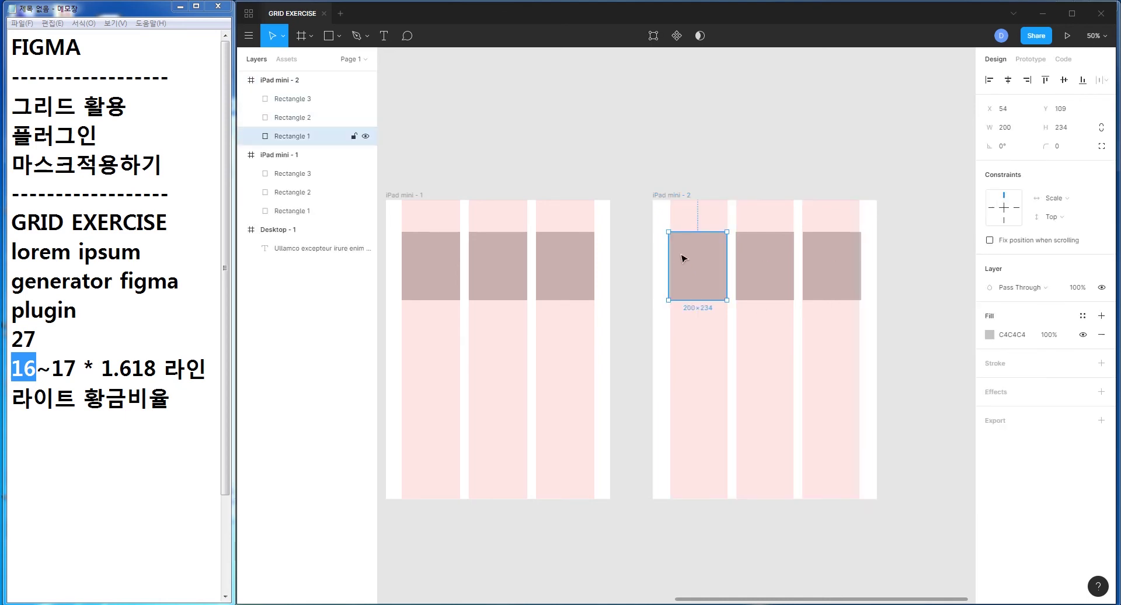
drag(670, 253, 728, 260)
click(750, 257)
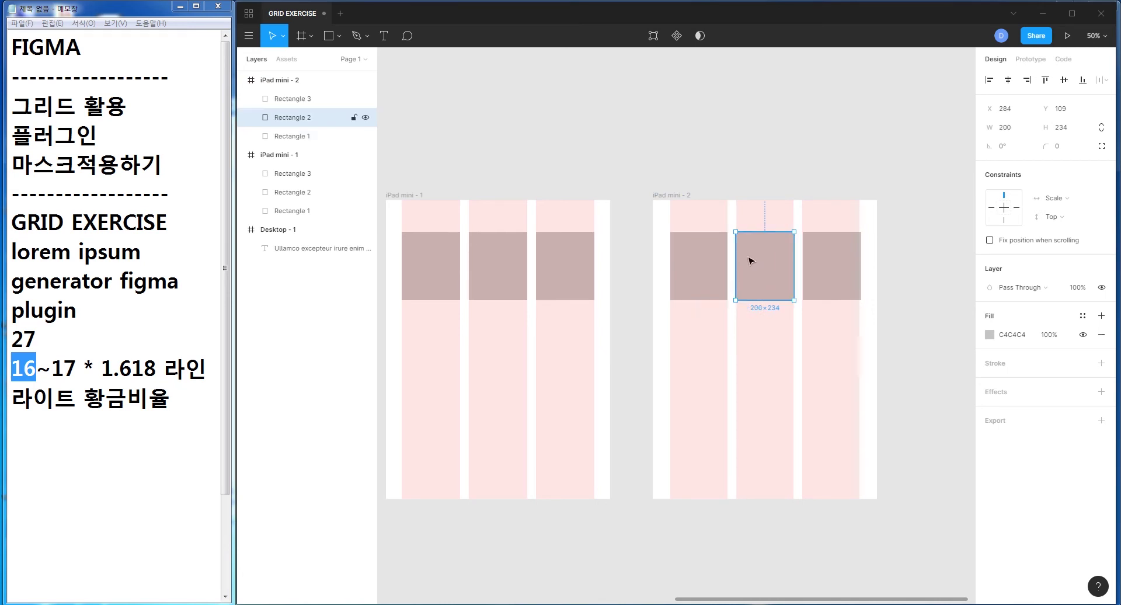
drag(735, 252, 859, 262)
click(814, 257)
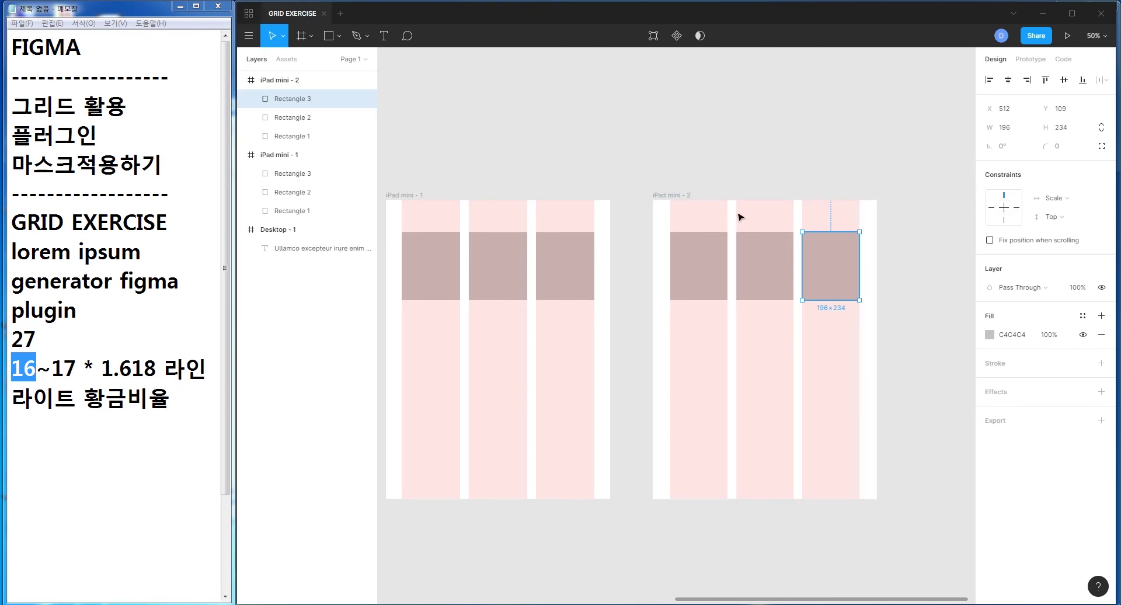
click(659, 197)
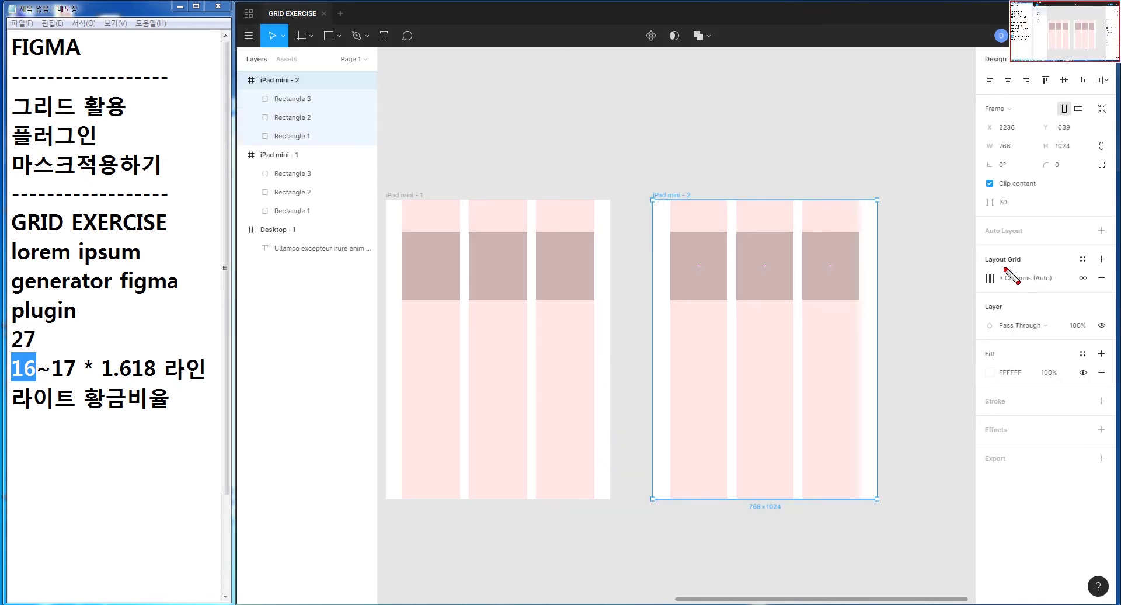
- Set the selected rectangles' horizontal constraint to Left & Right
drag(998, 267, 1064, 288)
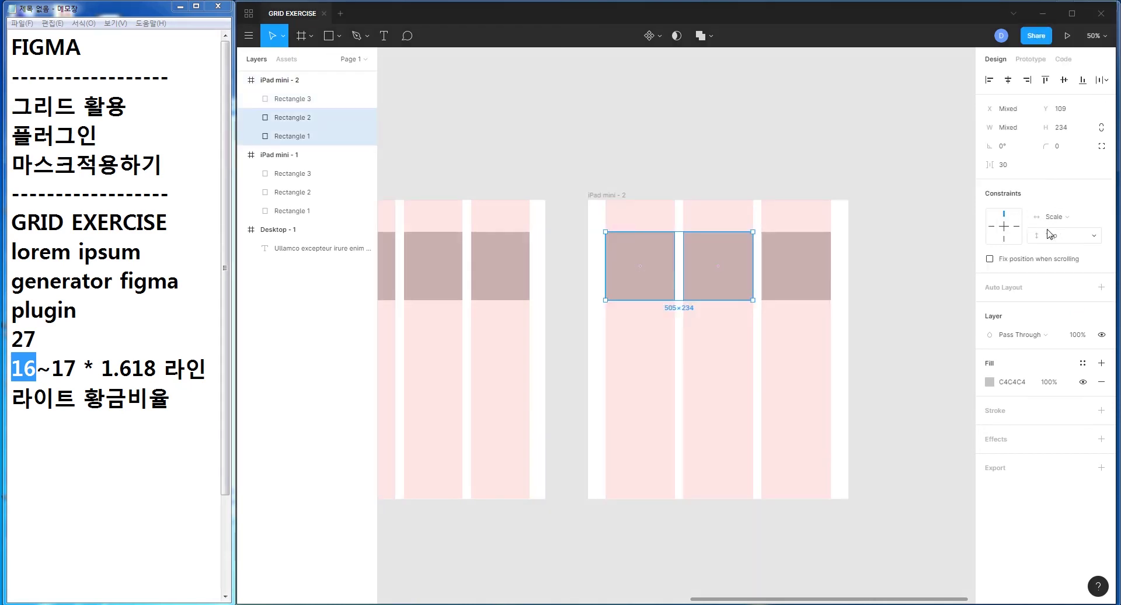
click(1057, 216)
click(1068, 184)
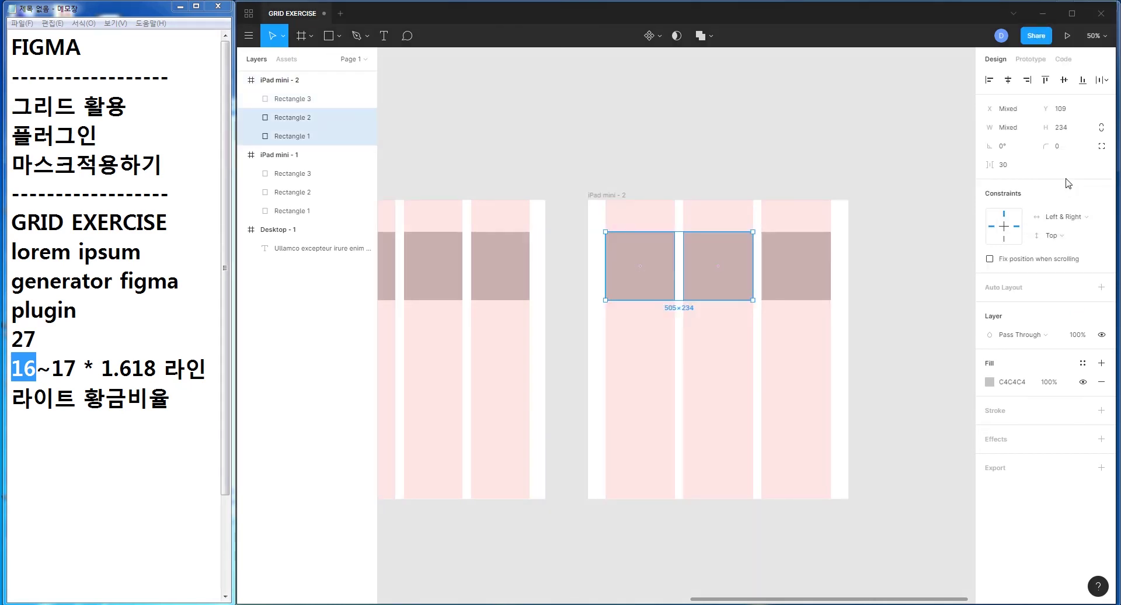
click(659, 260)
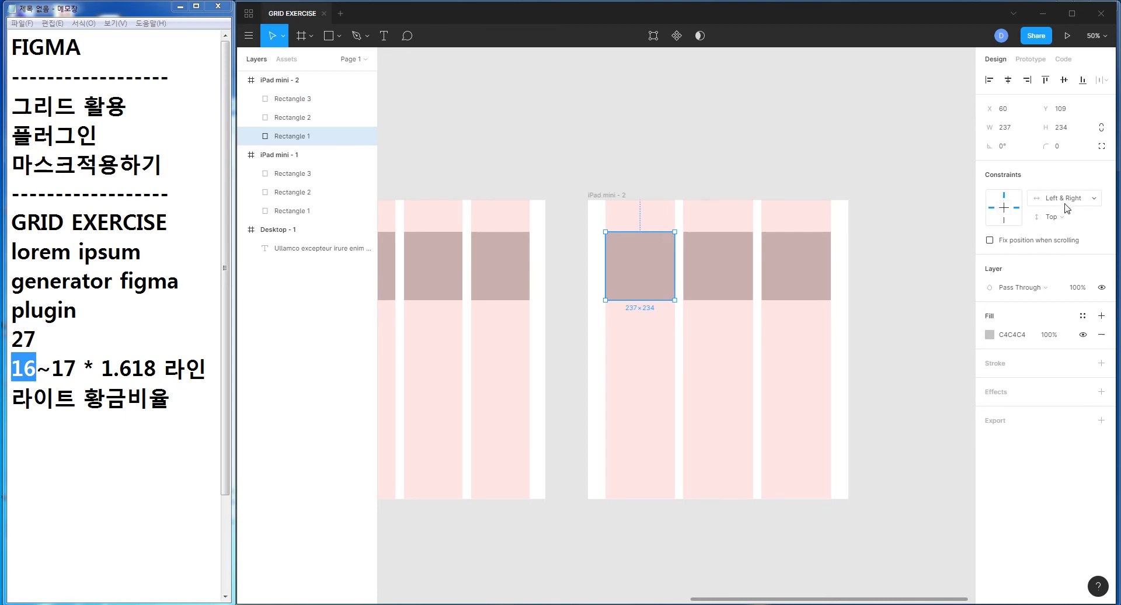
- Check Rectangle 1's settings and drag across the copy's columns to verify the rectangles fill them
drag(1038, 183, 1110, 206)
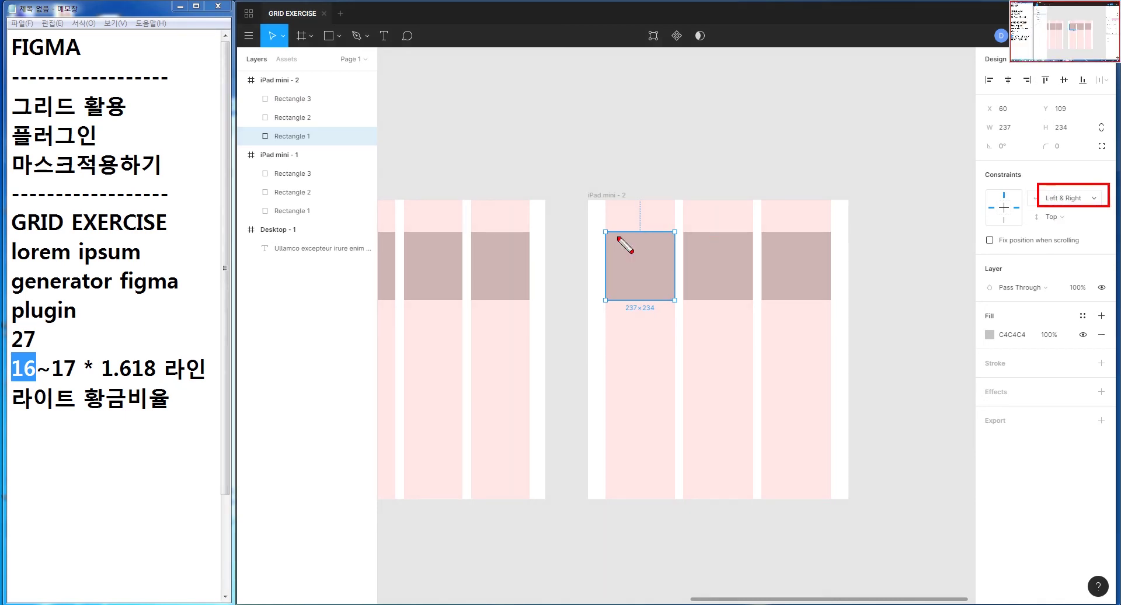
drag(605, 194, 611, 497)
drag(663, 193, 678, 536)
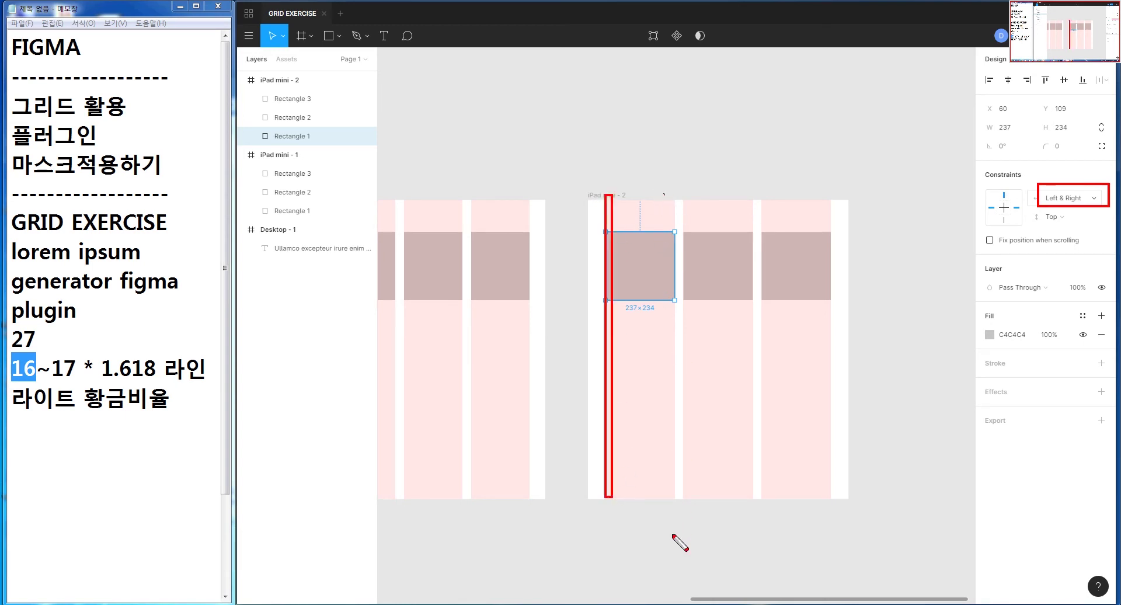
drag(684, 191, 704, 520)
drag(748, 192, 754, 478)
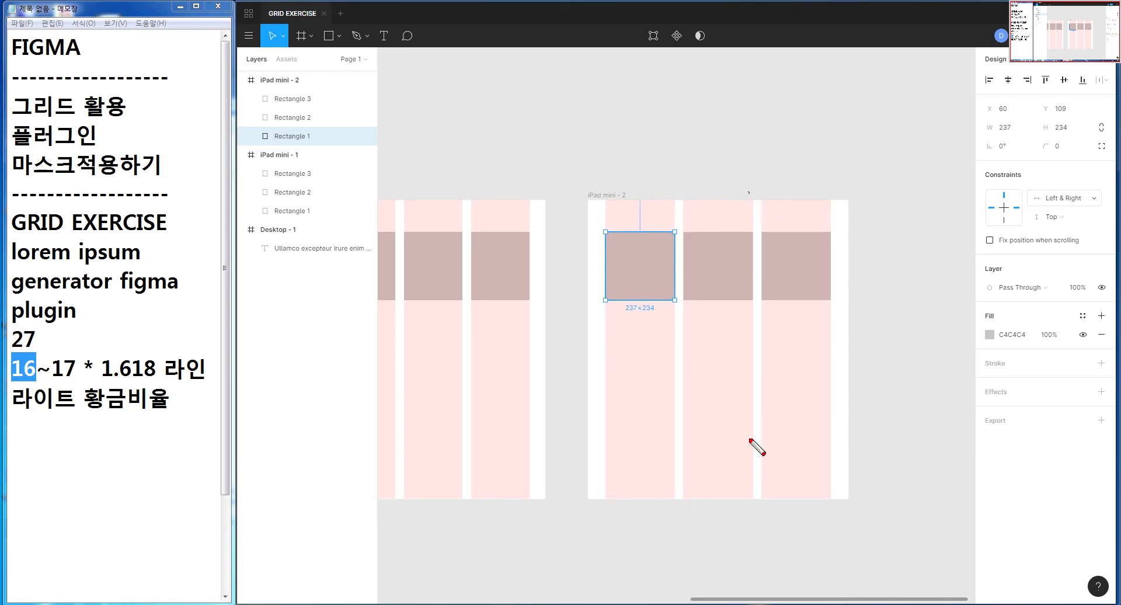
key(Escape)
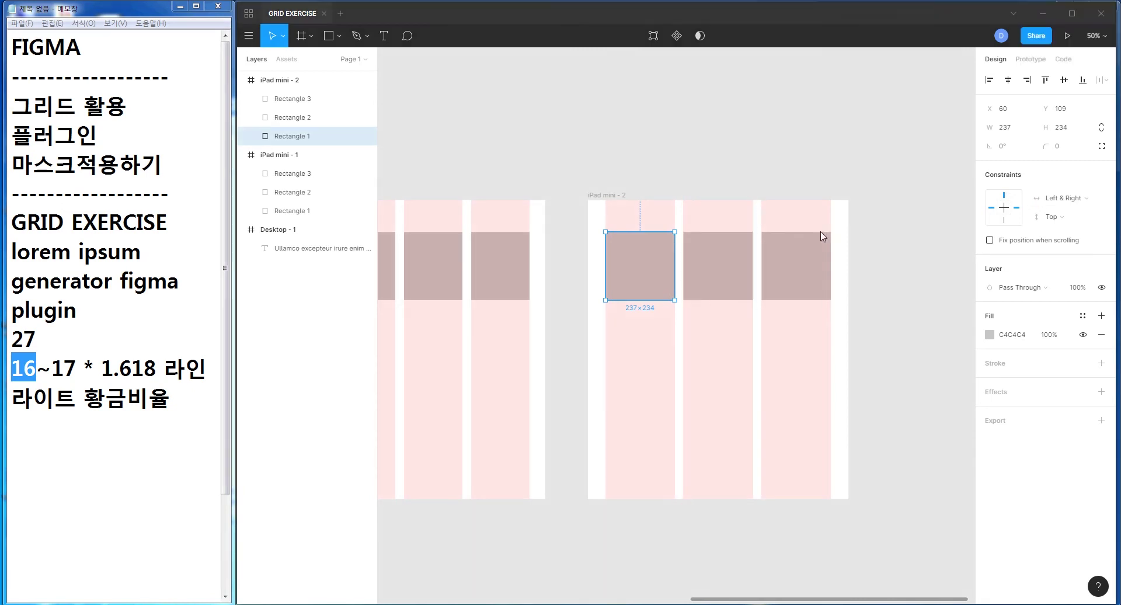
click(721, 251)
click(895, 249)
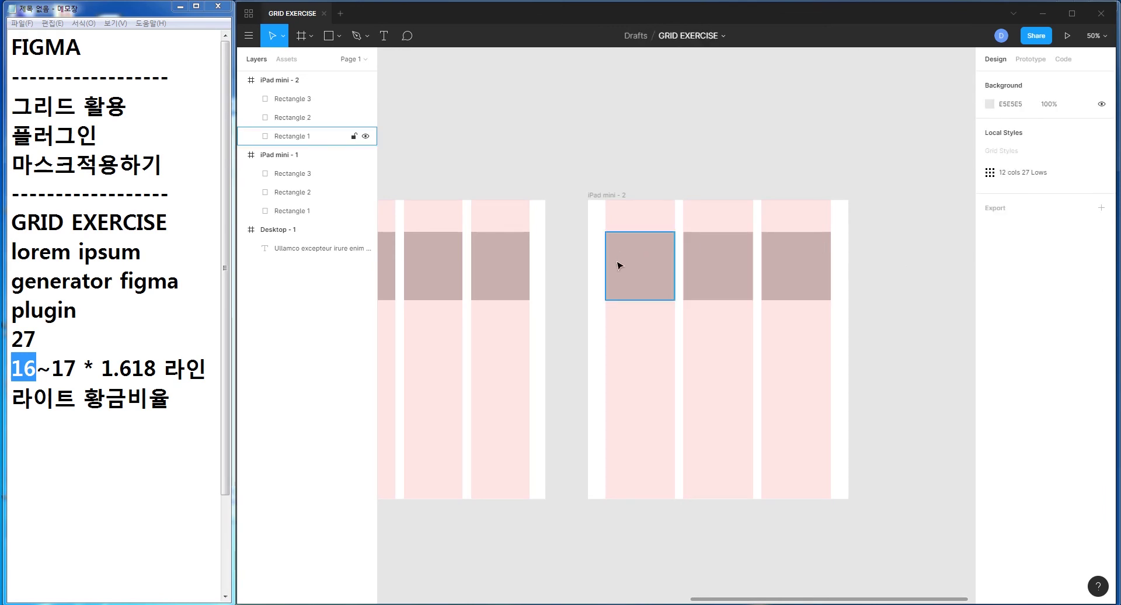
click(647, 266)
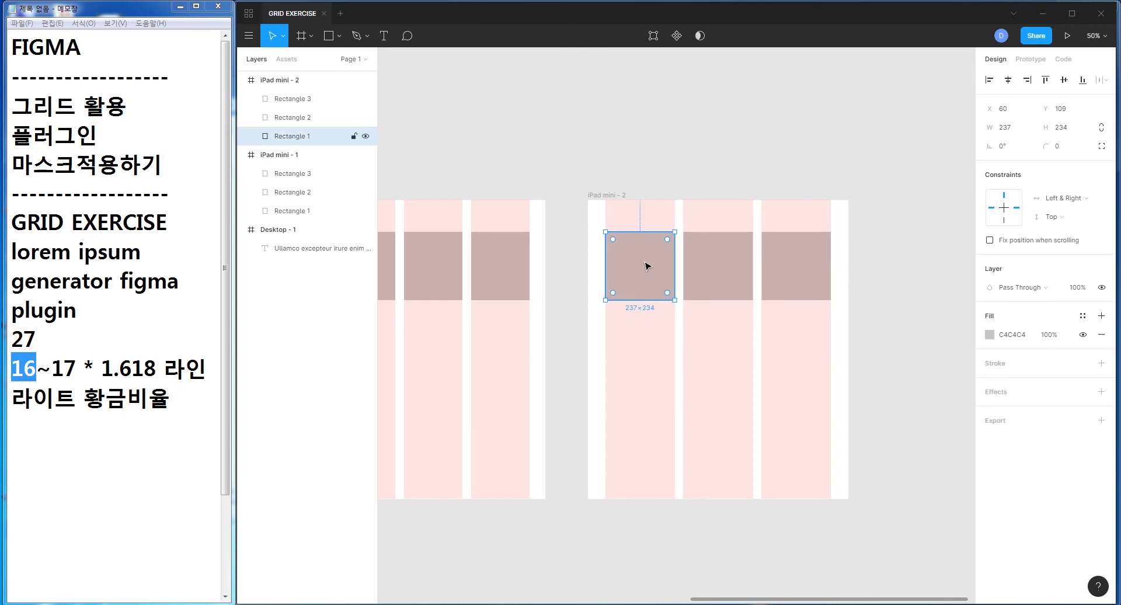
click(739, 272)
click(778, 272)
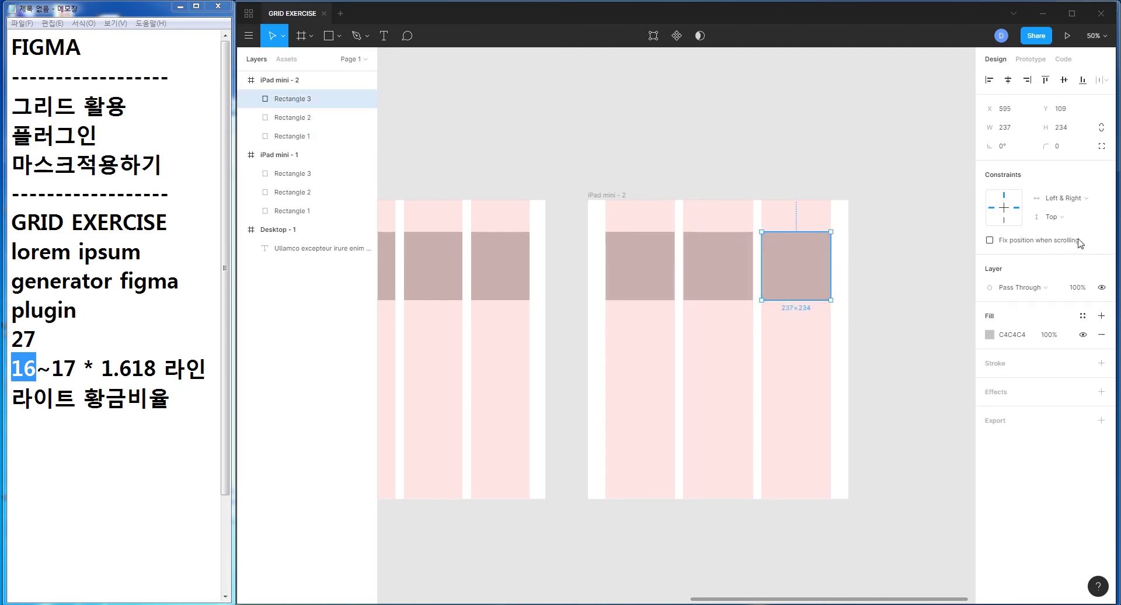
drag(1035, 191, 1109, 209)
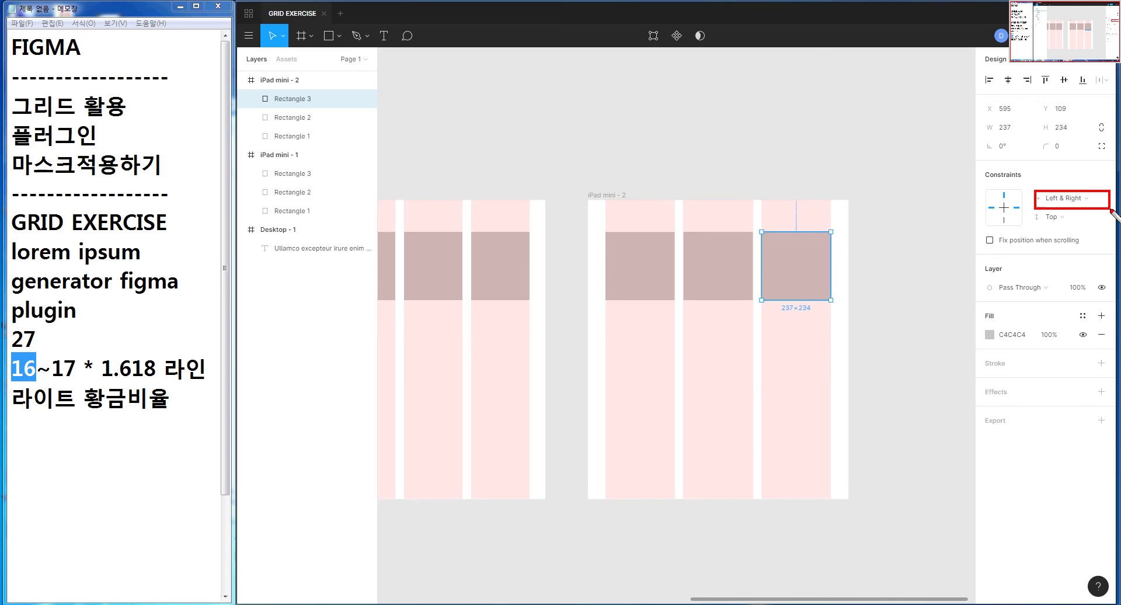
click(613, 196)
mouse_move(849, 262)
mouse_down()
mouse_move(720, 255)
mouse_move(1041, 258)
mouse_move(599, 250)
mouse_up()
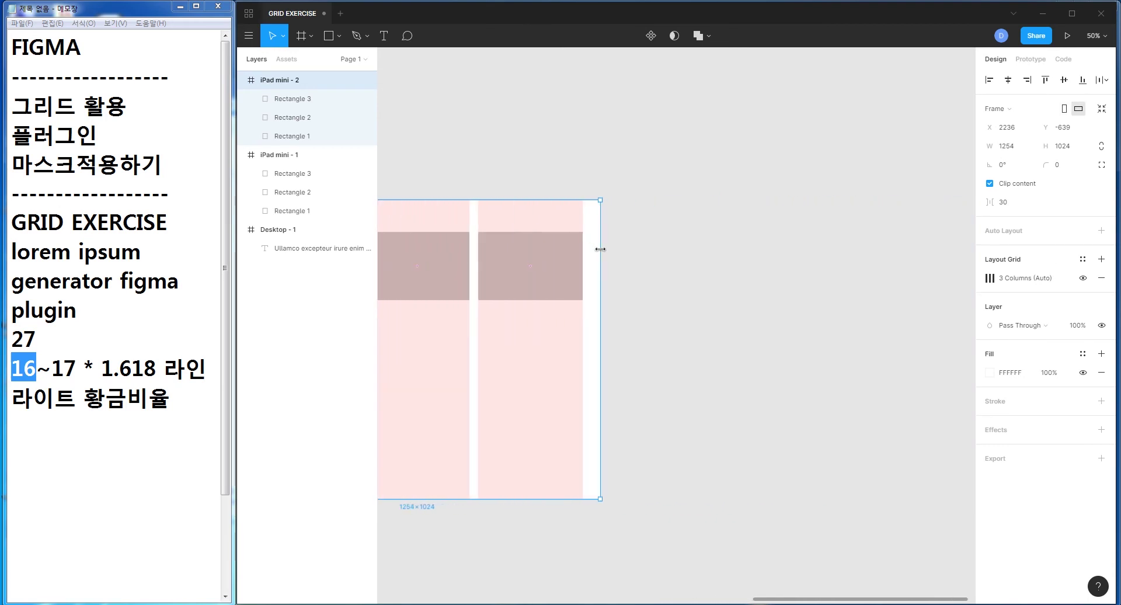
scroll(759, 204, left, 5)
drag(919, 256, 845, 257)
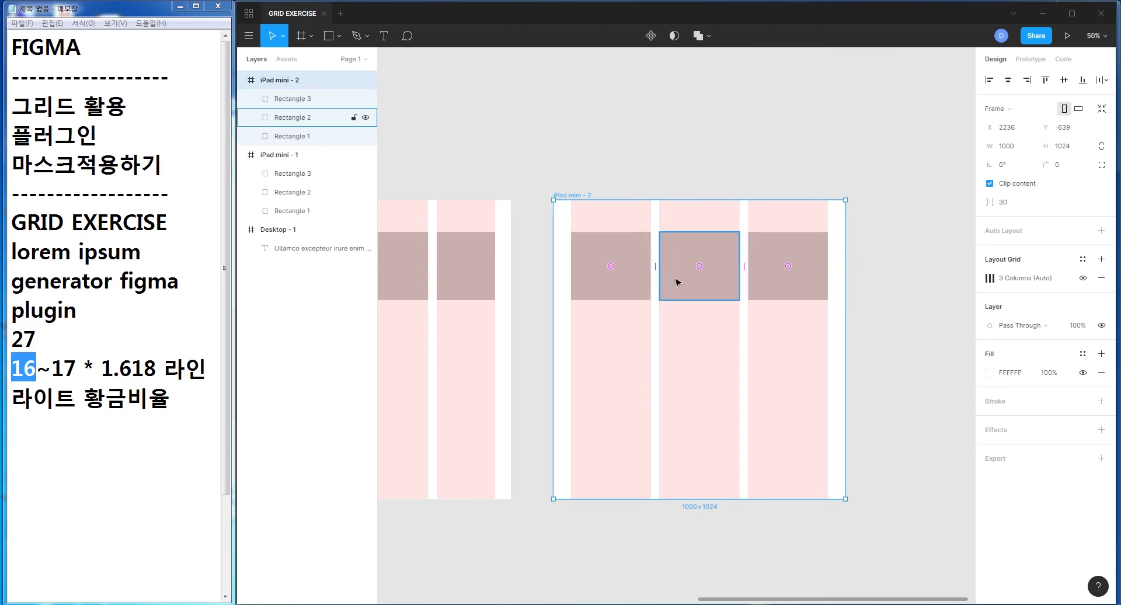
mouse_move(847, 293)
mouse_down()
mouse_move(693, 295)
mouse_move(831, 281)
mouse_up()
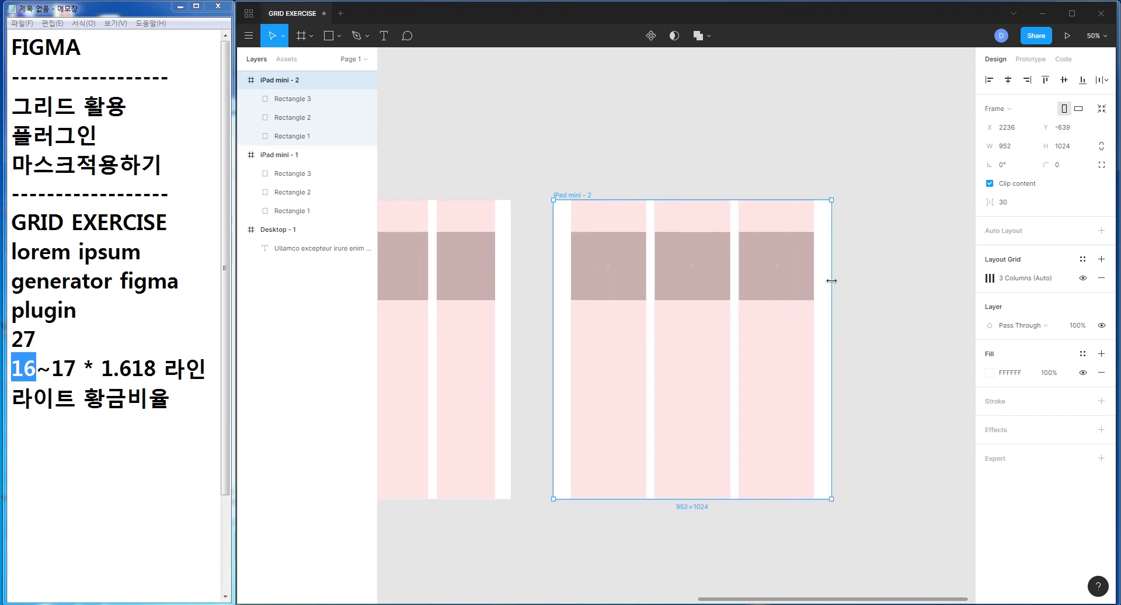
click(905, 268)
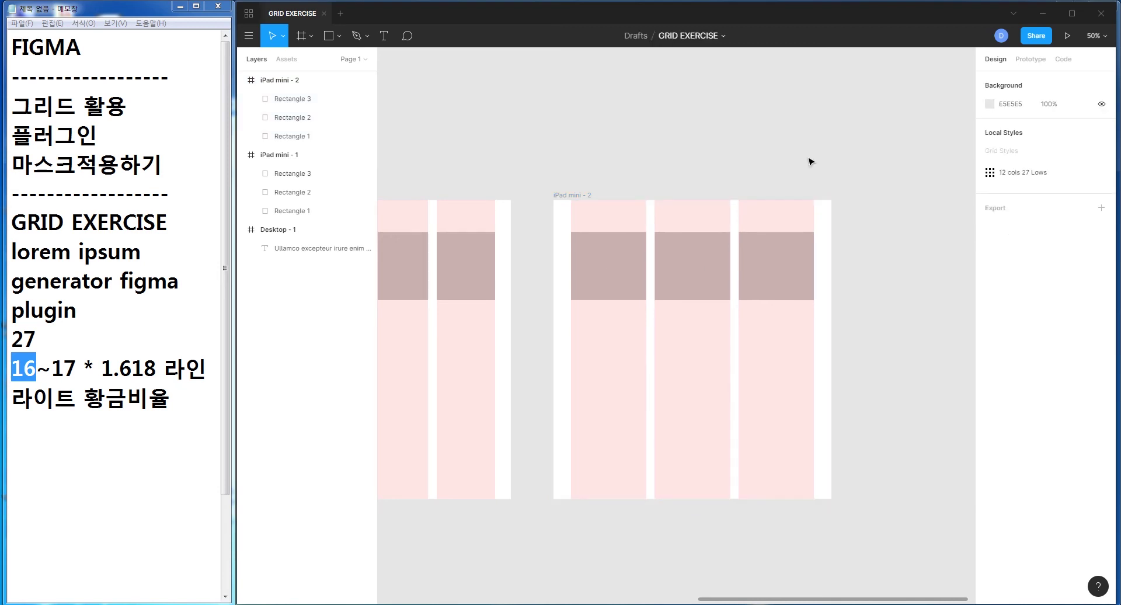
click(579, 198)
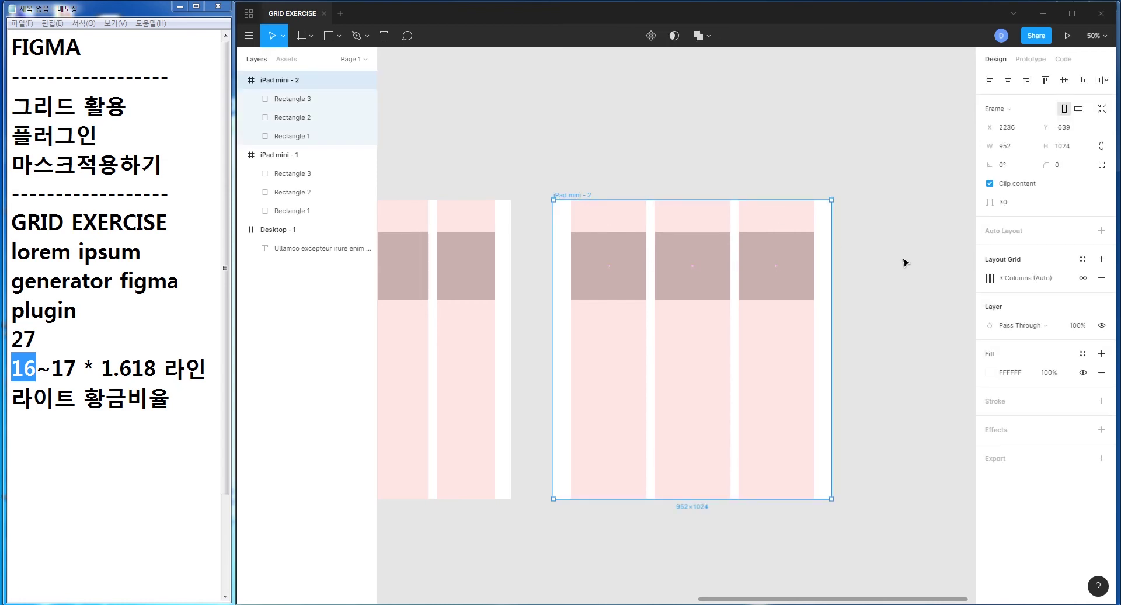
click(597, 219)
click(569, 196)
- Create a 768×1024 iPad mini preset frame, iPad mini - 3, to the right of iPad mini - 2
click(891, 208)
drag(911, 211, 769, 193)
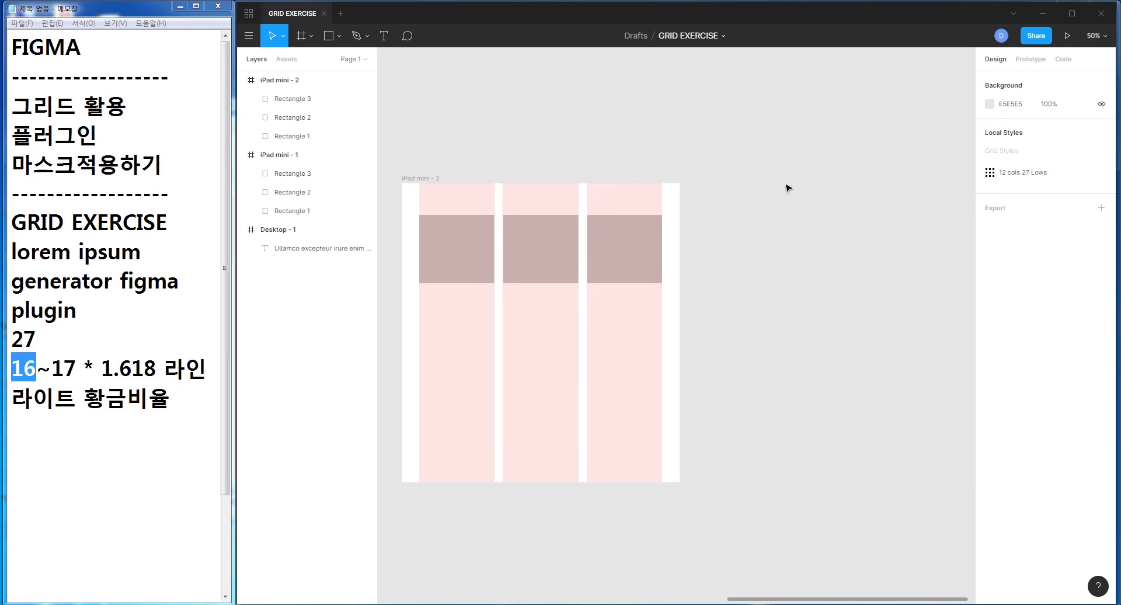
click(301, 36)
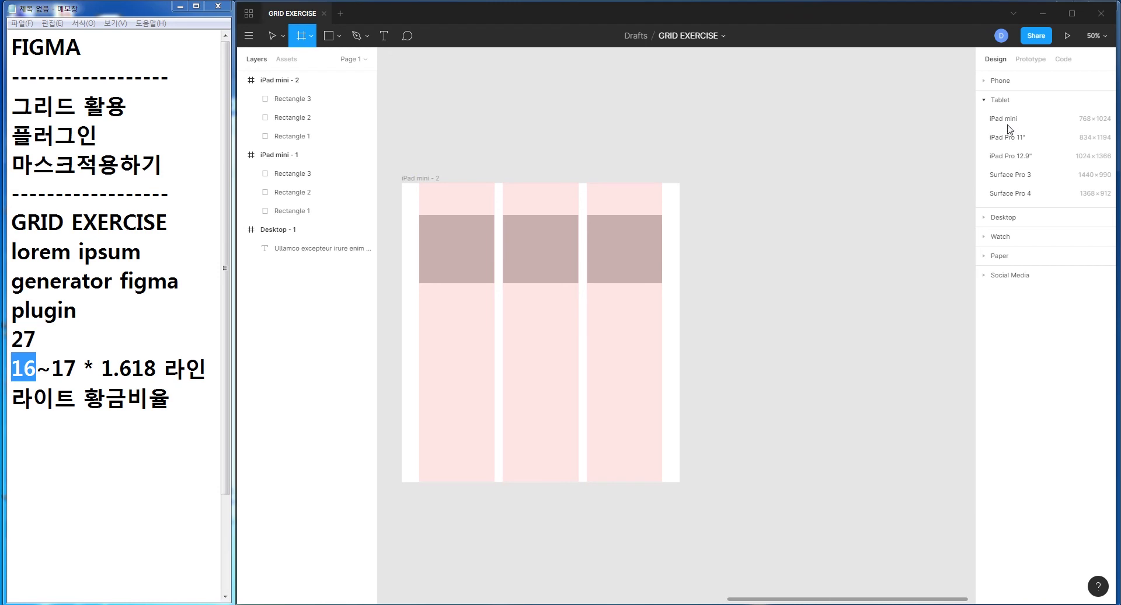
click(1009, 120)
drag(734, 200, 764, 206)
key(Escape)
scroll(843, 296, right, 3)
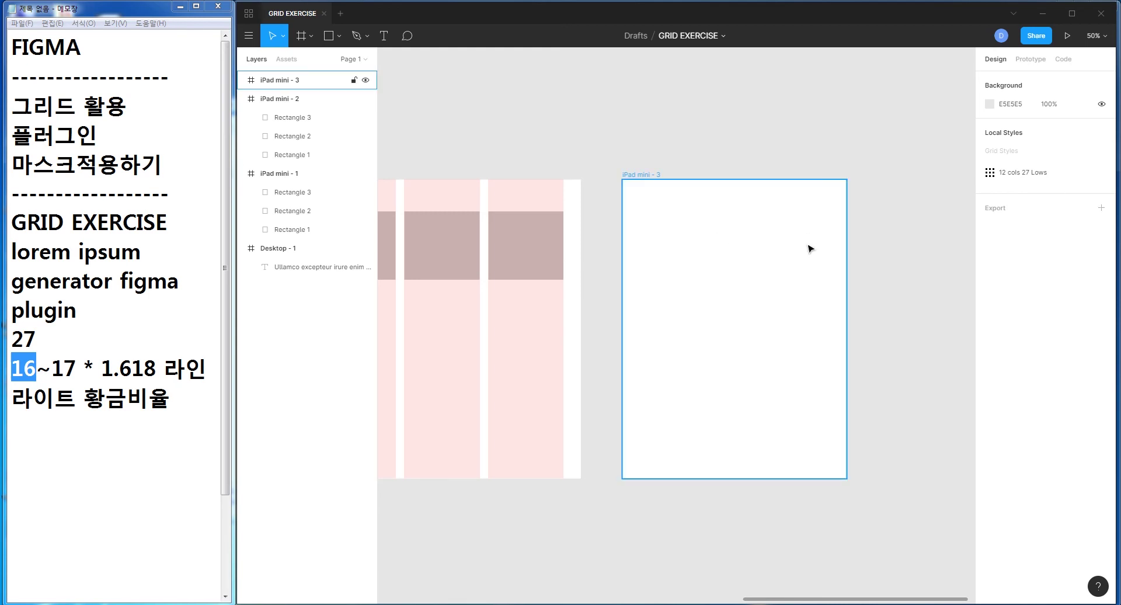
click(632, 181)
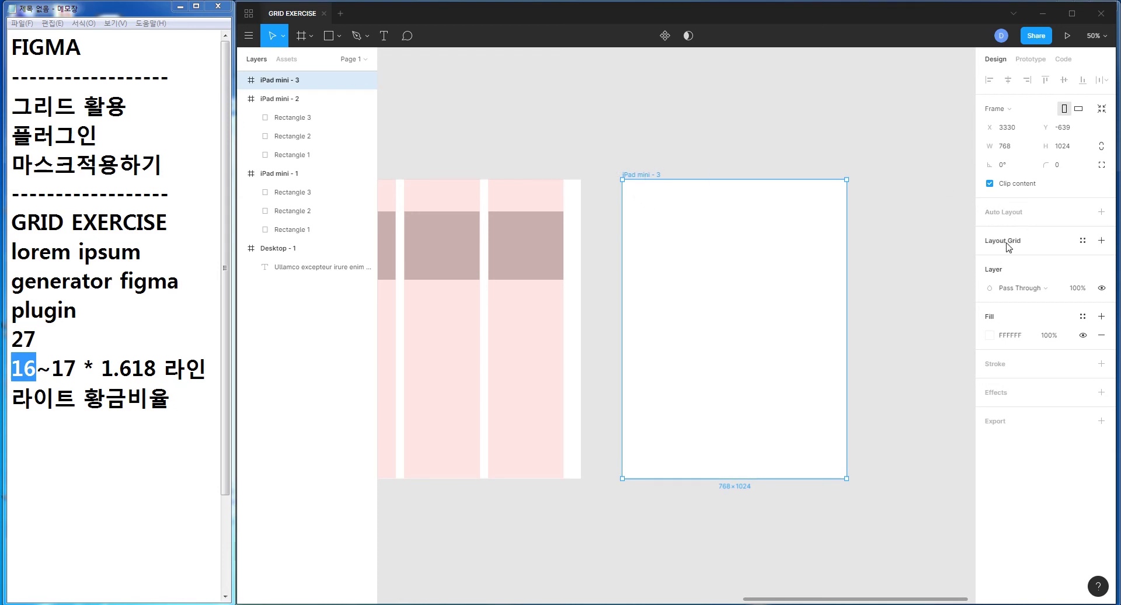
- Add a 5-row Stretch layout grid to iPad mini - 3 with margin 50 and gutter 30
click(1101, 240)
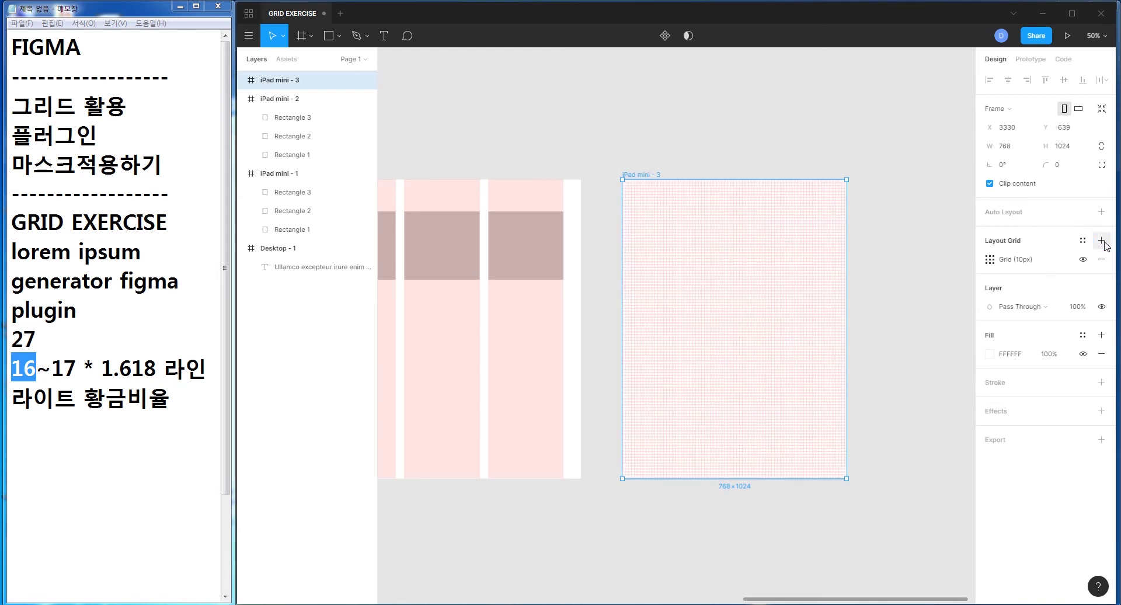
click(990, 260)
click(858, 262)
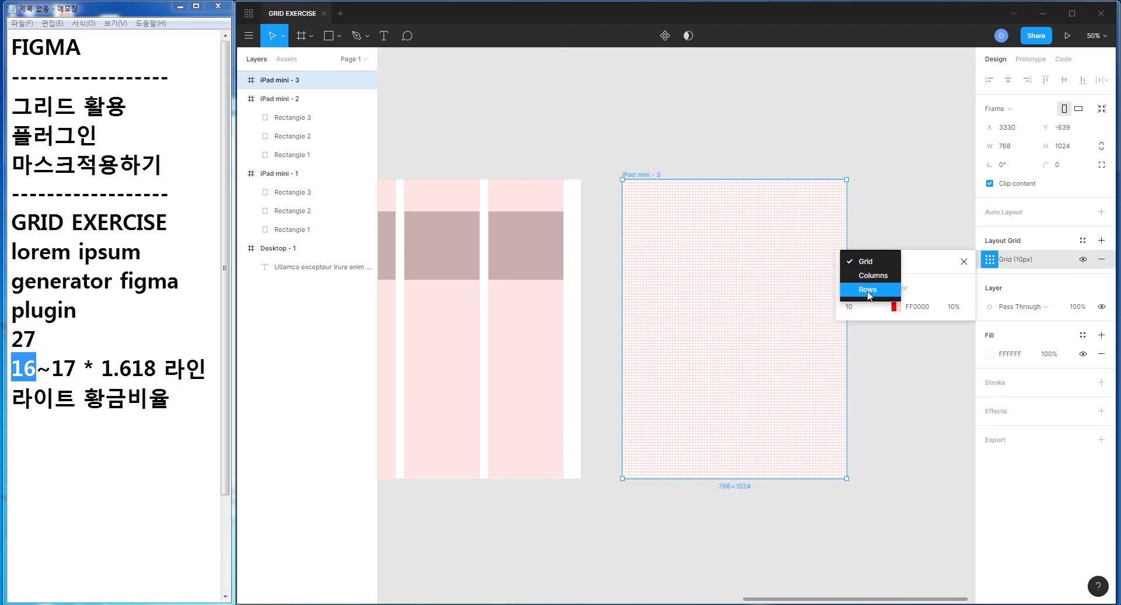
click(868, 290)
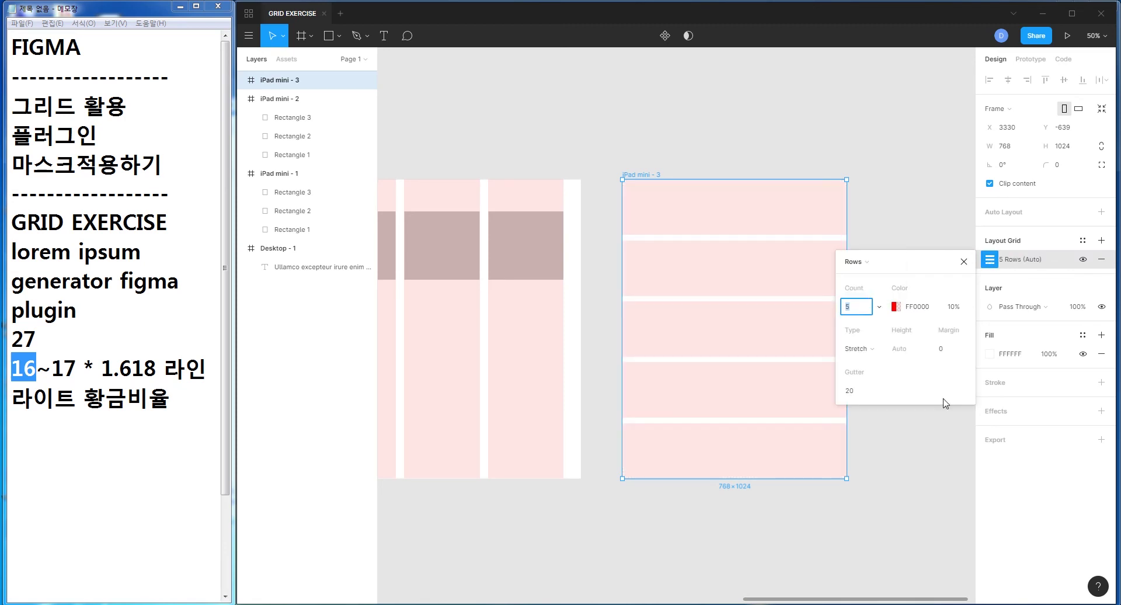
click(943, 349)
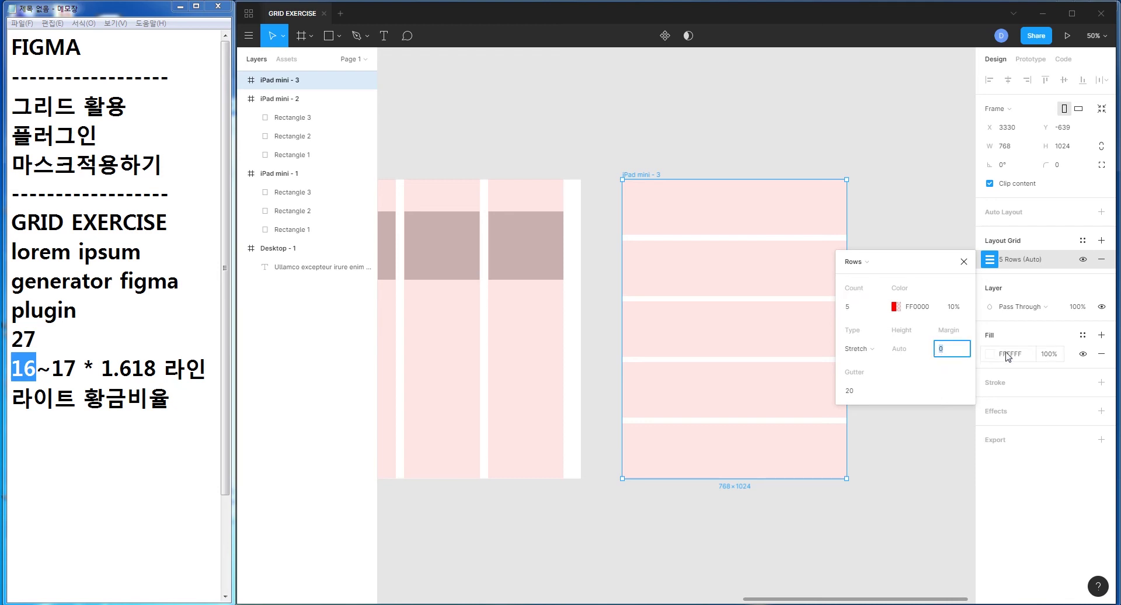
text(50)
key(Return)
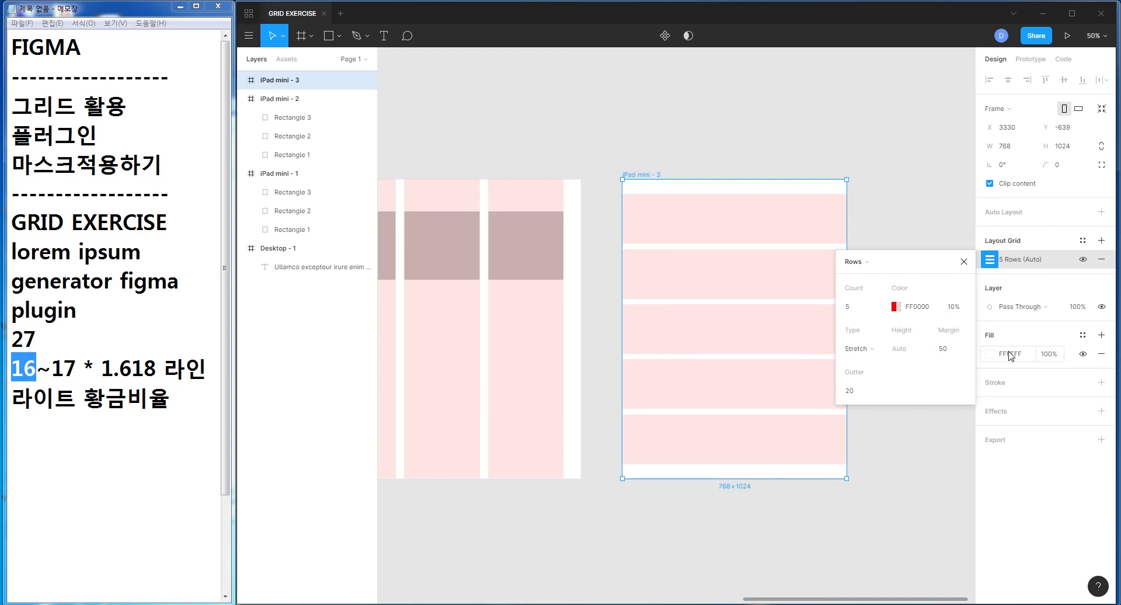
click(855, 391)
text(0)
key(Return)
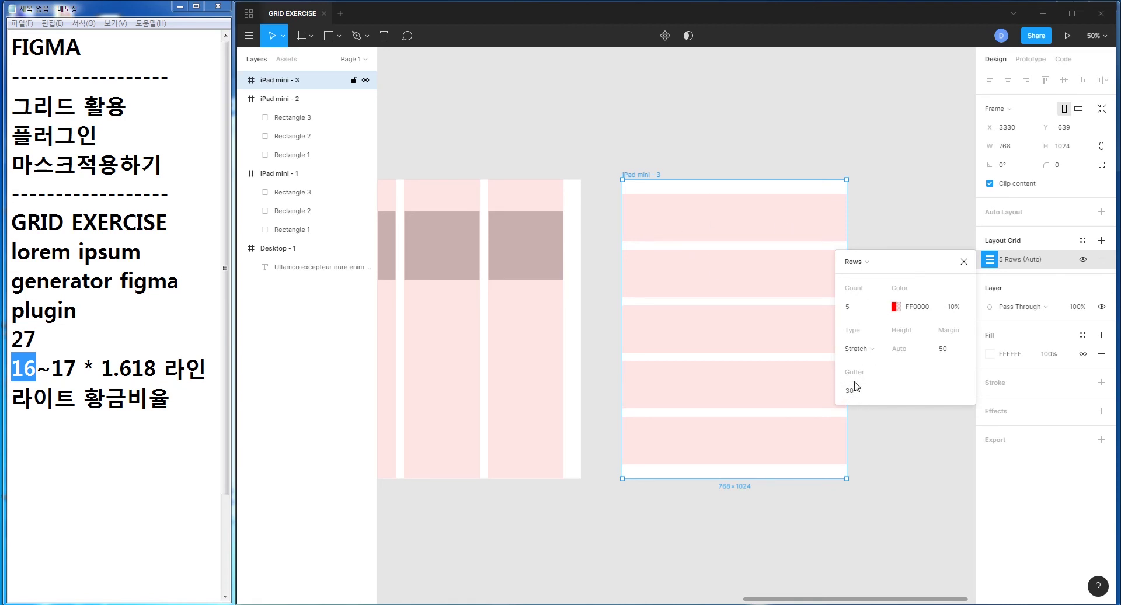
click(329, 37)
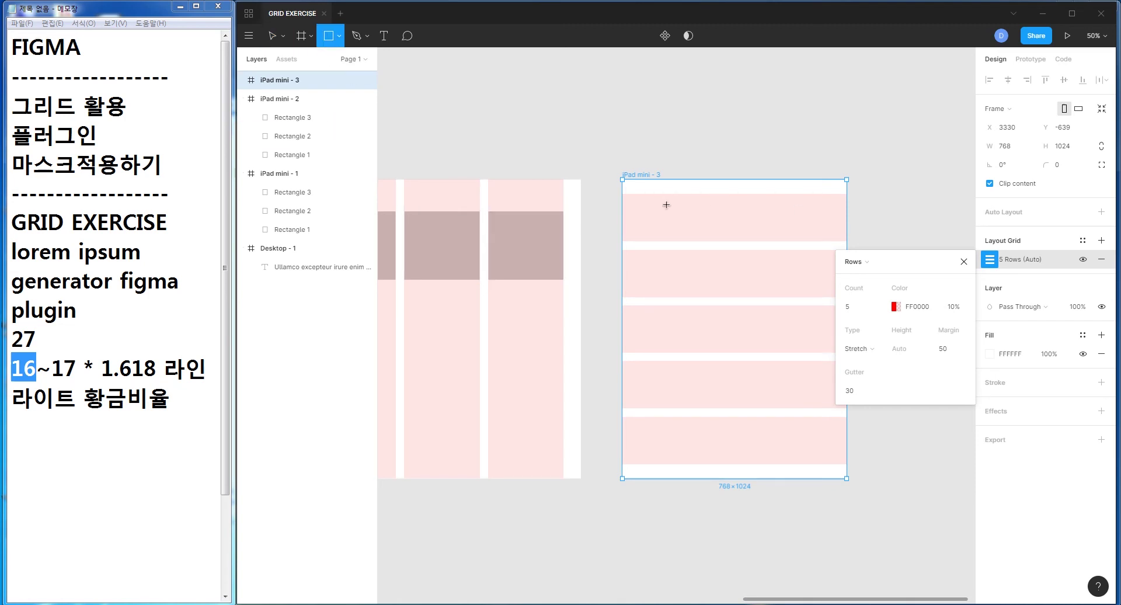
- Draw Rectangle 4 (604×161) snapped over the first row and constrain it Top & Bottom
drag(646, 195, 823, 243)
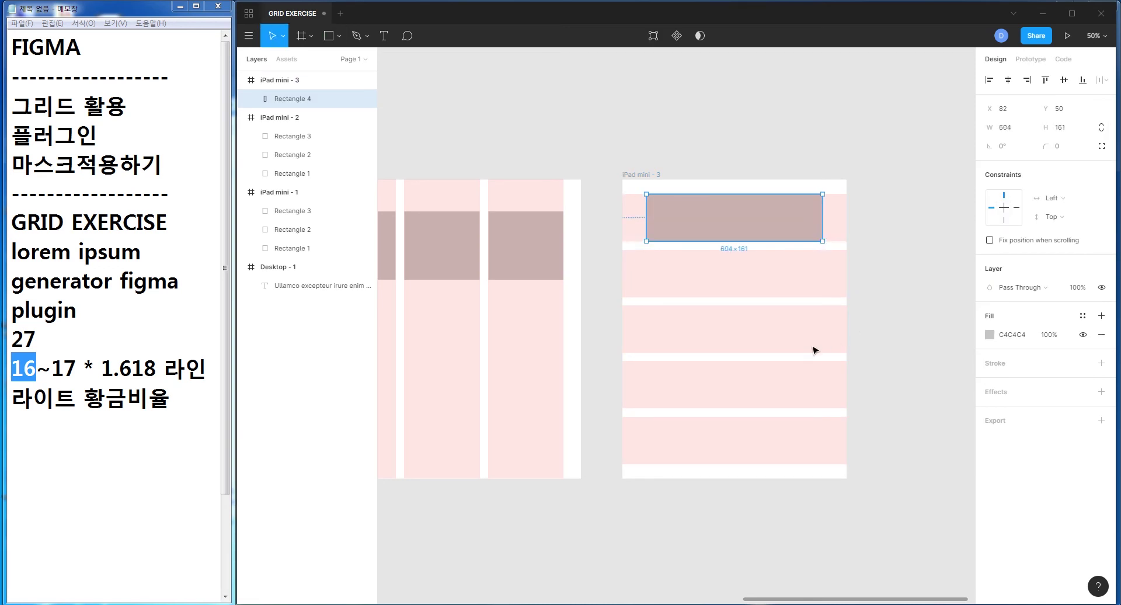
mouse_move(734, 217)
drag(714, 194, 713, 194)
drag(735, 238, 734, 240)
click(1058, 219)
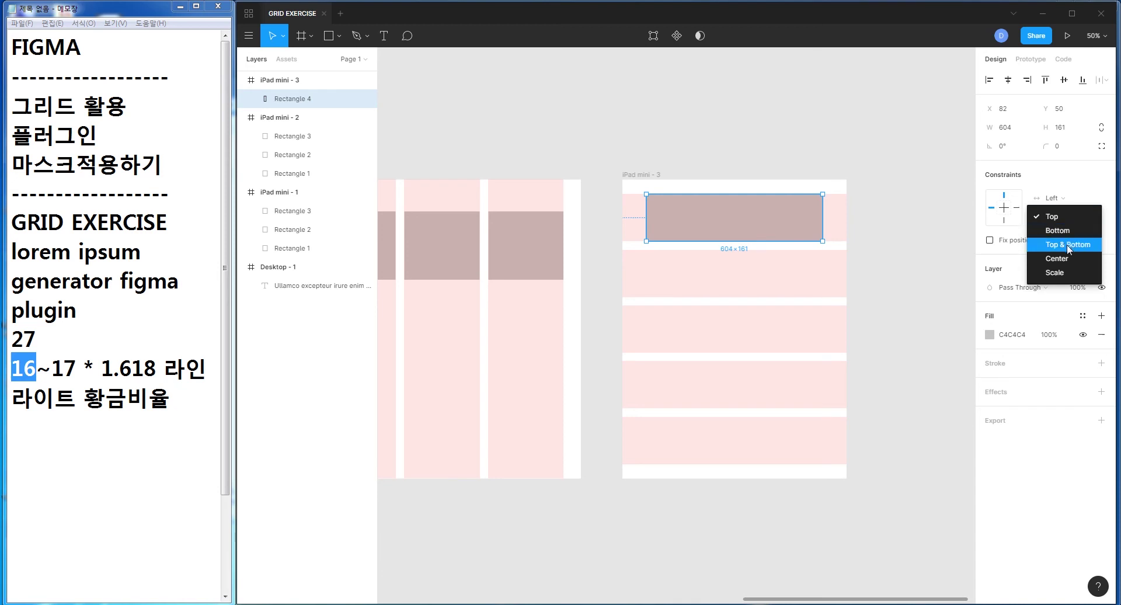
click(1067, 244)
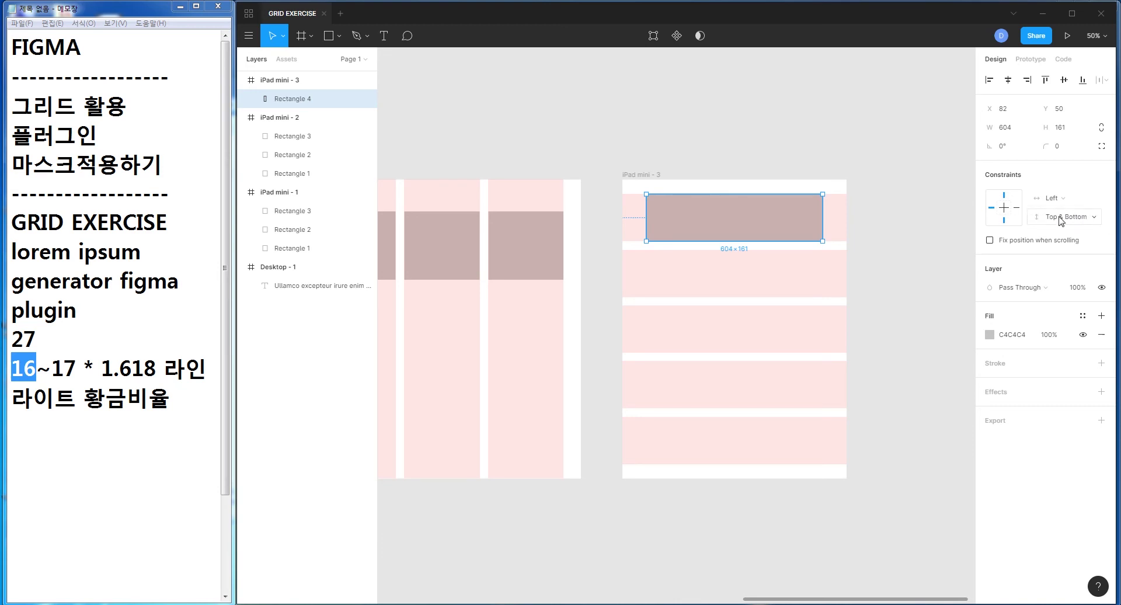
- Copy the rectangle into the next rows and test stretching by shortening and restoring the frame height
drag(747, 219, 752, 330)
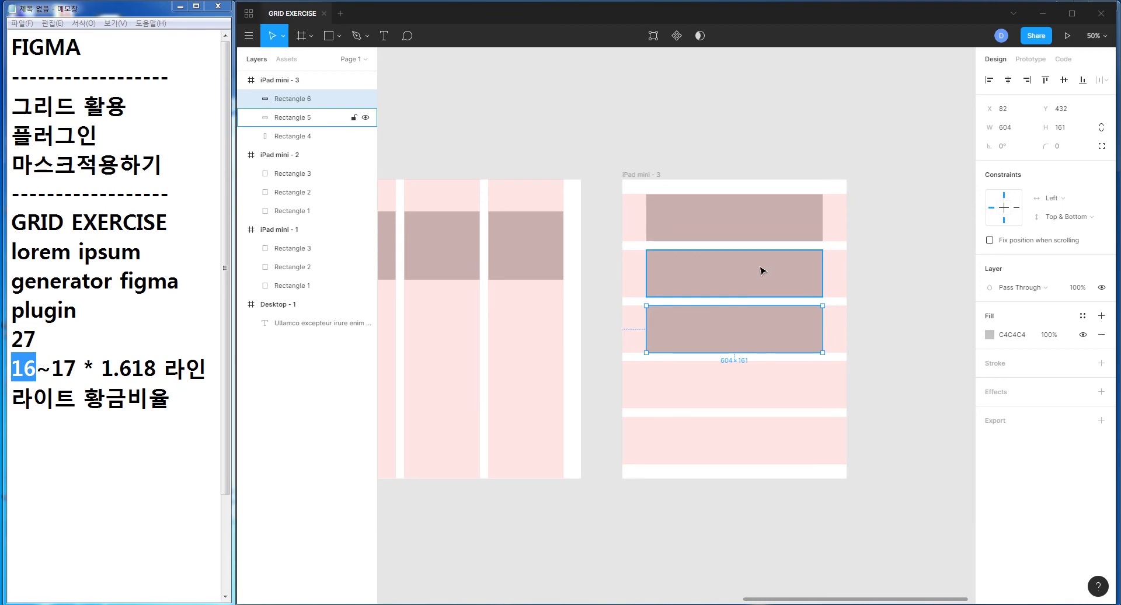
click(652, 175)
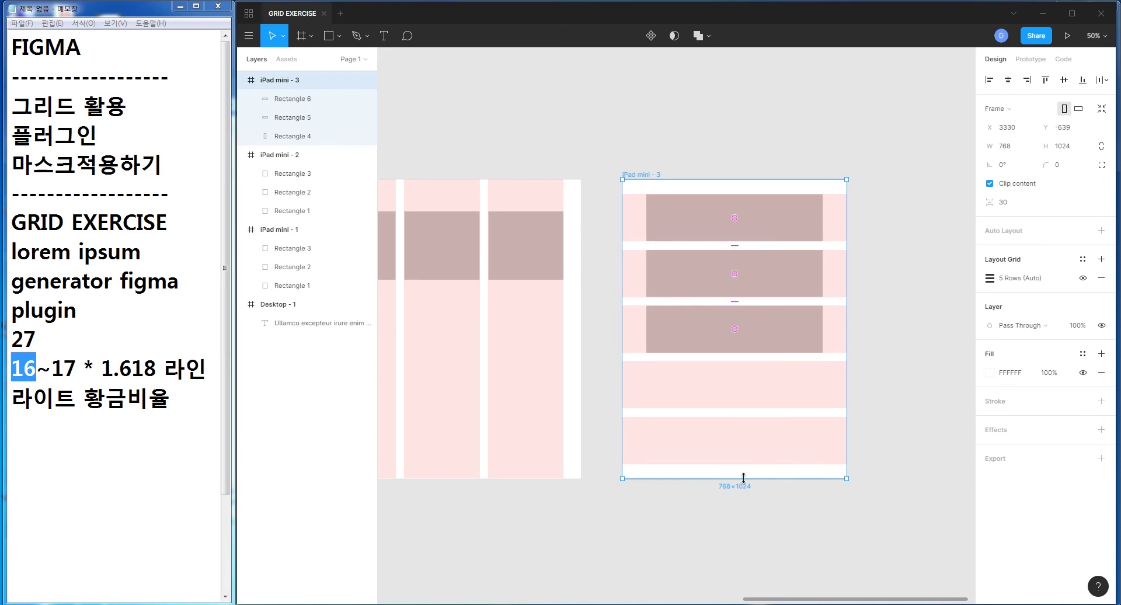
drag(753, 478, 757, 381)
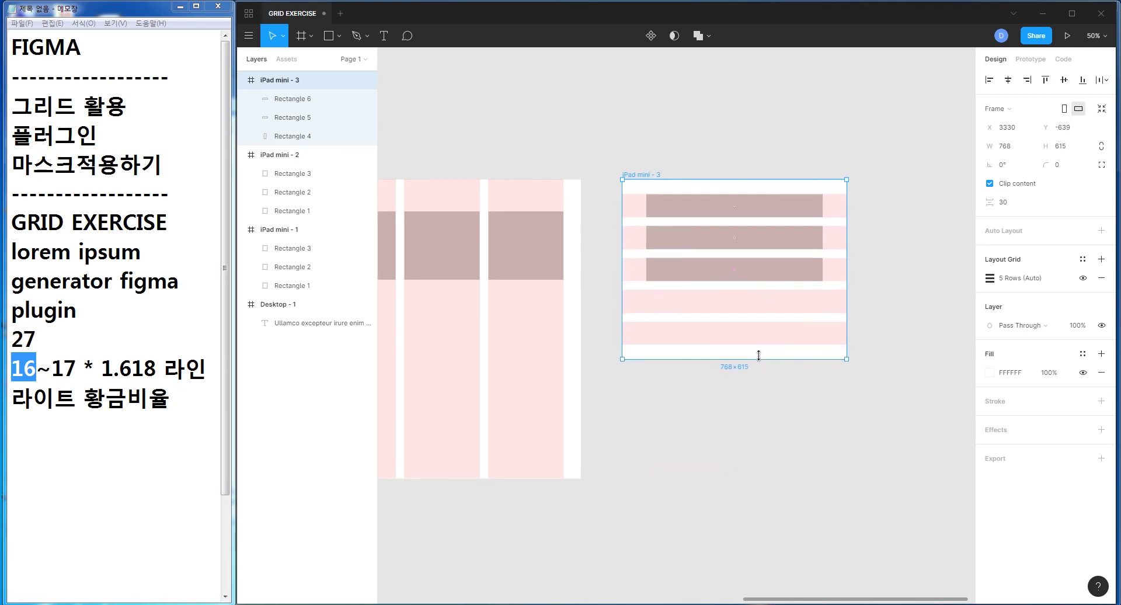
mouse_move(758, 381)
mouse_down()
mouse_move(773, 587)
mouse_move(796, 347)
mouse_move(806, 526)
mouse_move(803, 403)
mouse_move(805, 521)
mouse_move(806, 468)
mouse_move(820, 526)
mouse_move(826, 386)
mouse_move(826, 485)
mouse_move(778, 325)
mouse_move(794, 487)
mouse_move(792, 441)
mouse_move(797, 479)
mouse_up()
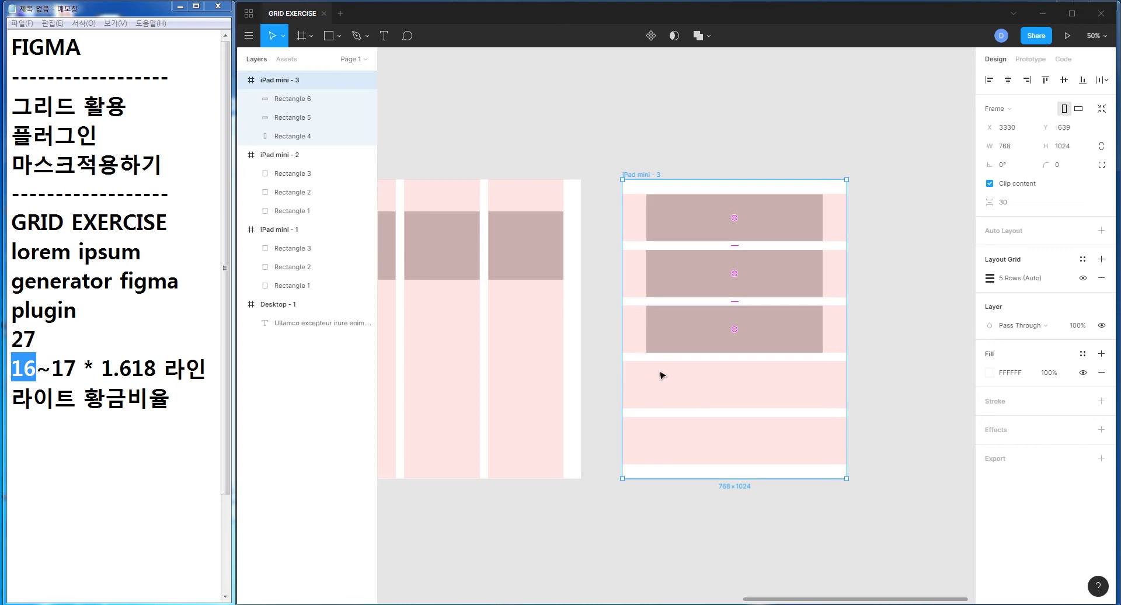
- Pan back to Desktop - 1 and select its lorem ipsum text
drag(517, 161, 846, 136)
scroll(846, 136, left, 5)
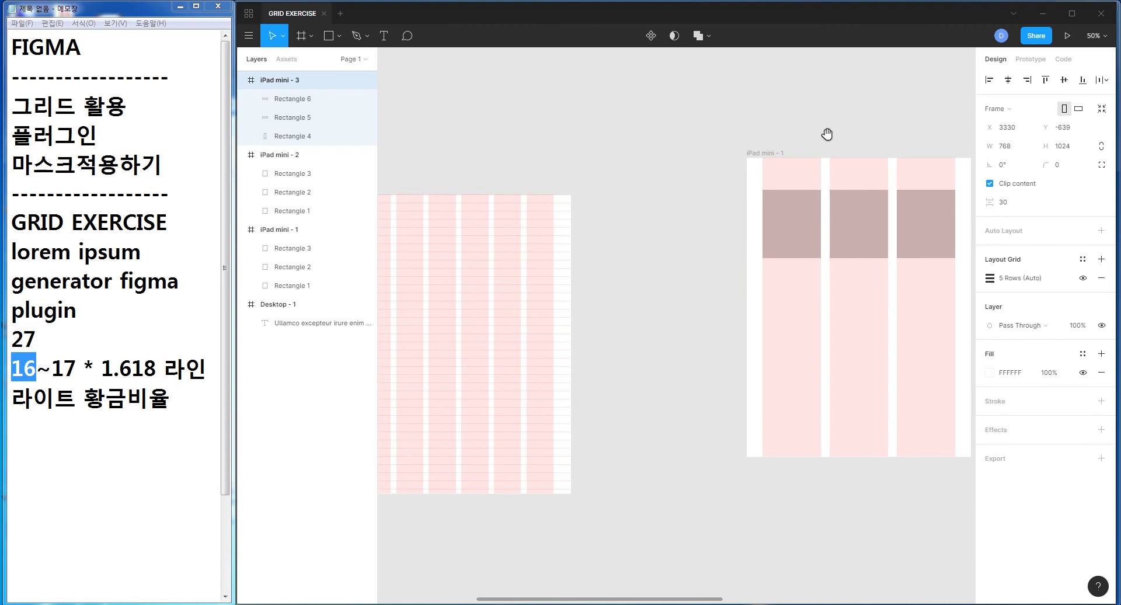
scroll(825, 131, left, 5)
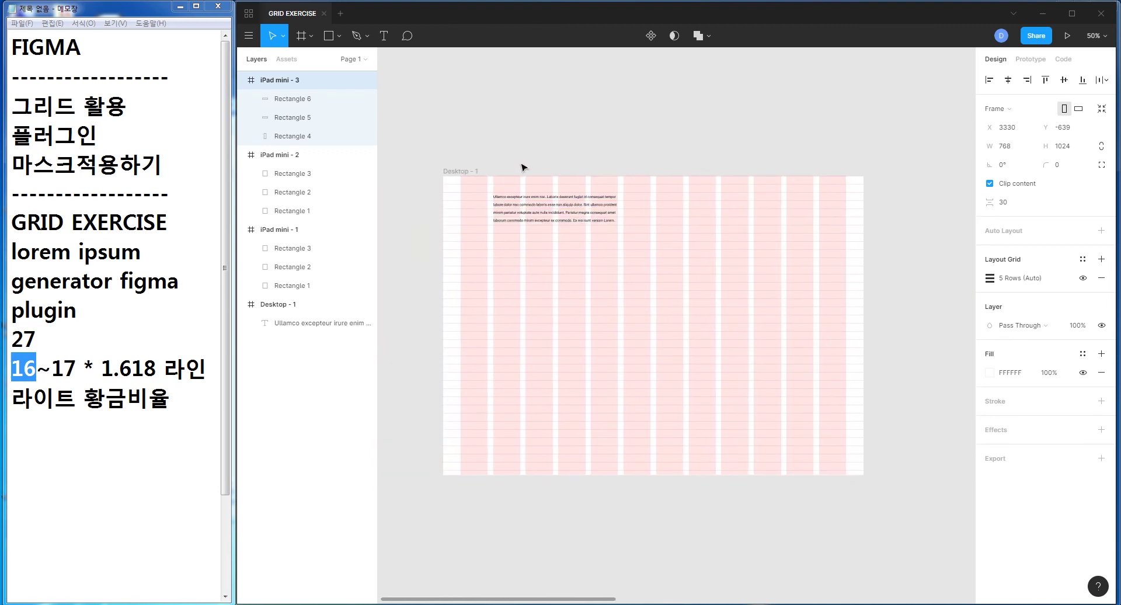
click(536, 195)
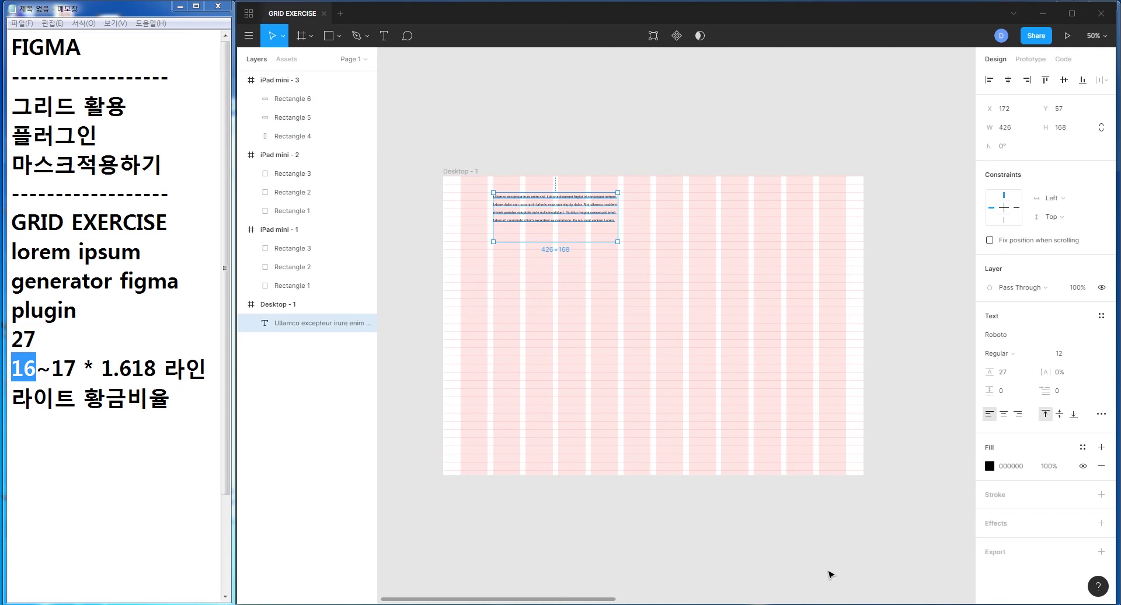
- Delete the lorem ipsum text from Desktop - 1, leaving the empty 12-column, 27-row grid
key(Delete)
drag(671, 165, 663, 114)
click(806, 292)
click(495, 87)
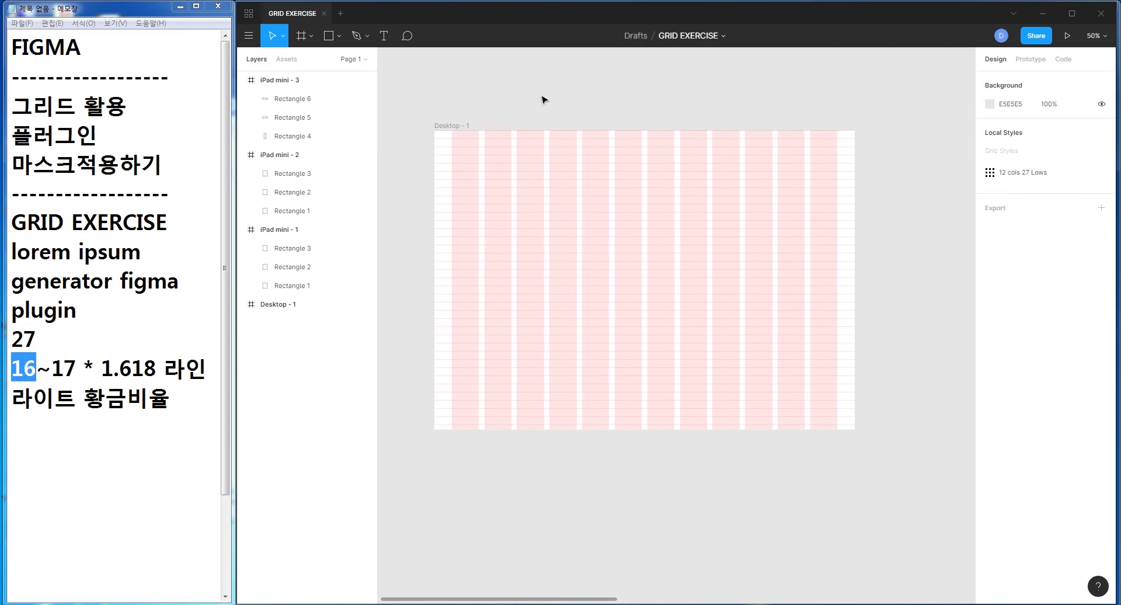
click(493, 182)
click(872, 285)
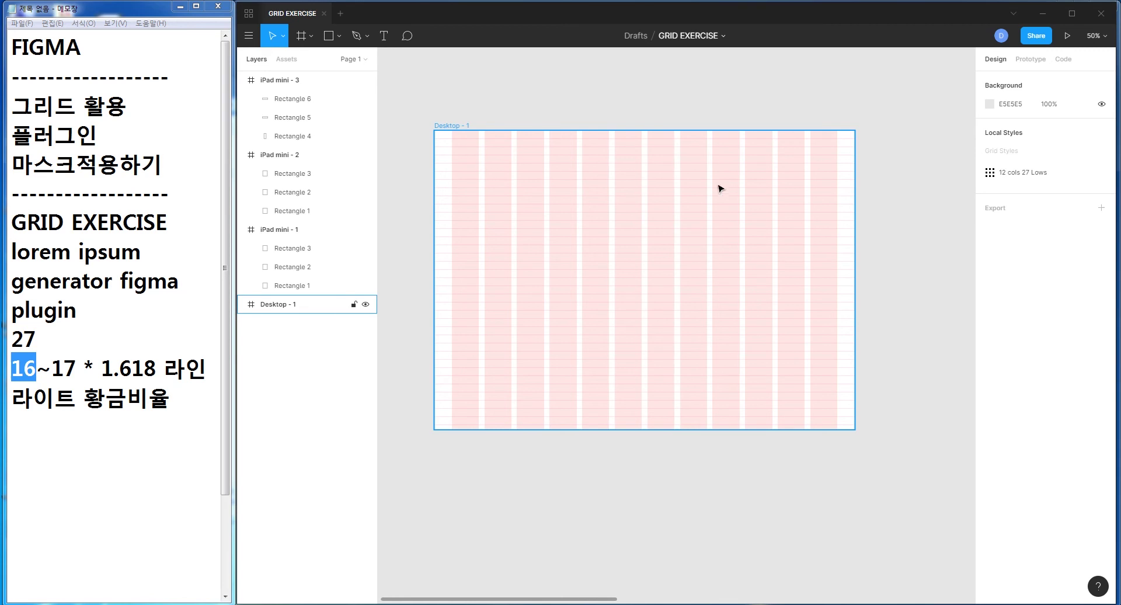
click(337, 36)
click(294, 63)
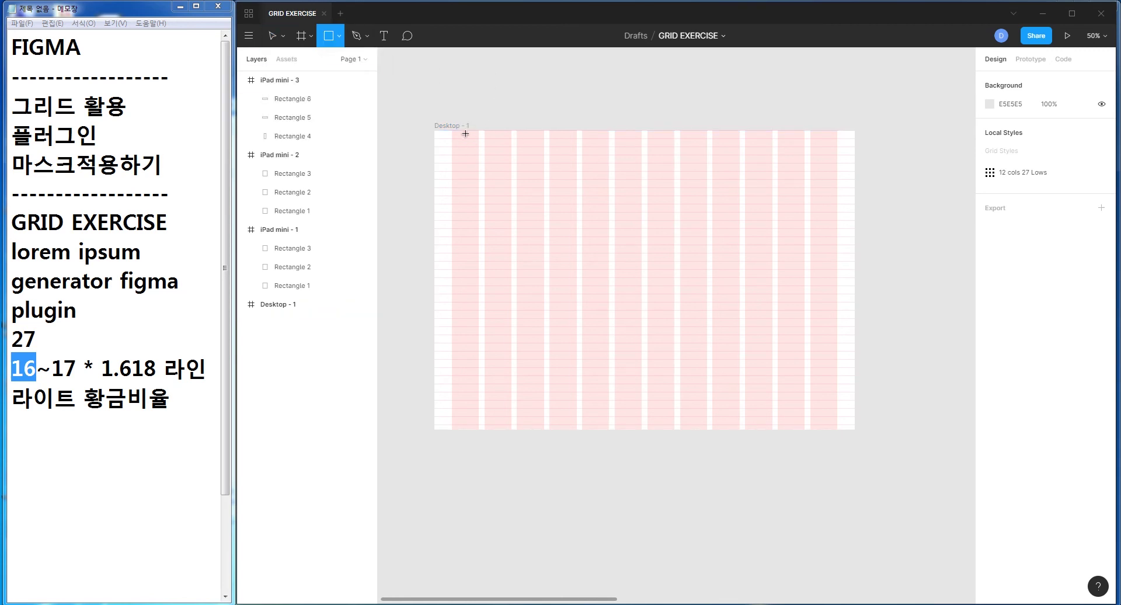
- Draw a grey bar along Desktop - 1's top row, fitted to the columns, and place copies beside it
drag(465, 135, 508, 150)
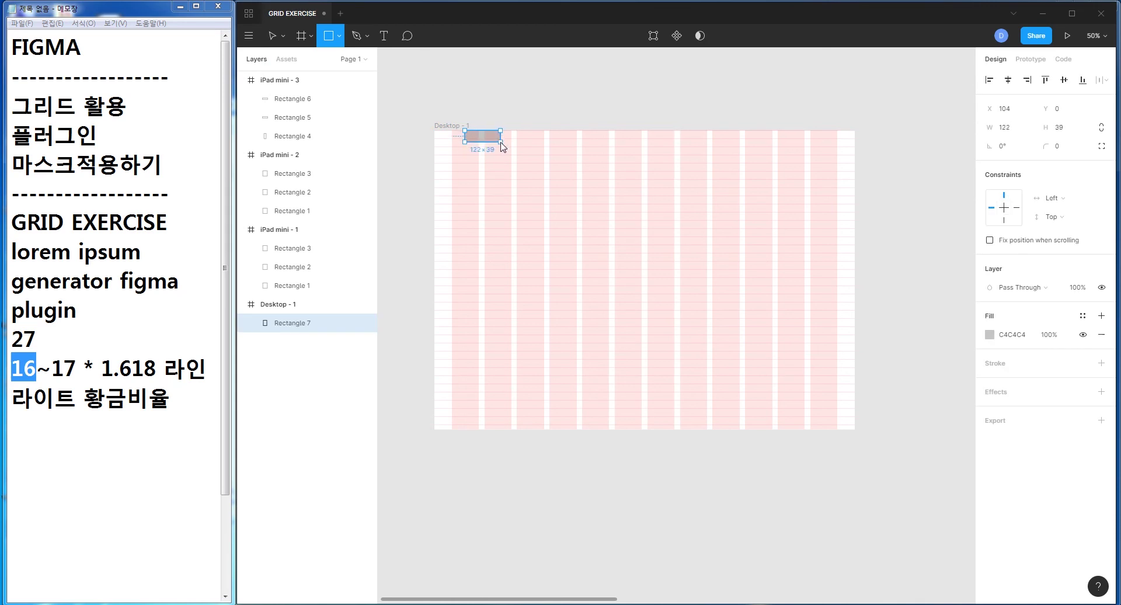
mouse_move(509, 150)
mouse_down()
mouse_move(546, 137)
mouse_move(773, 142)
mouse_up()
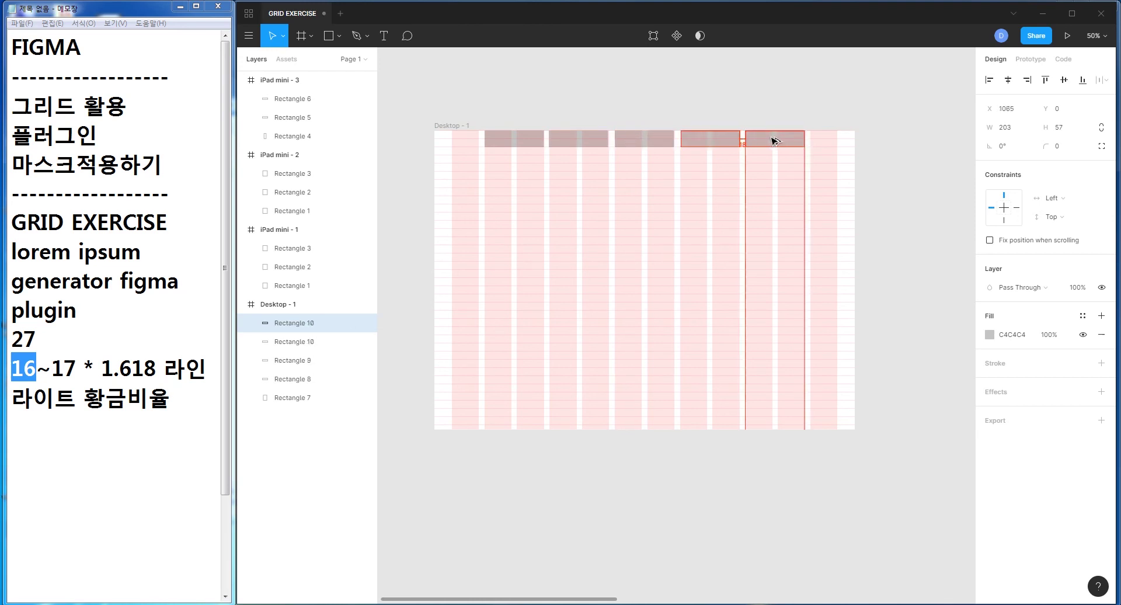
click(777, 95)
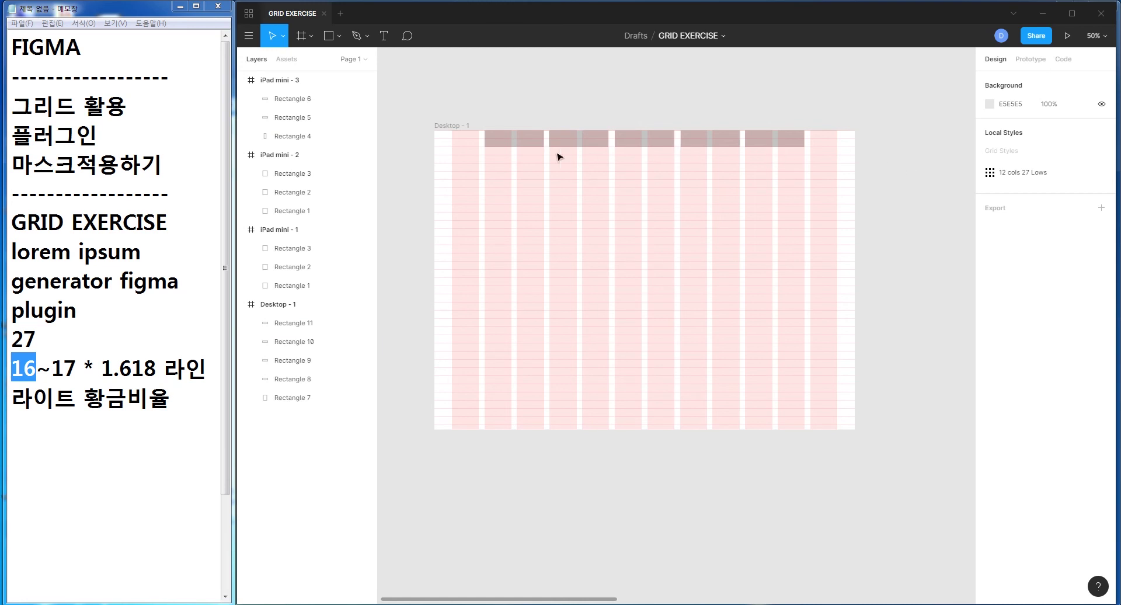
- Delete the extra block, align the first and last blocks to the outer columns, and select all four
click(777, 142)
key(Delete)
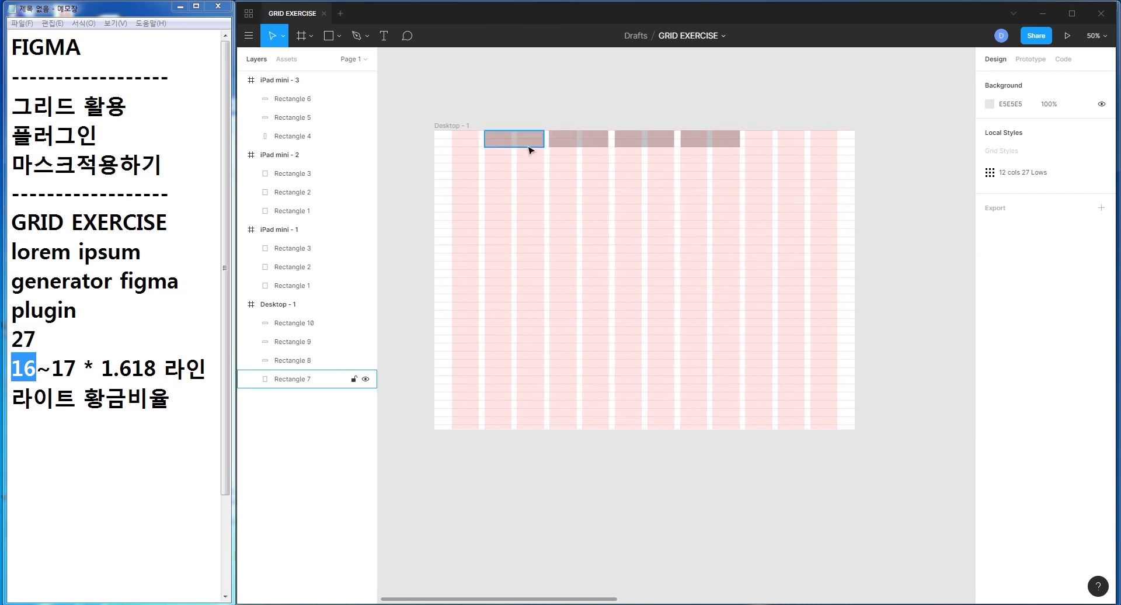
drag(522, 146, 486, 146)
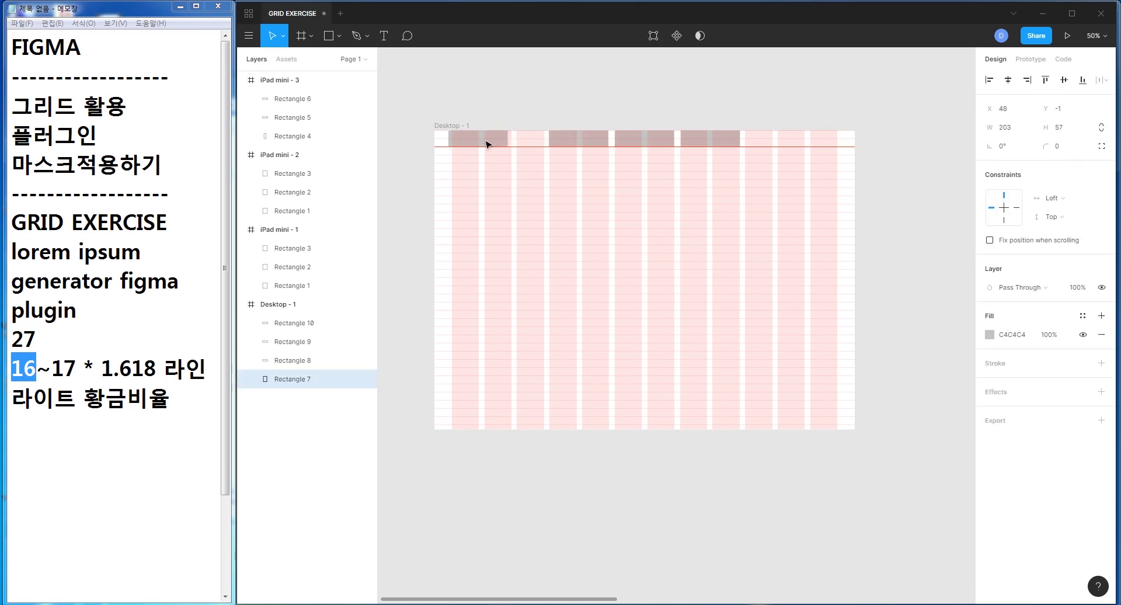
drag(724, 146, 822, 142)
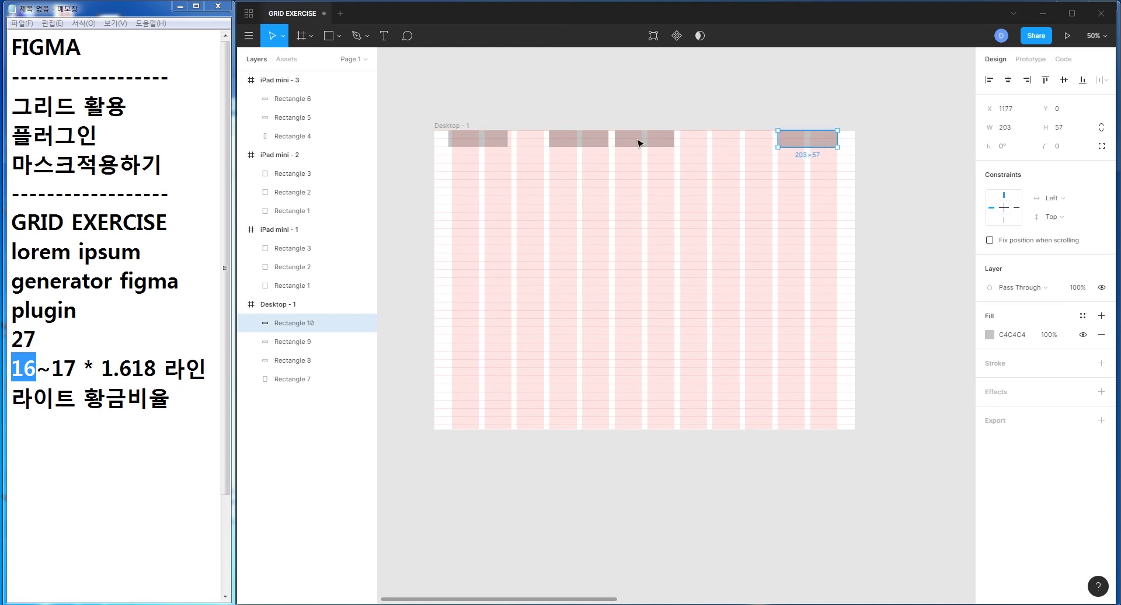
click(486, 141)
shift+click(573, 145)
shift+click(646, 143)
shift+click(797, 143)
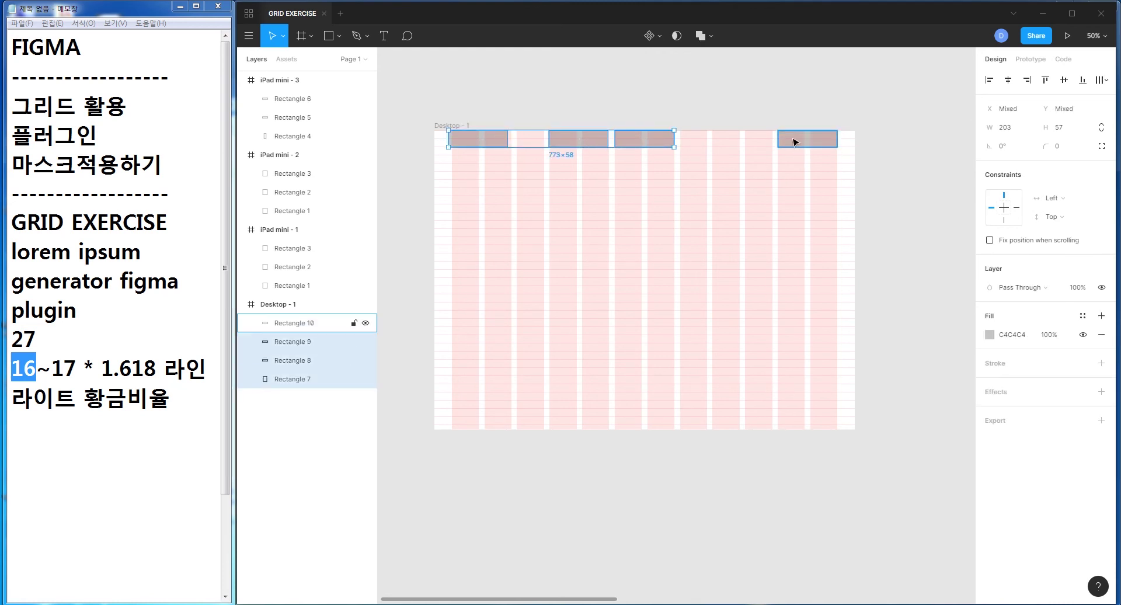
- Distribute the four top blocks horizontally and snap the first block onto a column
click(1102, 80)
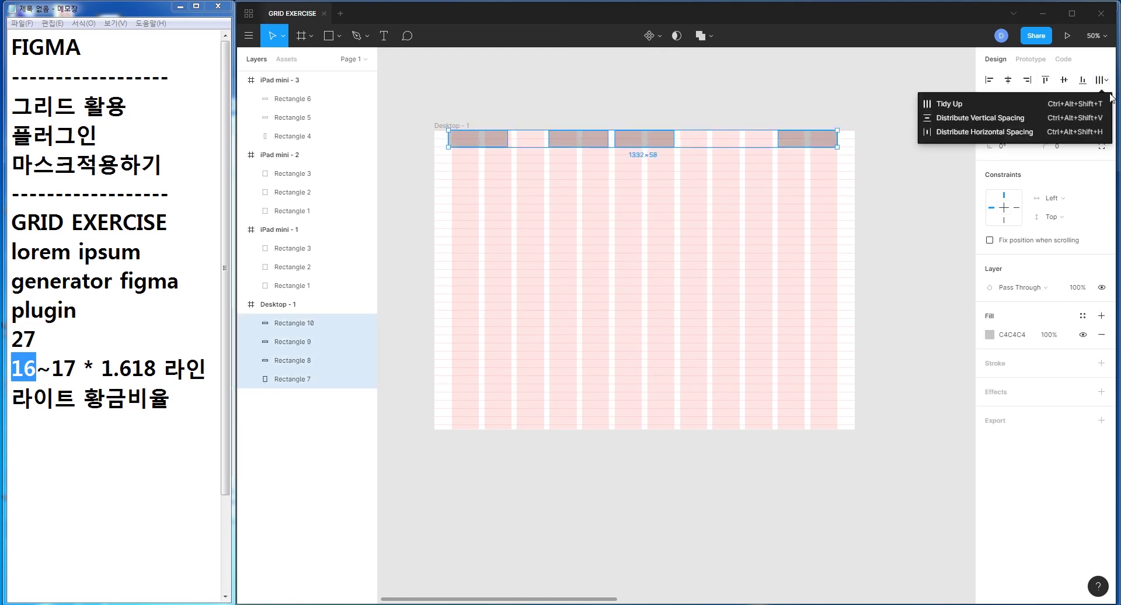
click(978, 132)
click(739, 122)
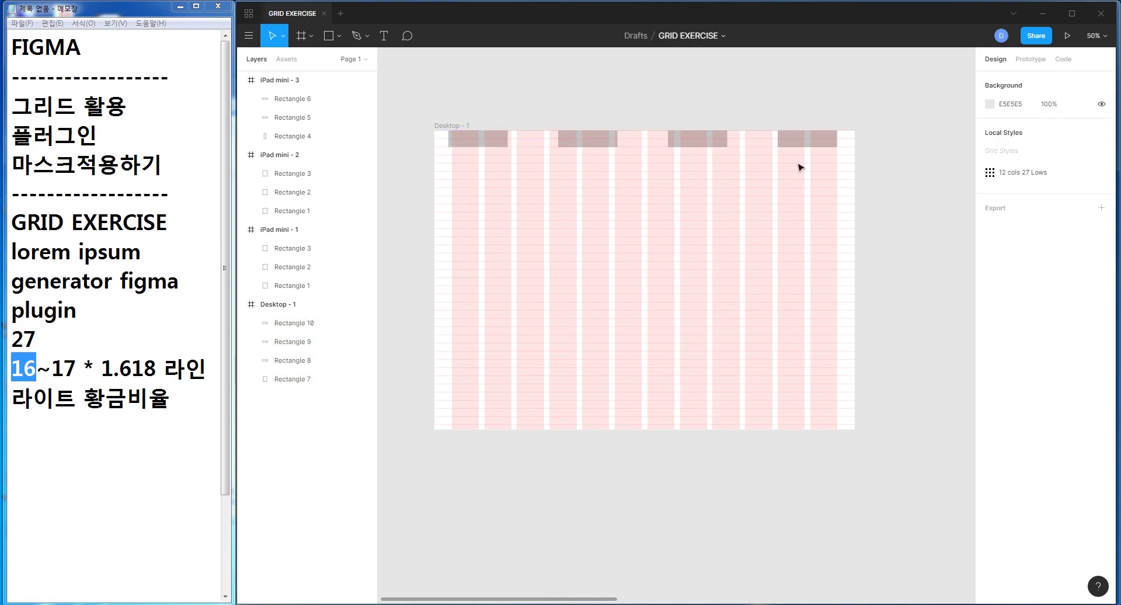
drag(453, 138, 464, 142)
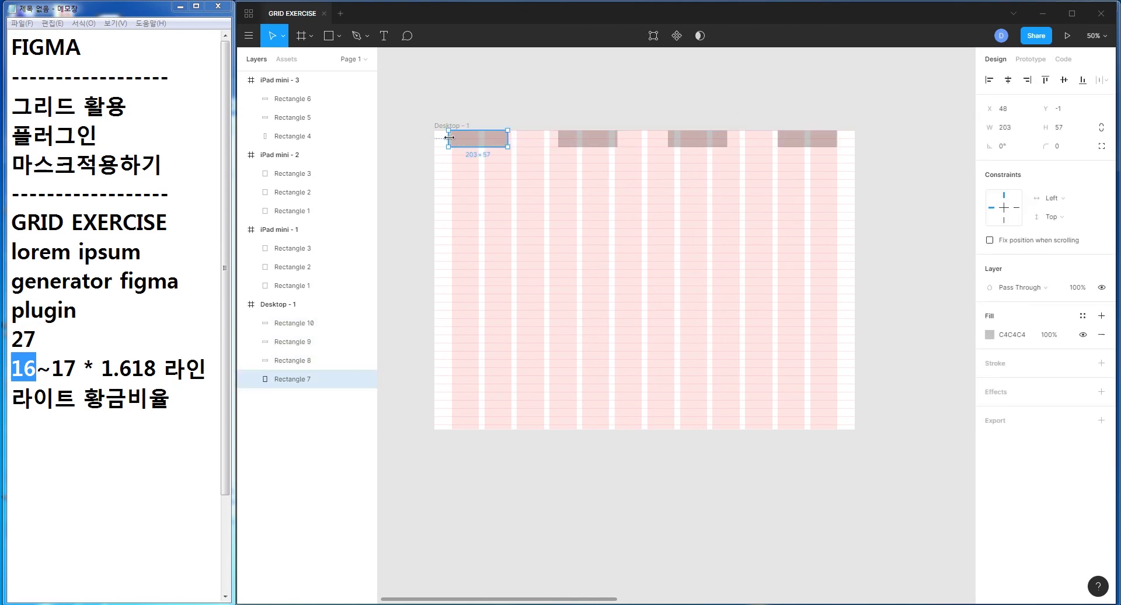
click(864, 111)
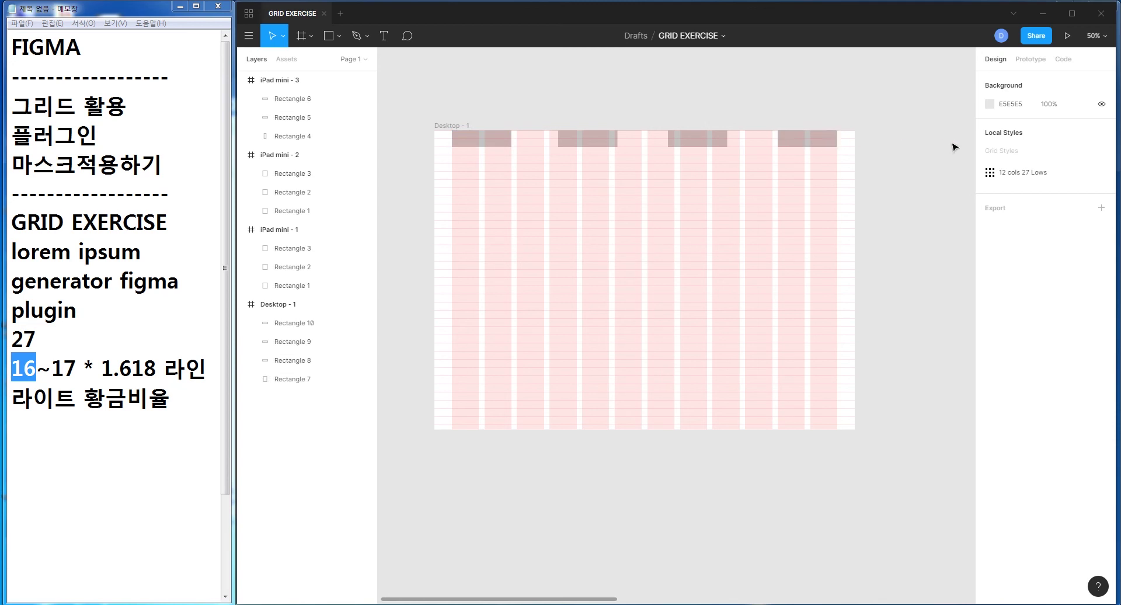
- Reselect all four top blocks and redistribute them with equal horizontal spacing
click(466, 137)
shift+click(610, 140)
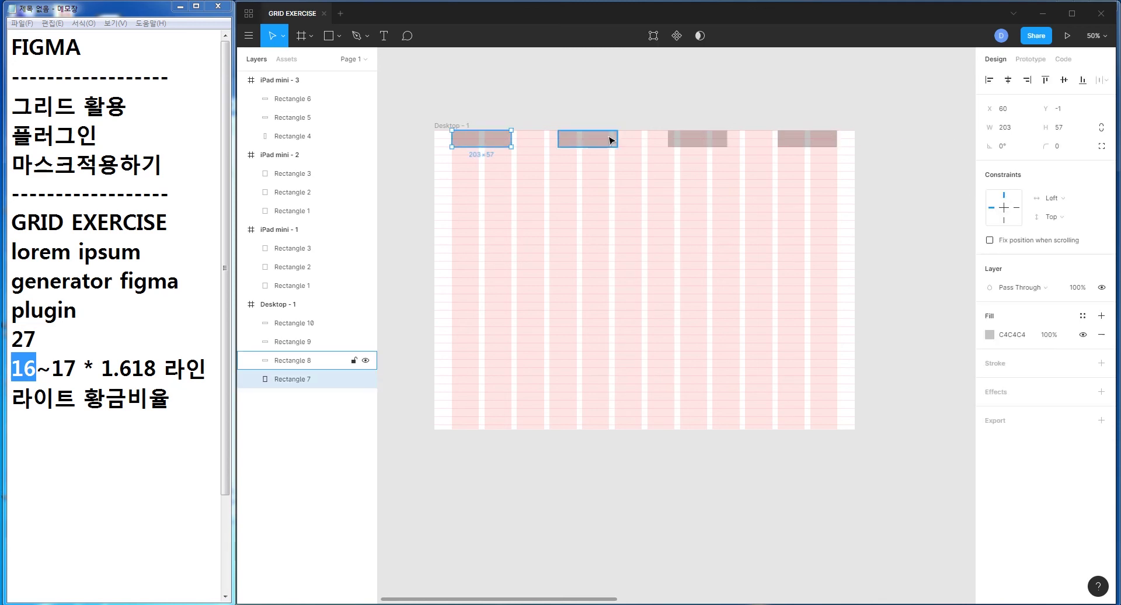
shift+click(710, 142)
shift+click(796, 143)
click(1103, 79)
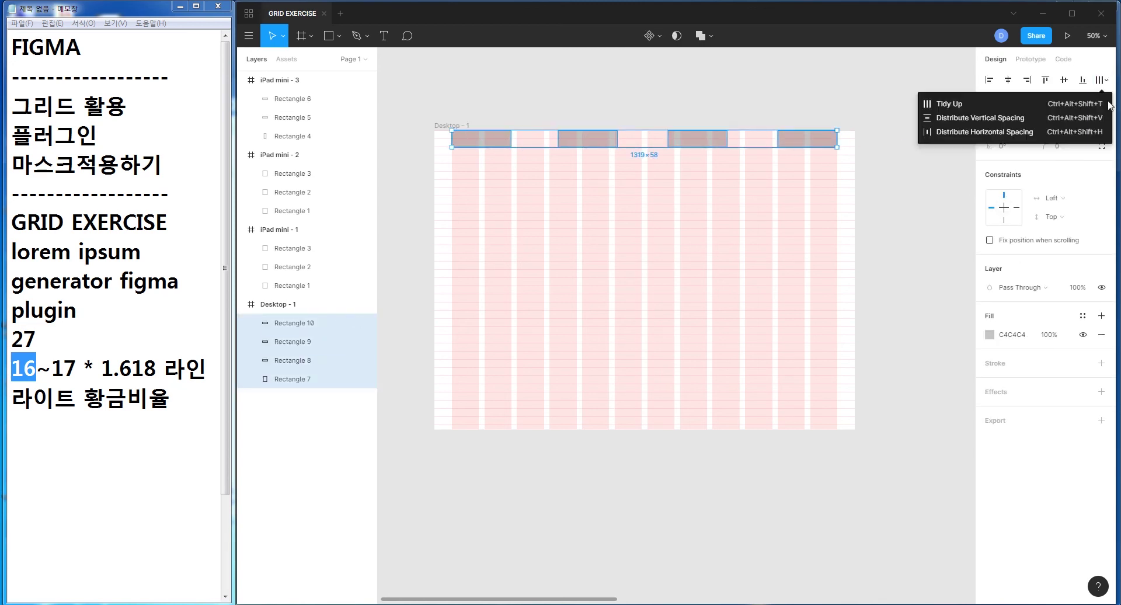
click(1008, 132)
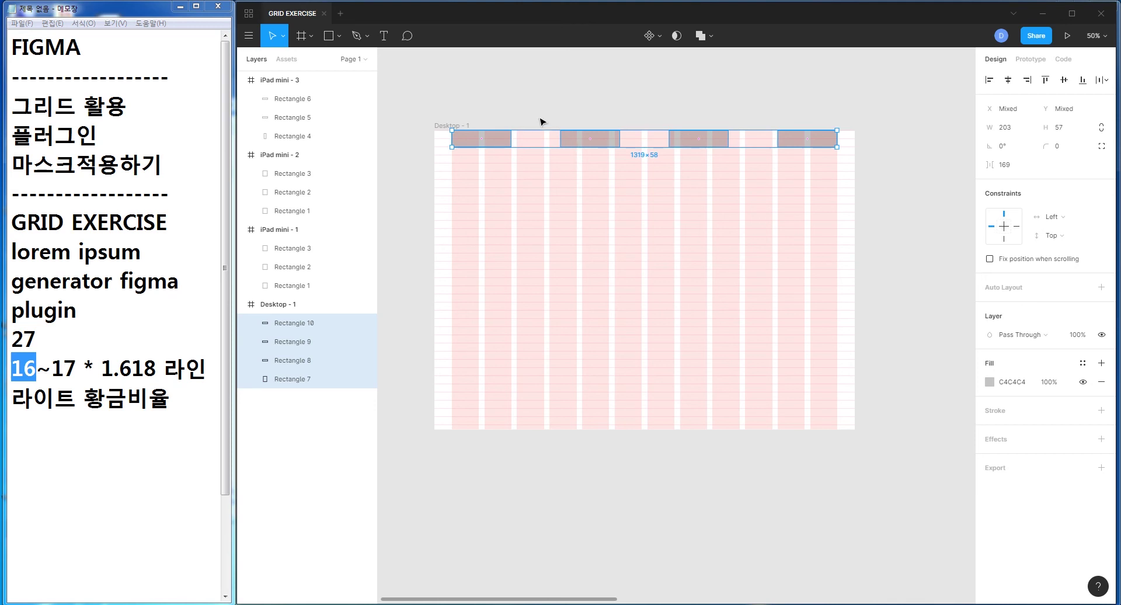
click(501, 142)
- Widen the top grey blocks to 282 px so they span more columns
shift+click(591, 140)
shift+click(698, 140)
key(ctrl+z)
drag(512, 138, 794, 143)
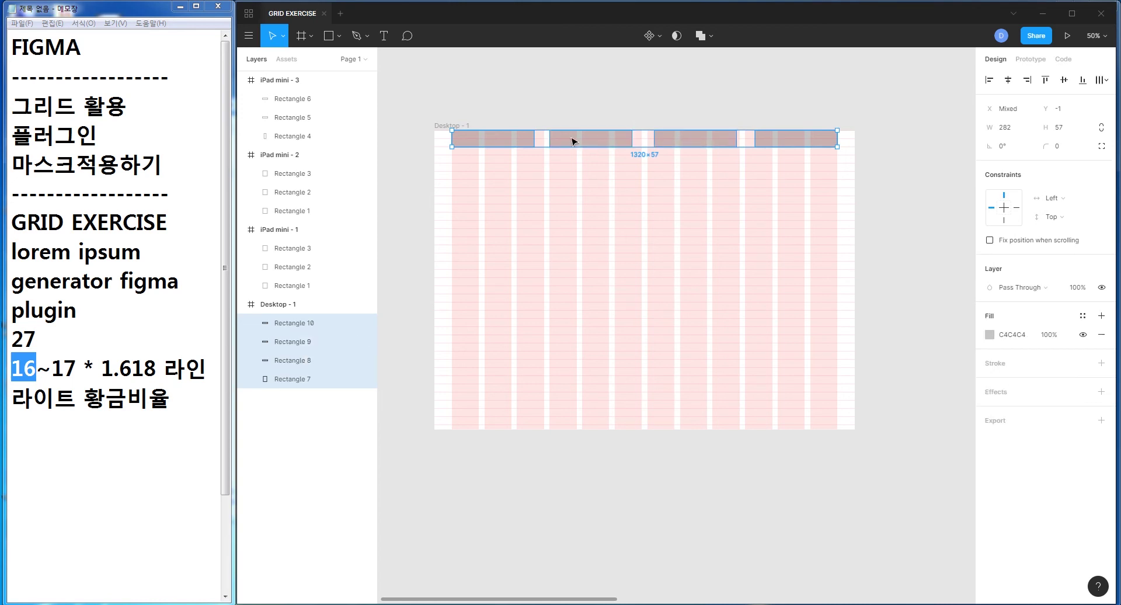
- Distribute the four widened blocks evenly, 64 px apart across Desktop - 1
click(577, 141)
click(509, 139)
shift+click(573, 142)
shift+click(669, 138)
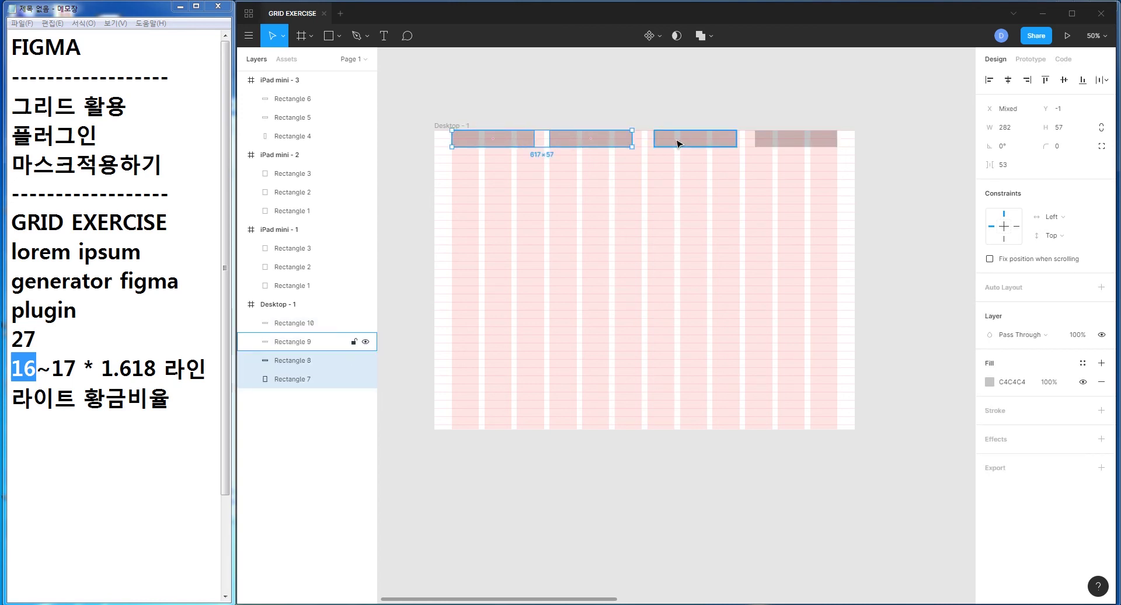
shift+click(763, 143)
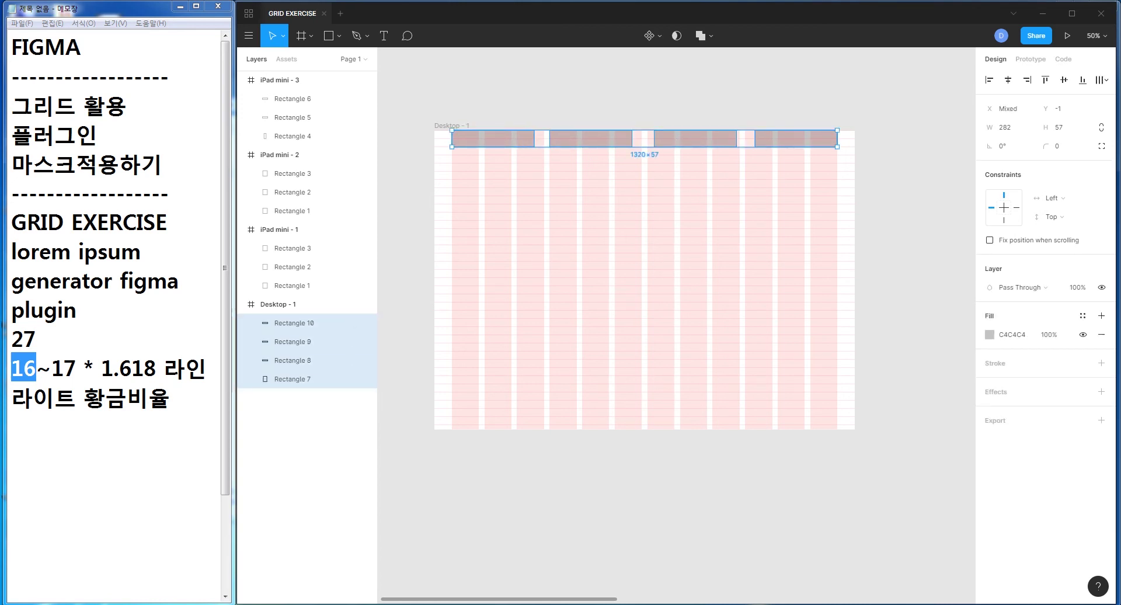
click(1106, 81)
click(969, 141)
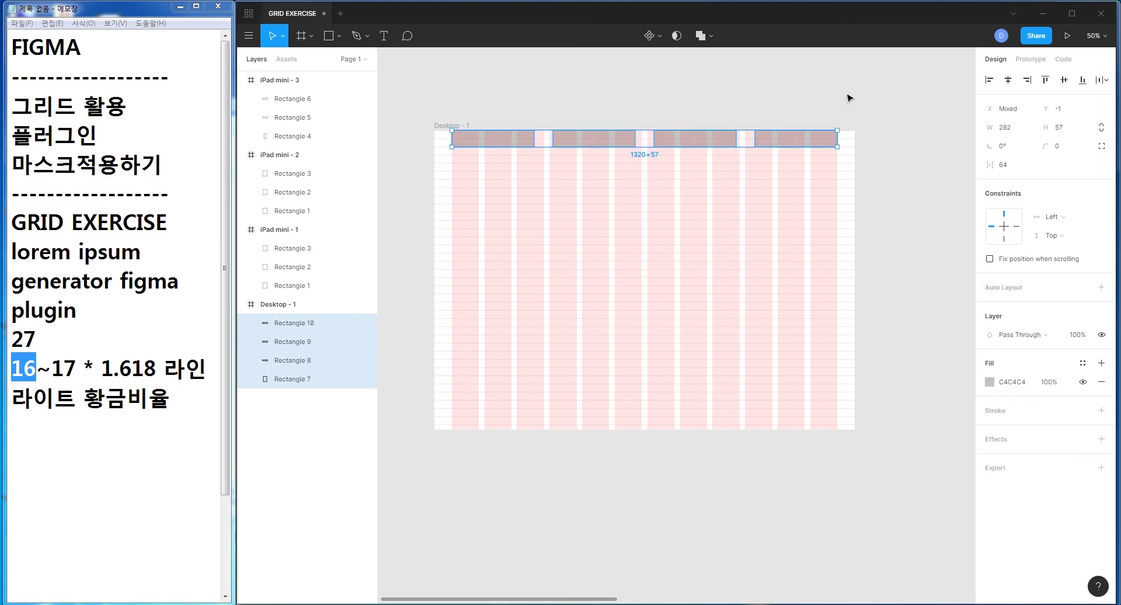
click(887, 112)
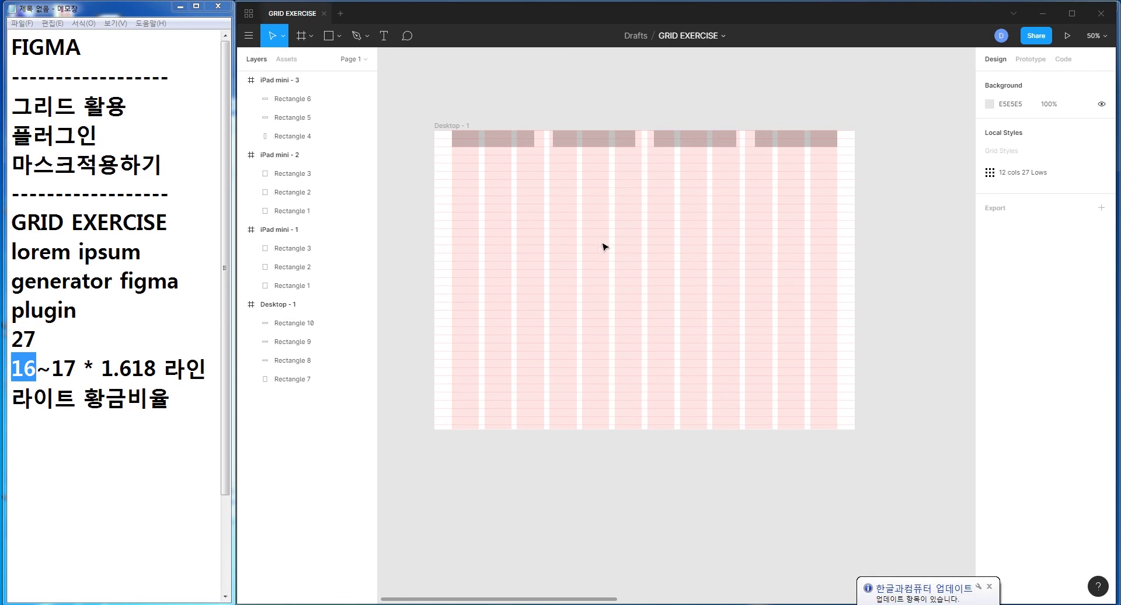
click(459, 126)
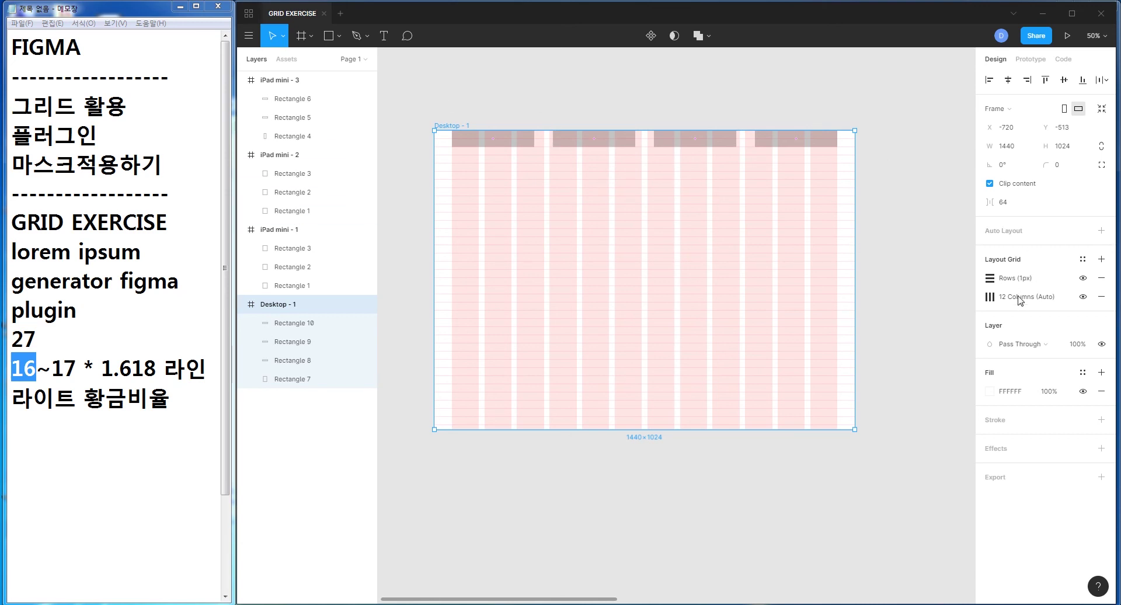
- Open the 12-column grid settings and add a third, 10px uniform grid to Desktop - 1
click(989, 297)
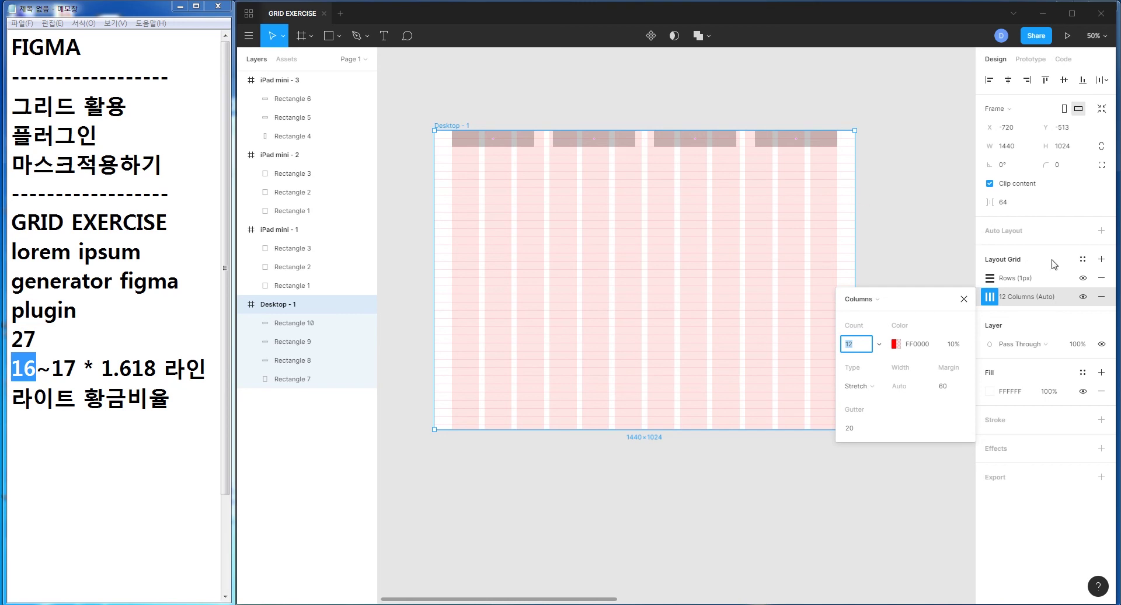
click(1101, 258)
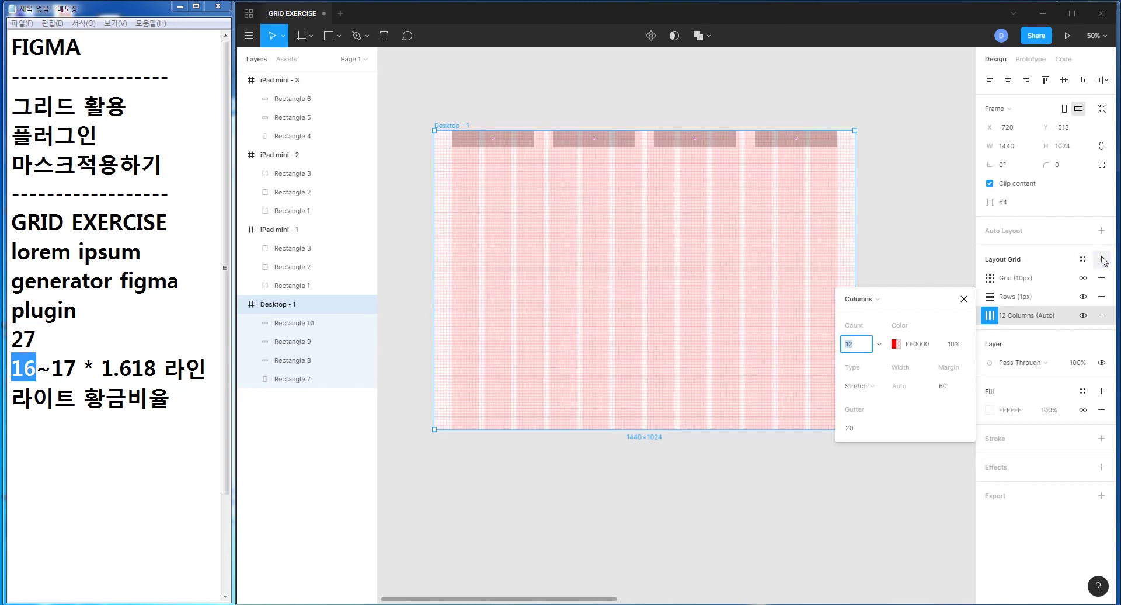
- Change the Desktop - 1 column grid Count to 4 and begin editing its gutter
click(990, 316)
click(990, 316)
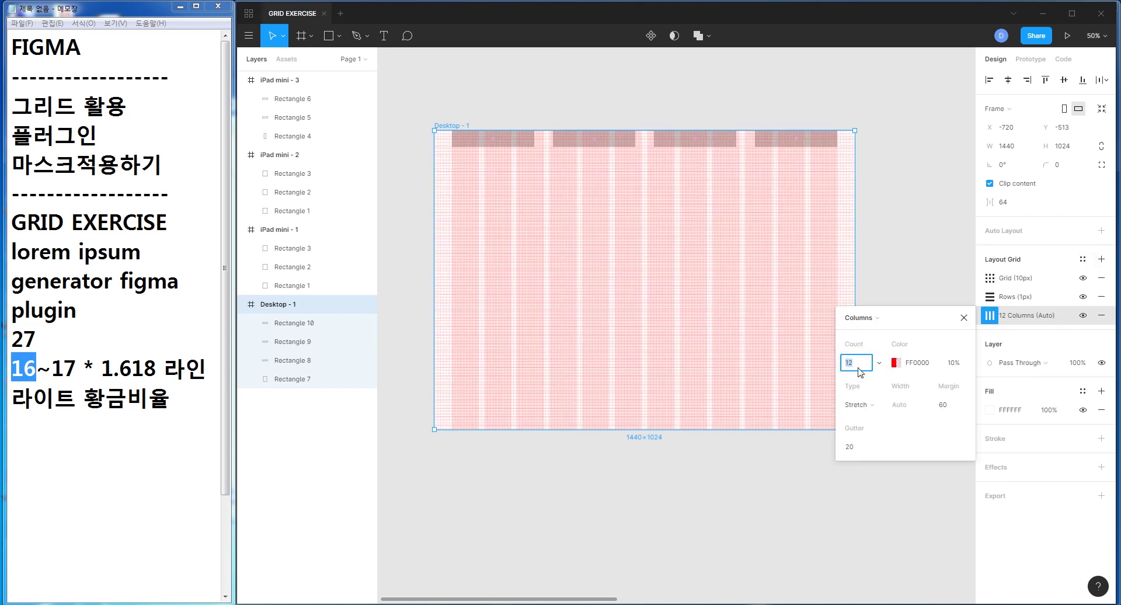
text(4)
click(946, 405)
click(856, 451)
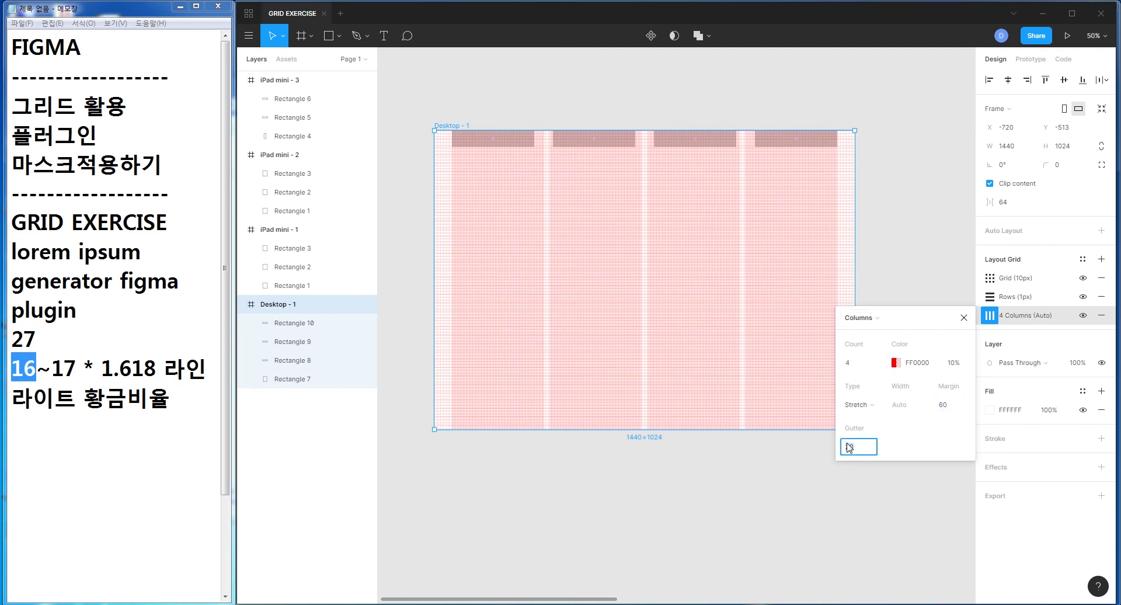
text(30)
key(Return)
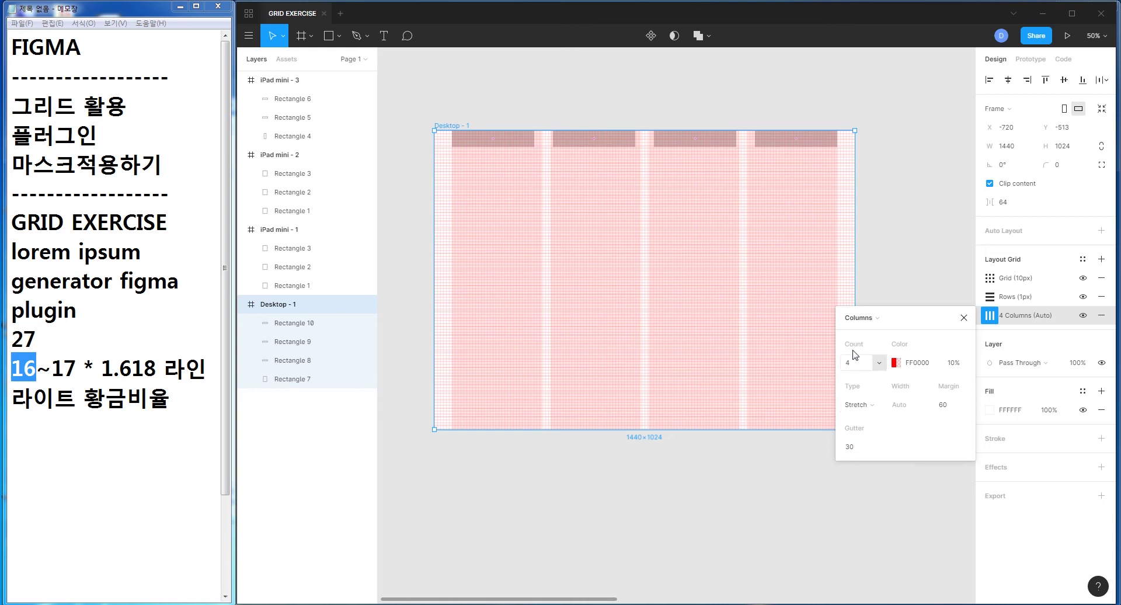
- Keep Stretch columns with a 50 gutter, and hide the 10px and row grids
click(877, 319)
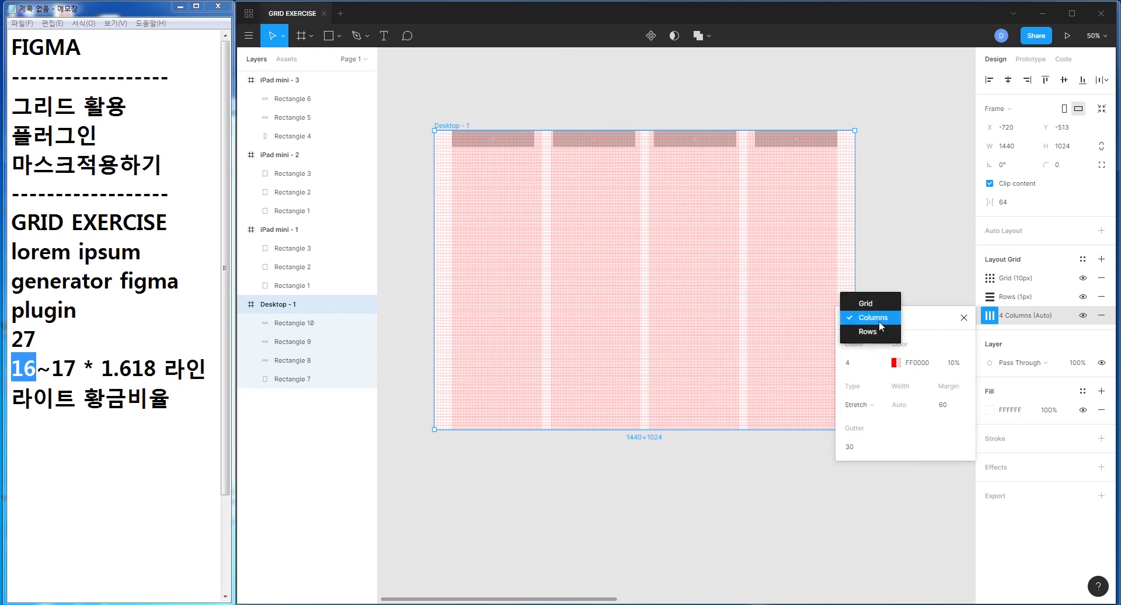
click(880, 325)
click(858, 362)
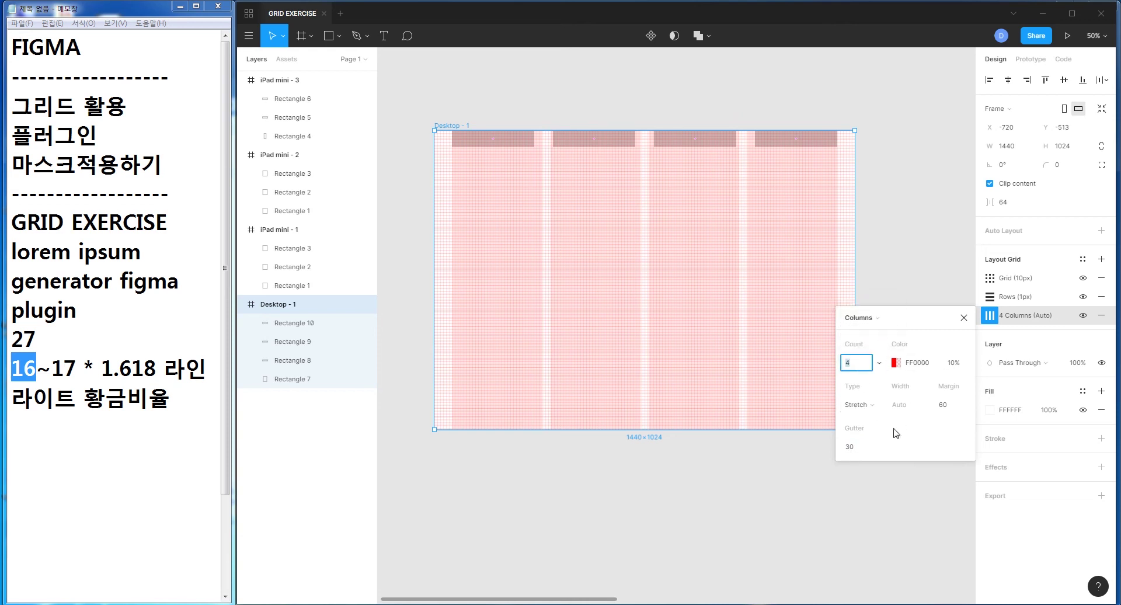
click(872, 407)
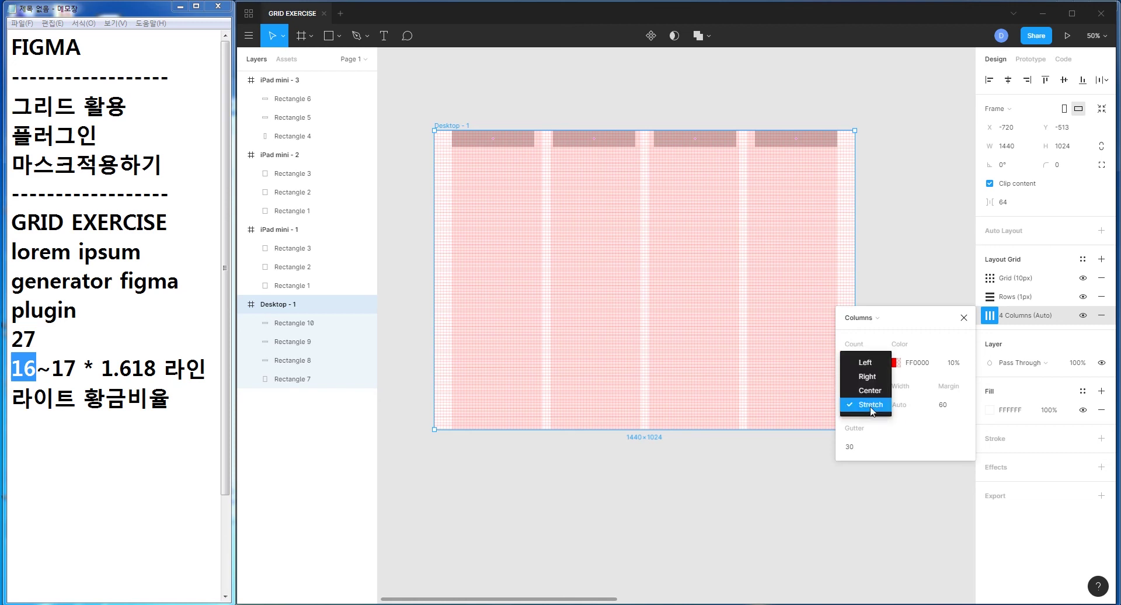
click(908, 438)
click(859, 449)
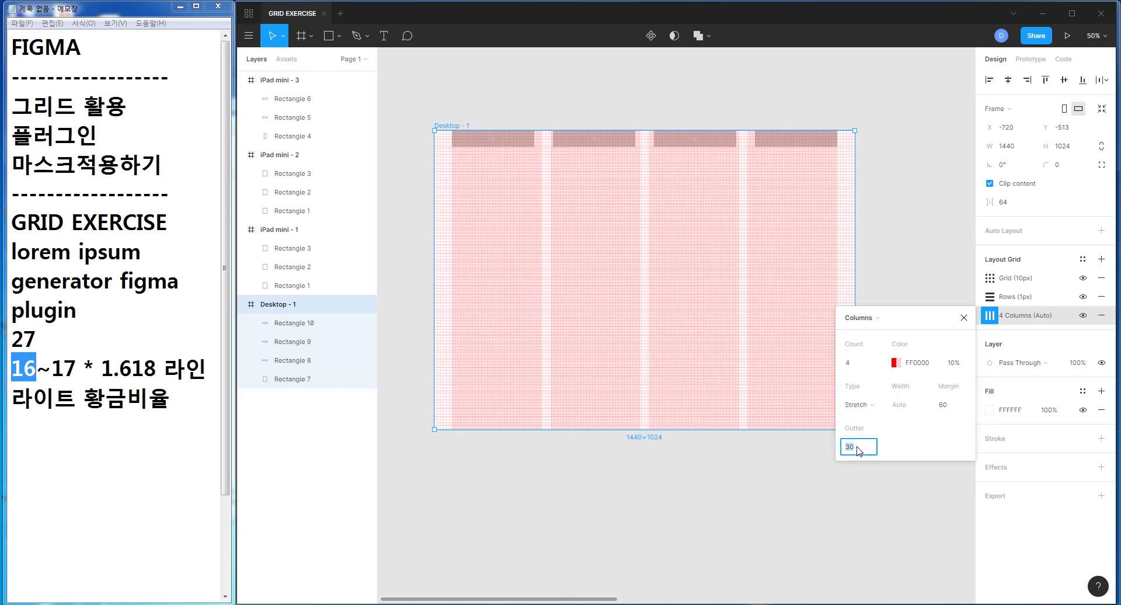
text(50)
key(Return)
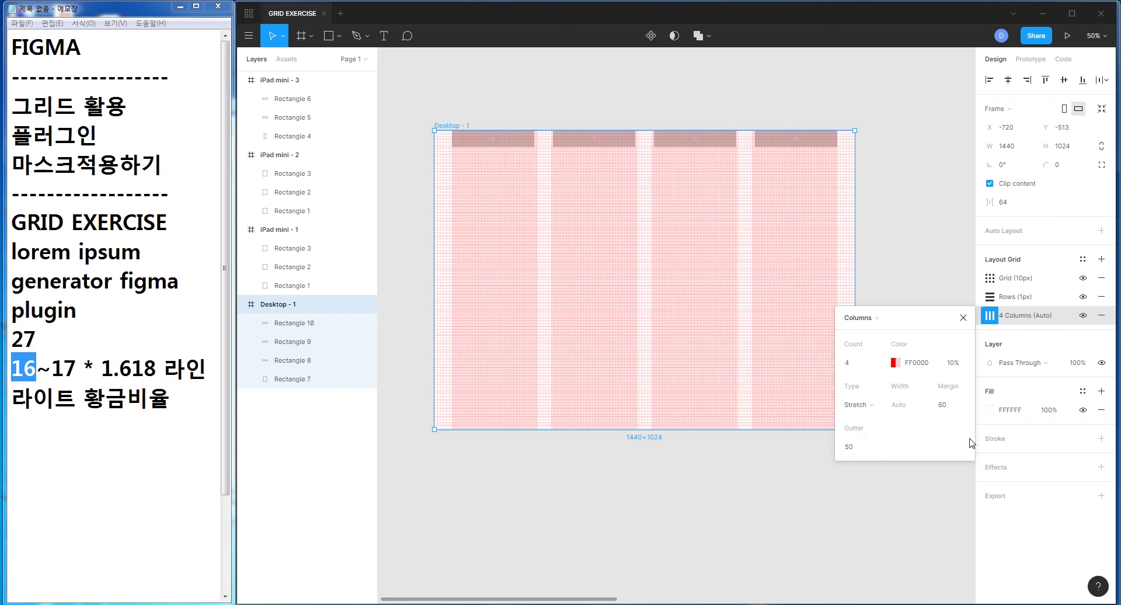
click(1083, 279)
click(1083, 297)
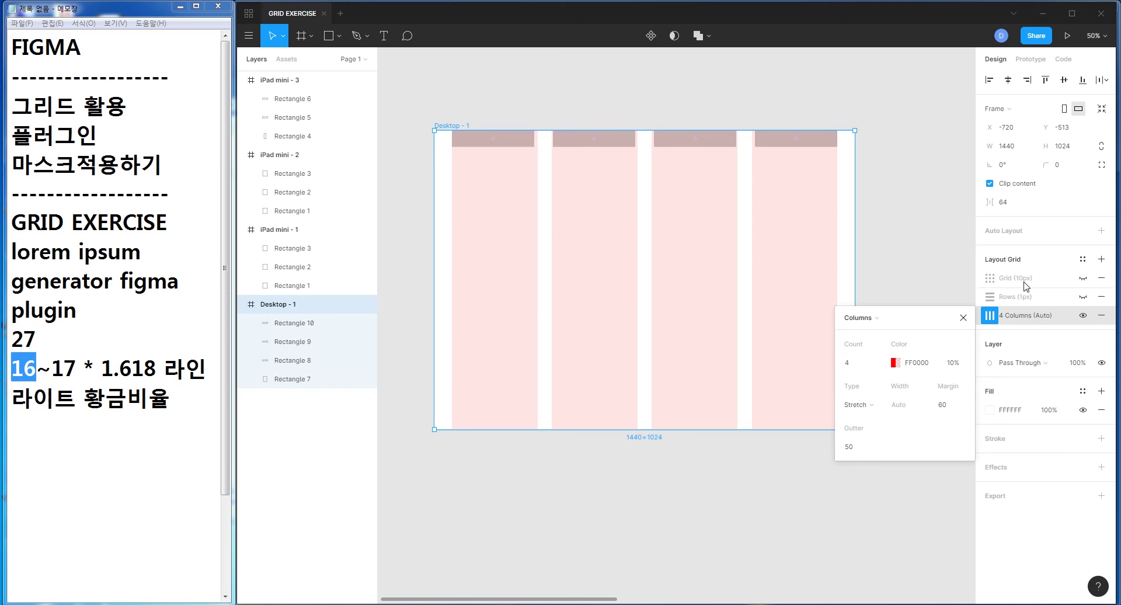
- Drag 4 Columns to the top of the Layout Grid list and reopen its Columns settings
drag(1026, 289, 1028, 277)
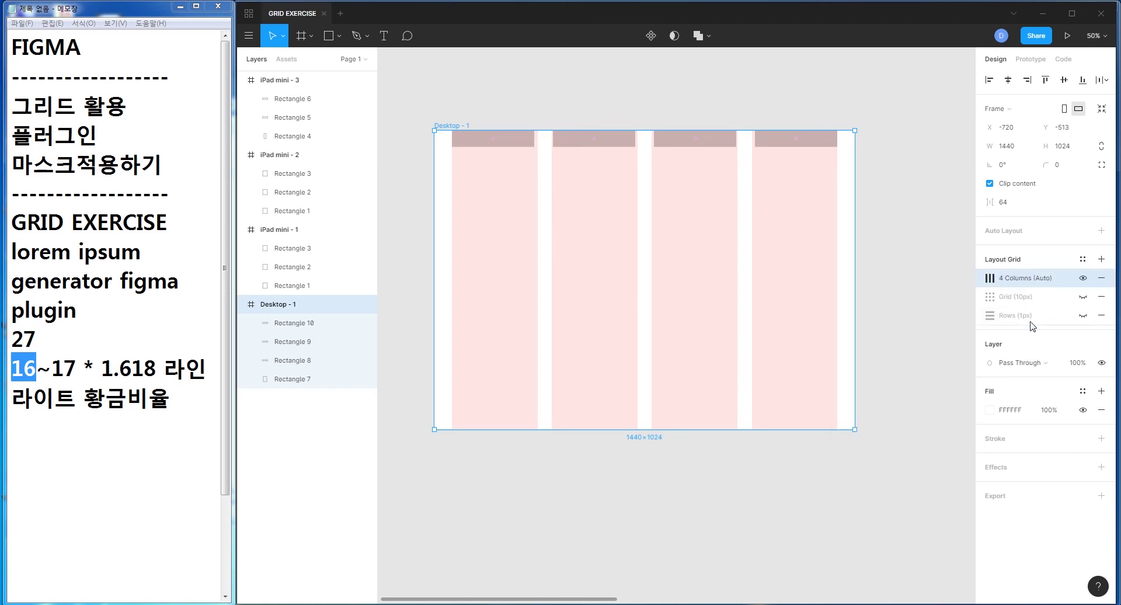
click(988, 280)
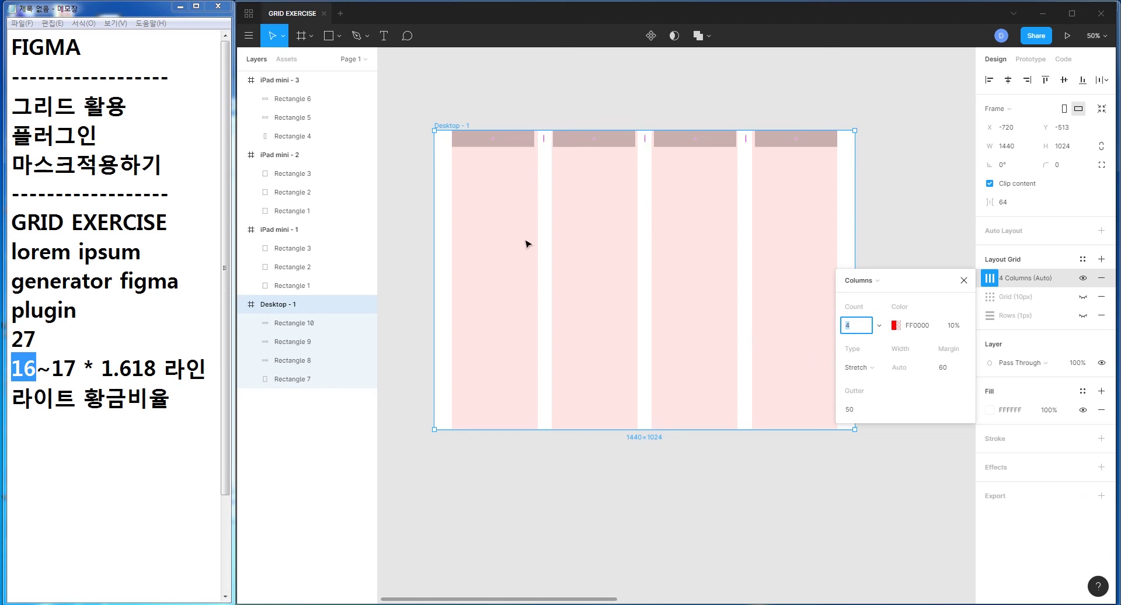
- Snap the edges of Rectangles 7–10 to the four stretched columns, making bars 293 wide
click(517, 143)
drag(533, 140, 537, 140)
click(590, 141)
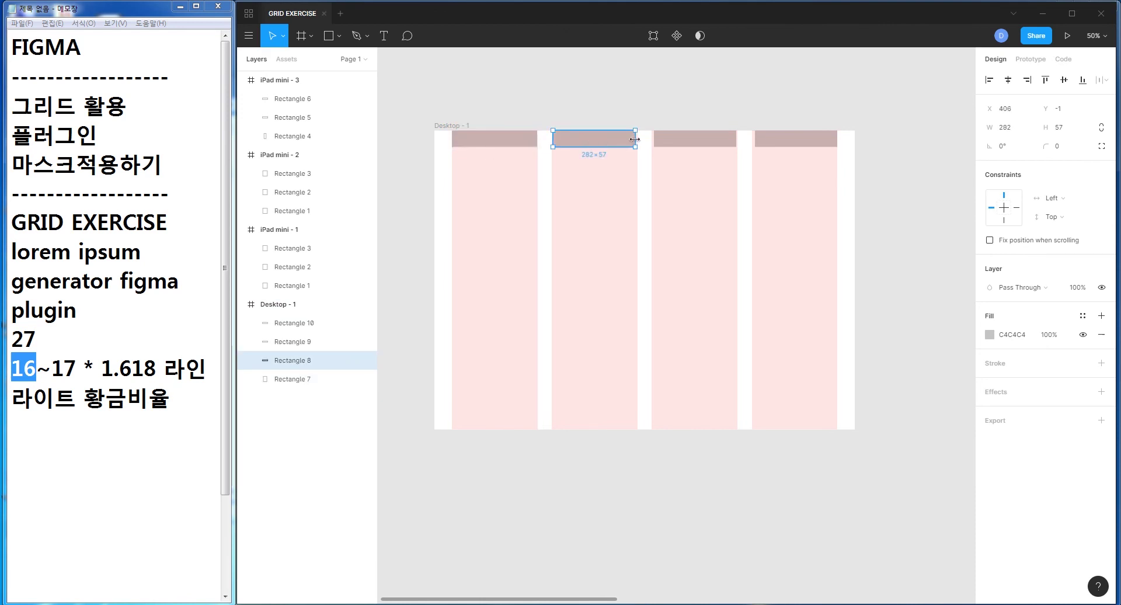
click(653, 138)
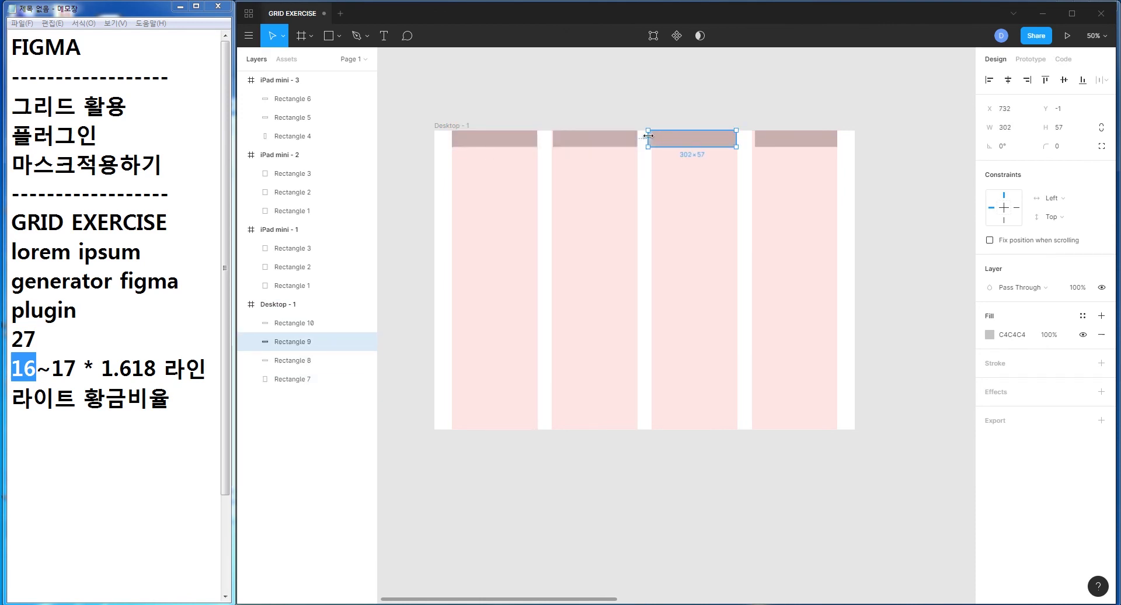
drag(649, 136, 647, 136)
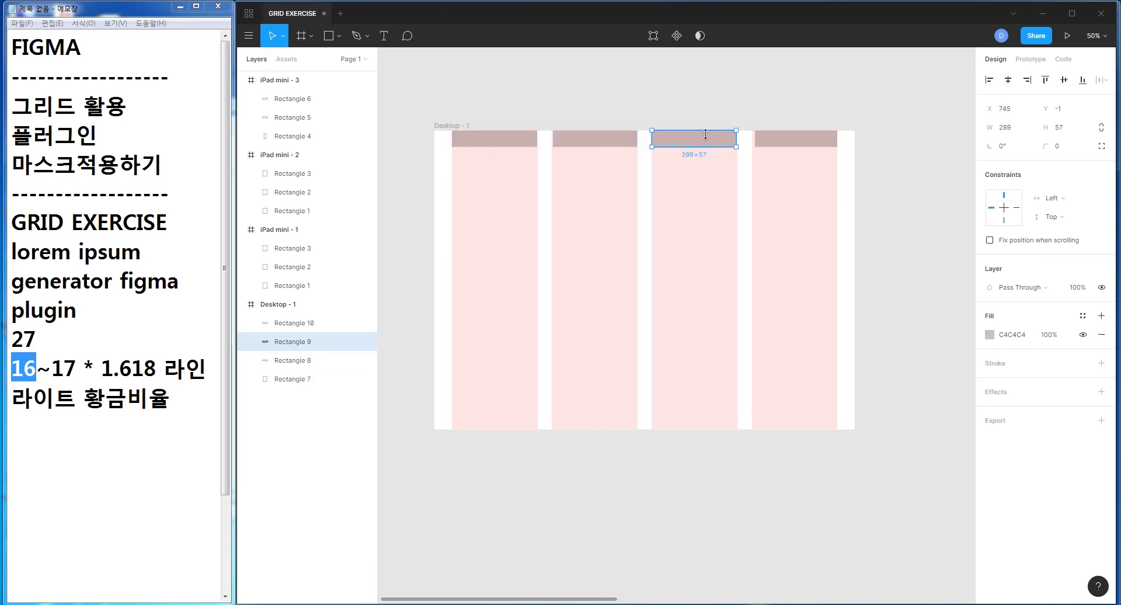
click(763, 146)
drag(755, 139, 738, 140)
click(726, 143)
click(595, 139)
drag(552, 139, 551, 139)
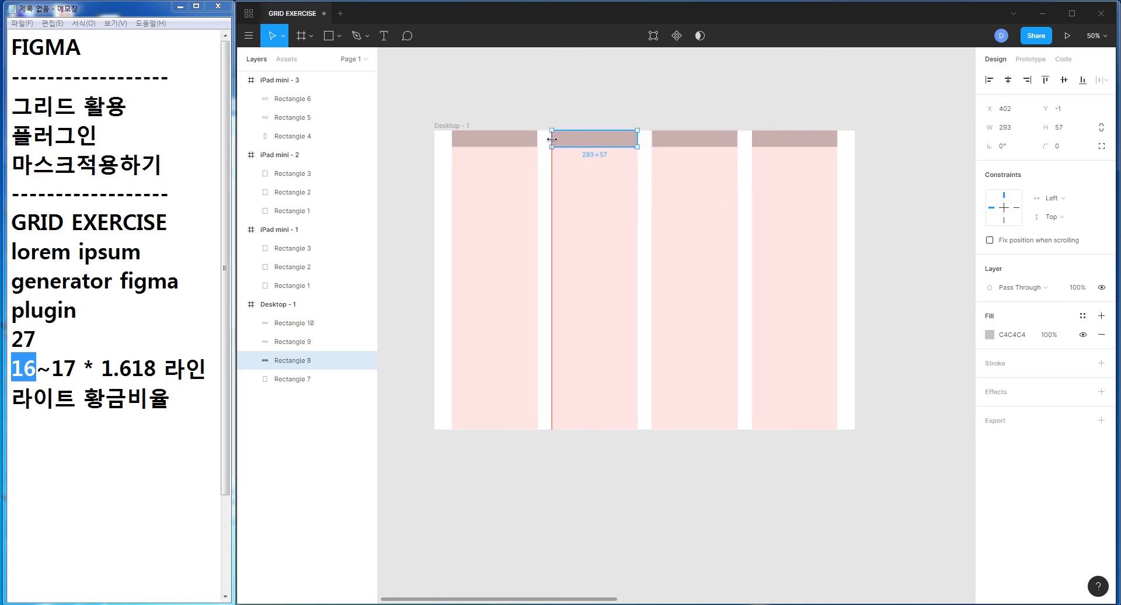
click(450, 125)
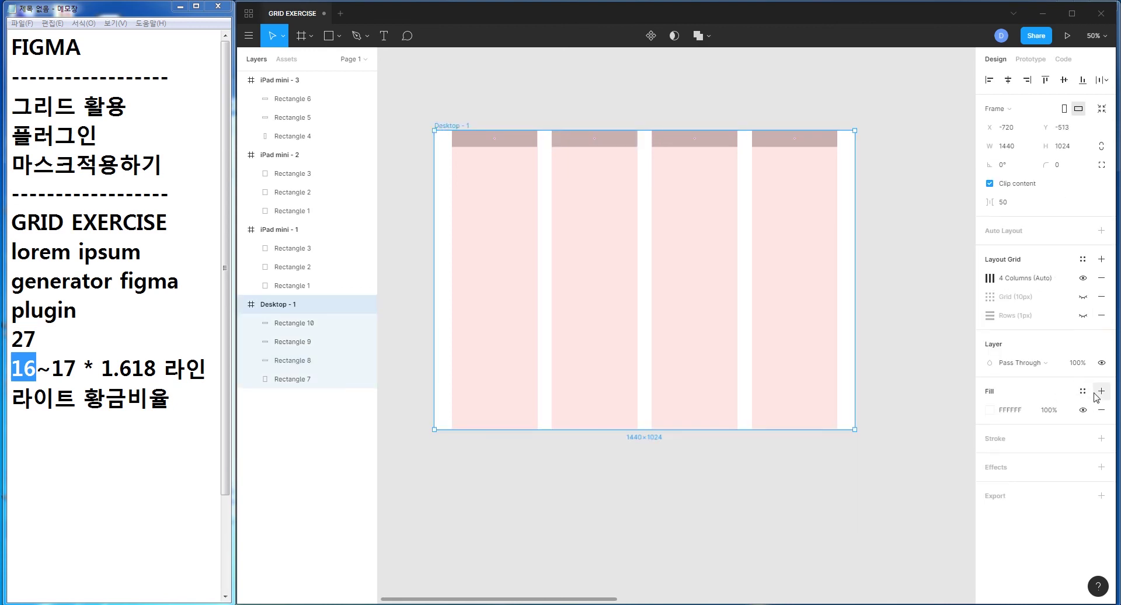
drag(974, 265, 1117, 337)
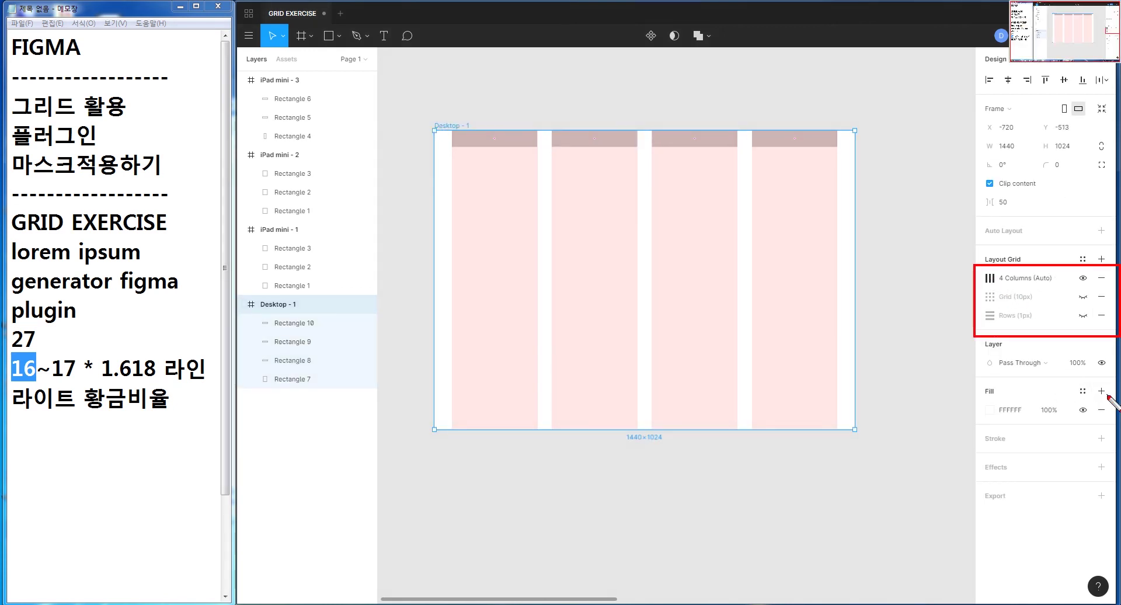
- Unhide the 10px and Rows grids, move the 10px grid below Rows, and hide it
click(1083, 296)
click(1083, 315)
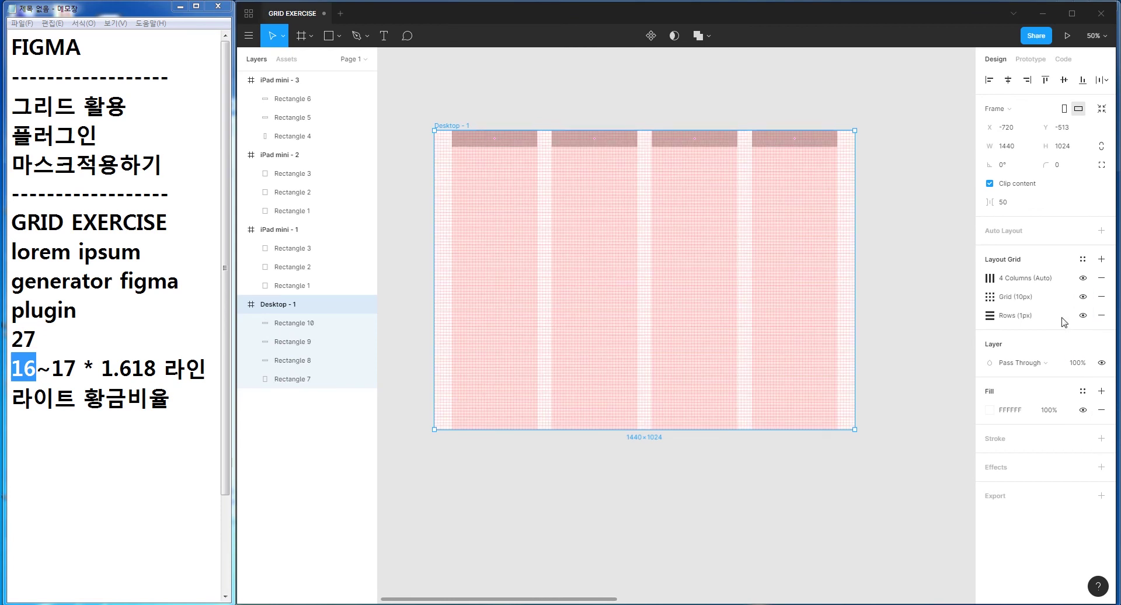
click(1048, 297)
drag(1053, 328, 1054, 327)
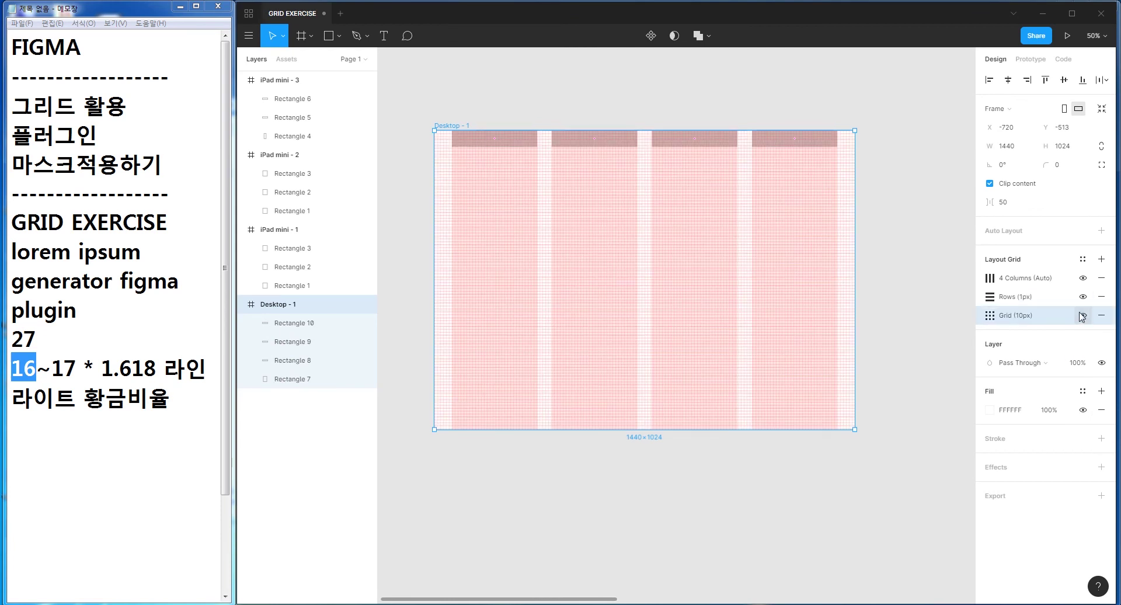
click(1082, 315)
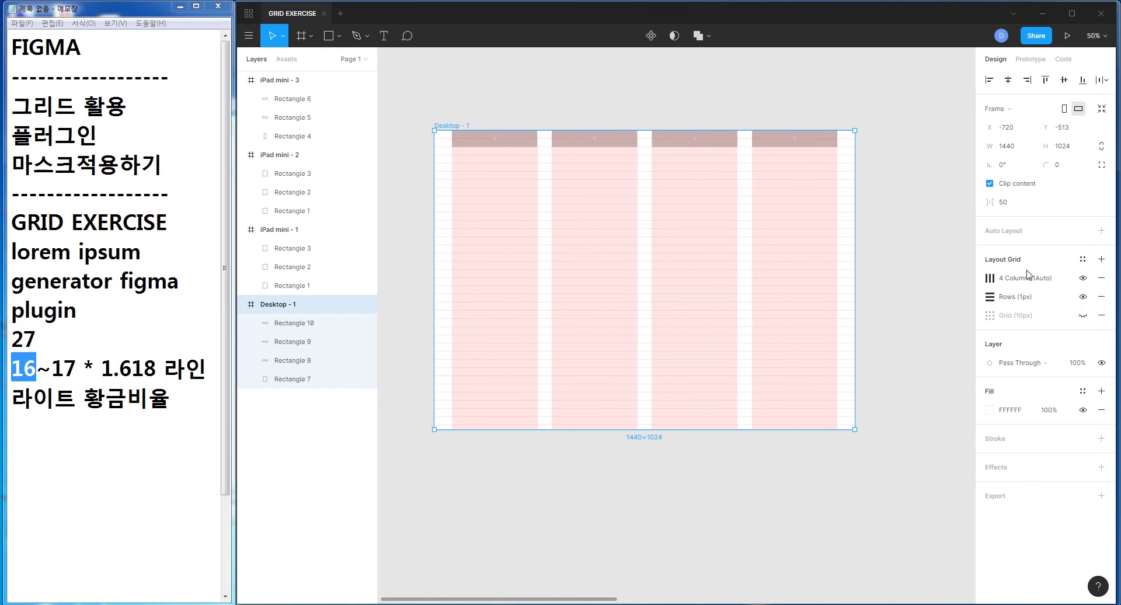
- Add a 12-column Stretch grid with a 30 gutter and move 4 Columns above it
click(1101, 258)
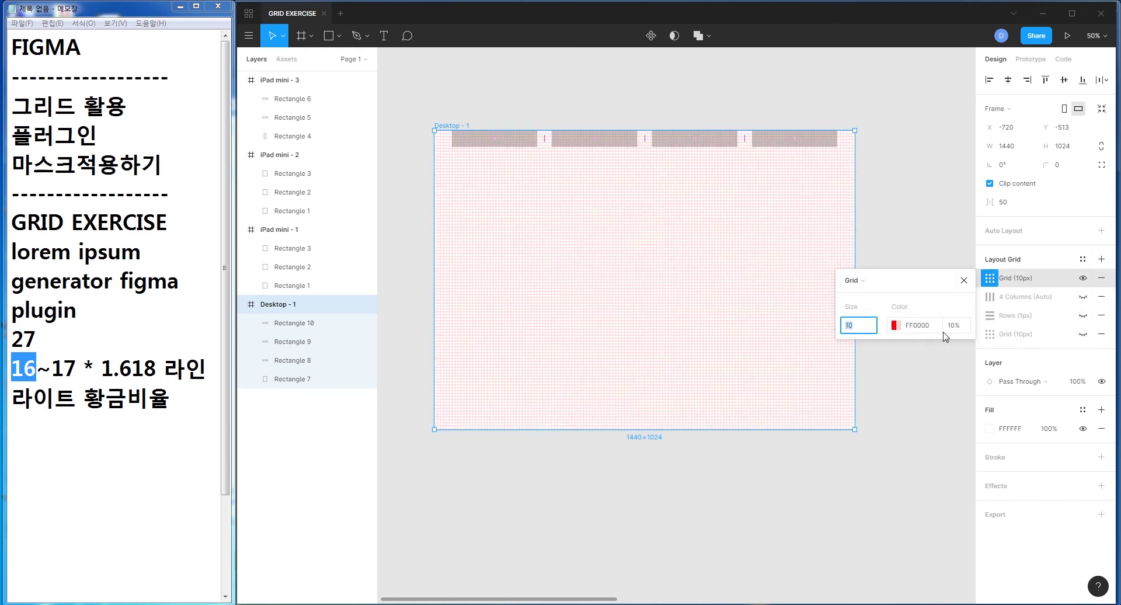
click(854, 280)
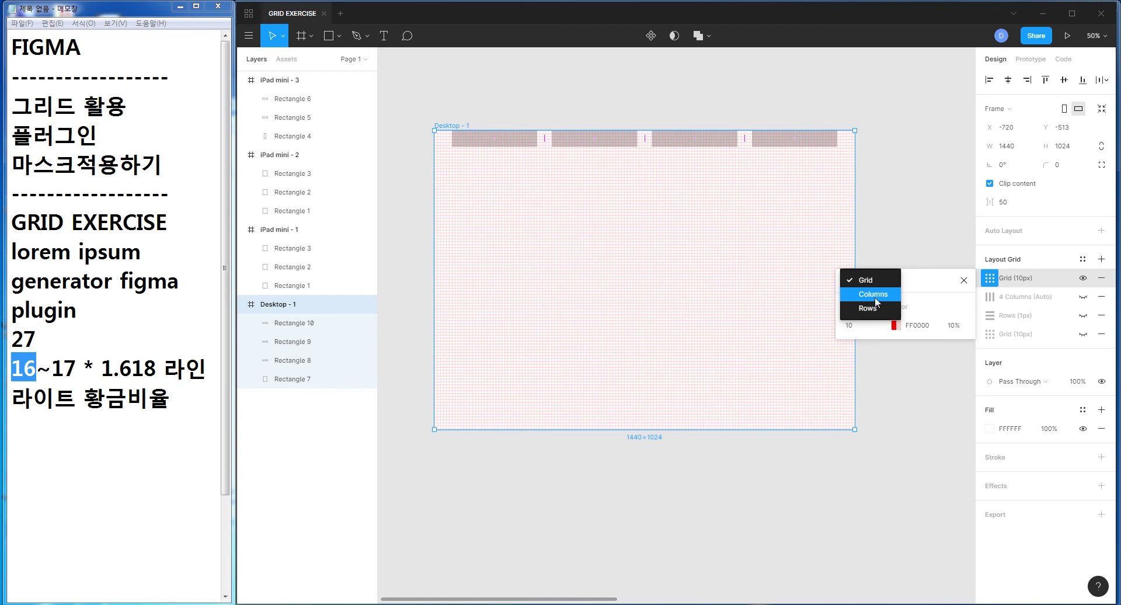
click(873, 294)
click(863, 410)
text(30)
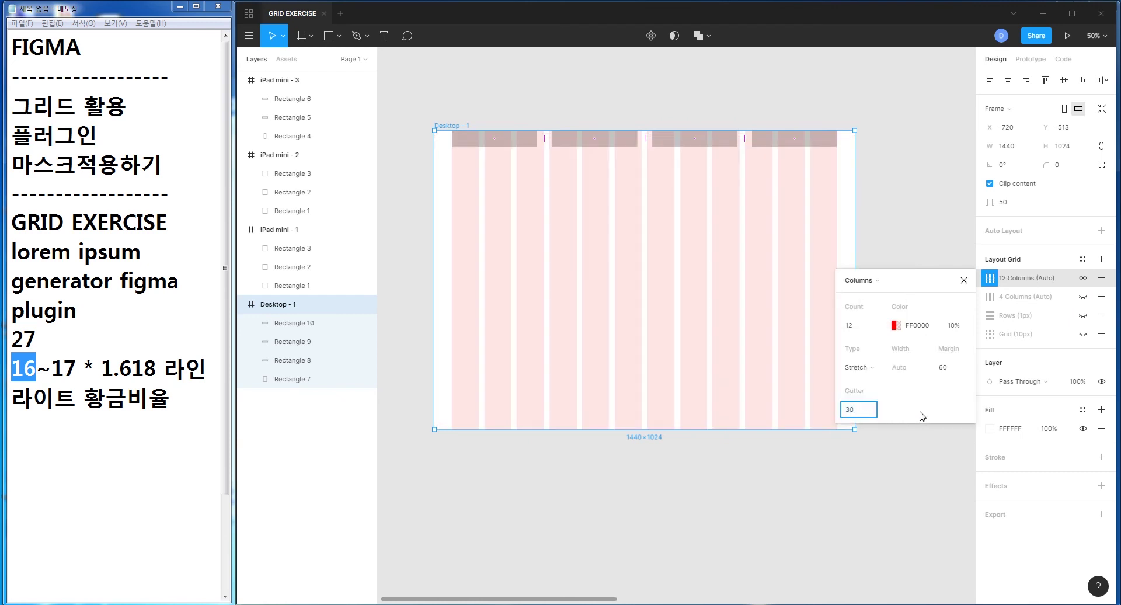
key(Return)
click(1038, 285)
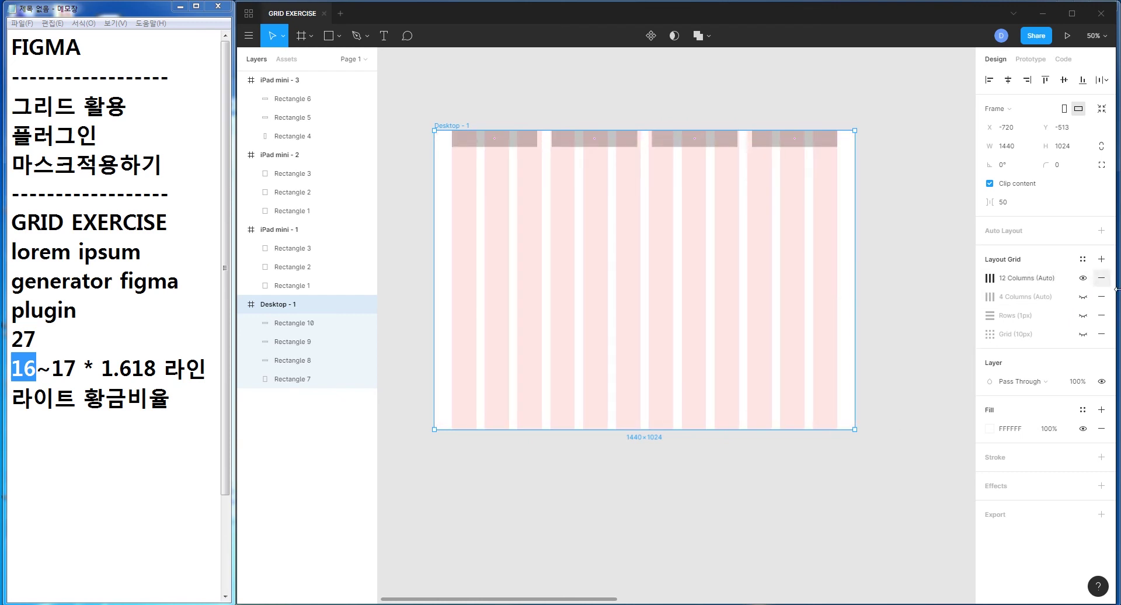
click(1042, 286)
drag(1039, 304, 1039, 282)
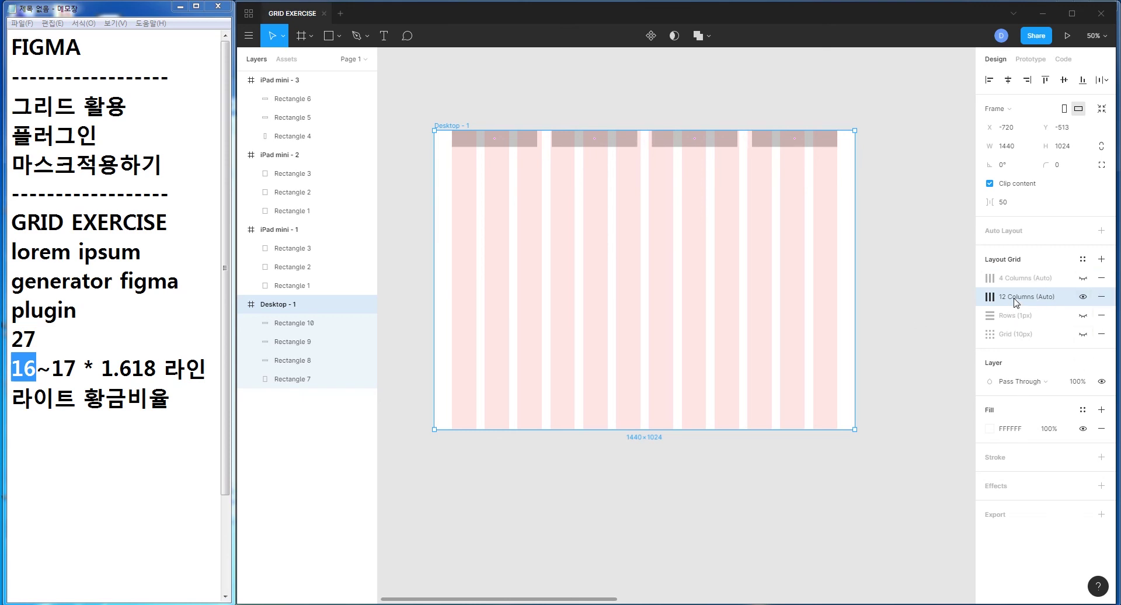
- Compare the 4- and 12-column grids, leaving 12 Columns visible and 4 Columns hidden
click(1016, 282)
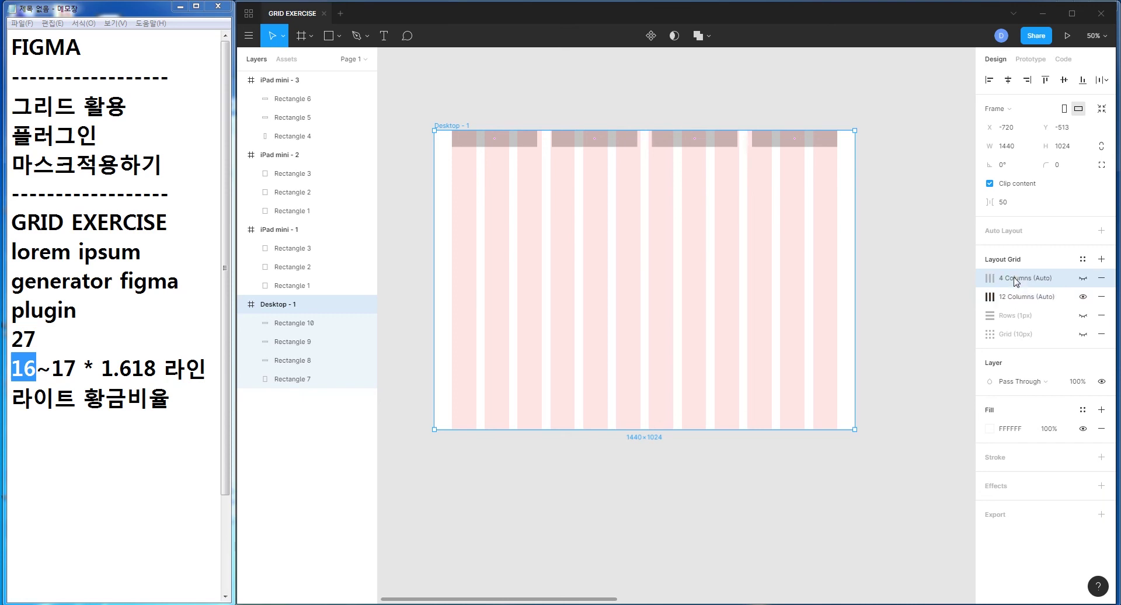
click(1081, 280)
click(1082, 279)
click(1082, 279)
click(1082, 279)
click(1083, 297)
click(1083, 297)
click(1083, 298)
click(1083, 297)
click(1083, 298)
click(1083, 297)
click(1083, 298)
click(1083, 278)
click(1083, 279)
click(1083, 279)
click(1083, 279)
click(1083, 279)
click(1082, 279)
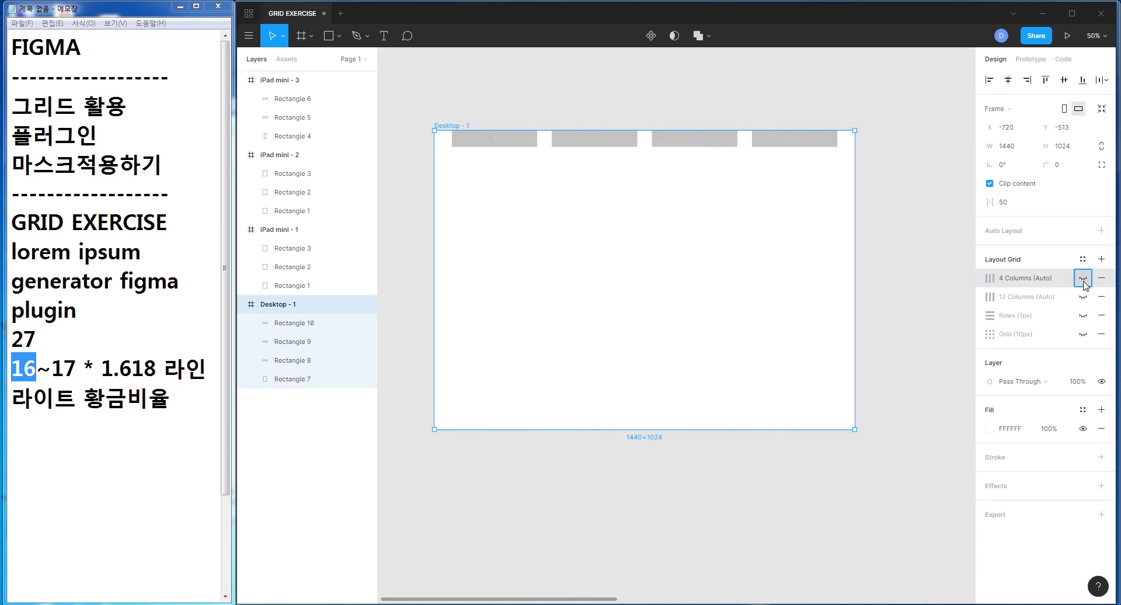
click(1083, 279)
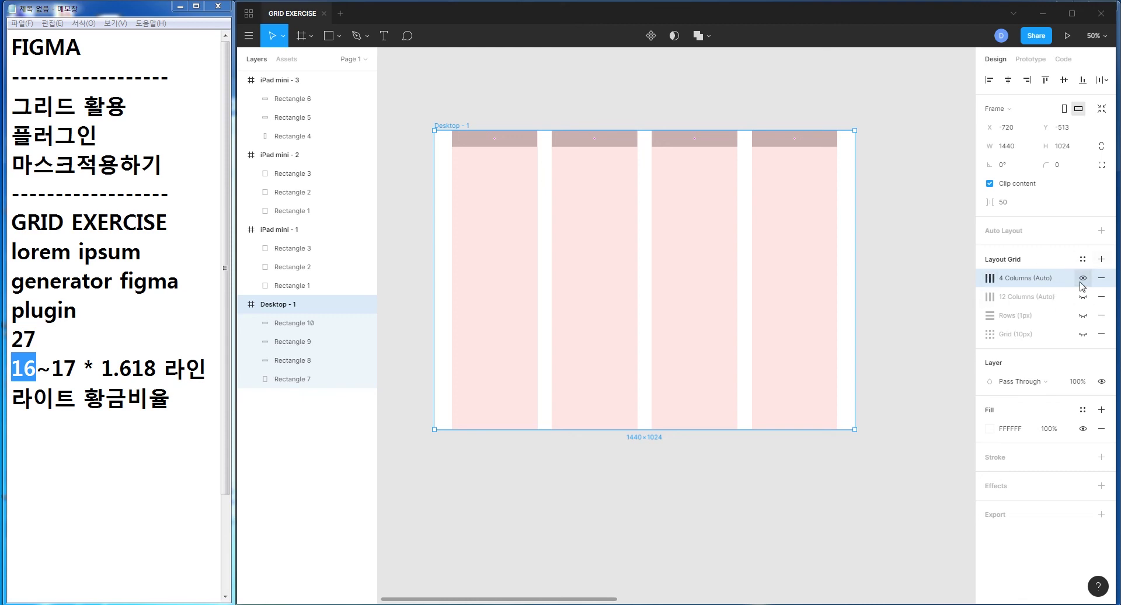
click(1082, 279)
click(1083, 297)
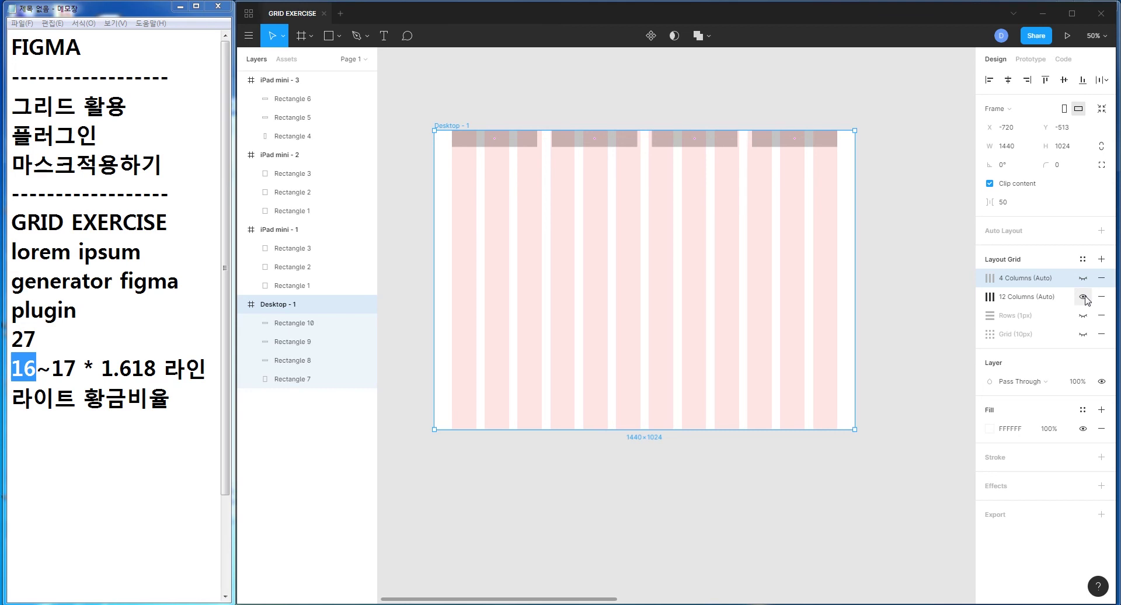
click(468, 187)
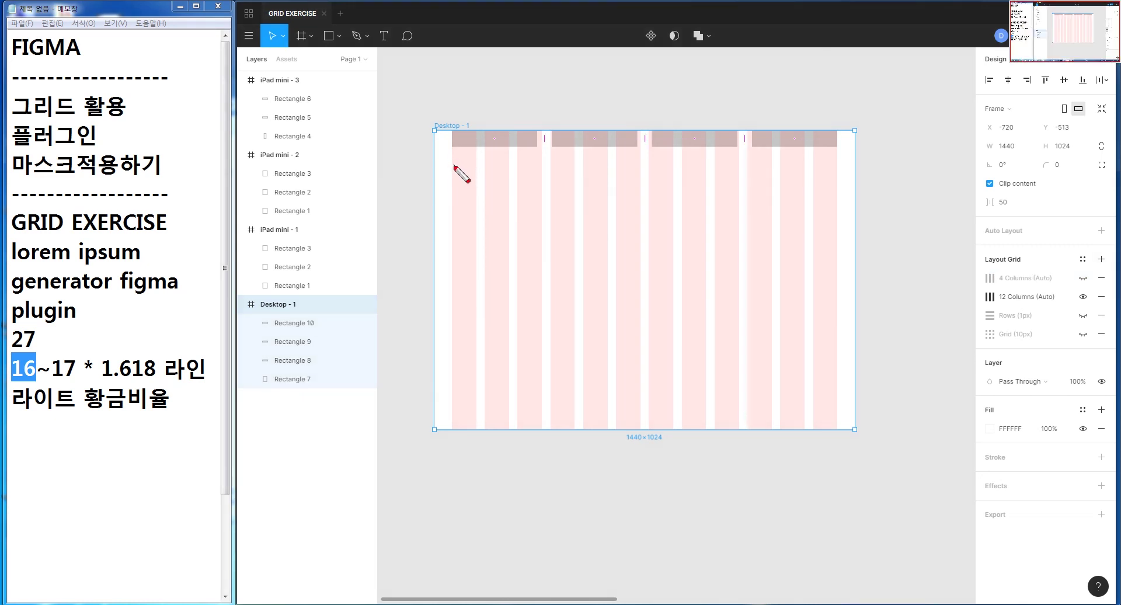
- Sketch two annotation boxes over Desktop - 1, then deselect it and show the frame/slice choices
drag(452, 167, 708, 392)
drag(708, 391, 705, 392)
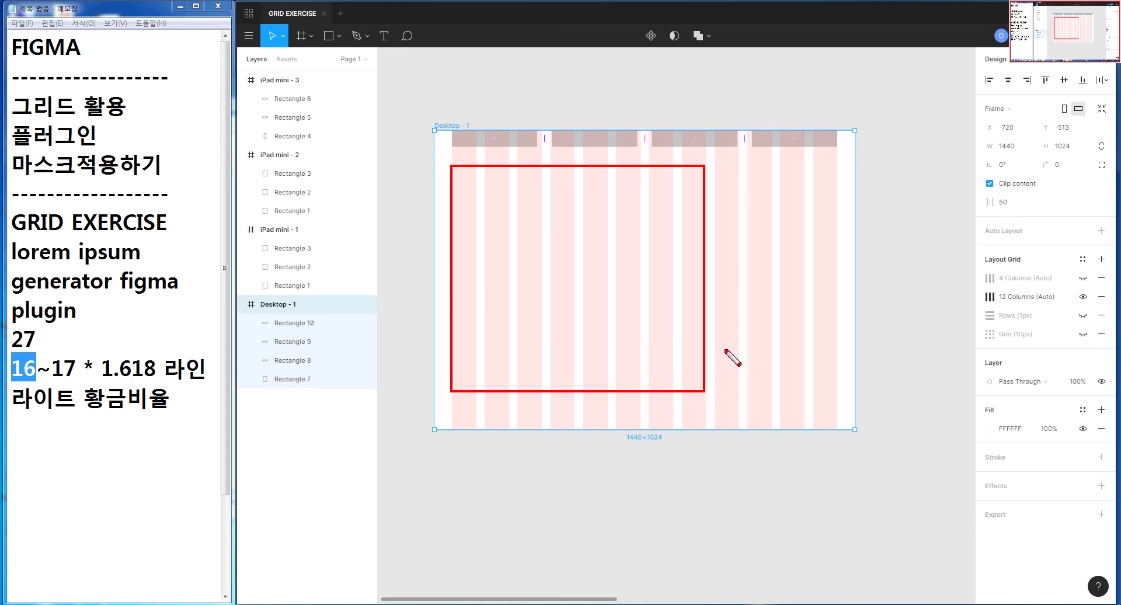
drag(716, 162, 837, 387)
drag(837, 388, 838, 392)
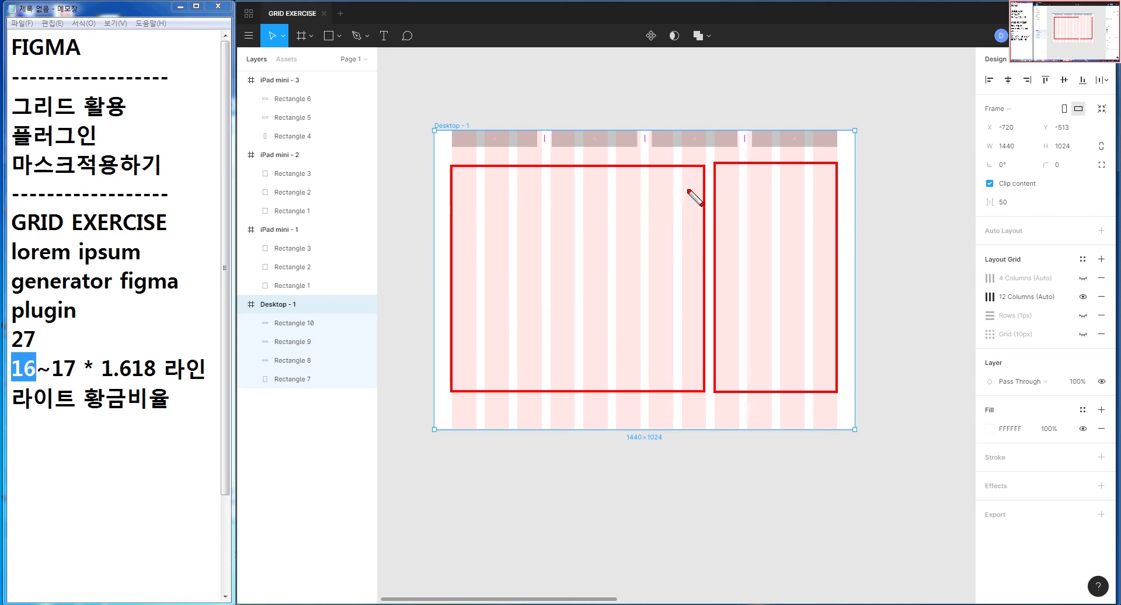
key(Escape)
click(310, 36)
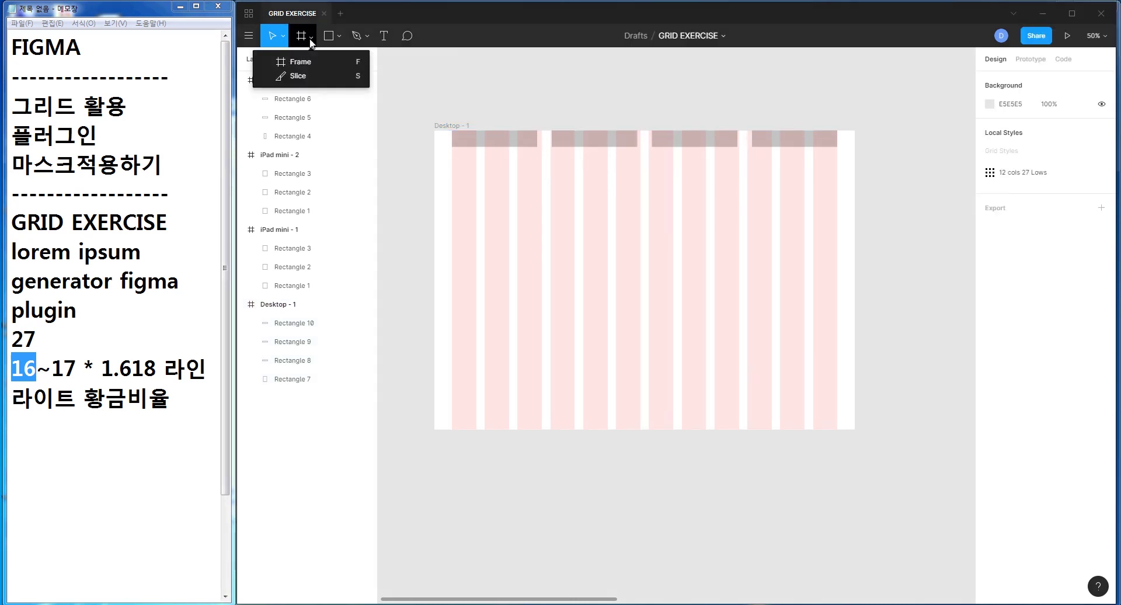
- Create a 768×1024 iPad mini frame and place it below Desktop - 1
click(315, 62)
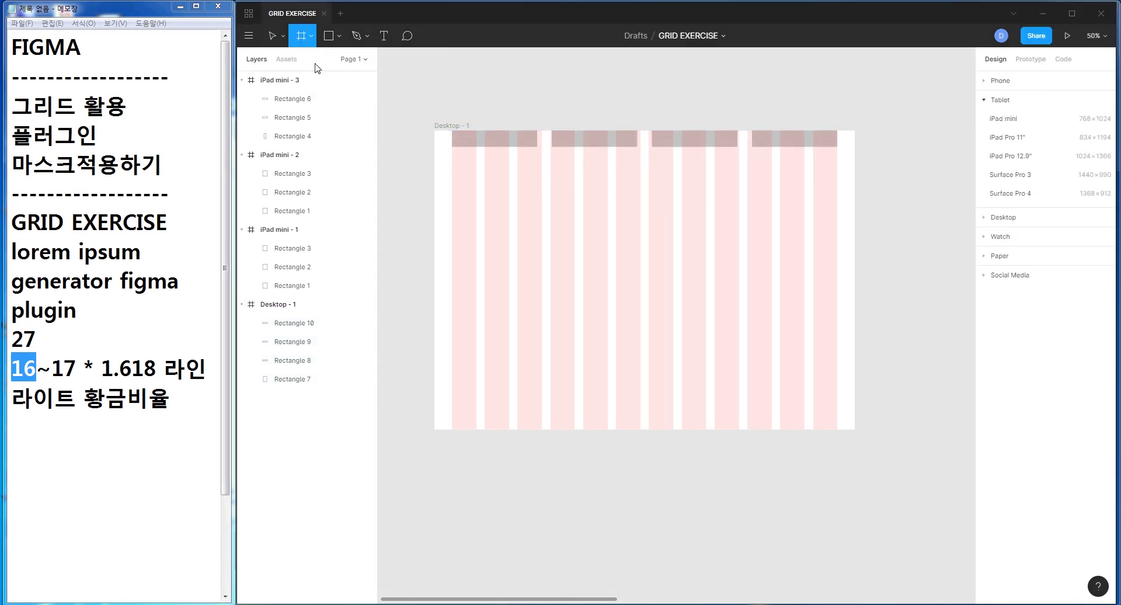
click(1006, 122)
mouse_move(939, 327)
mouse_down()
mouse_move(495, 321)
mouse_move(486, 433)
mouse_move(455, 422)
mouse_up()
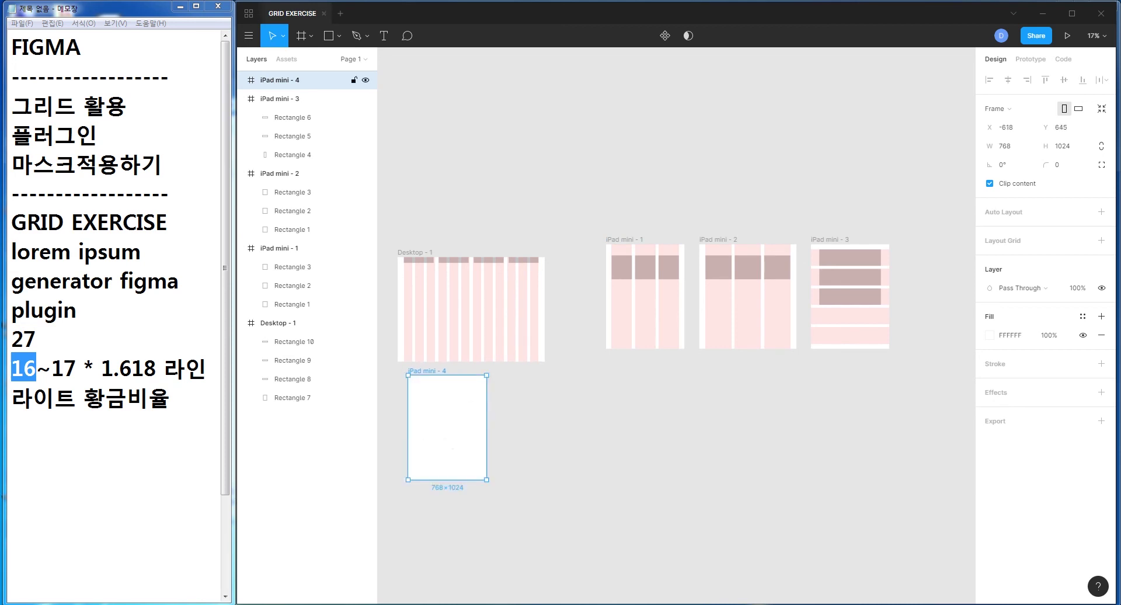
- Rename the new iPad mini - 4 frame to CONTENT
double_click(285, 82)
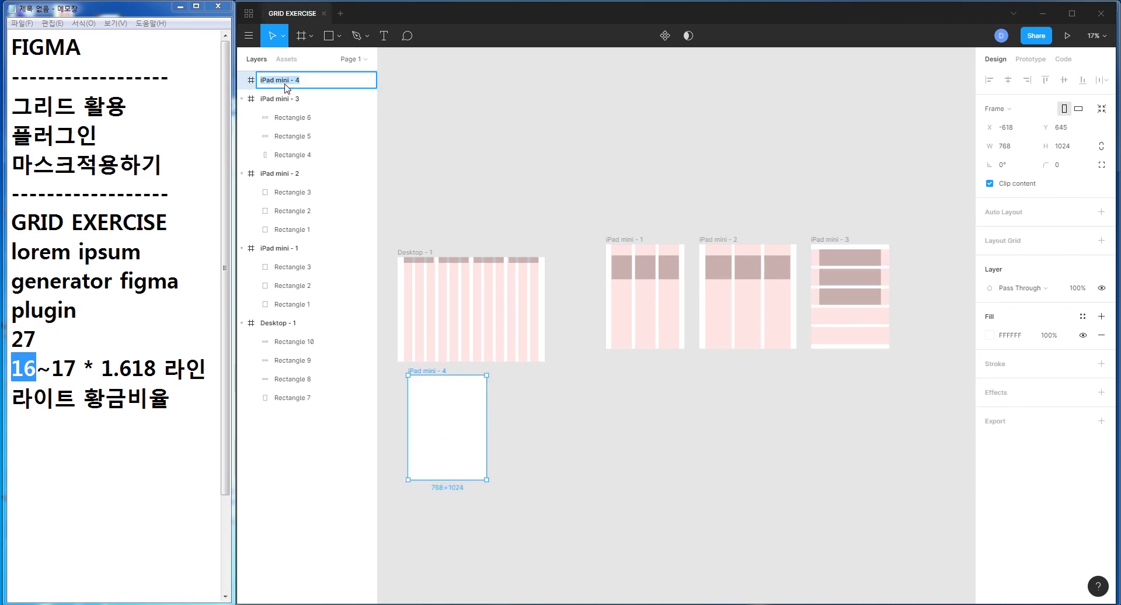
text(CONTENT)
key(Return)
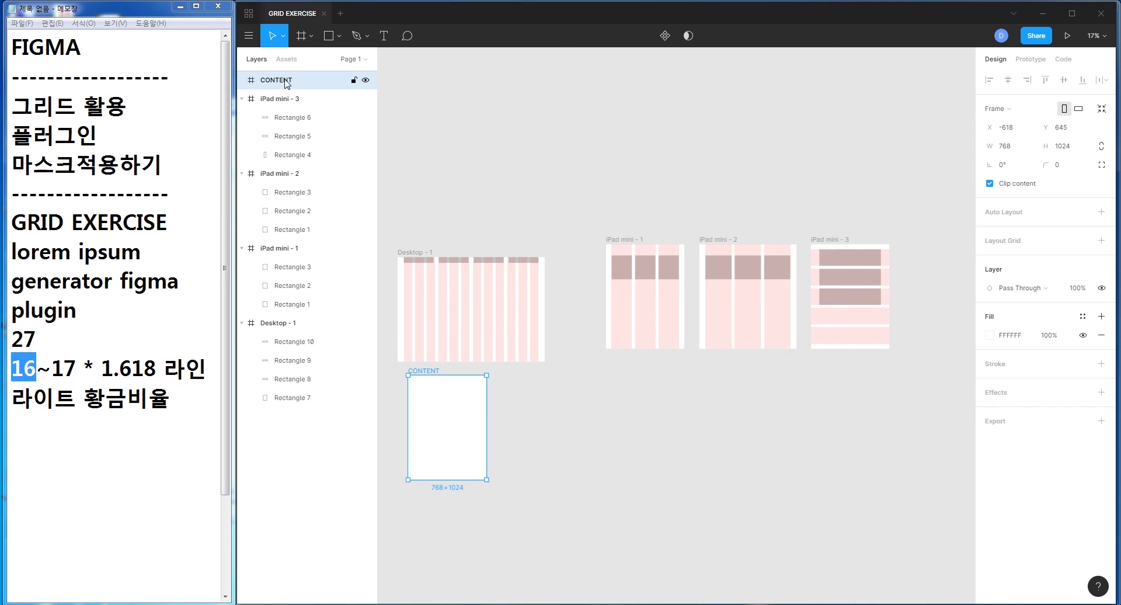
key(ctrl+2)
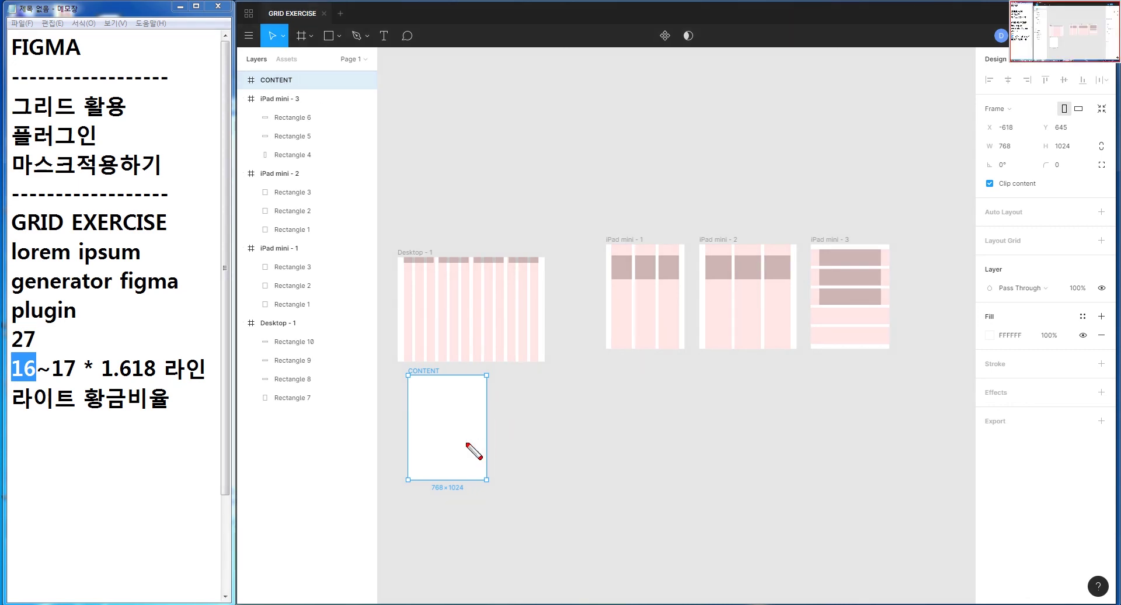
- Nest the CONTENT frame inside Desktop - 1 in the Layers panel
drag(386, 236, 562, 365)
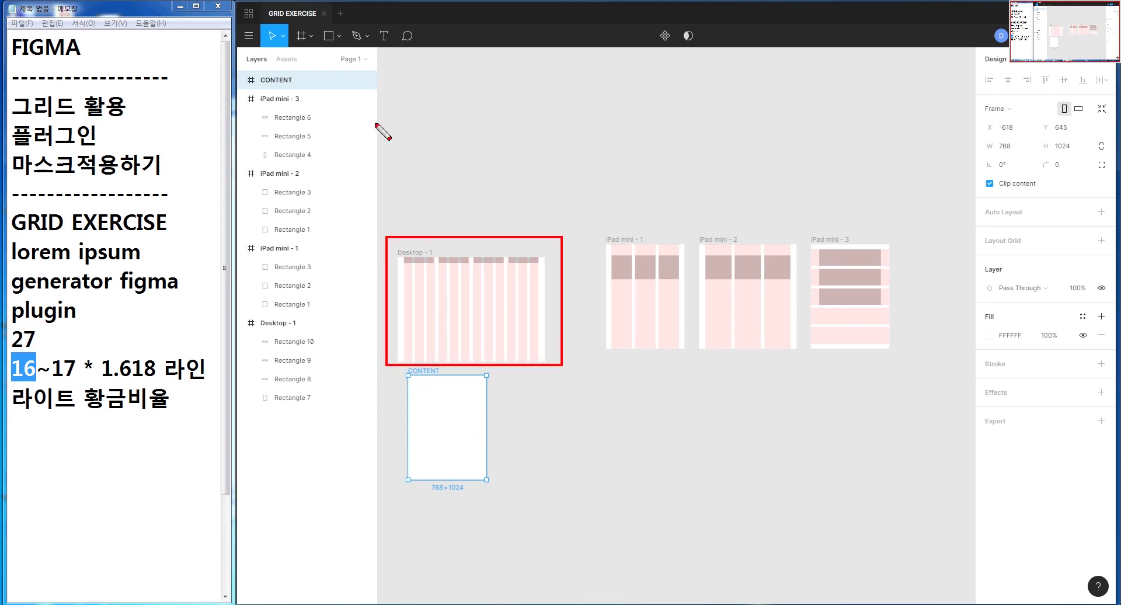
drag(250, 70, 331, 87)
drag(241, 319, 357, 422)
drag(265, 330, 308, 340)
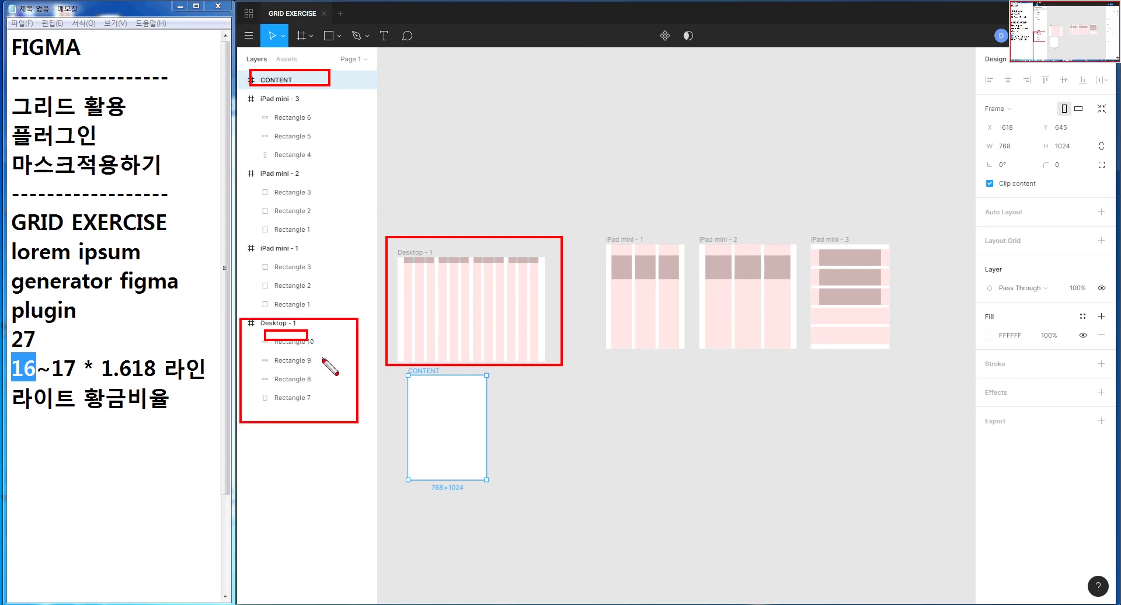
key(Escape)
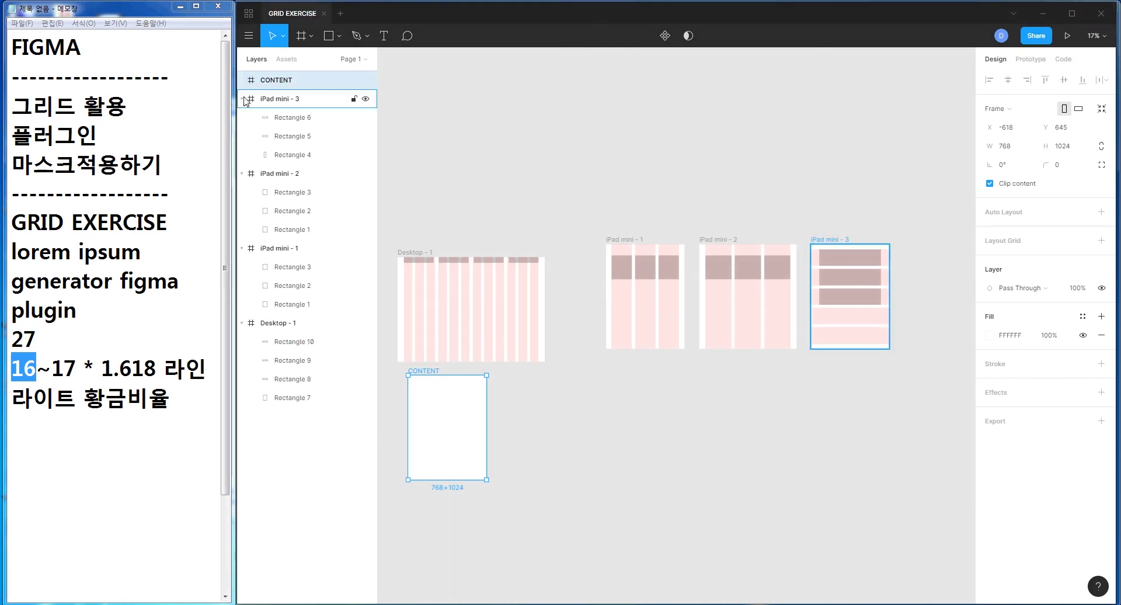
drag(287, 331, 291, 335)
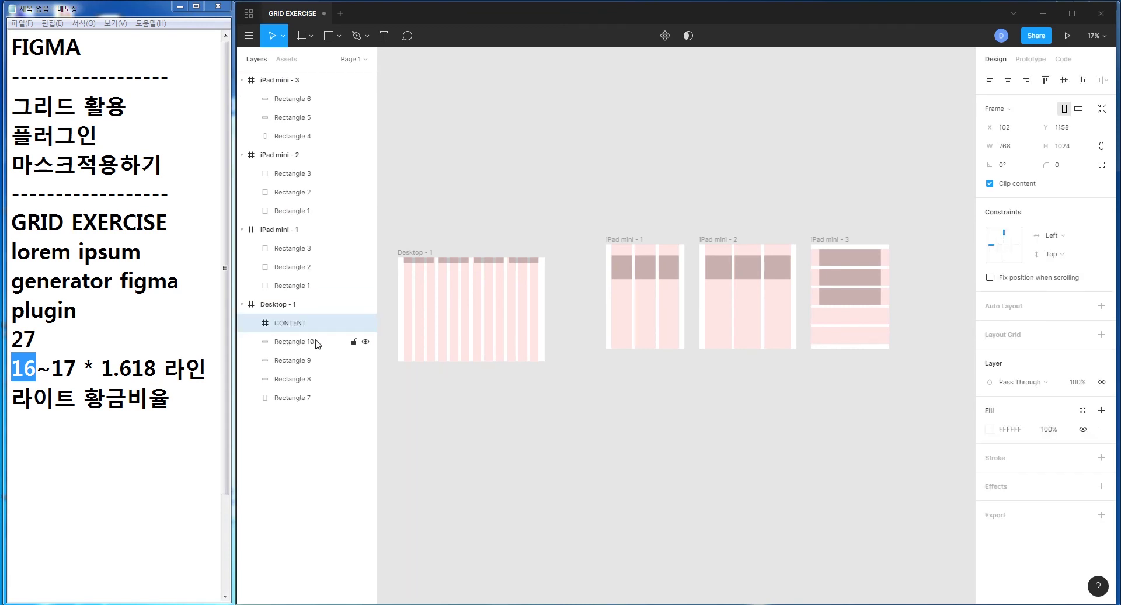
click(291, 323)
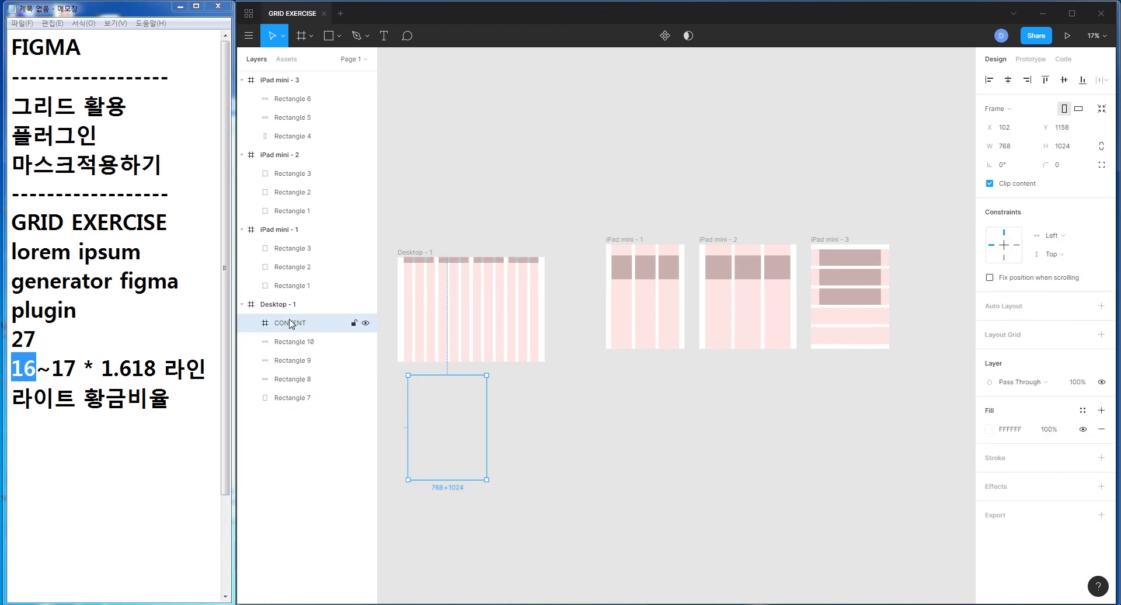
drag(290, 325, 296, 324)
- Move CONTENT to X 60, Y 128 on Desktop - 1 and resize it to 870×770
drag(432, 420, 425, 316)
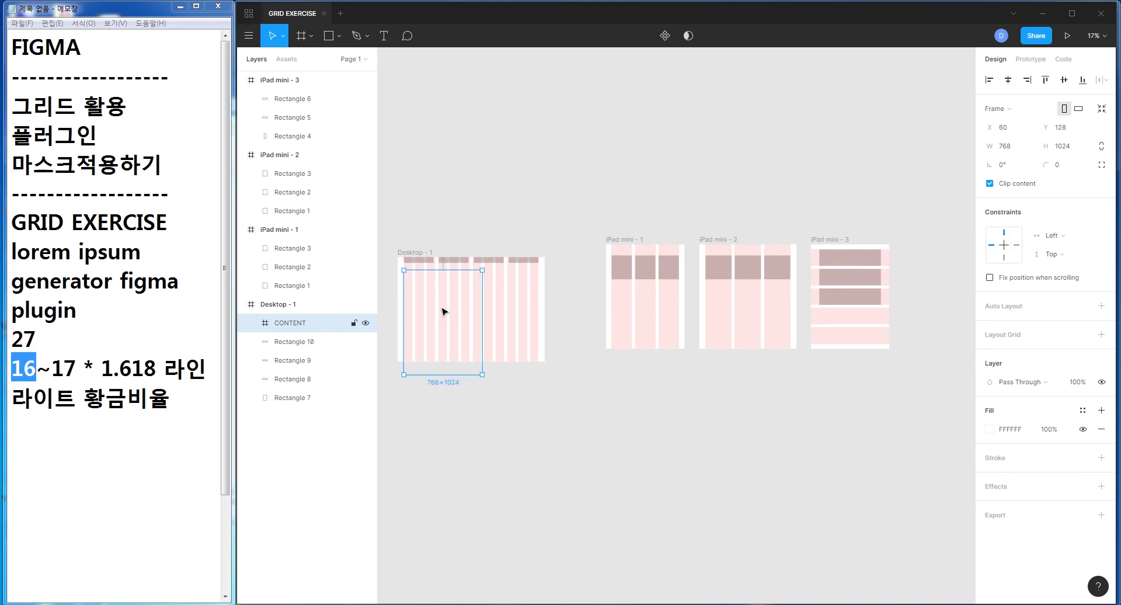
scroll(461, 315, up, 5)
scroll(541, 269, up, 1)
drag(657, 282, 644, 277)
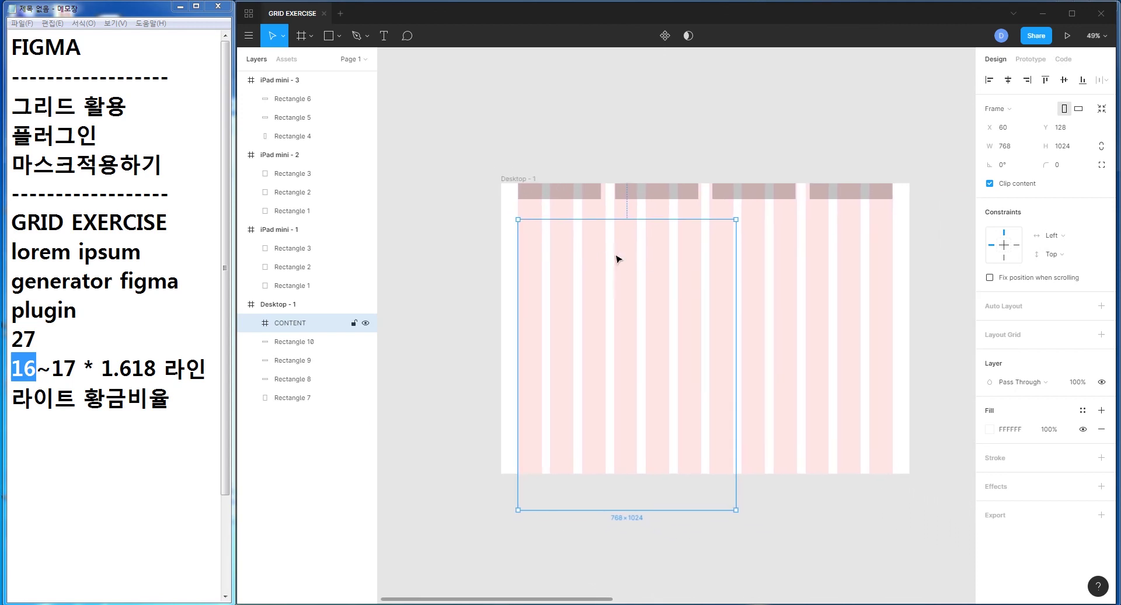
mouse_move(636, 510)
mouse_down()
mouse_move(639, 413)
mouse_move(651, 438)
mouse_up()
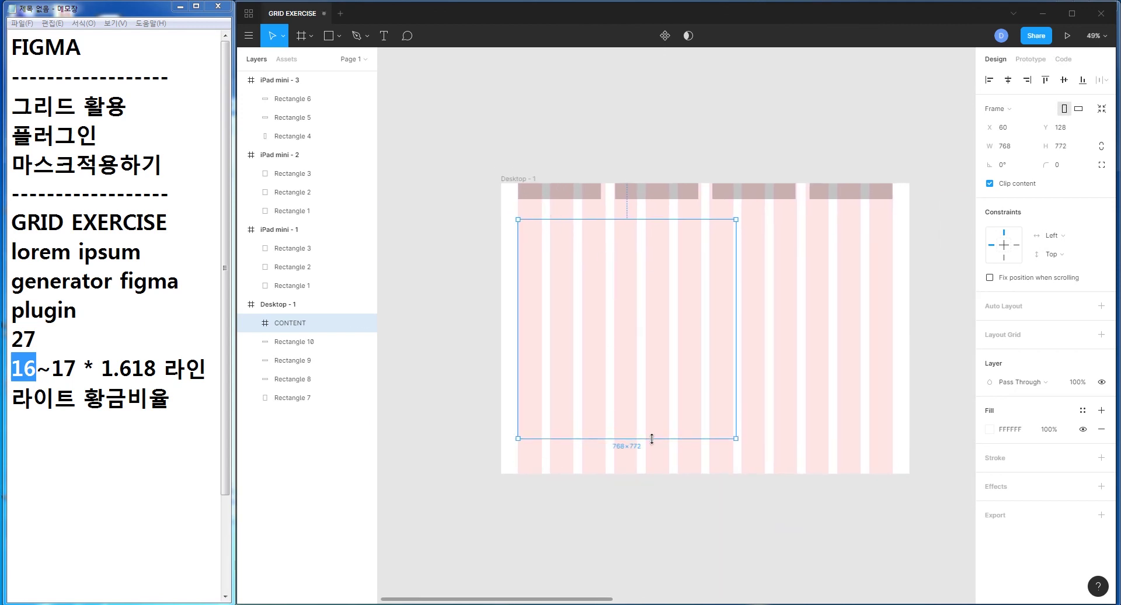
mouse_move(736, 300)
mouse_down()
mouse_move(780, 296)
mouse_move(764, 296)
mouse_up()
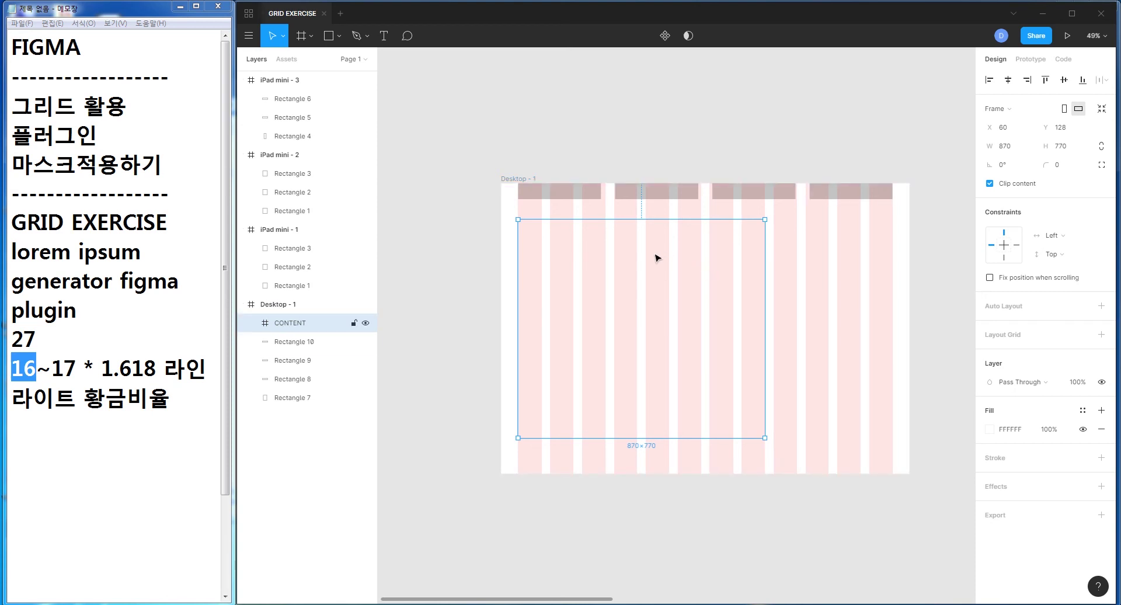
- Add a 5-row layout grid to CONTENT with a 50 gutter, coloured purple 4200FF
click(1101, 335)
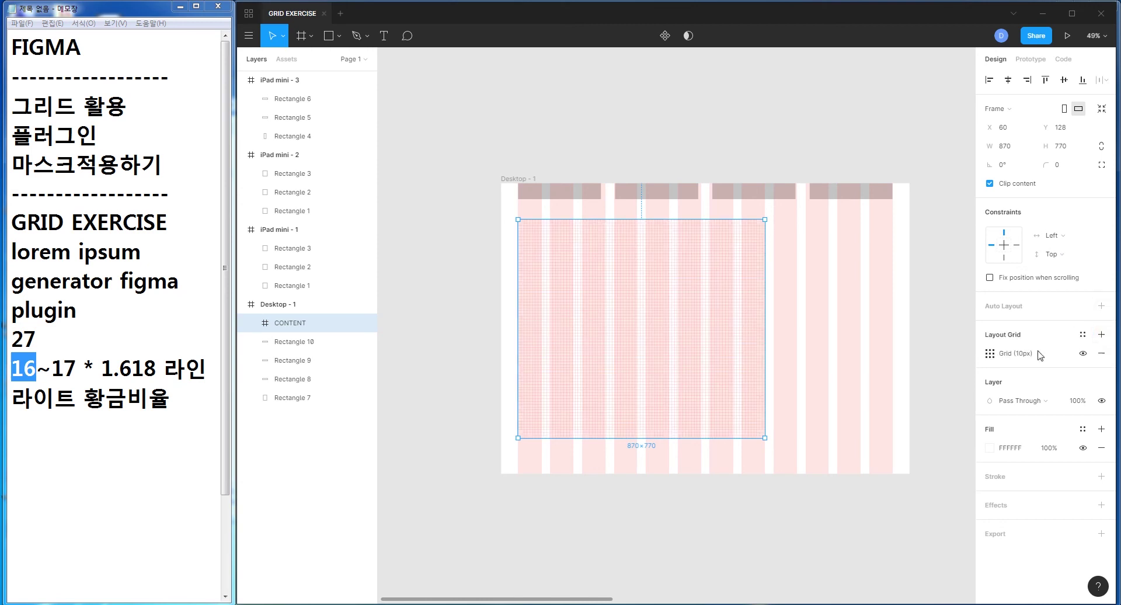
click(990, 354)
click(862, 357)
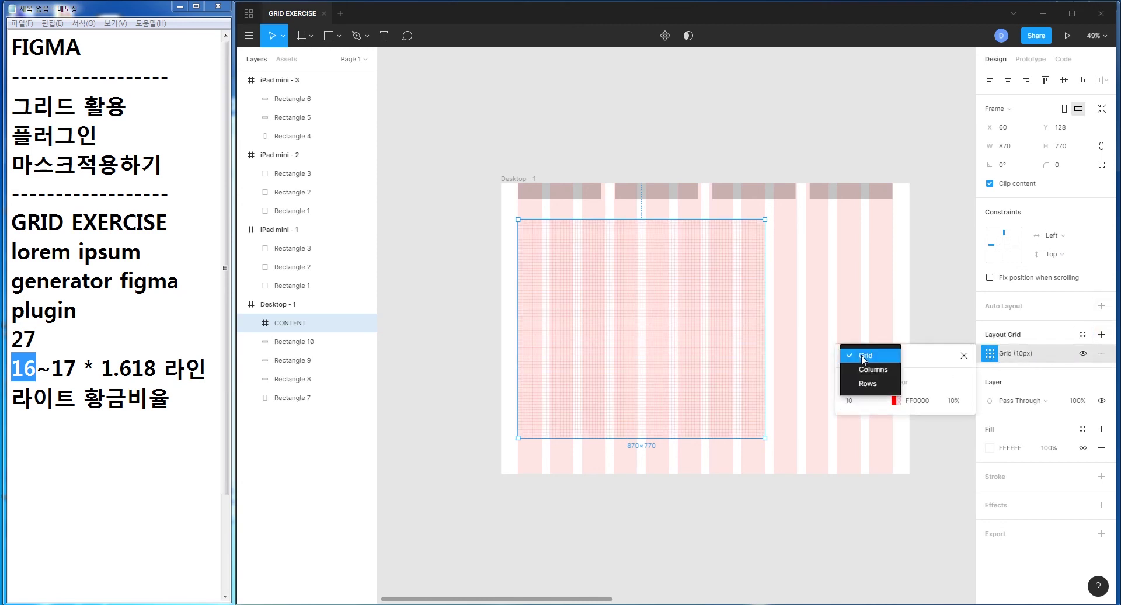
click(876, 384)
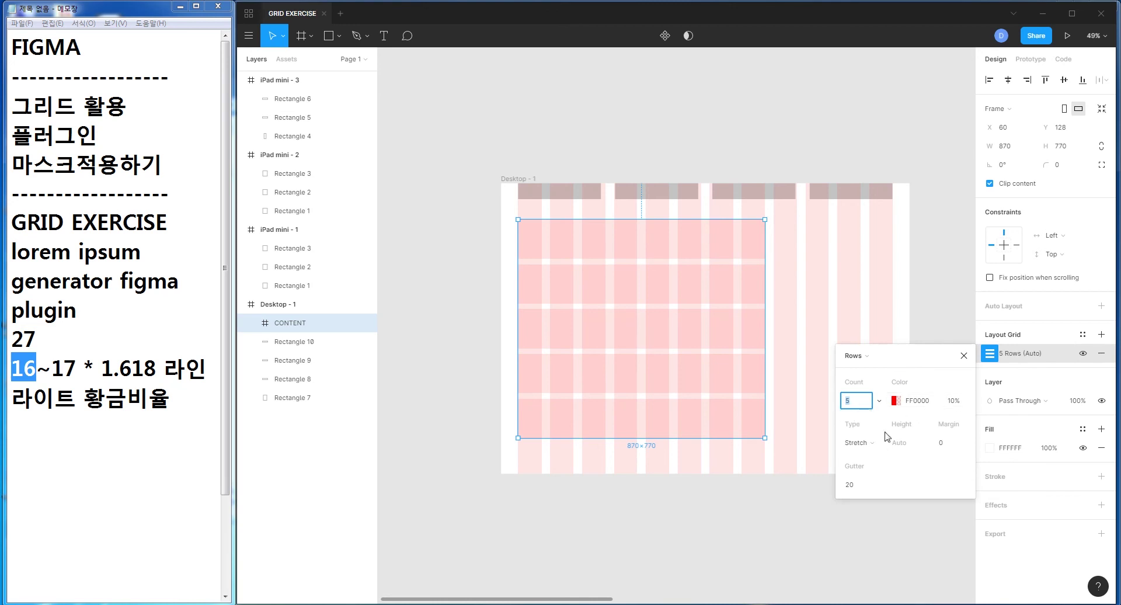
click(850, 484)
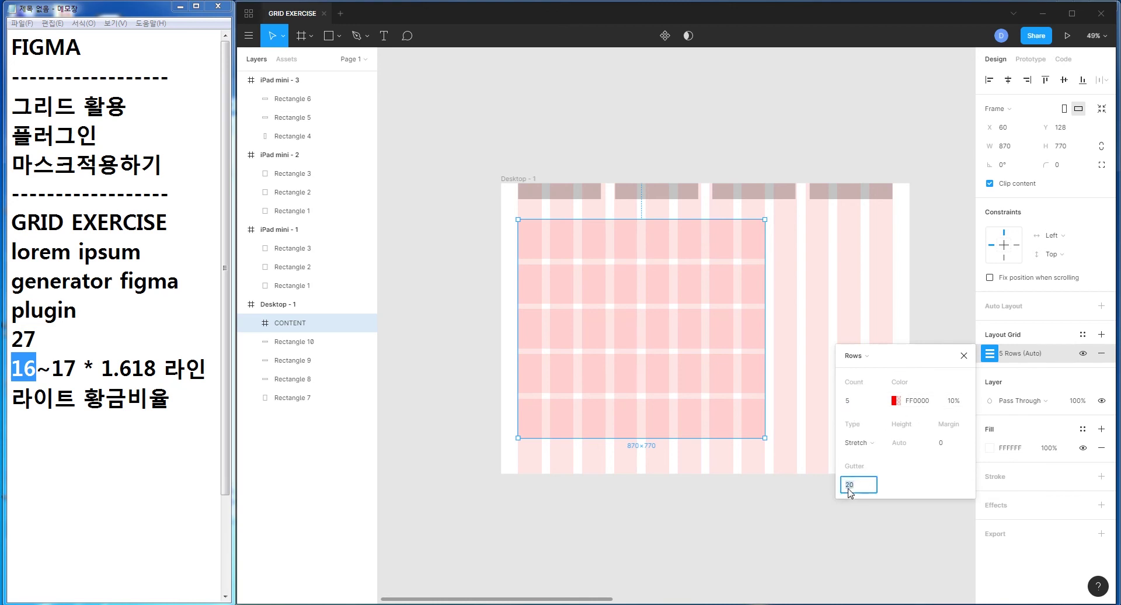
text(50)
key(Return)
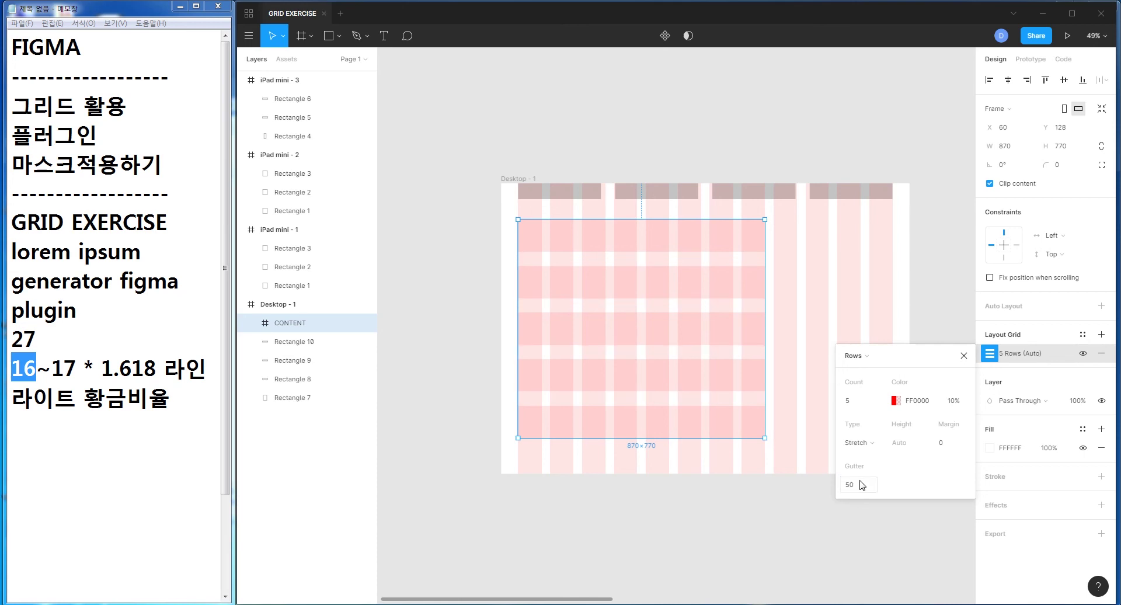
click(896, 401)
click(797, 465)
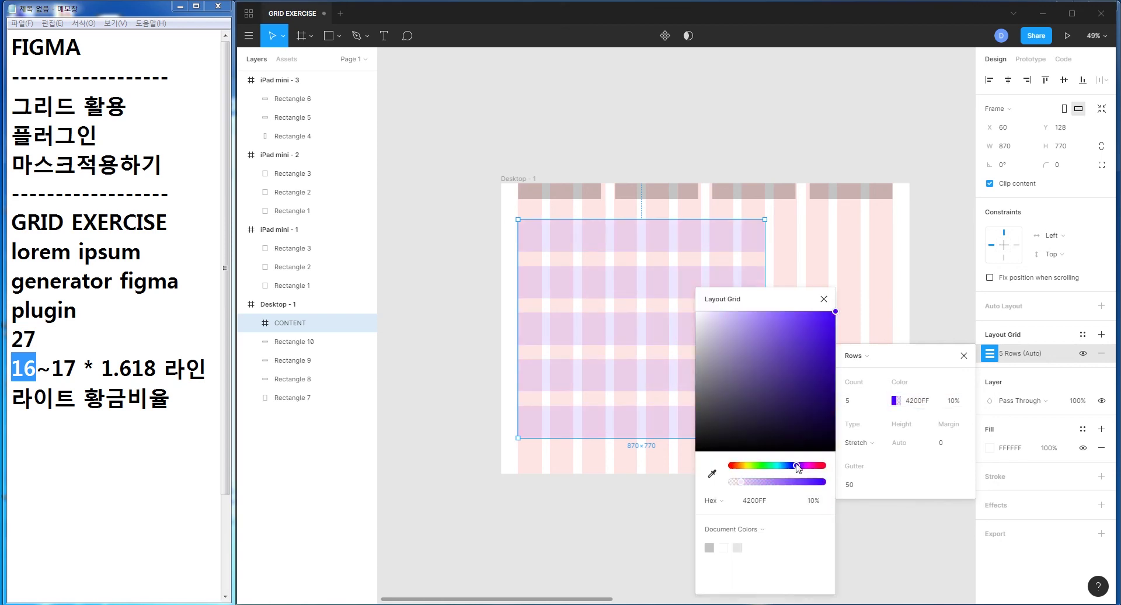
click(823, 300)
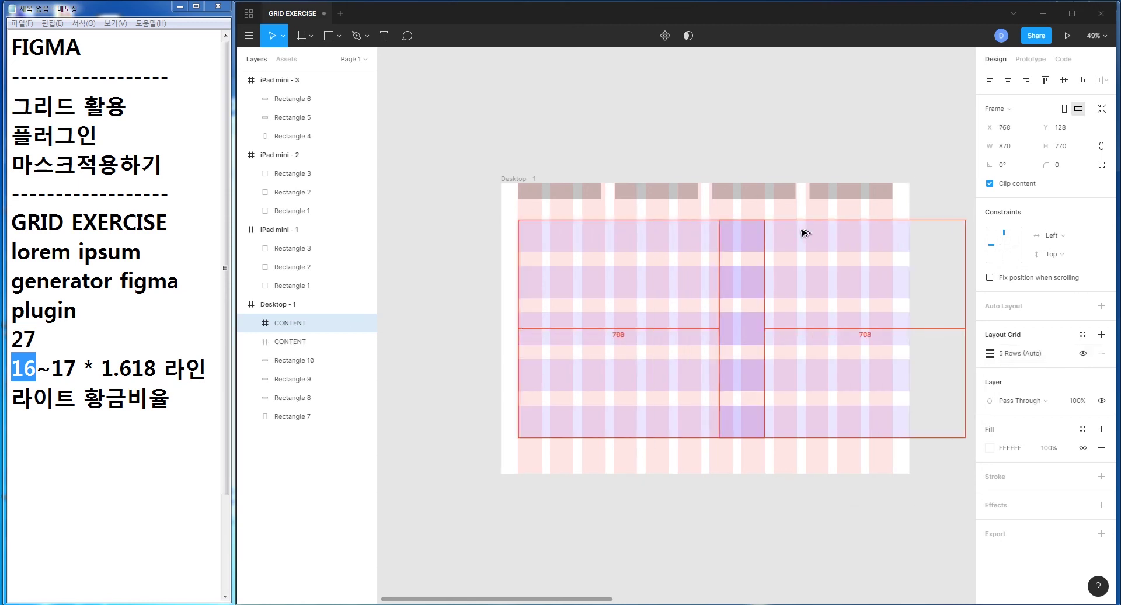
- Duplicate CONTENT to the right of the first and narrow the copy to 420 wide
drag(581, 233, 837, 231)
scroll(721, 267, right, 5)
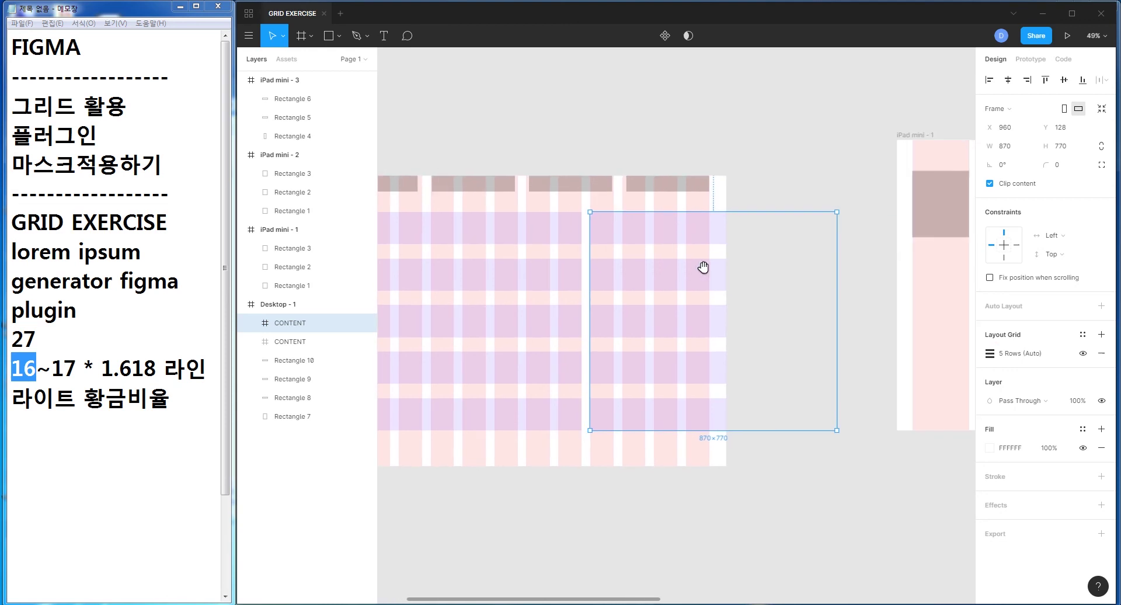
drag(808, 305, 681, 306)
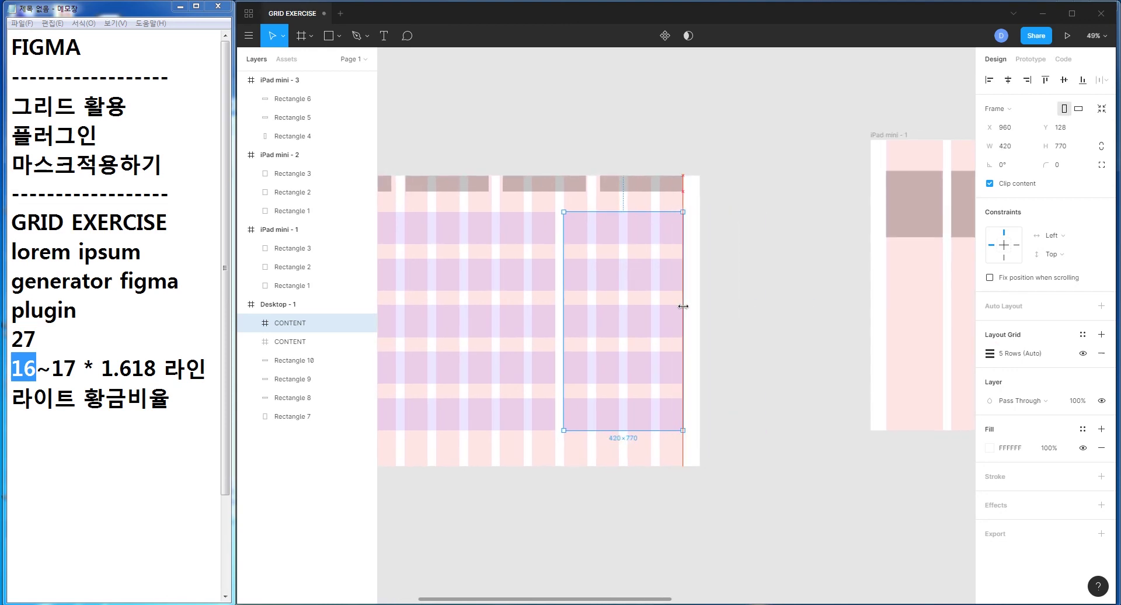
scroll(715, 193, left, 5)
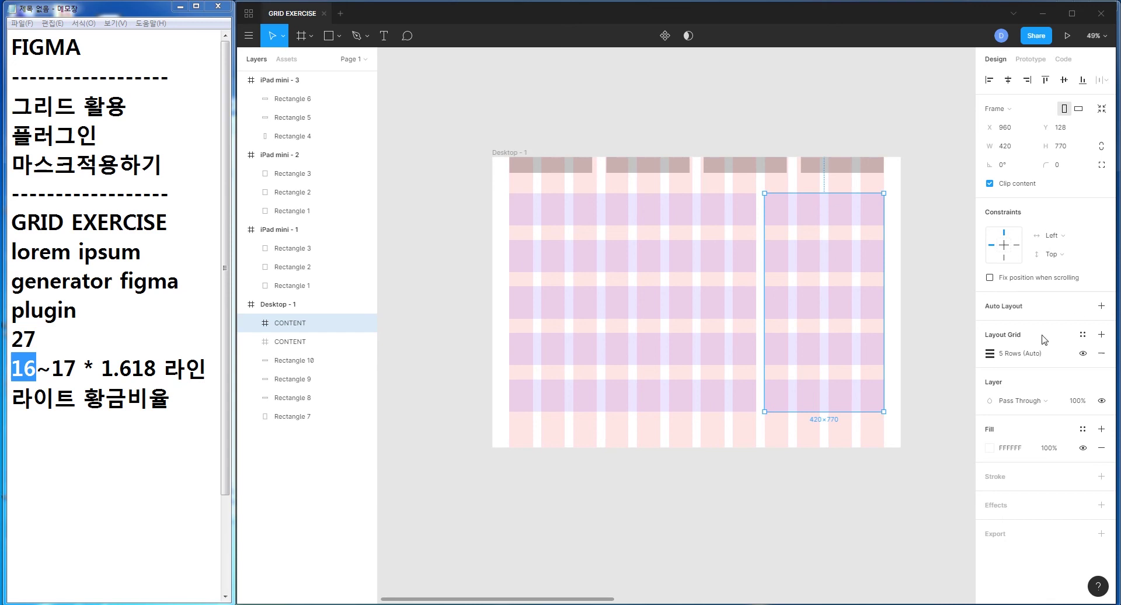
- Reduce the copied CONTENT frame's row grid gutter to 20
click(989, 354)
click(857, 485)
text(1)
key(BackSpace)
text(20)
key(Return)
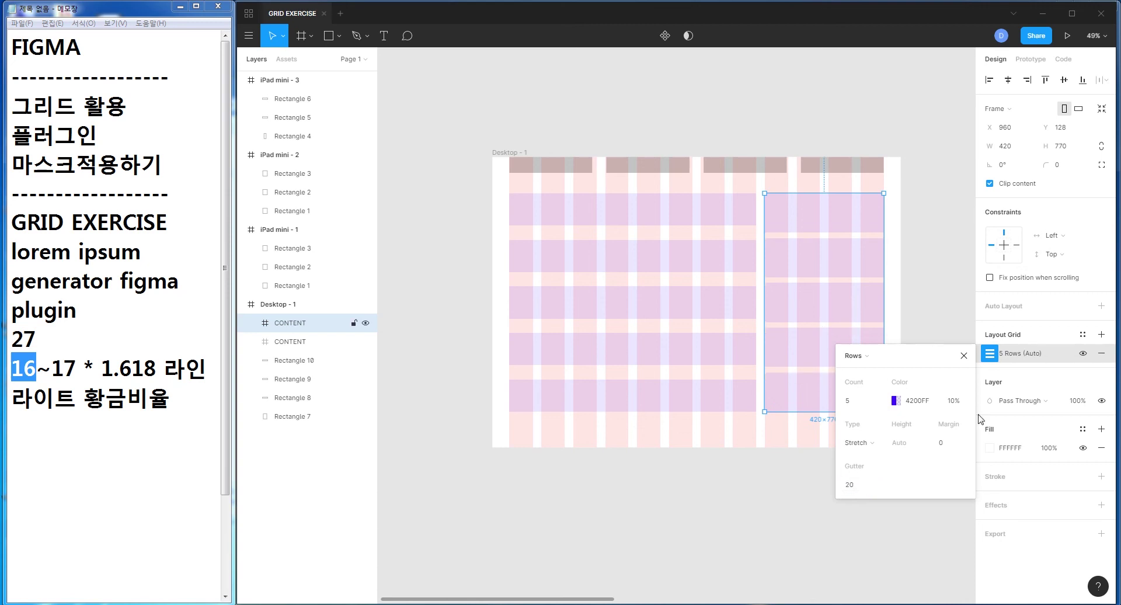
click(964, 356)
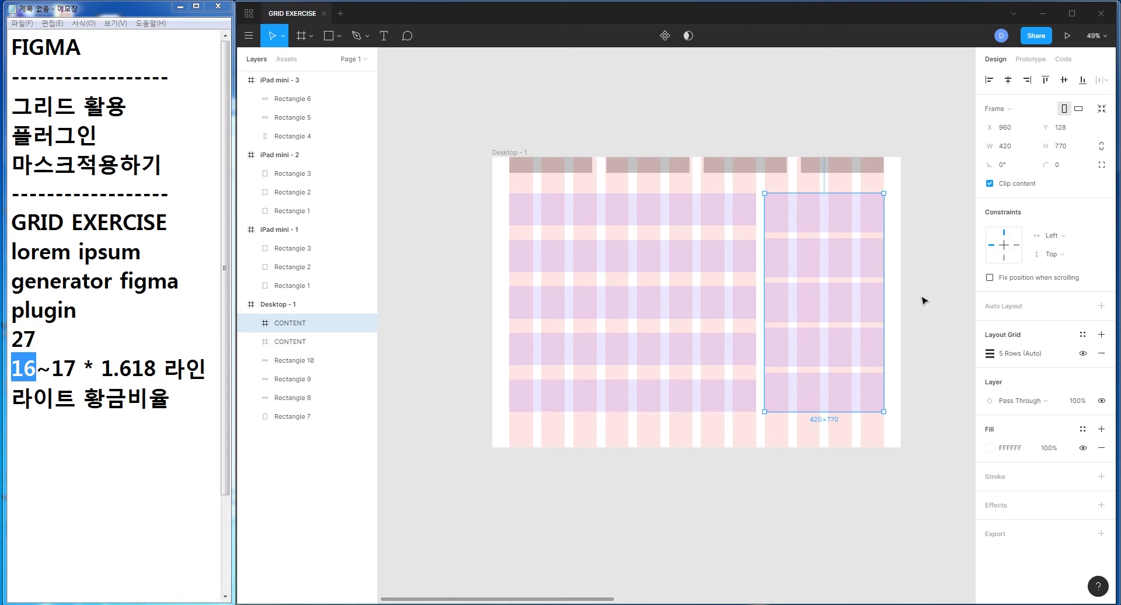
- Compare the wide CONTENT, Desktop - 1 and narrow CONTENT frames by selecting each
click(594, 211)
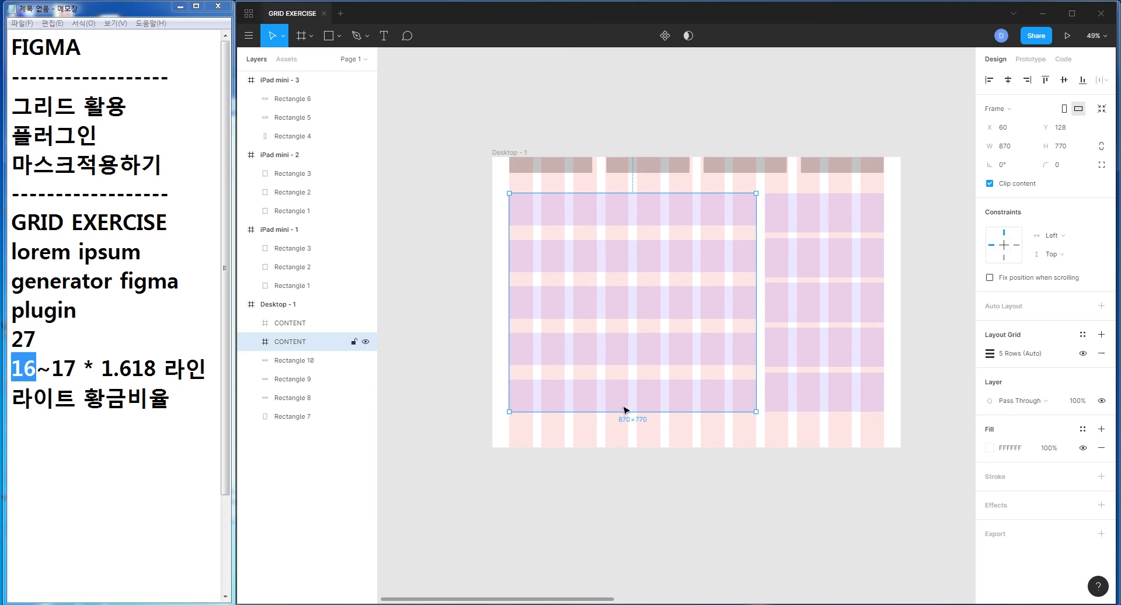
click(770, 537)
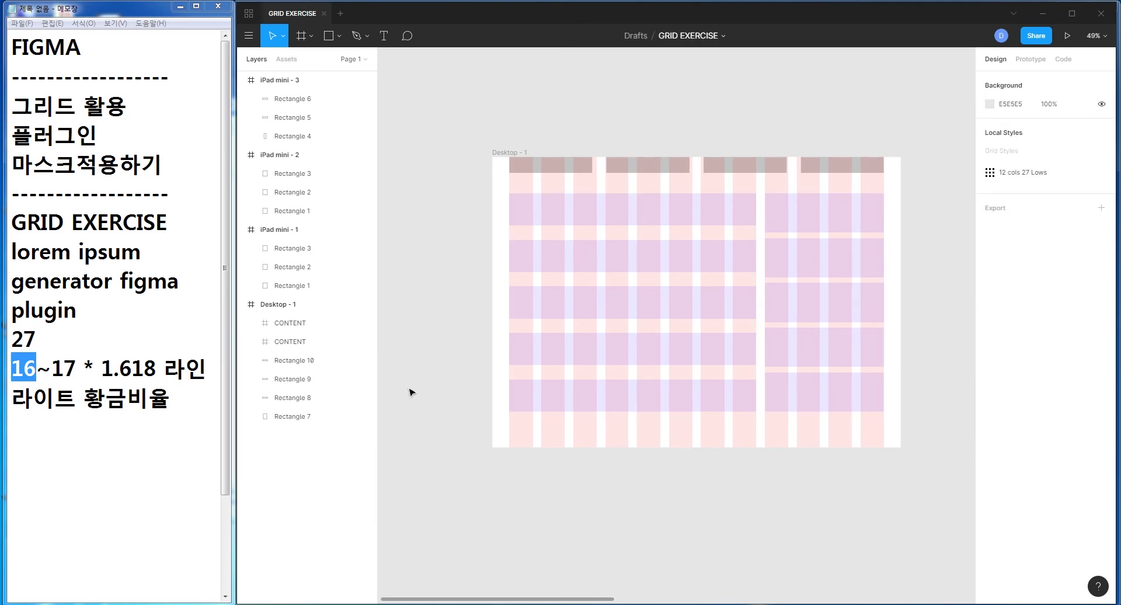
click(294, 307)
click(303, 330)
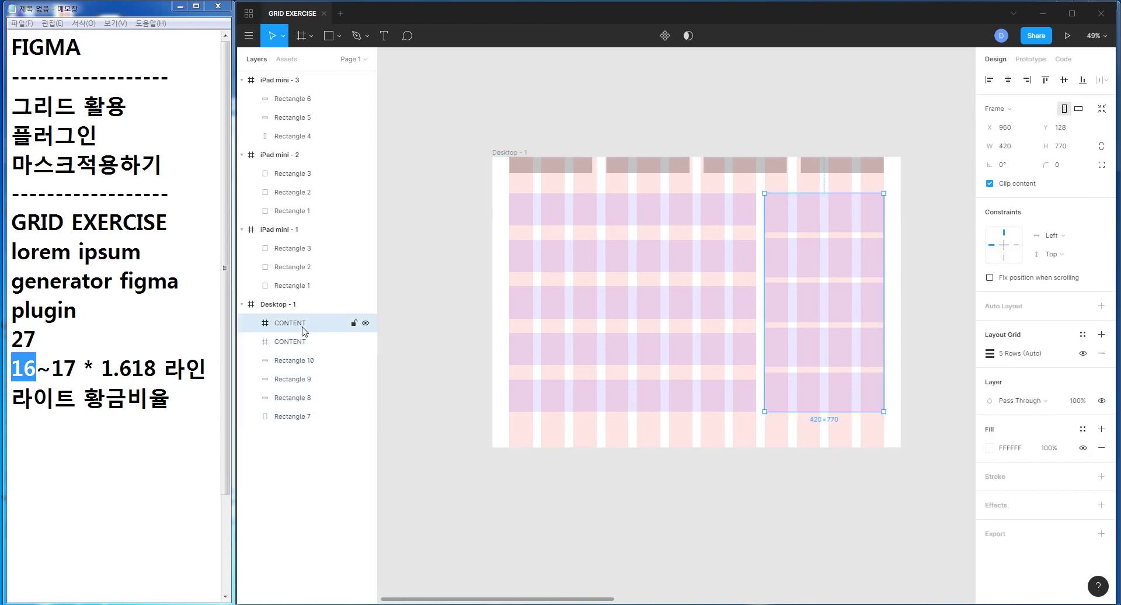